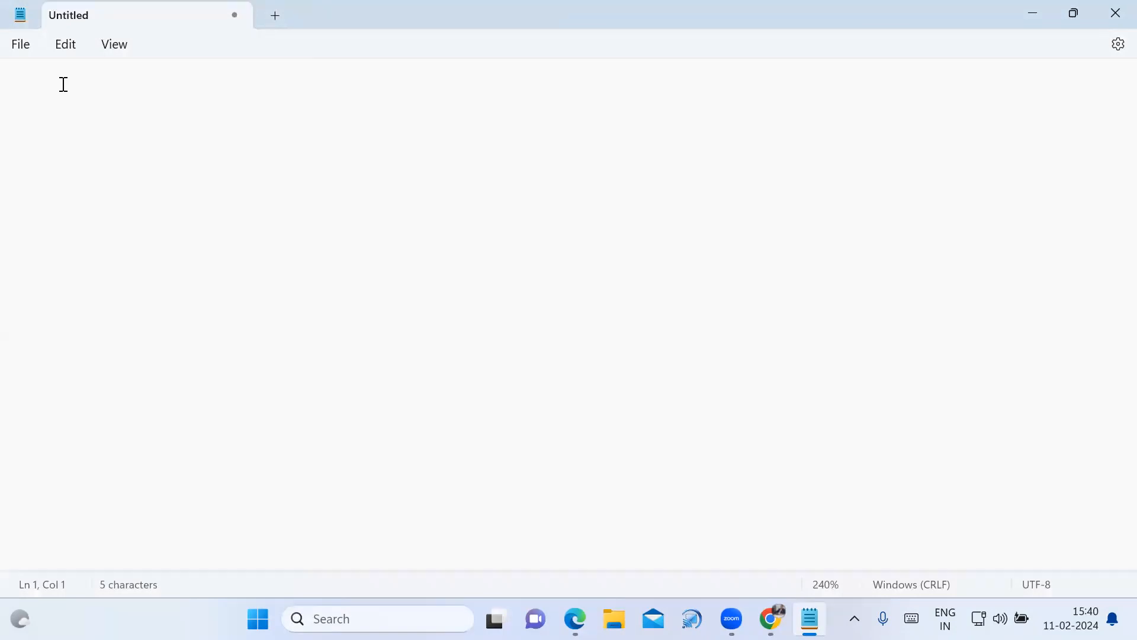
# Paste the copied Azure IAM Users and RBAC topic outline into the empty Notepad document
pyautogui.rightClick(63, 85)
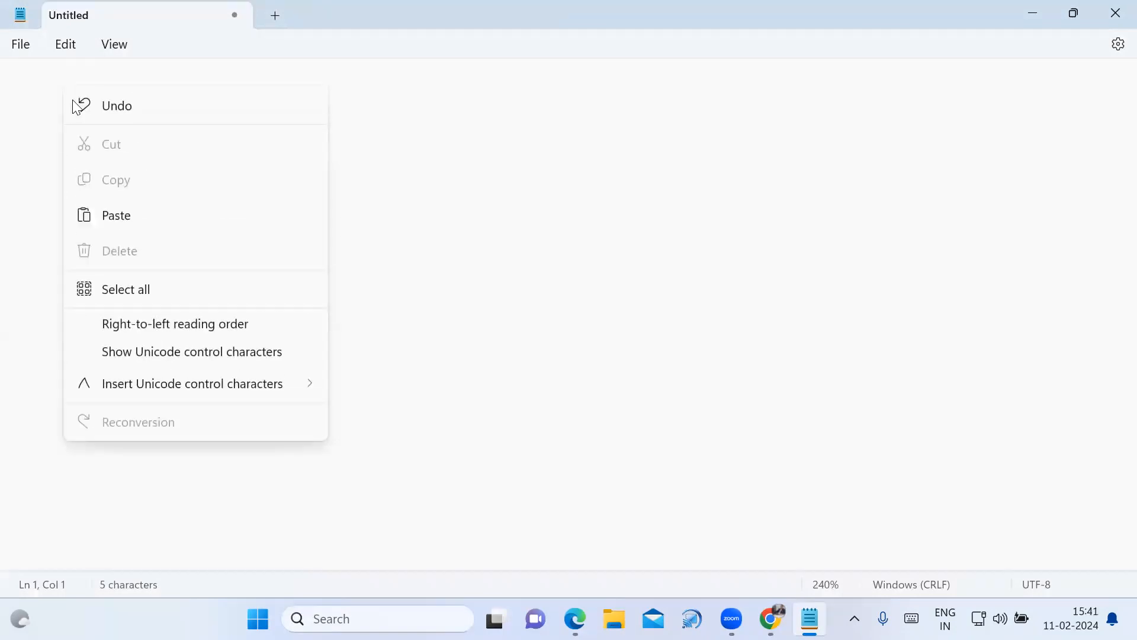
pyautogui.click(118, 215)
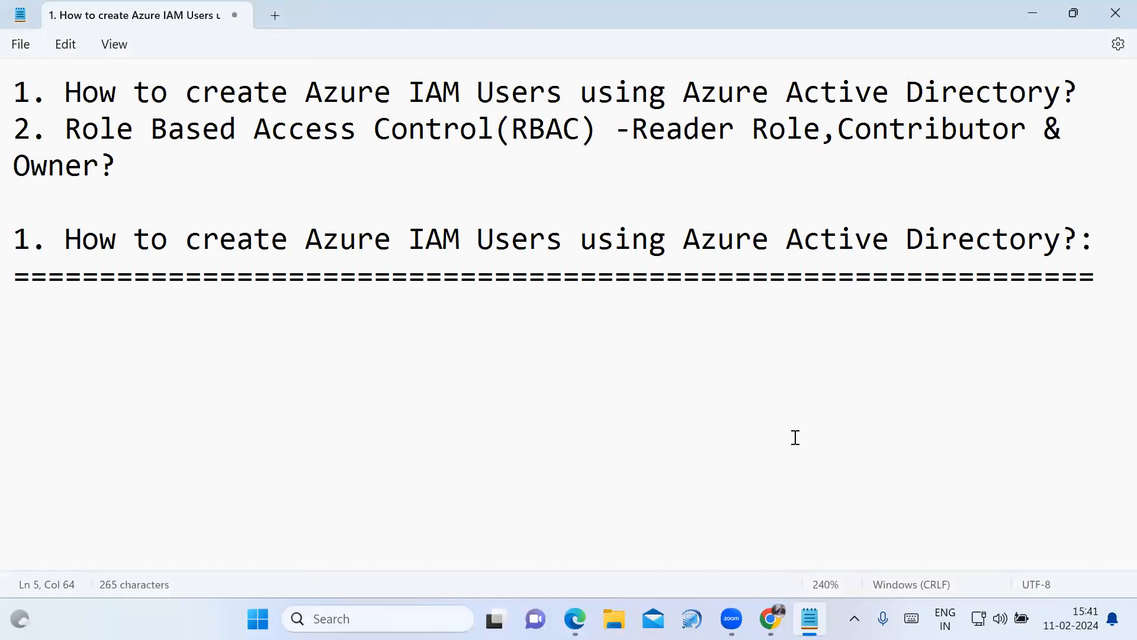
# Switch to the Azure portal in Chrome, search for Azure Active Directory and open Microsoft Entra ID
pyautogui.moveTo(770, 619)
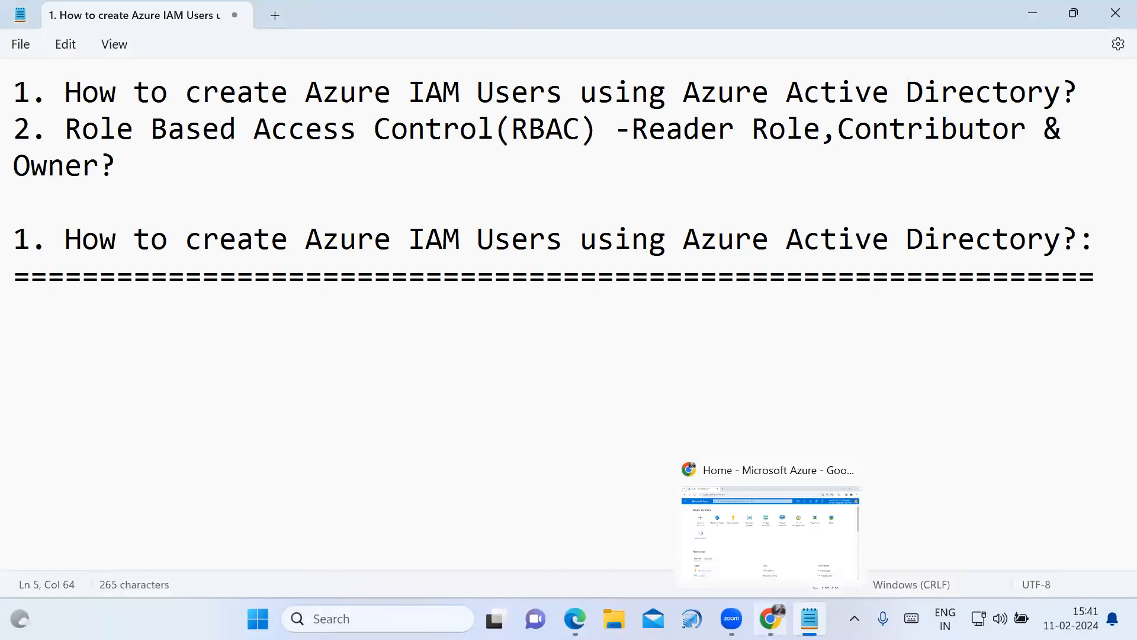
pyautogui.click(704, 503)
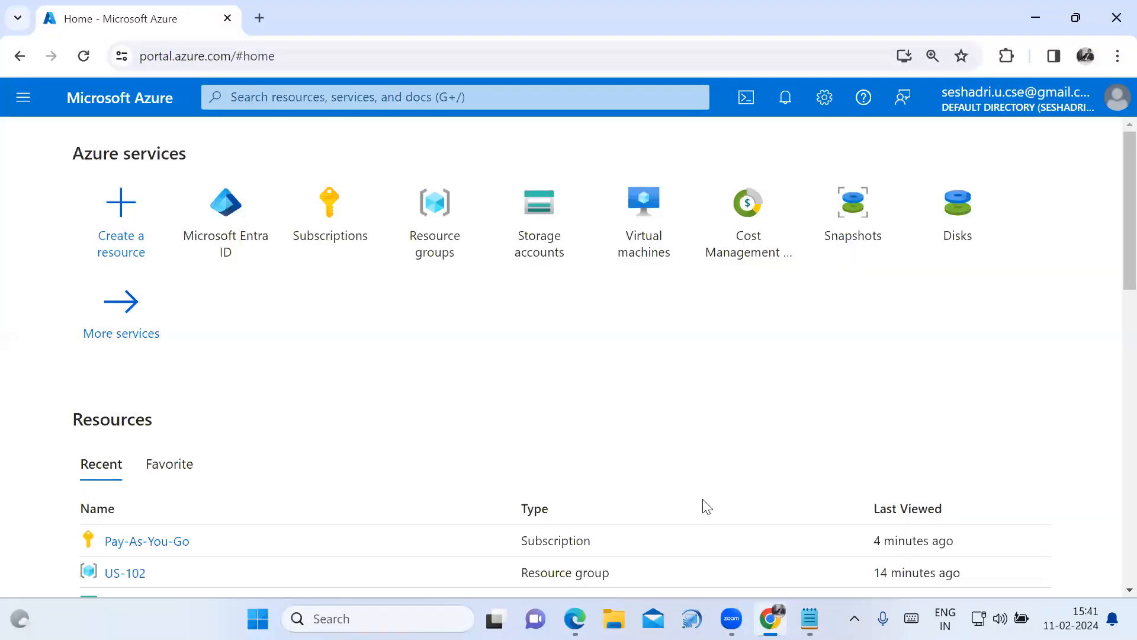
pyautogui.click(403, 113)
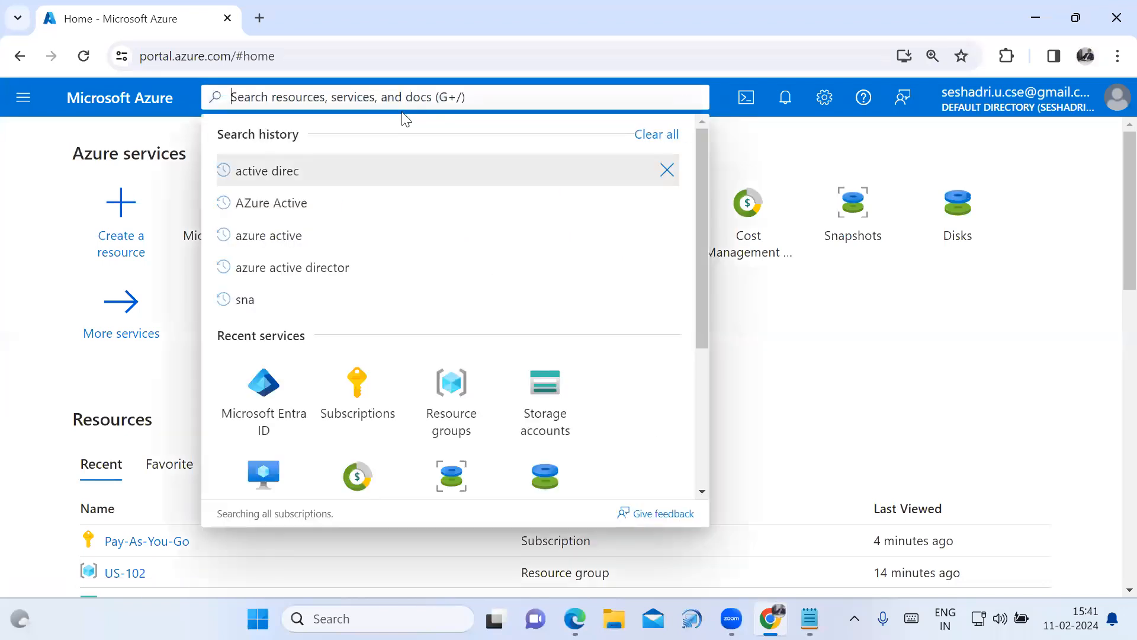
pyautogui.write('azure')
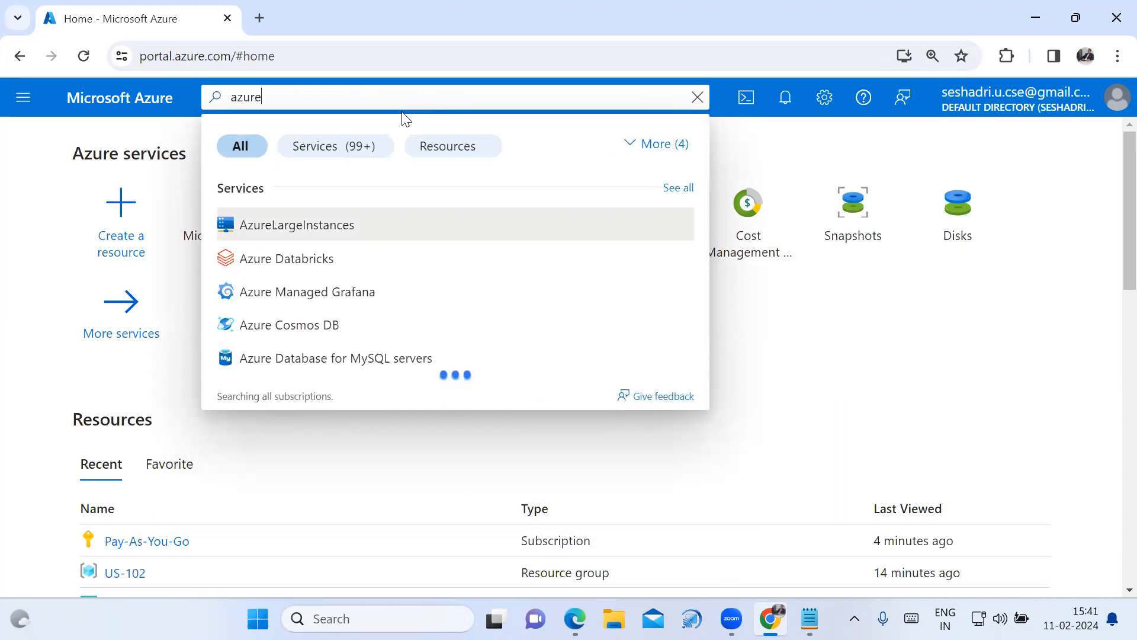
pyautogui.write(' active ')
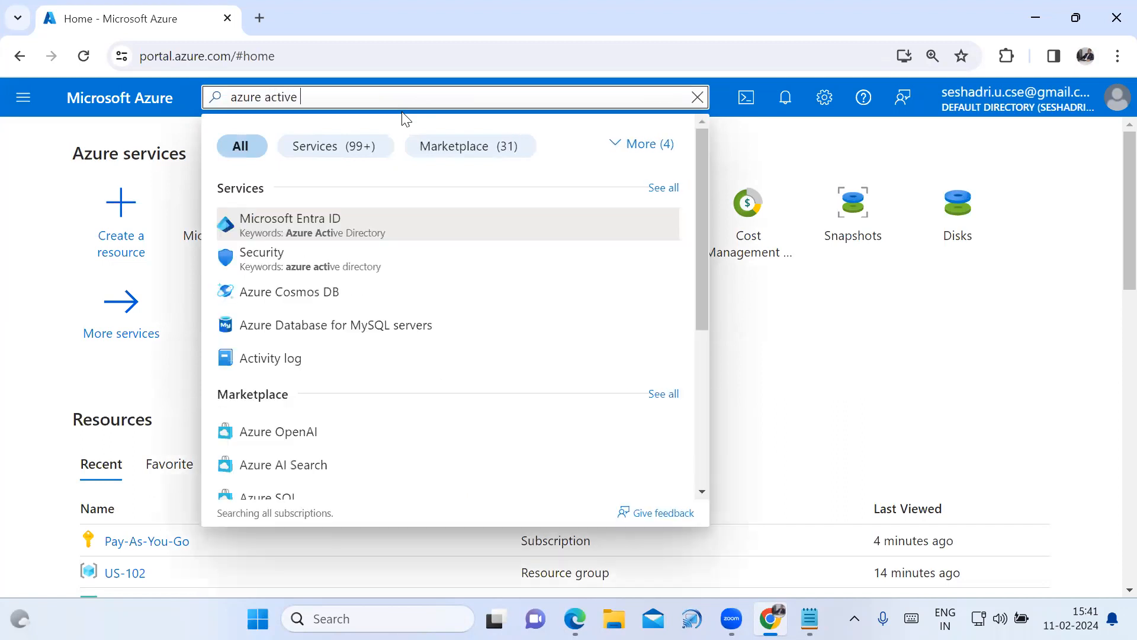
pyautogui.write('director')
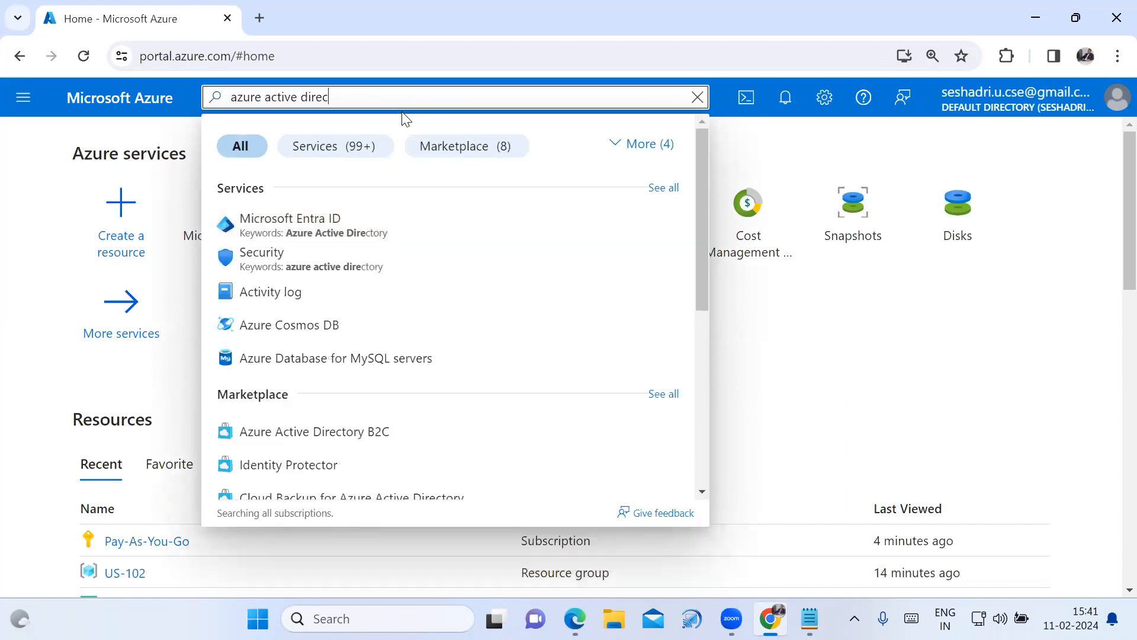
pyautogui.click(346, 236)
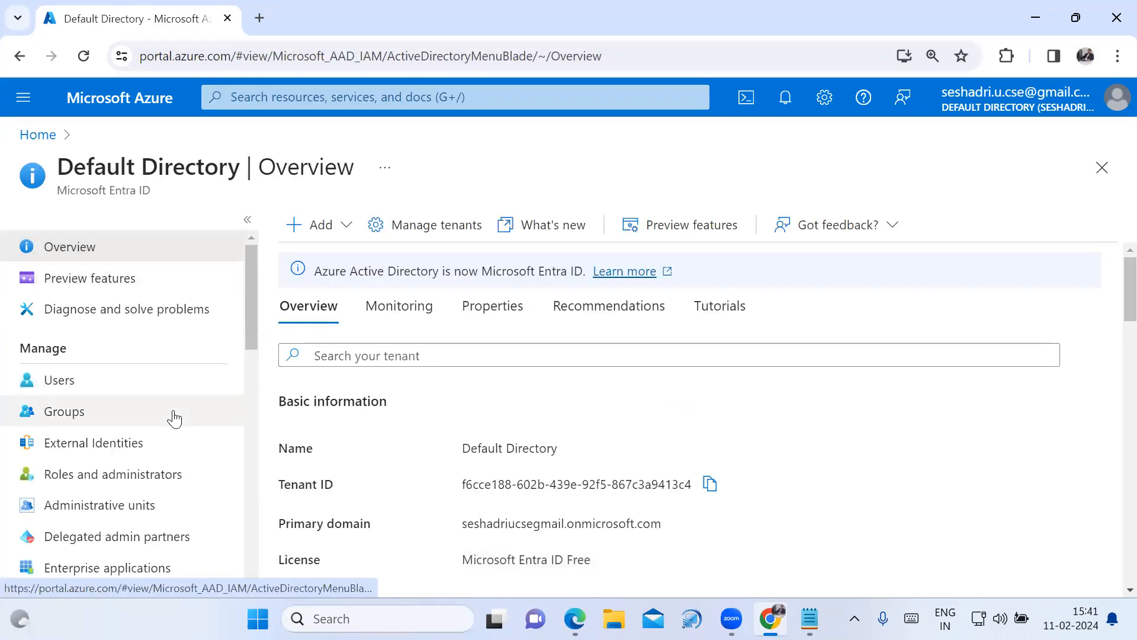
# Start a new internal user from the directory's Users list and set its user principal name to user1
pyautogui.click(81, 395)
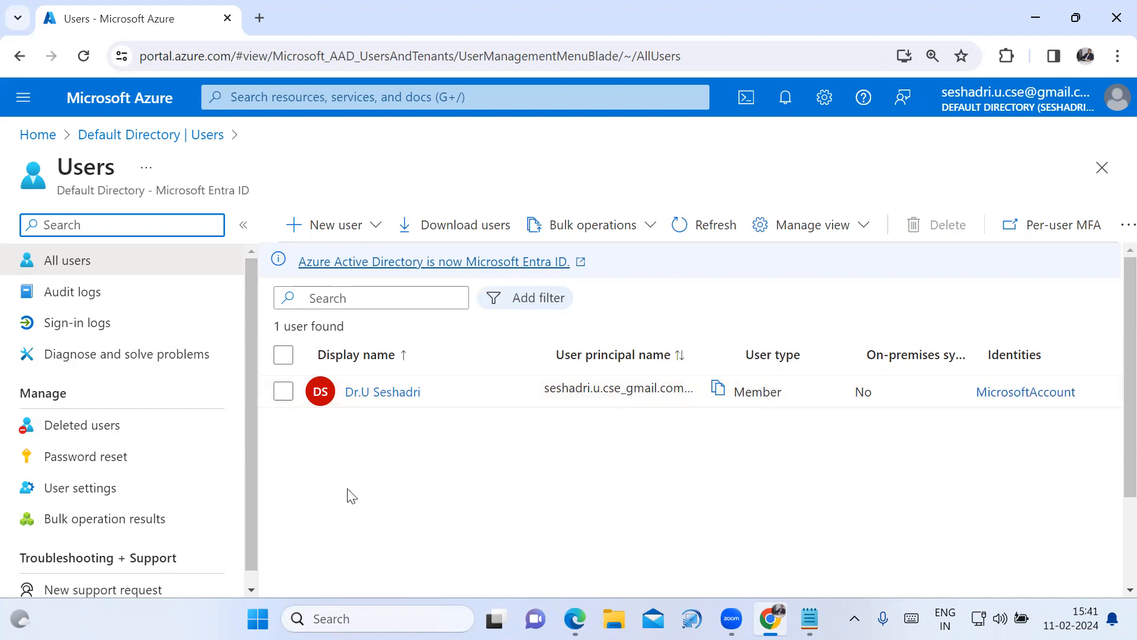
pyautogui.click(373, 234)
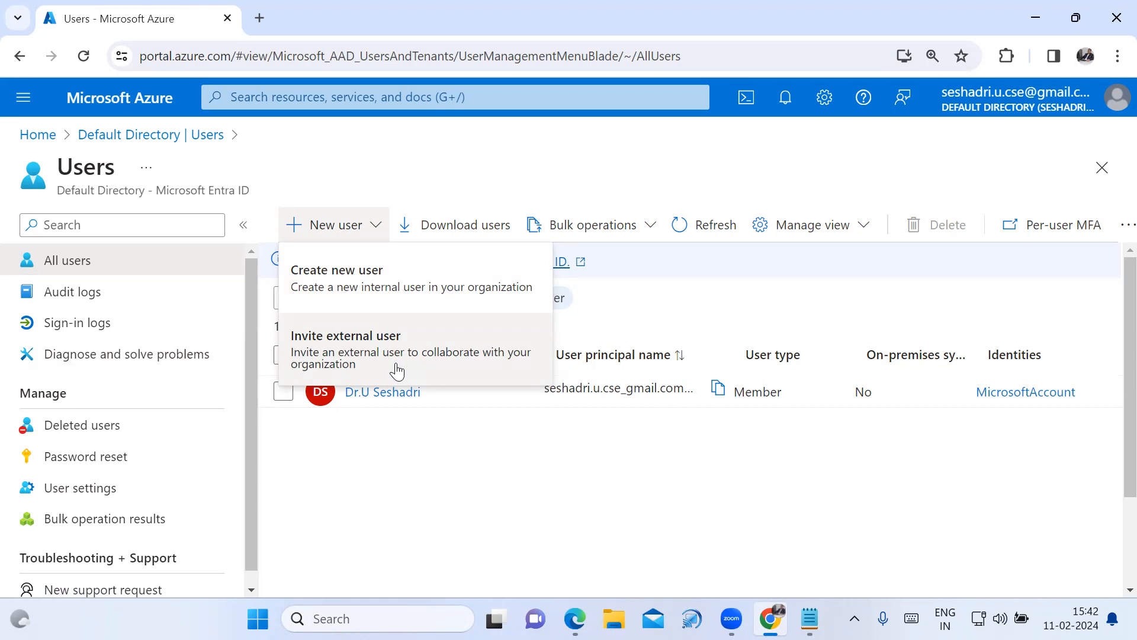
pyautogui.click(376, 288)
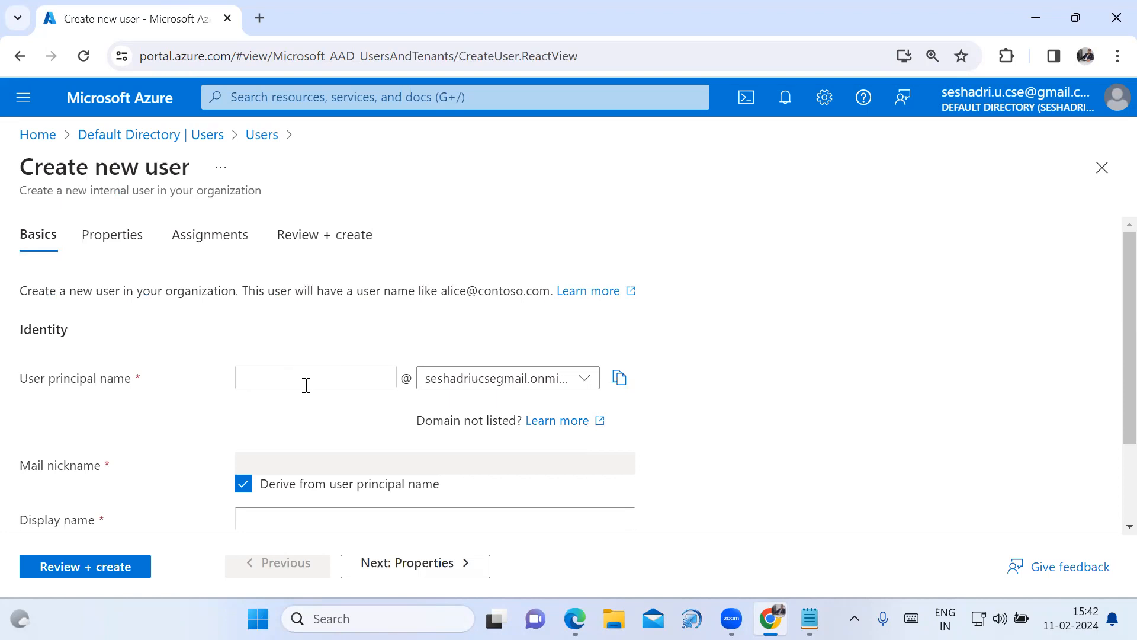
pyautogui.click(305, 379)
pyautogui.write('user1')
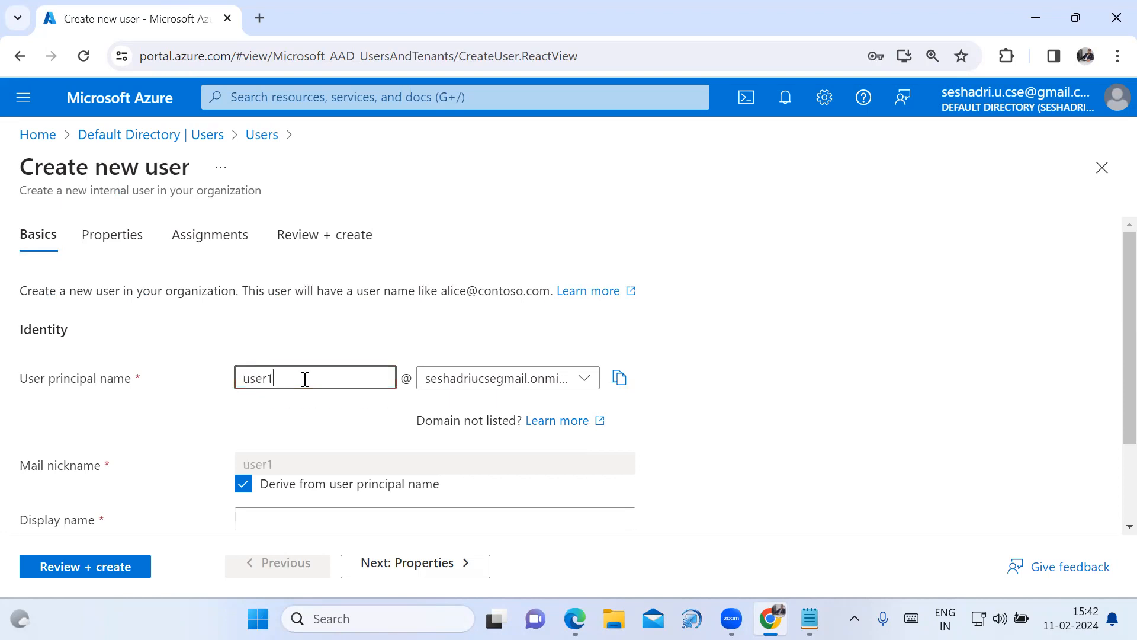
# Switch to Notepad and record the principal name user1 on its own line below the underlined heading
pyautogui.moveTo(274, 378); pyautogui.dragTo(235, 379)
pyautogui.click(809, 618)
pyautogui.click(272, 339)
pyautogui.click(250, 317)
pyautogui.write('user1')
pyautogui.press('Return')
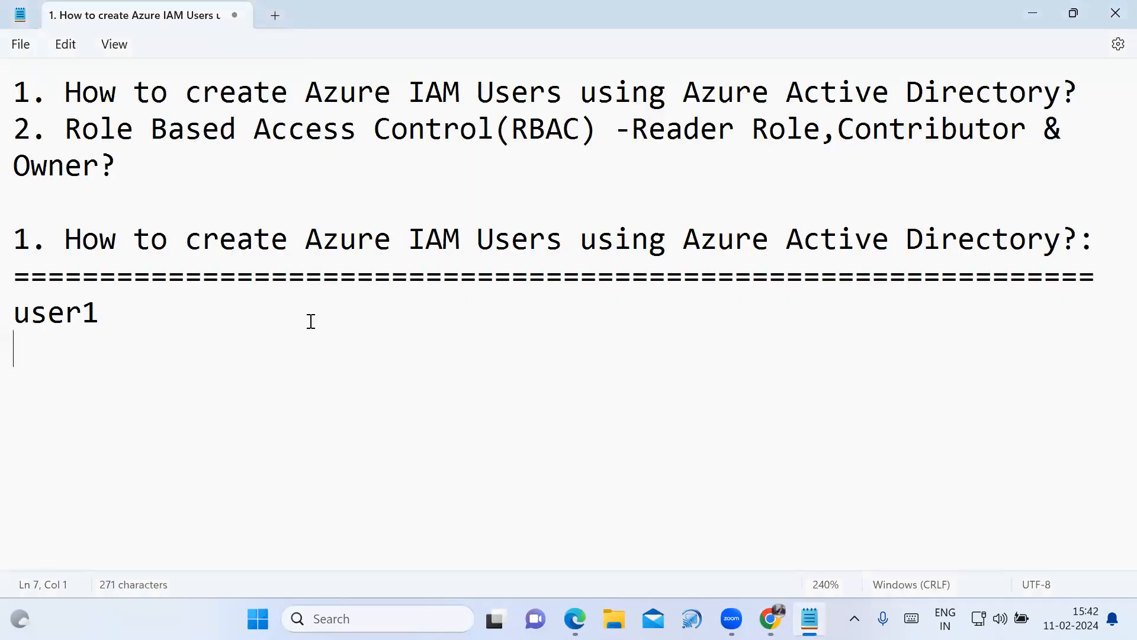
# Switch back to Chrome and set the new user's display name to userone
pyautogui.click(769, 616)
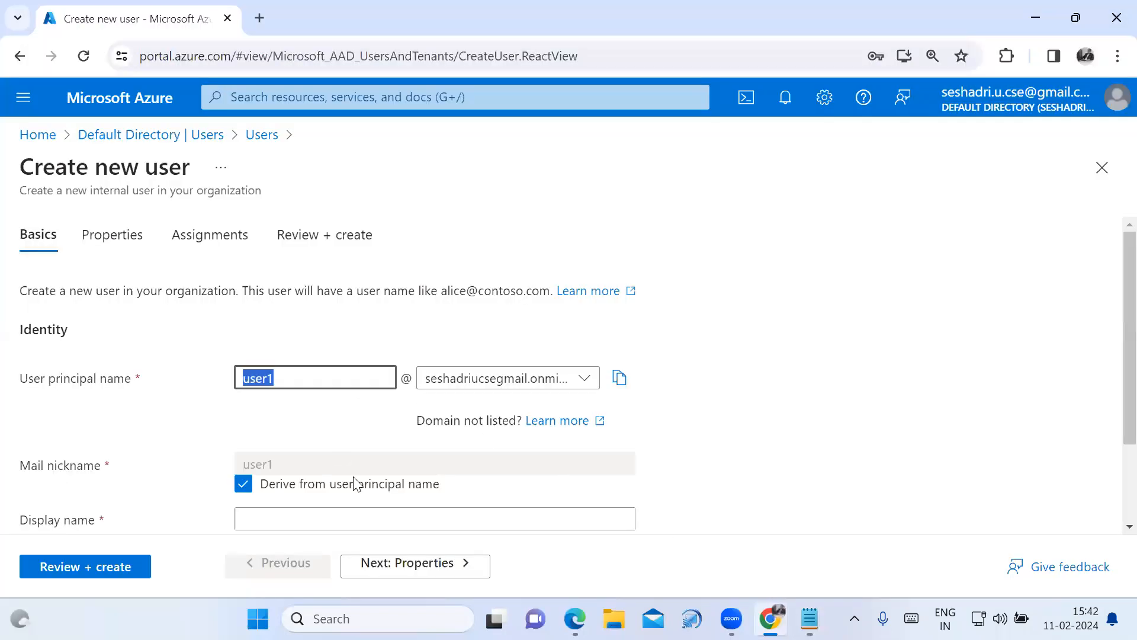
pyautogui.scroll(-1, 386, 488)
pyautogui.click(364, 431)
pyautogui.write('userone')
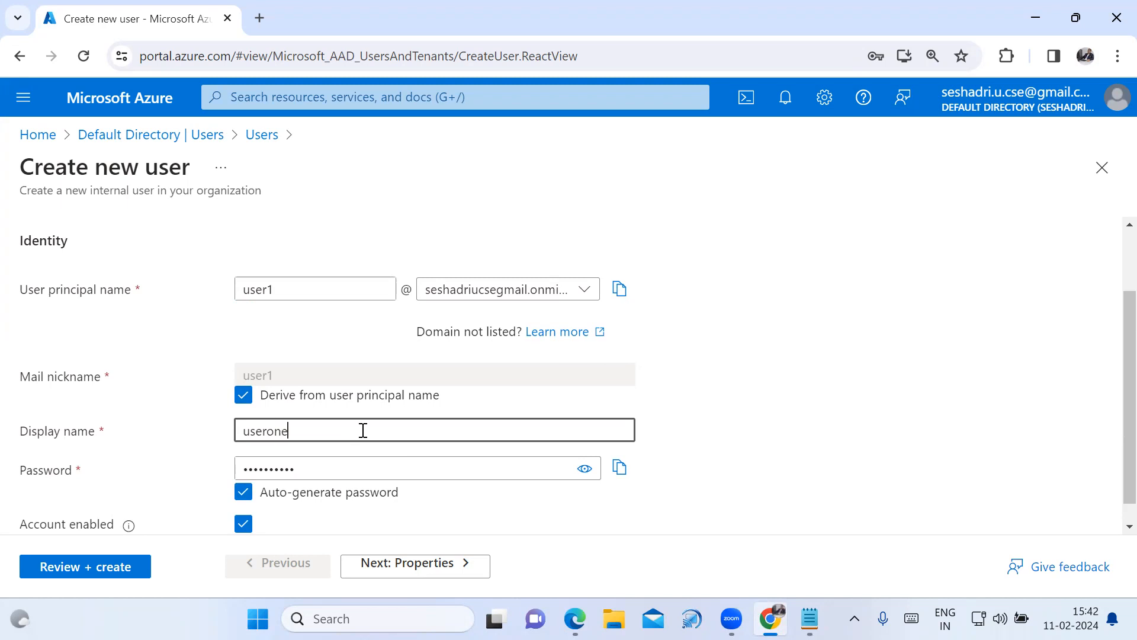
# Copy the display name userone into the Notepad notes on the line below user1
pyautogui.moveTo(363, 430); pyautogui.dragTo(216, 448)
pyautogui.hotkey('ctrl', 'c')
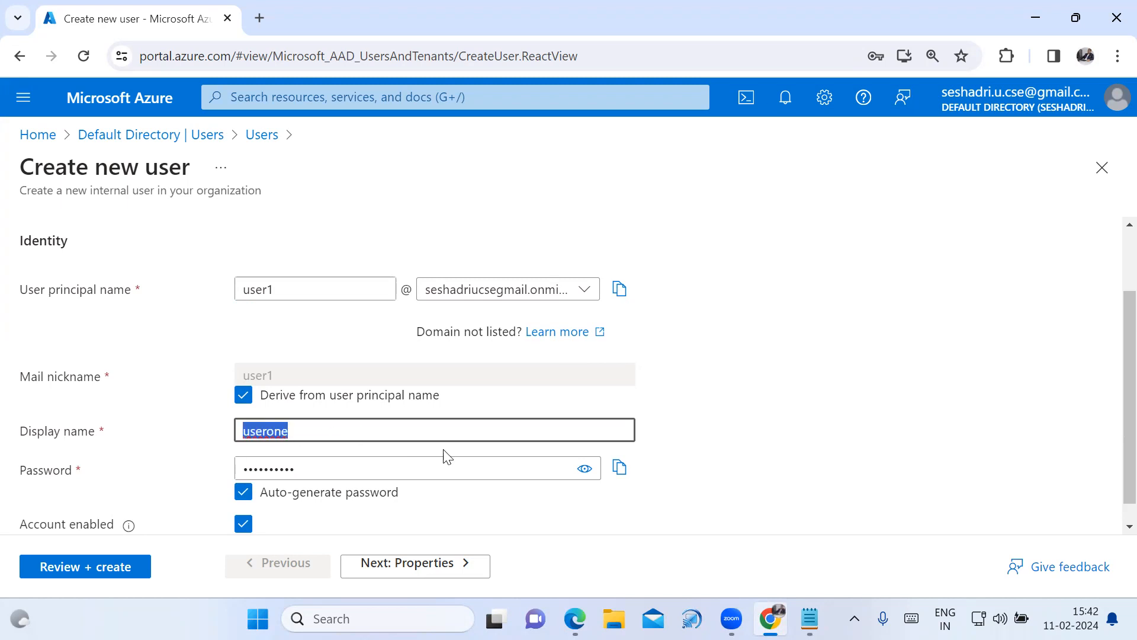
pyautogui.click(810, 619)
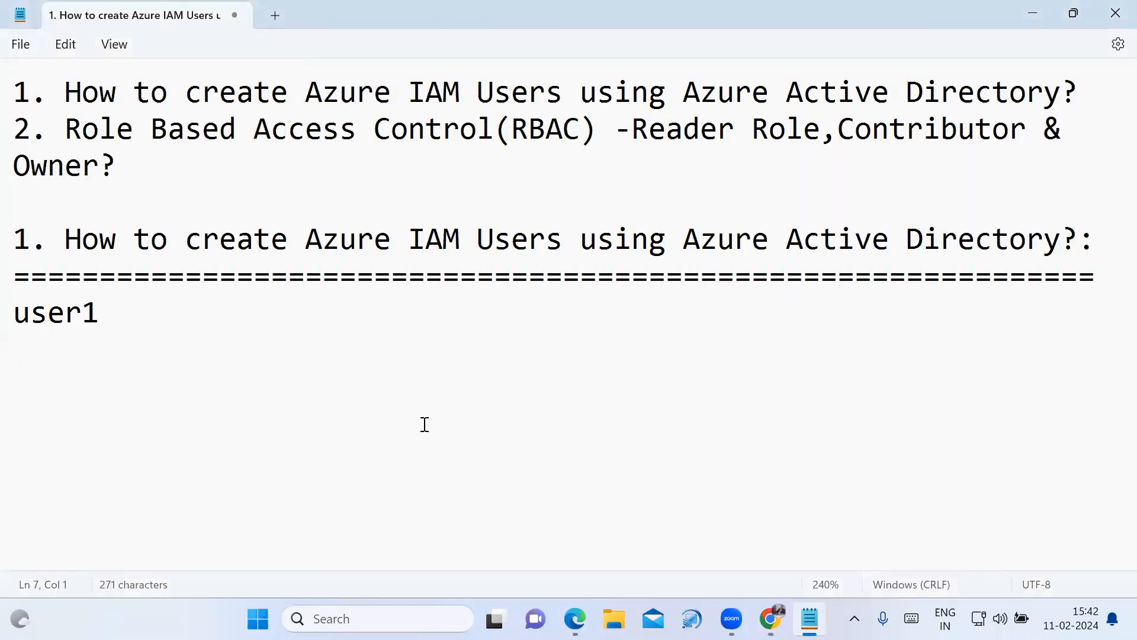
pyautogui.hotkey('ctrl', 'v')
pyautogui.press('Return')
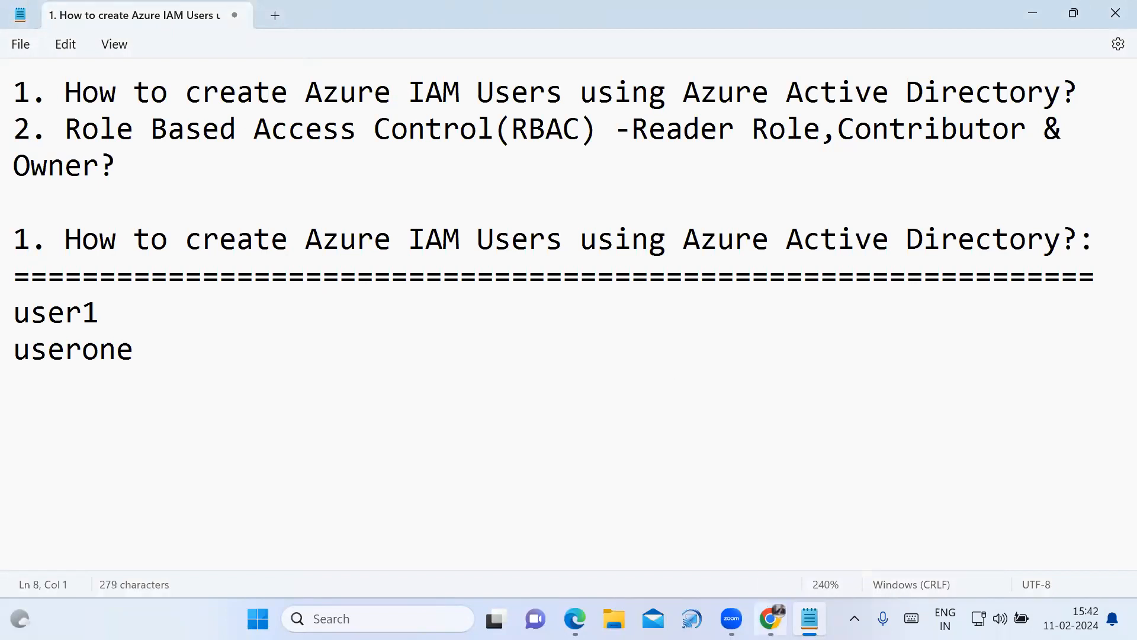
# Return to the Create new user form in Chrome and reveal the auto-generated password
pyautogui.click(770, 619)
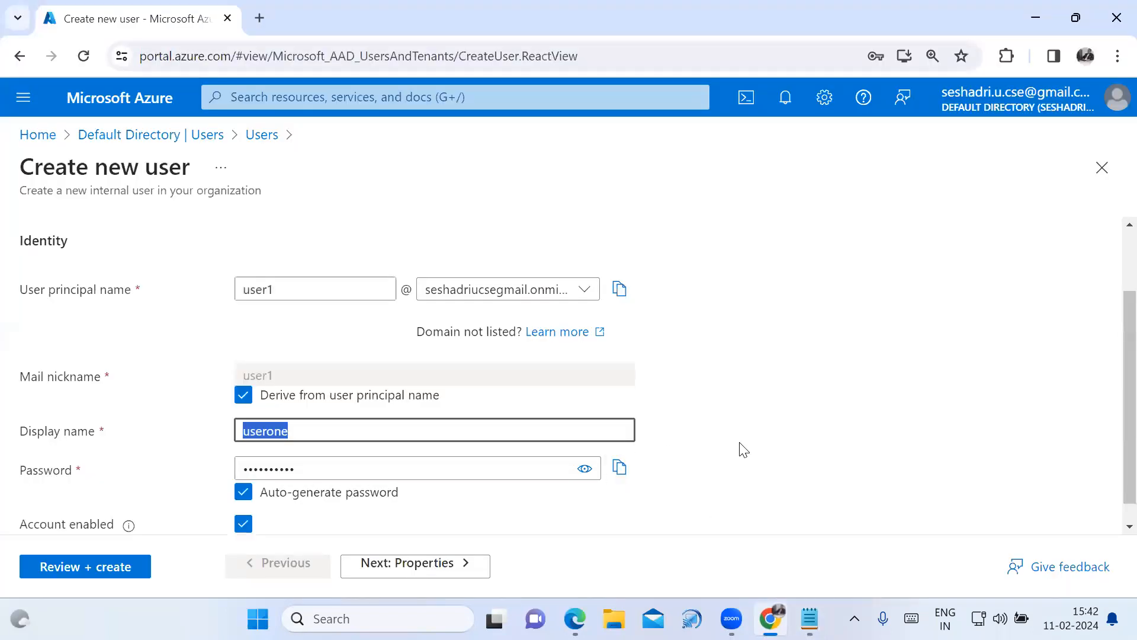
pyautogui.scroll(-1, 744, 450)
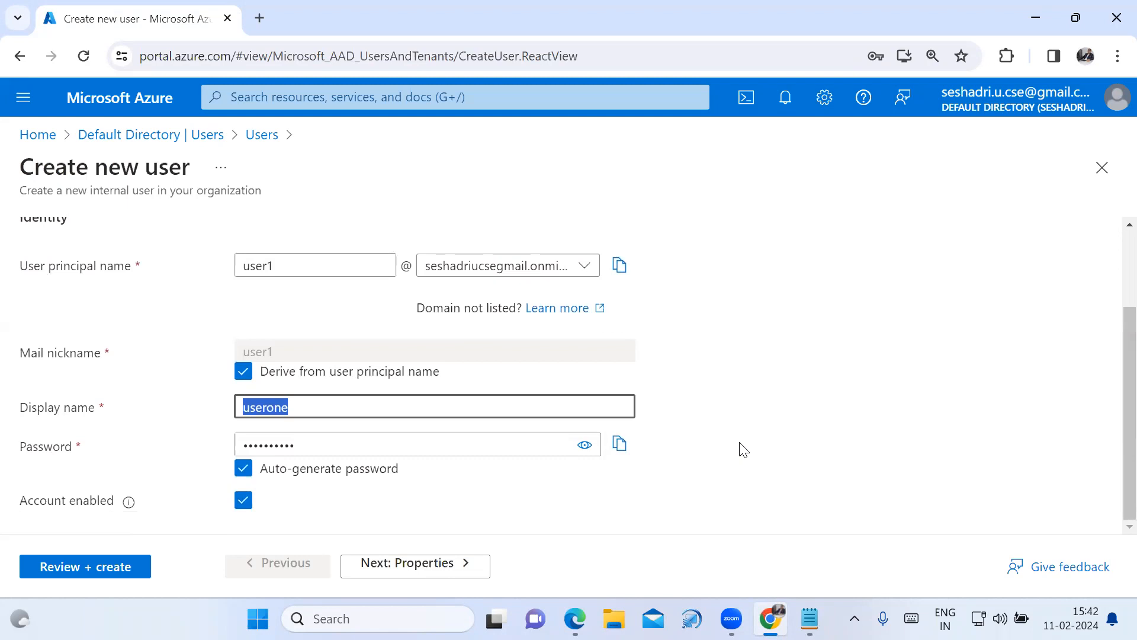
pyautogui.click(586, 446)
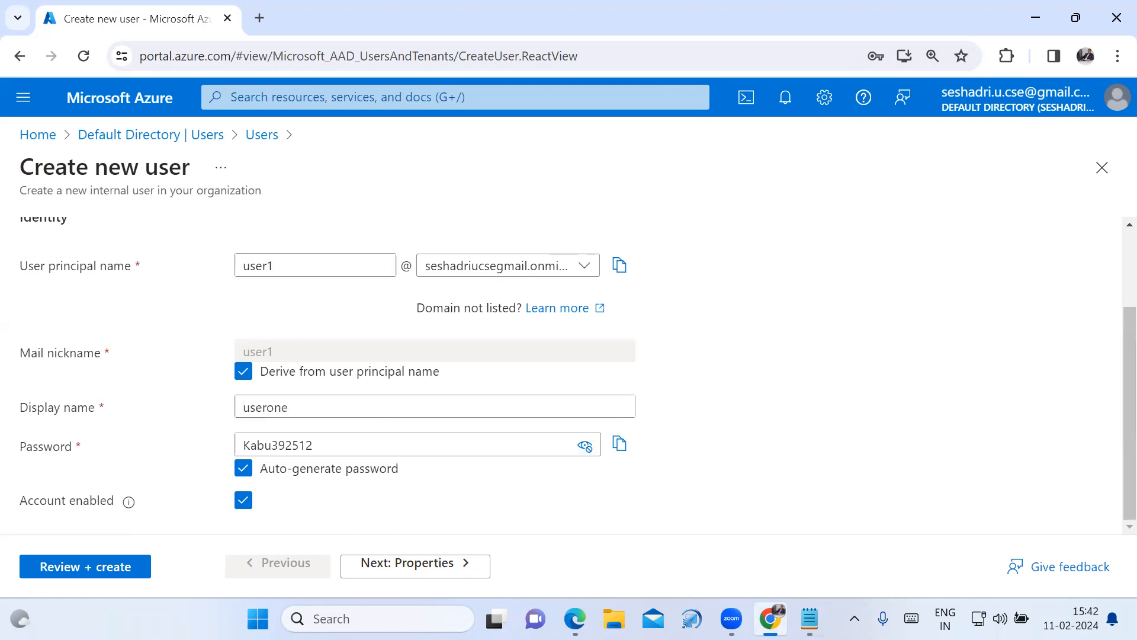
# Switch to Notepad and add the line "To give password" below userone, leaving a blank line between them
pyautogui.moveTo(810, 619)
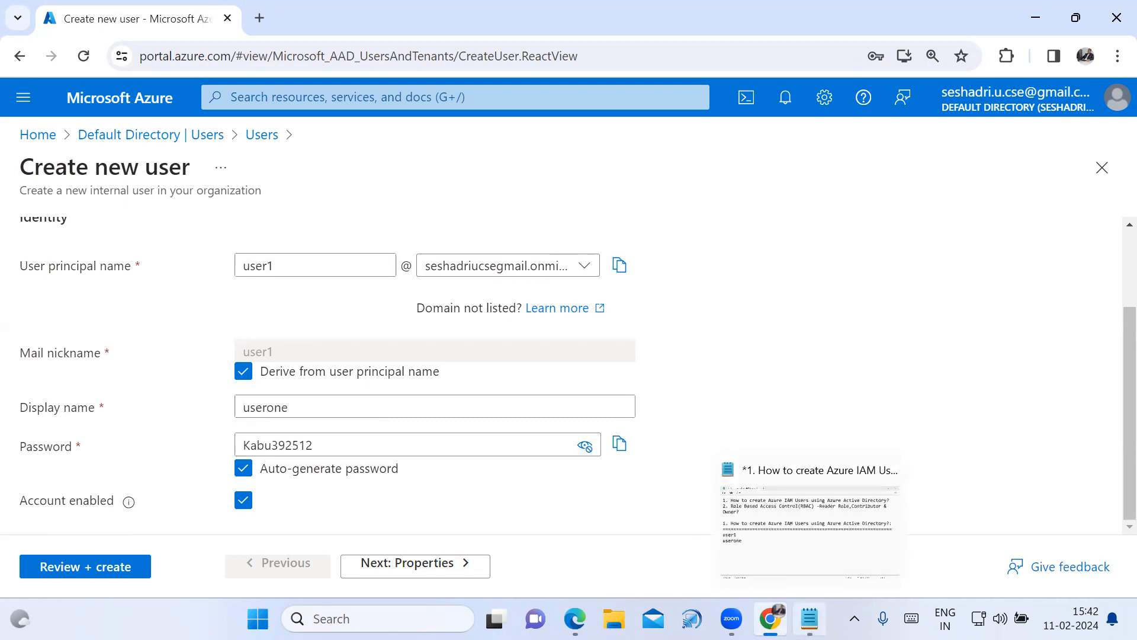
pyautogui.click(810, 619)
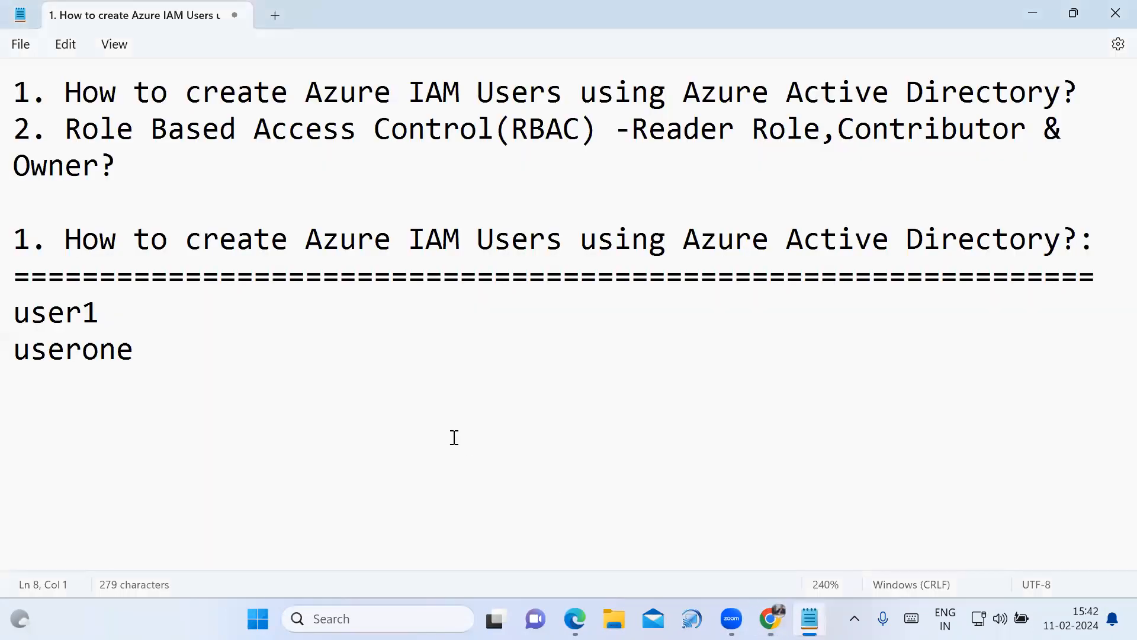
pyautogui.press('Return')
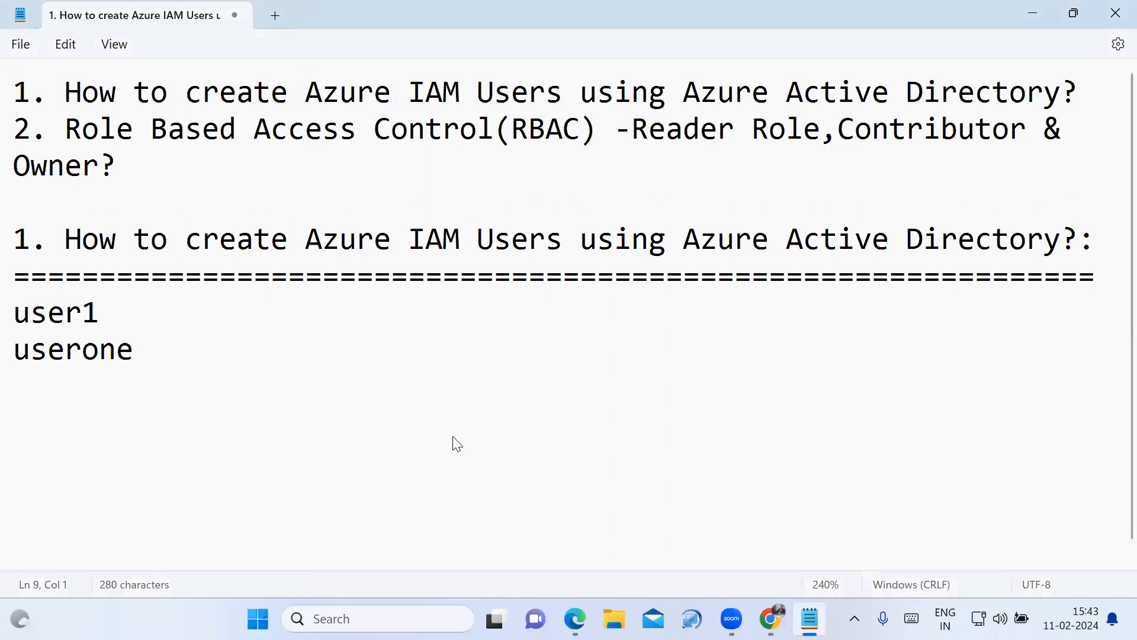
pyautogui.write('TO')
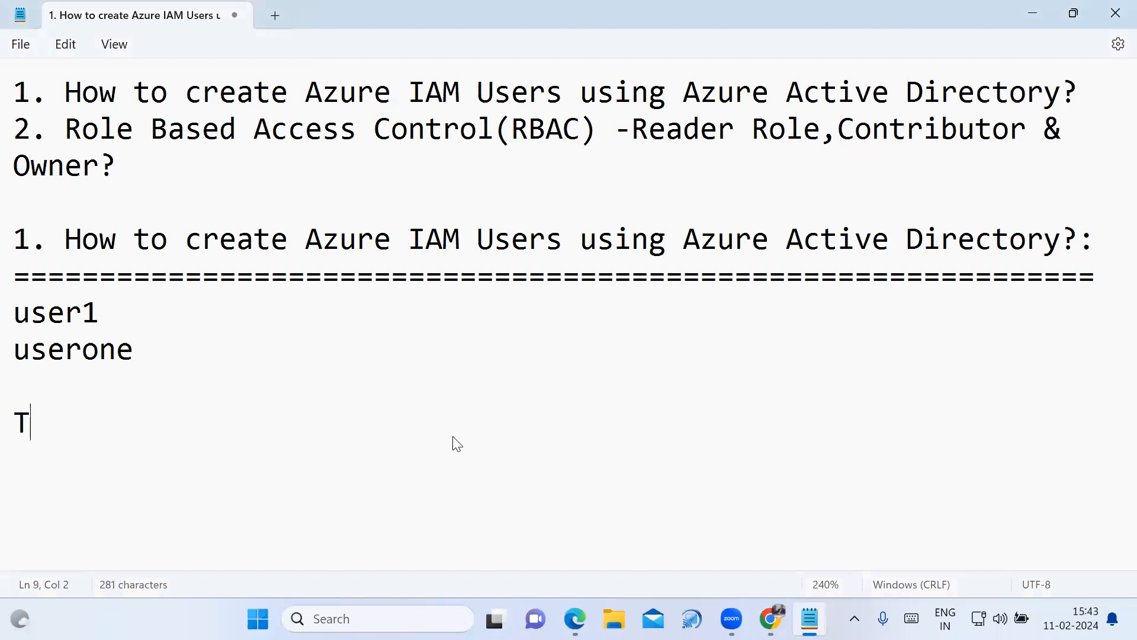
pyautogui.press('BackSpace')
pyautogui.press('BackSpace')
pyautogui.write('p')
pyautogui.press('BackSpace')
pyautogui.write('o give ')
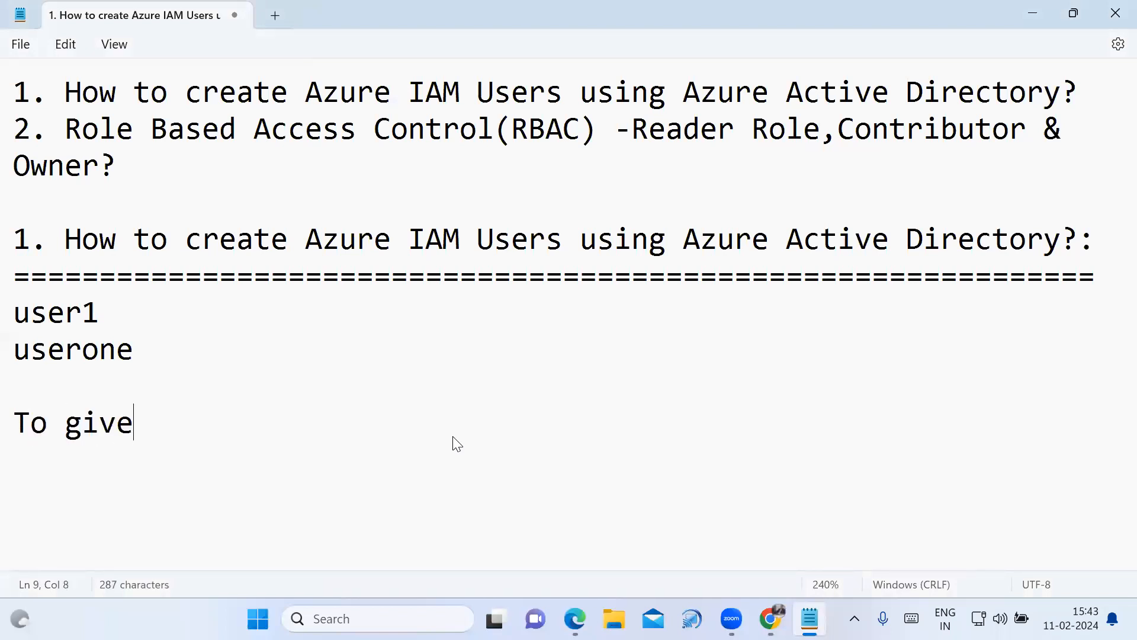
pyautogui.write('password')
pyautogui.press('Return')
# List the first two password rules in the notes as "-- Lower case letters" and "-- Upper case letters"
pyautogui.write('-- ')
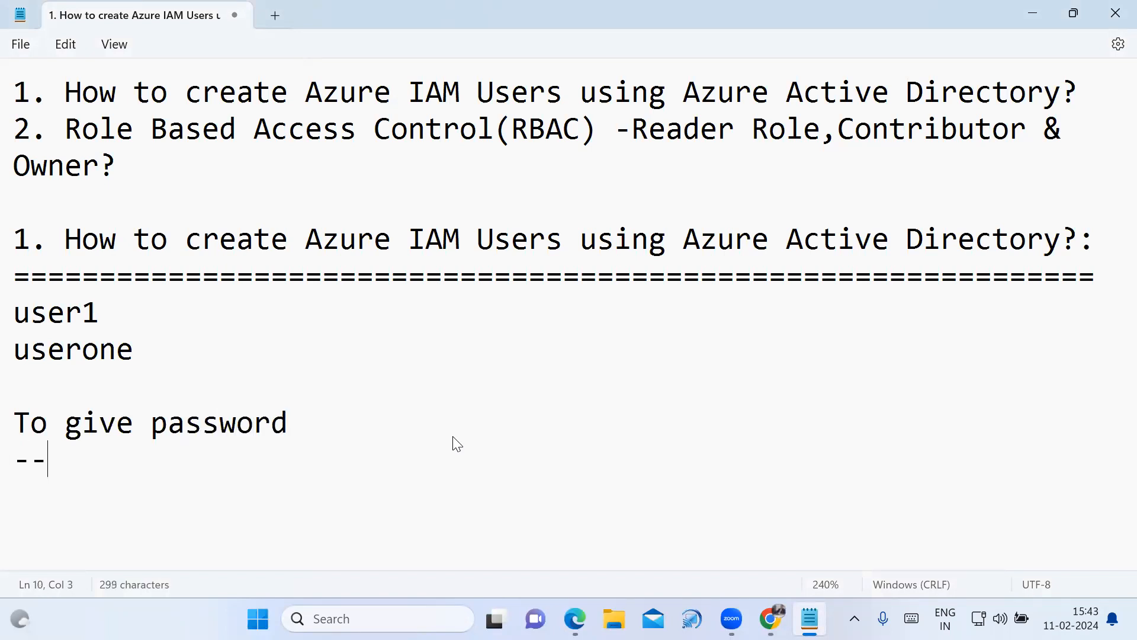
pyautogui.write('Lower case ')
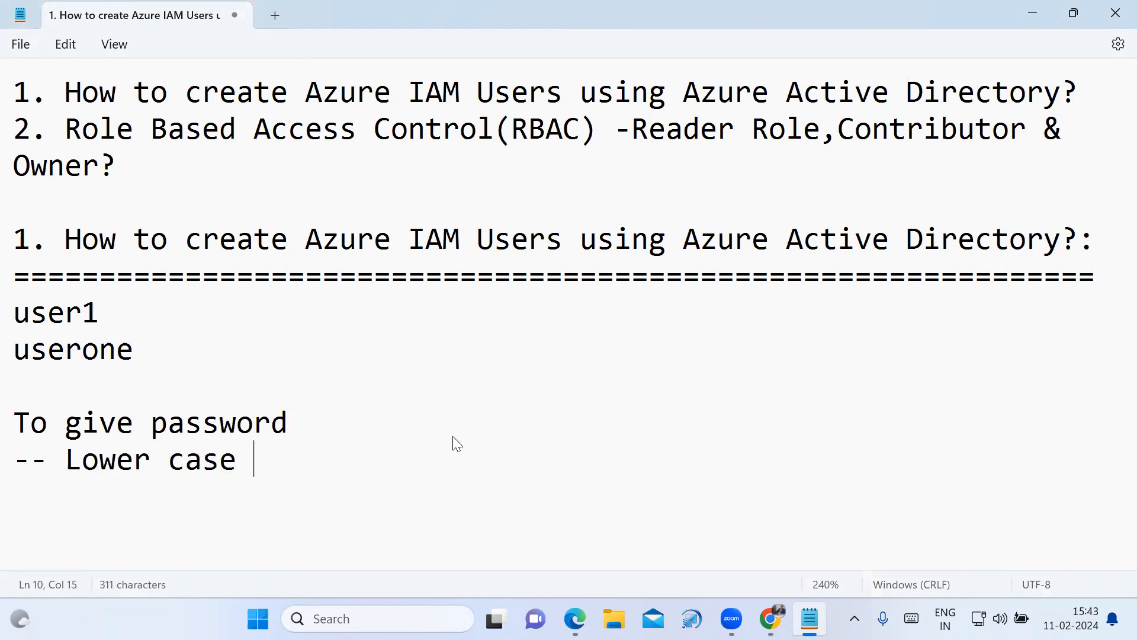
pyautogui.write('letters')
pyautogui.press('Return')
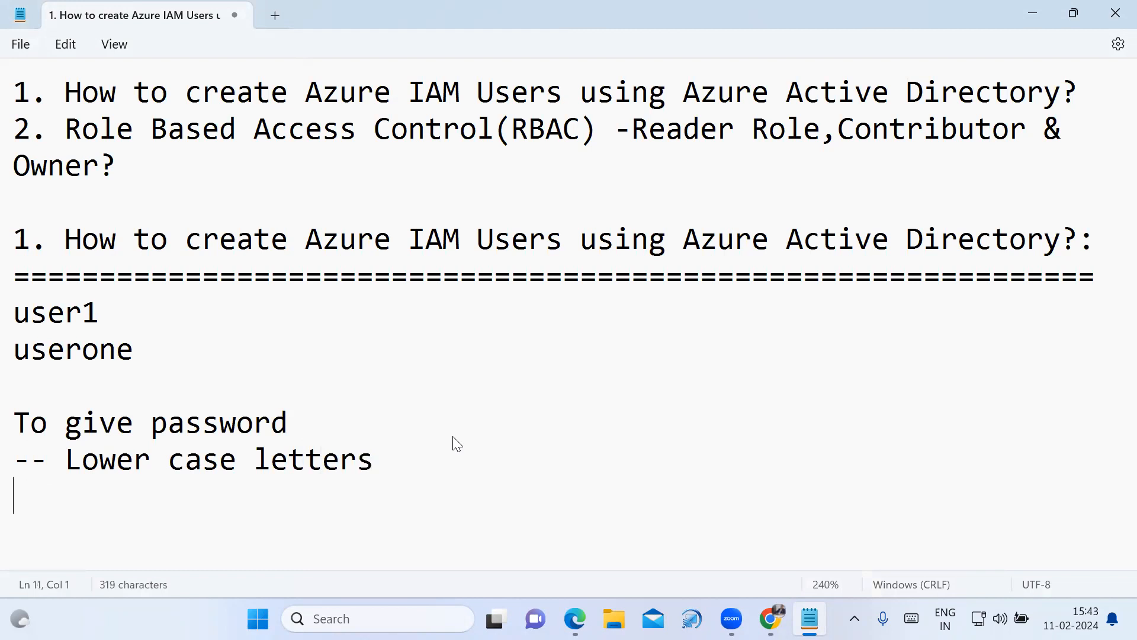
pyautogui.write('-- U')
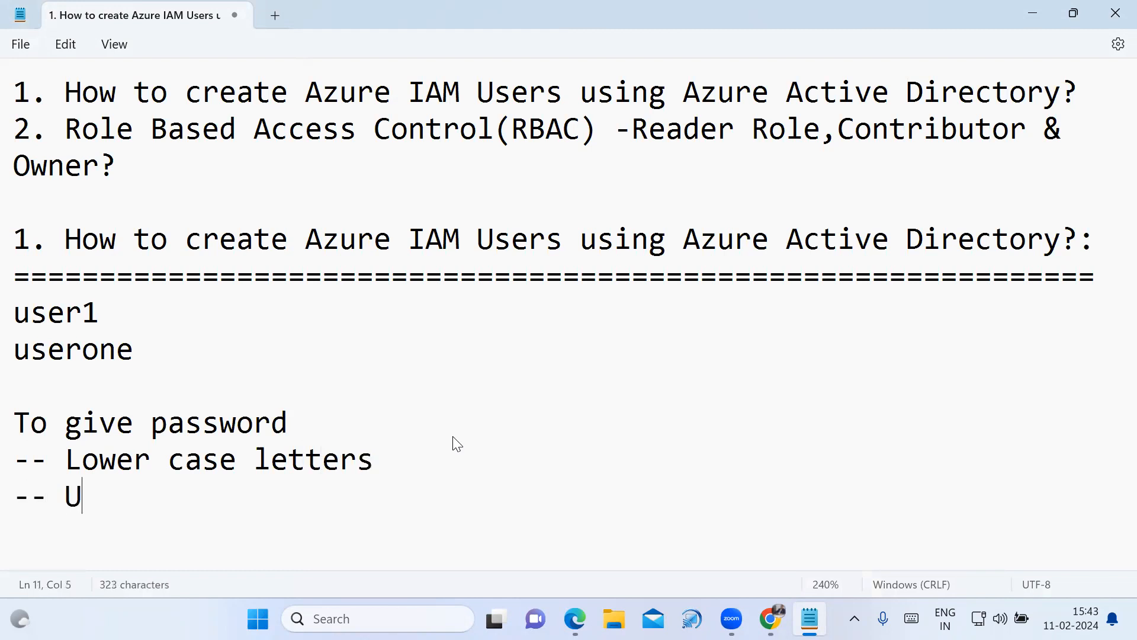
pyautogui.write('pper case ')
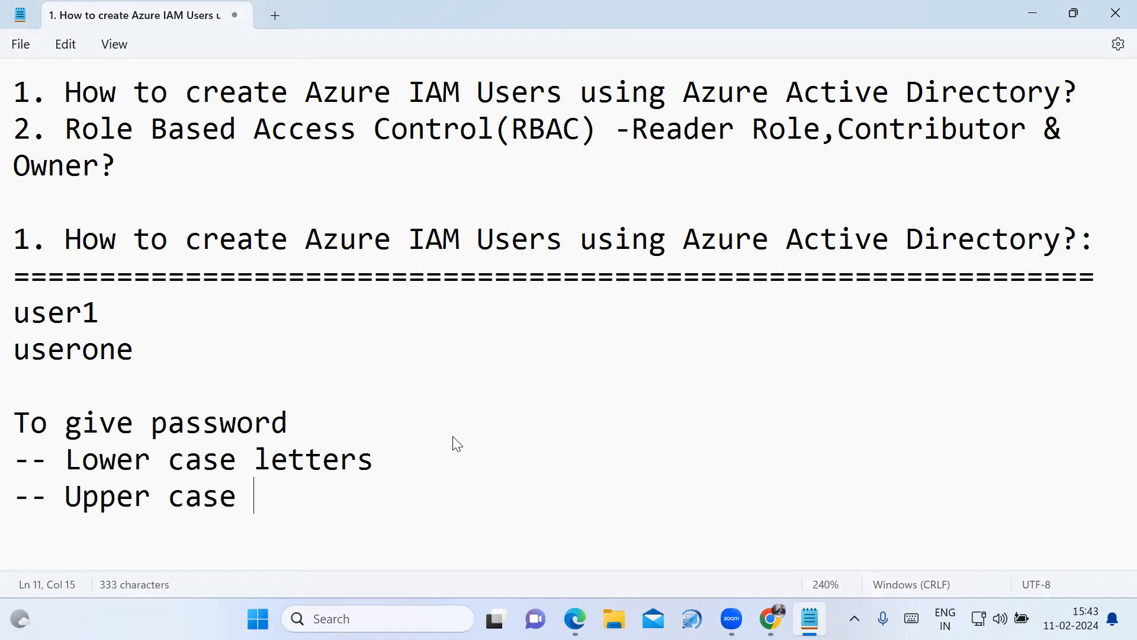
pyautogui.write('letters')
pyautogui.press('Return')
# Add the password rule "-- Numbers(0-9)" as the next line of the notes
pyautogui.write('-- Num')
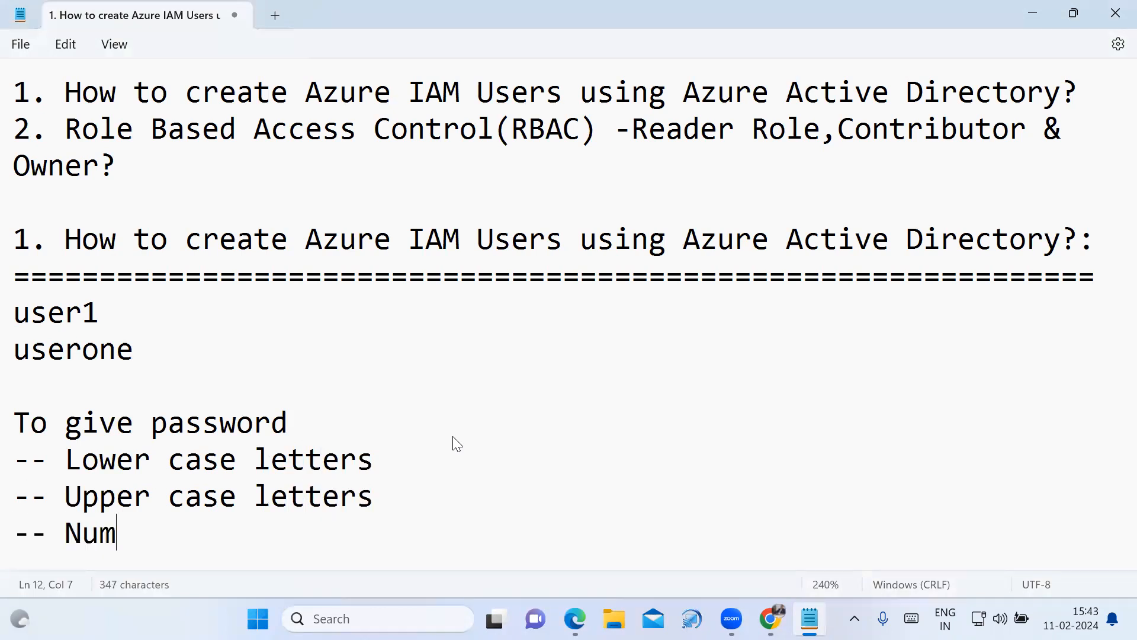
pyautogui.write('bers(')
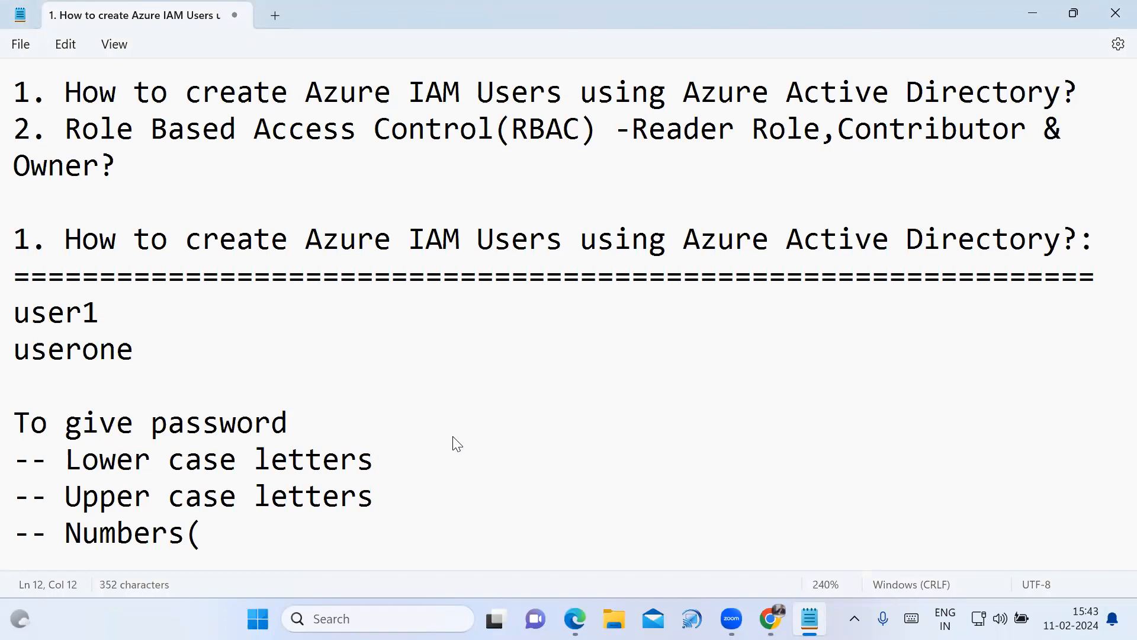
pyautogui.write('0-9)')
pyautogui.press('Return')
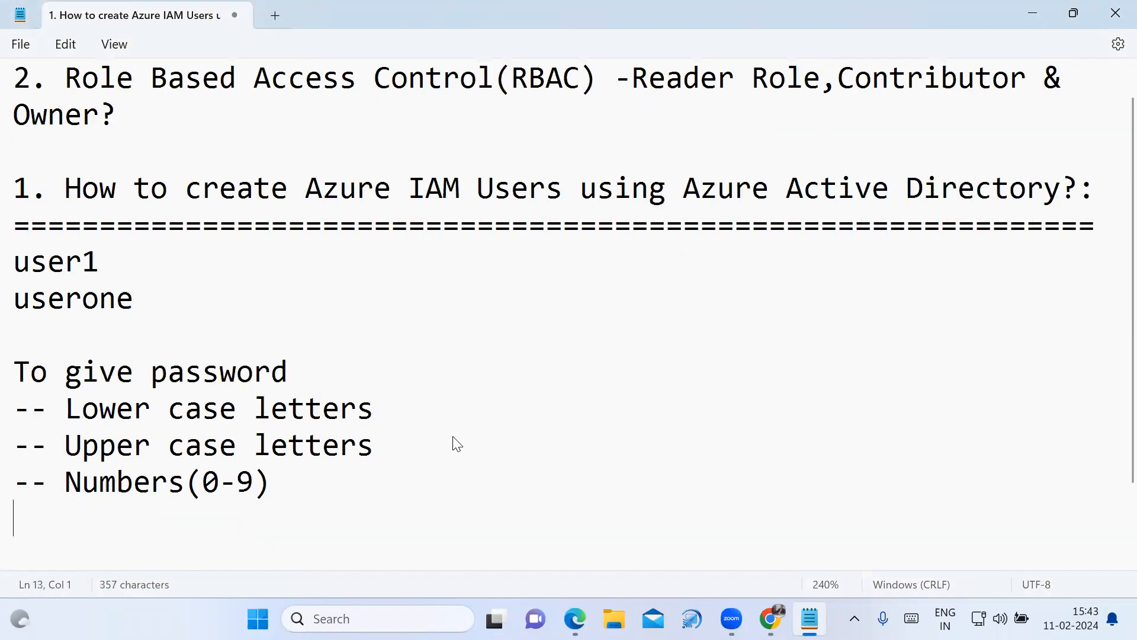
# Add the password rule "-- Symbols" as the next line of the notes, followed by a new line
pyautogui.write('-- Syb')
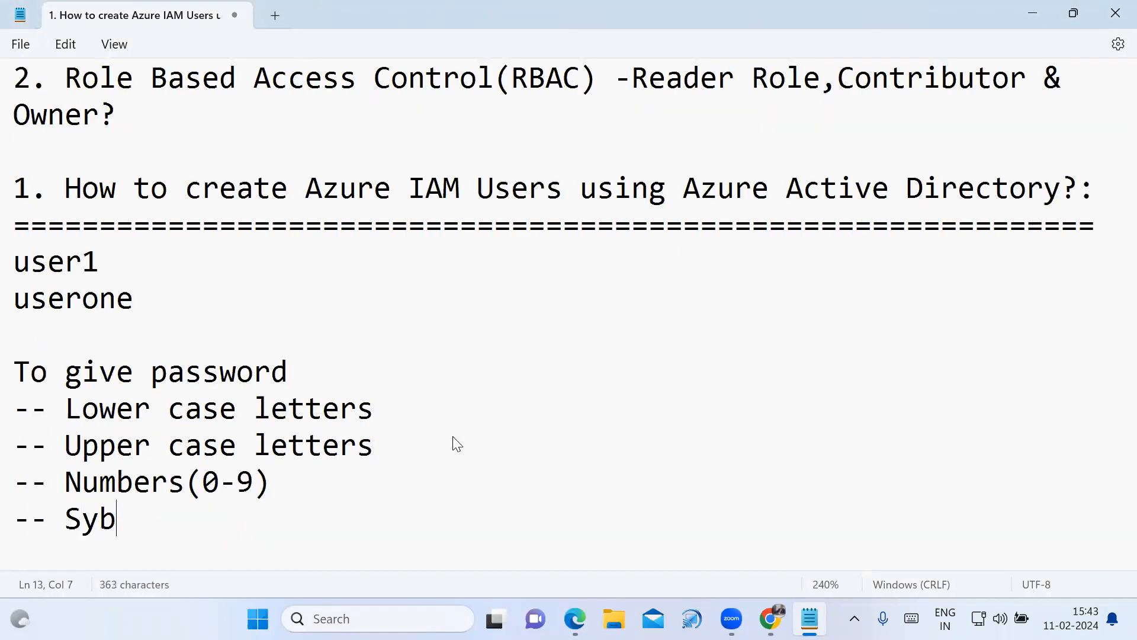
pyautogui.press('BackSpace')
pyautogui.write('mbols')
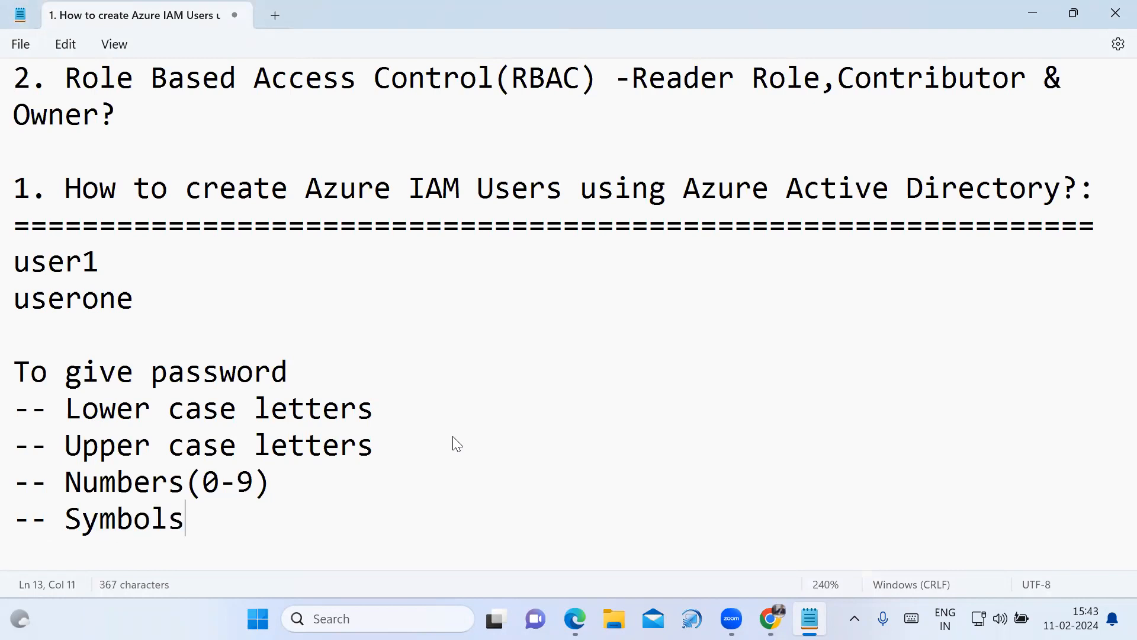
pyautogui.press('Return')
pyautogui.moveTo(66, 372); pyautogui.dragTo(207, 495)
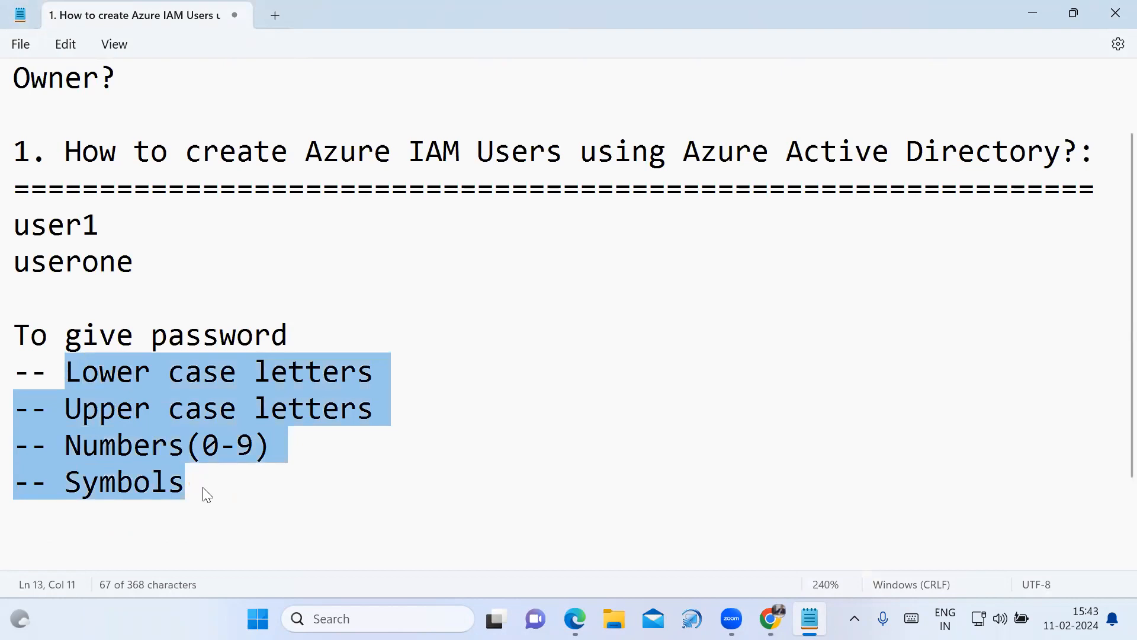
pyautogui.click(307, 460)
pyautogui.moveTo(307, 460); pyautogui.dragTo(70, 372)
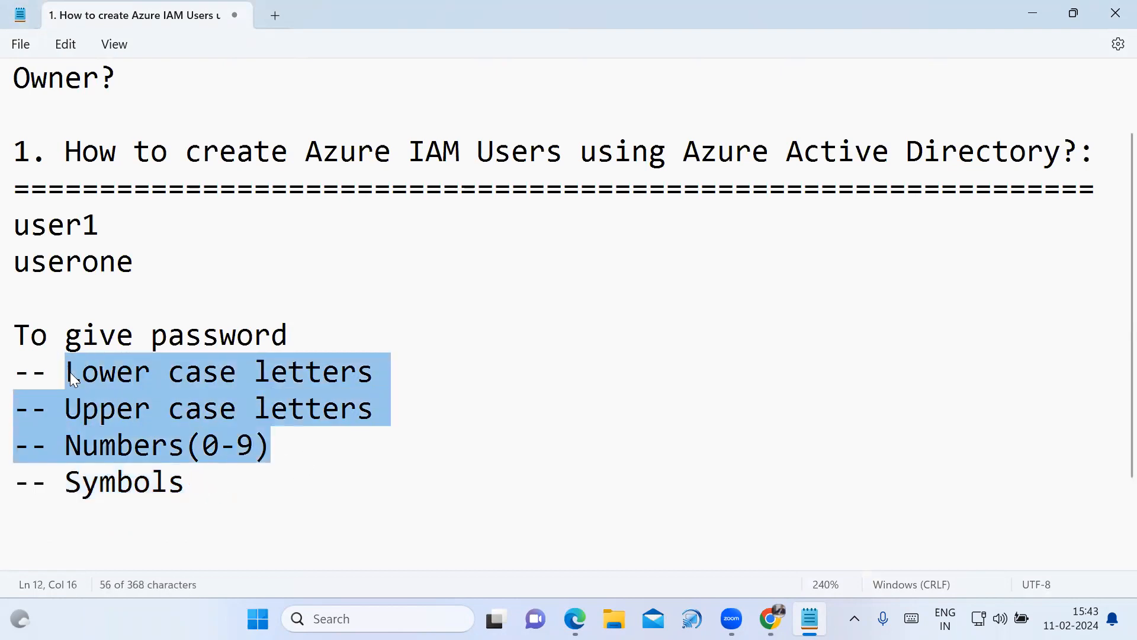
pyautogui.click(204, 448)
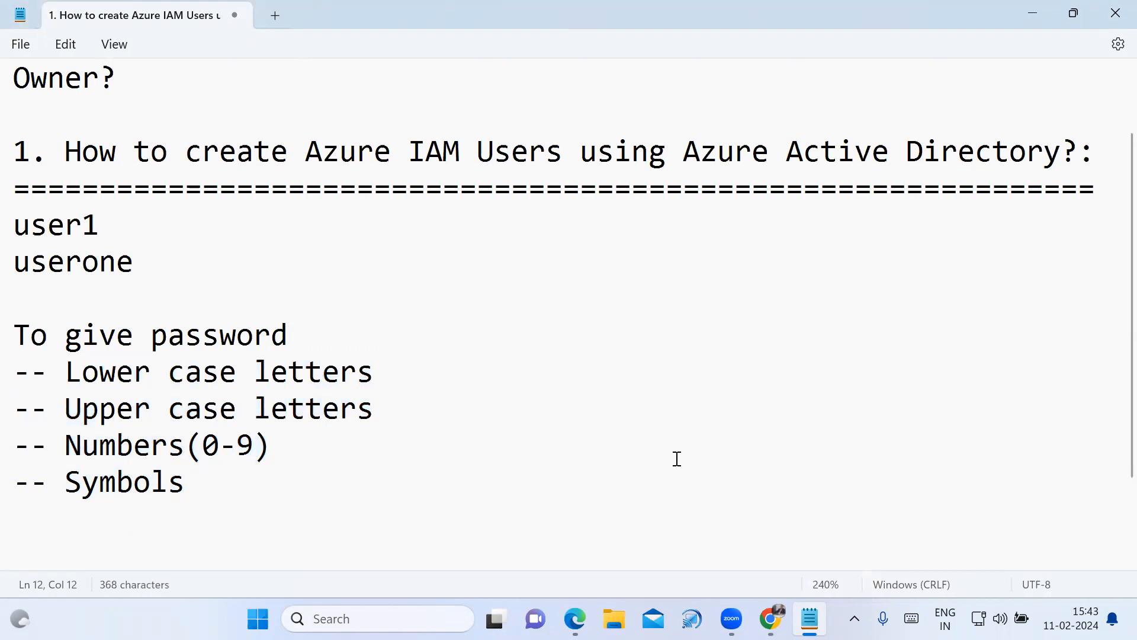
# Copy the auto-generated password from the Create new user form in Chrome and paste it below userone in the Notepad notes
pyautogui.click(770, 619)
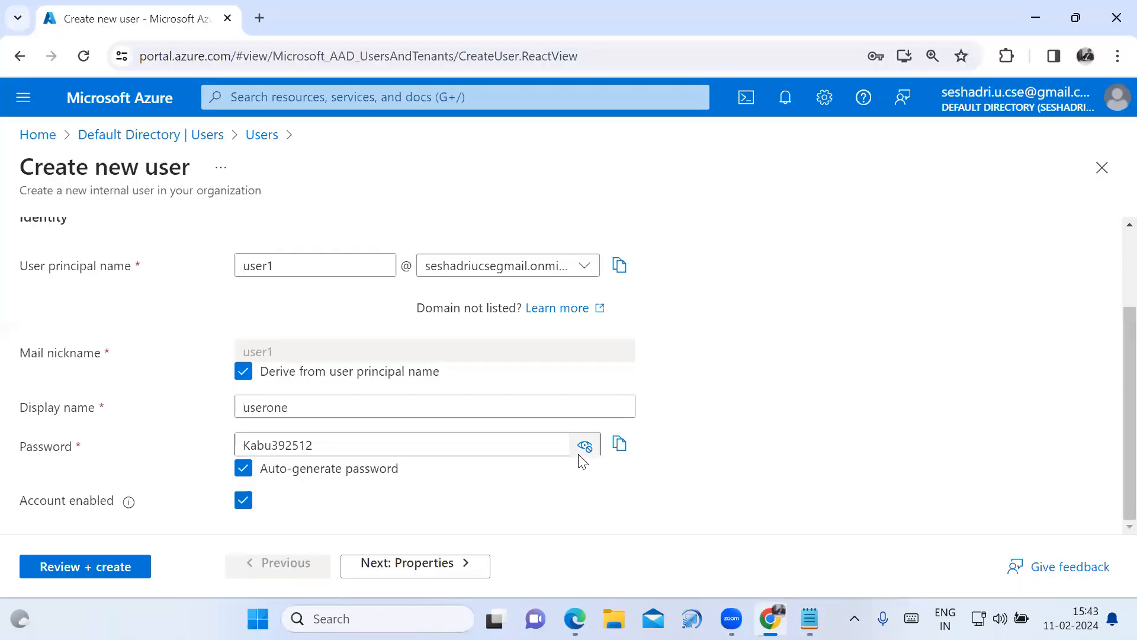
pyautogui.click(615, 450)
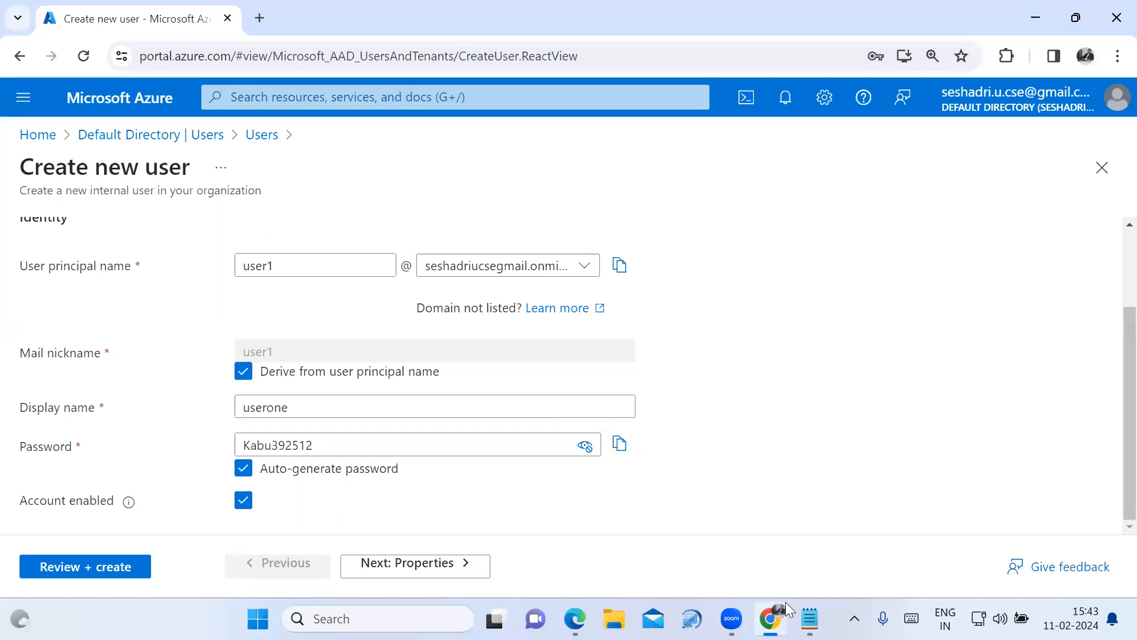
pyautogui.click(809, 619)
pyautogui.click(119, 302)
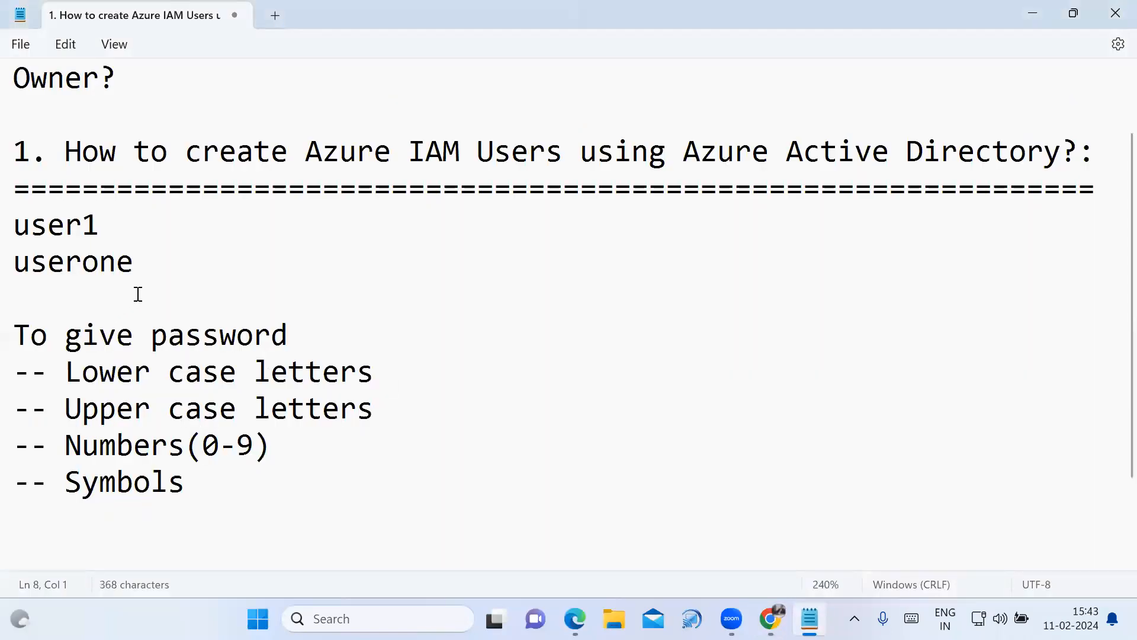
# Copy the user1, userone and password lines and paste them below the Symbols rule, leaving a blank line between
pyautogui.moveTo(197, 287); pyautogui.dragTo(1, 203)
pyautogui.click(116, 264)
pyautogui.moveTo(185, 296); pyautogui.dragTo(22, 232)
pyautogui.click(210, 495)
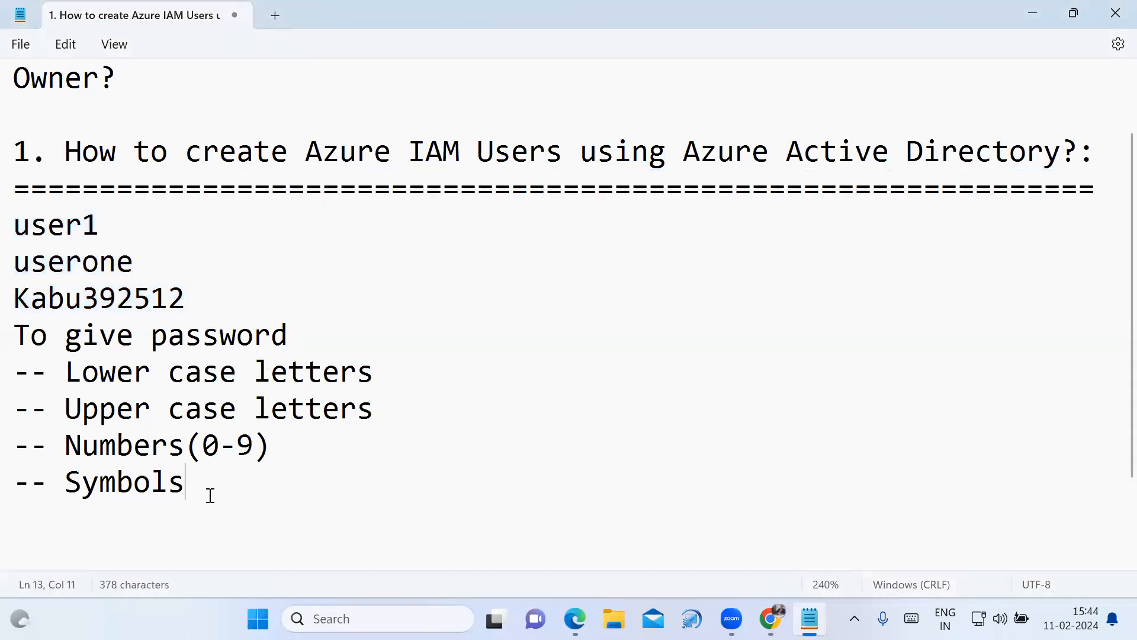
pyautogui.press('Return')
pyautogui.press('Return')
pyautogui.hotkey('ctrl', 'v')
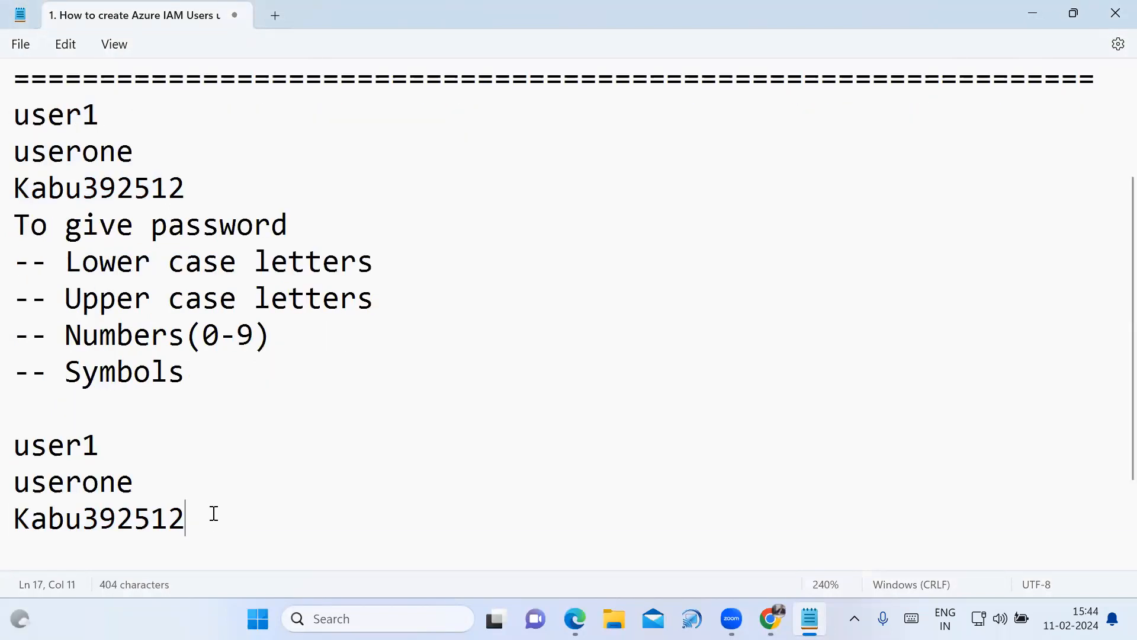
# Return to the Create new user form in Chrome, advance to Properties and look through the identity and job information fields
pyautogui.click(770, 618)
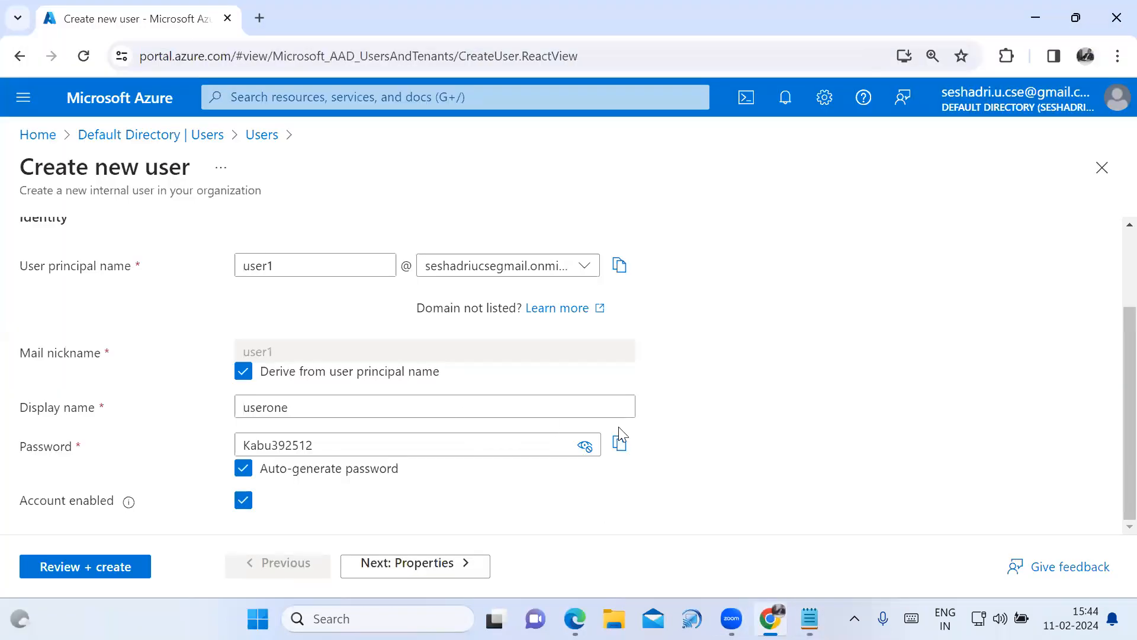
pyautogui.click(460, 569)
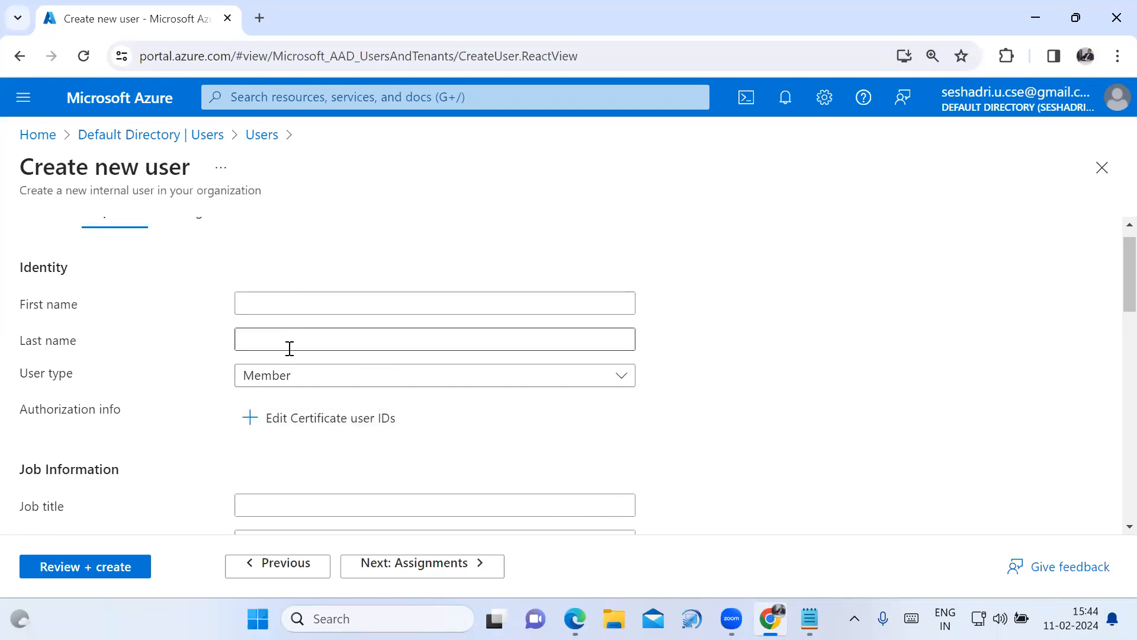
pyautogui.scroll(-1, 439, 445)
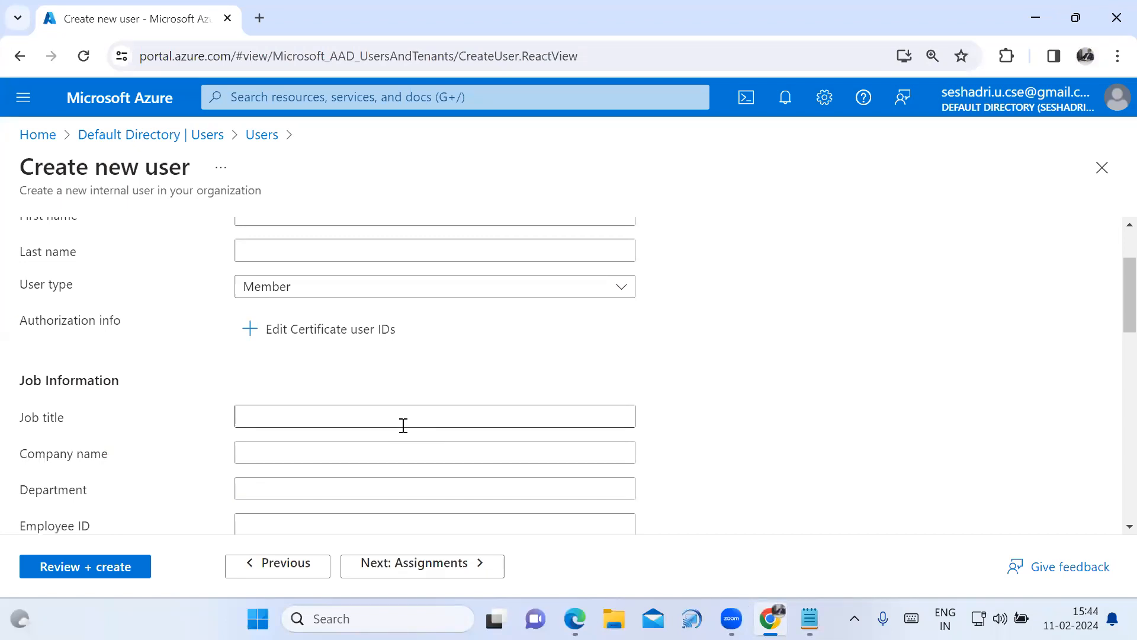
pyautogui.scroll(-1, 412, 453)
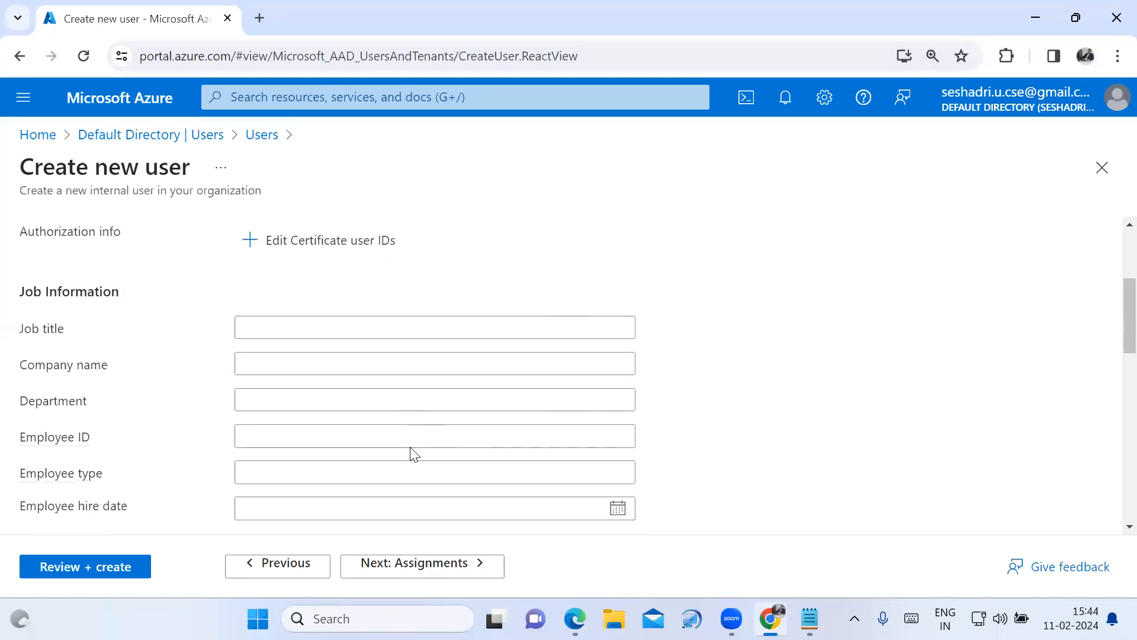
pyautogui.scroll(-1, 414, 455)
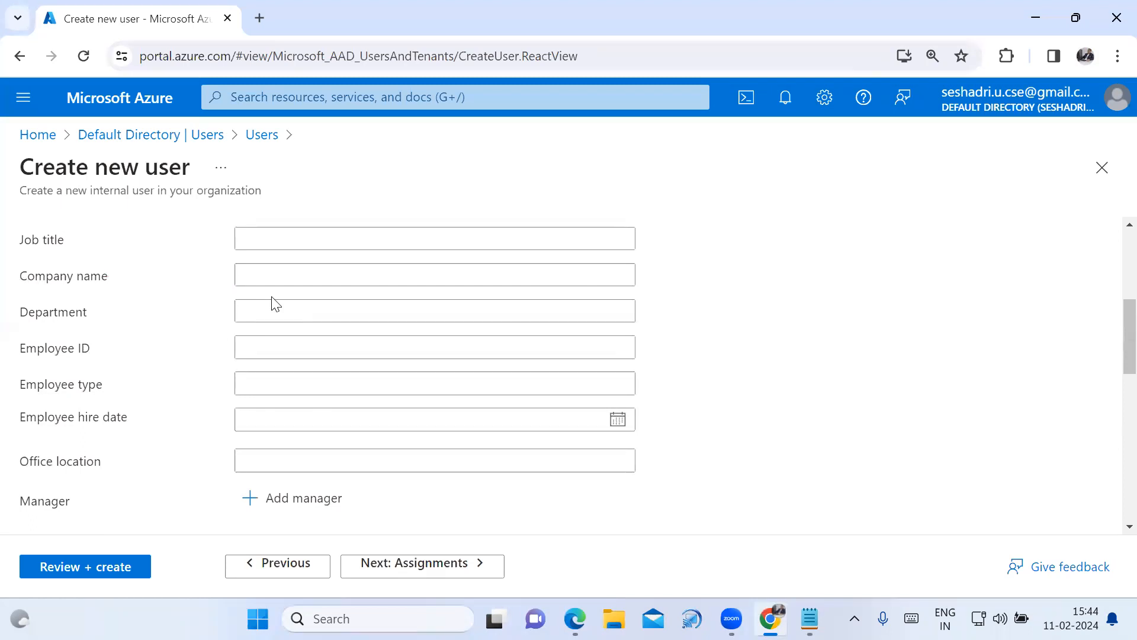
# Review and create the new user, dismiss the notification and reload the Users list
pyautogui.click(122, 572)
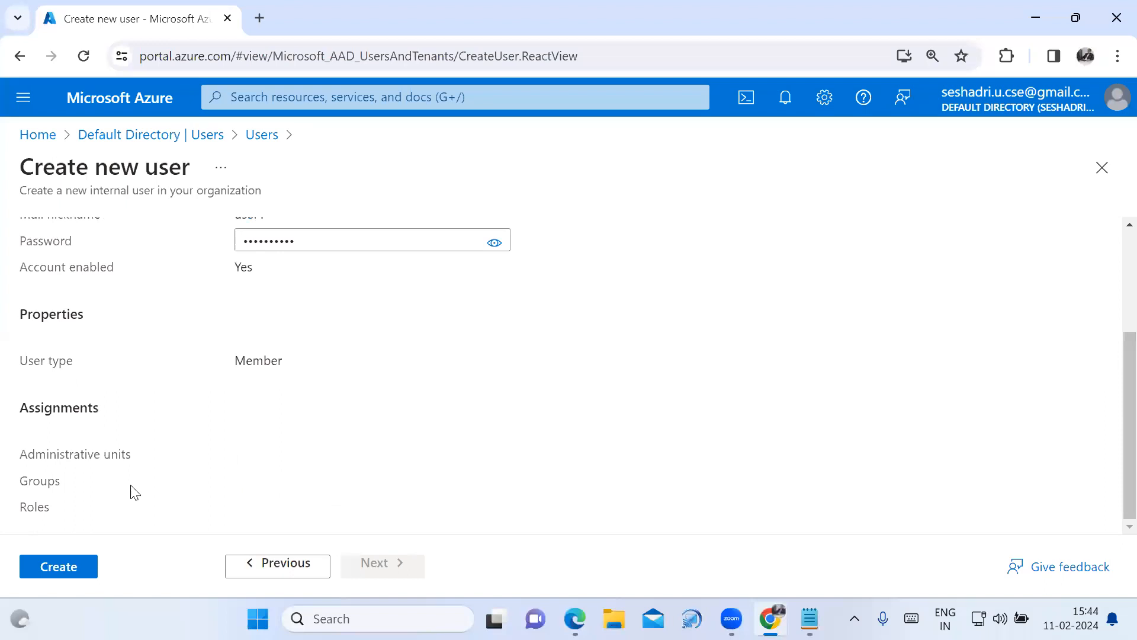
pyautogui.click(64, 566)
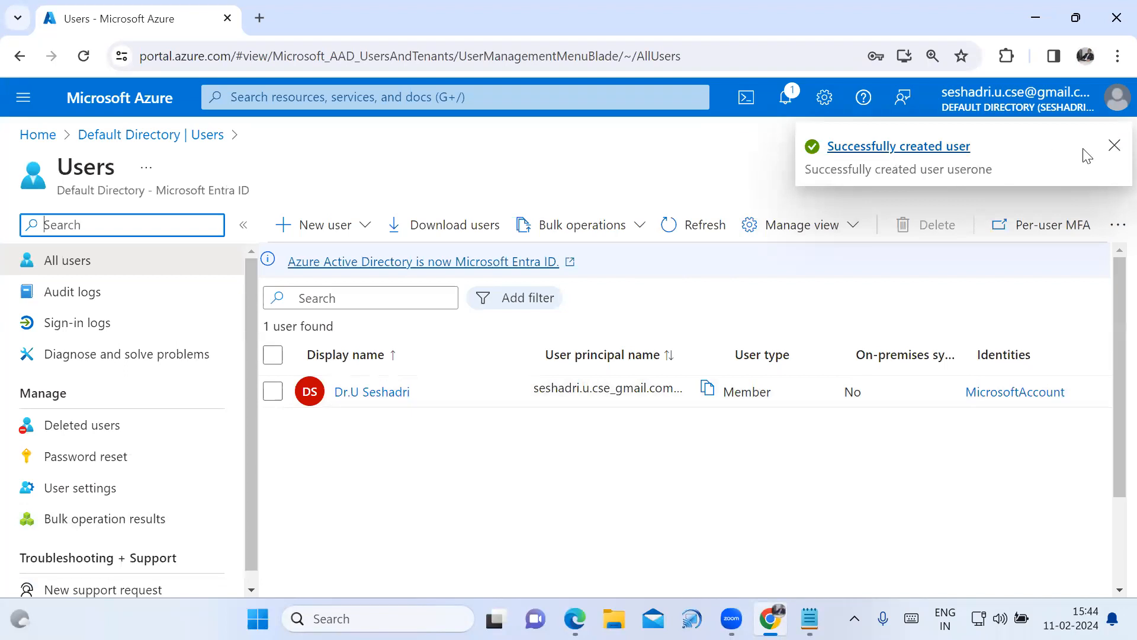
pyautogui.click(1114, 146)
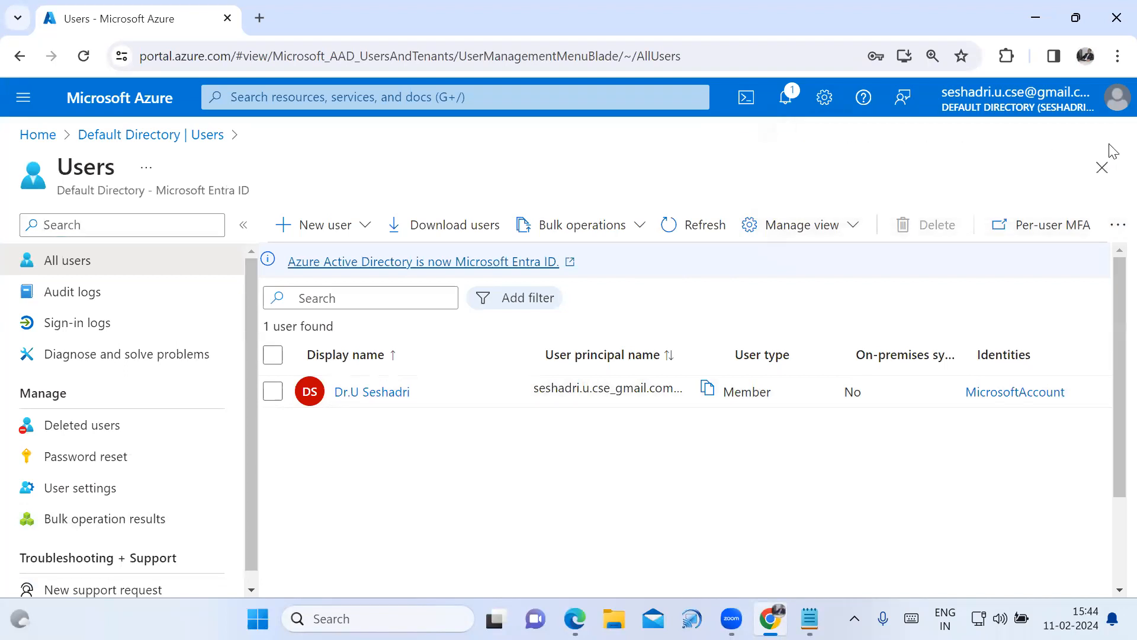
pyautogui.click(83, 55)
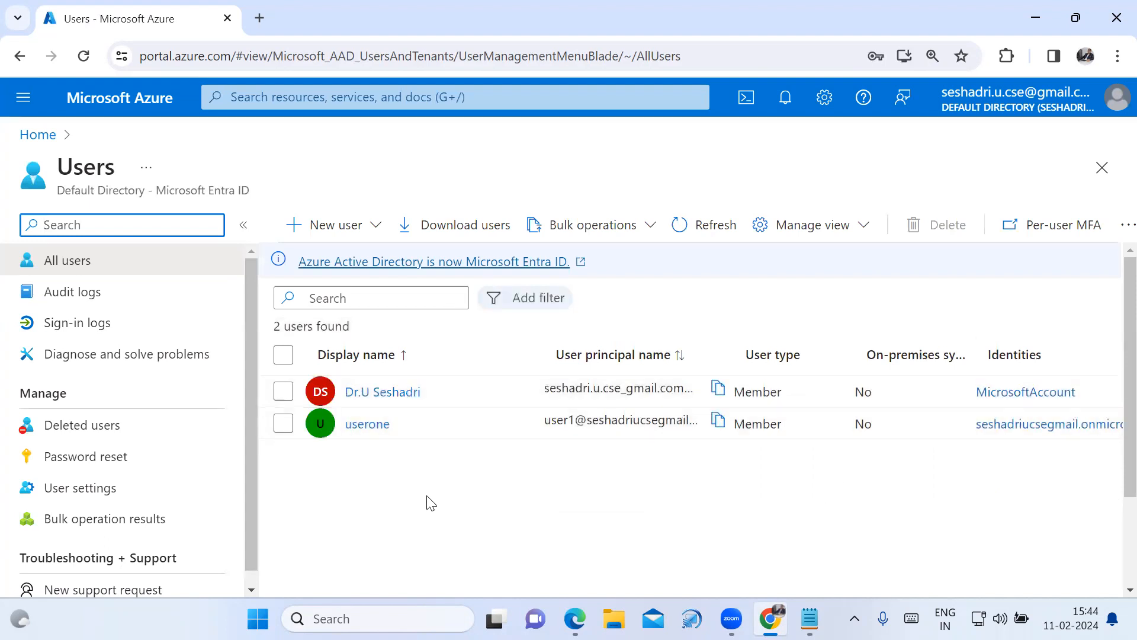
# Copy userone's user principal name from the Users list and paste it on a new line below the password in Notepad
pyautogui.click(722, 425)
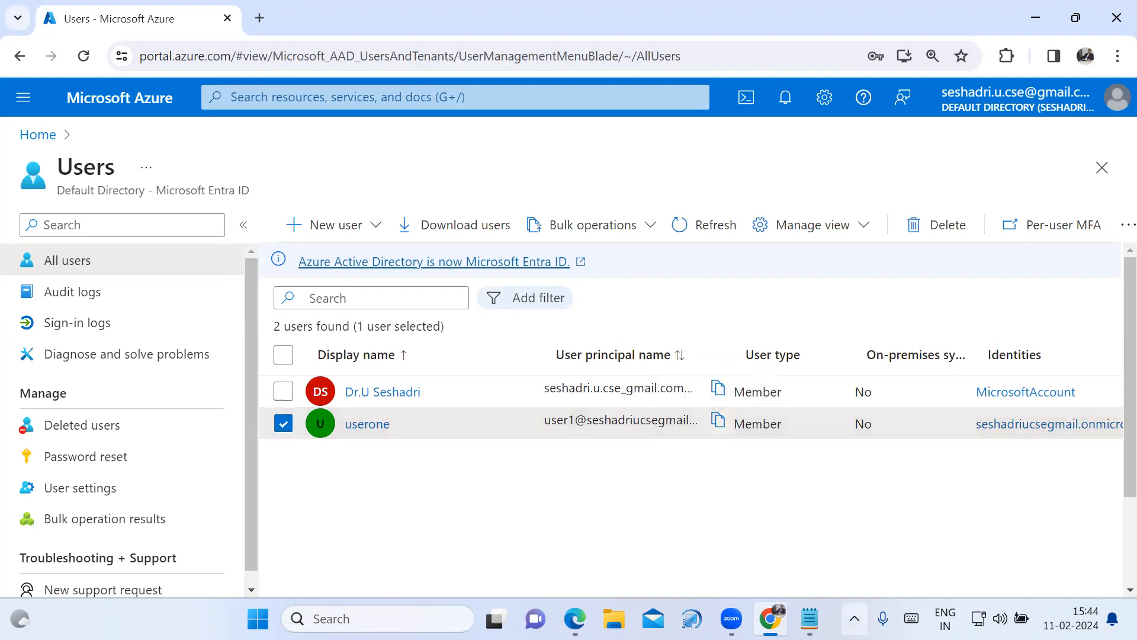
pyautogui.click(810, 618)
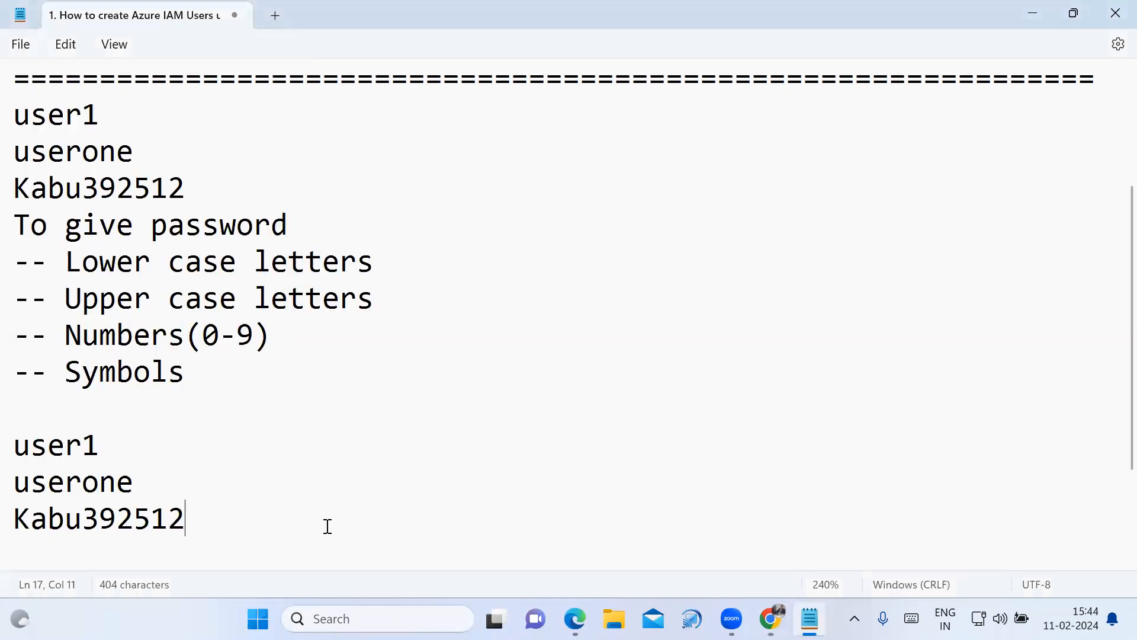
pyautogui.press('Return')
pyautogui.hotkey('ctrl', 'v')
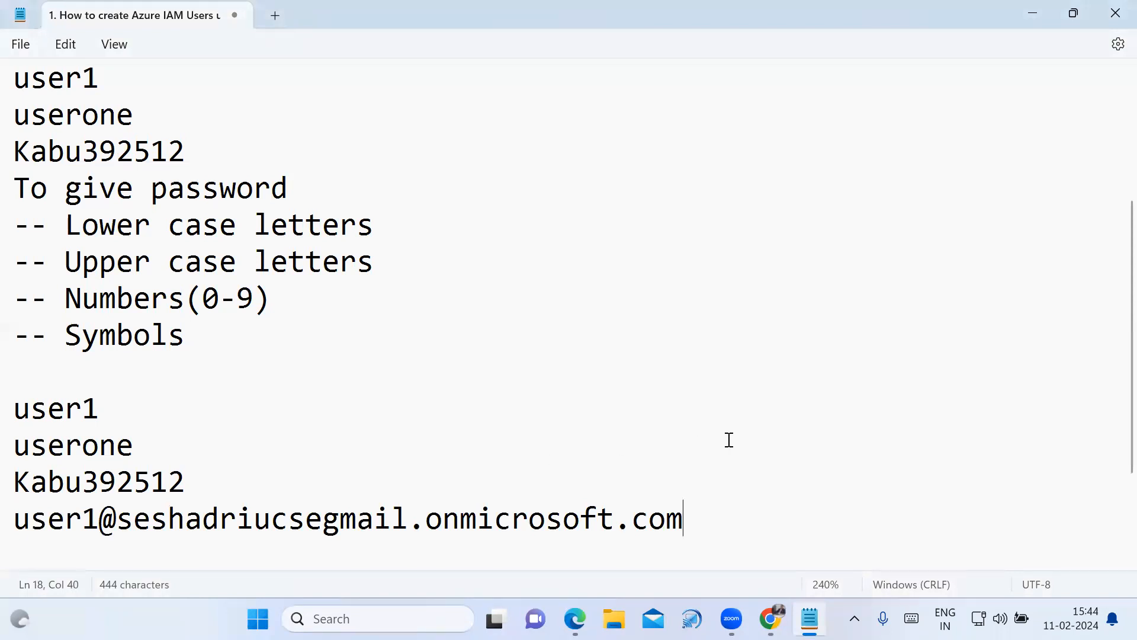
# Switch to Edge, close the old Azure sign-in tab and reopen the Microsoft Azure portal from the search results
pyautogui.click(770, 618)
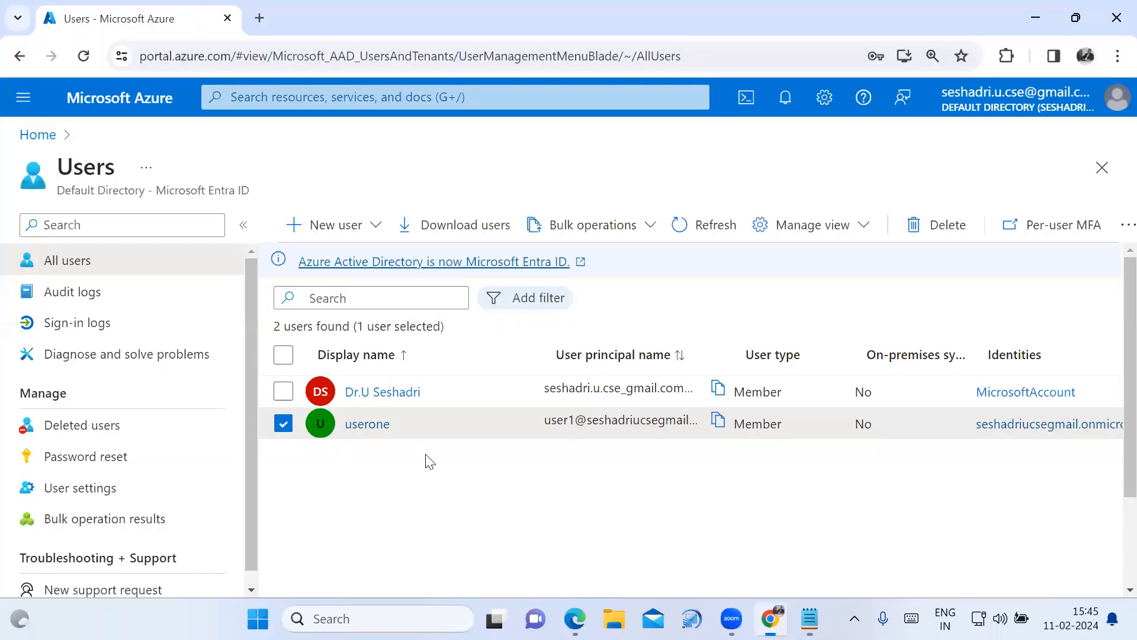
pyautogui.hotkey('alt', 'Tab')
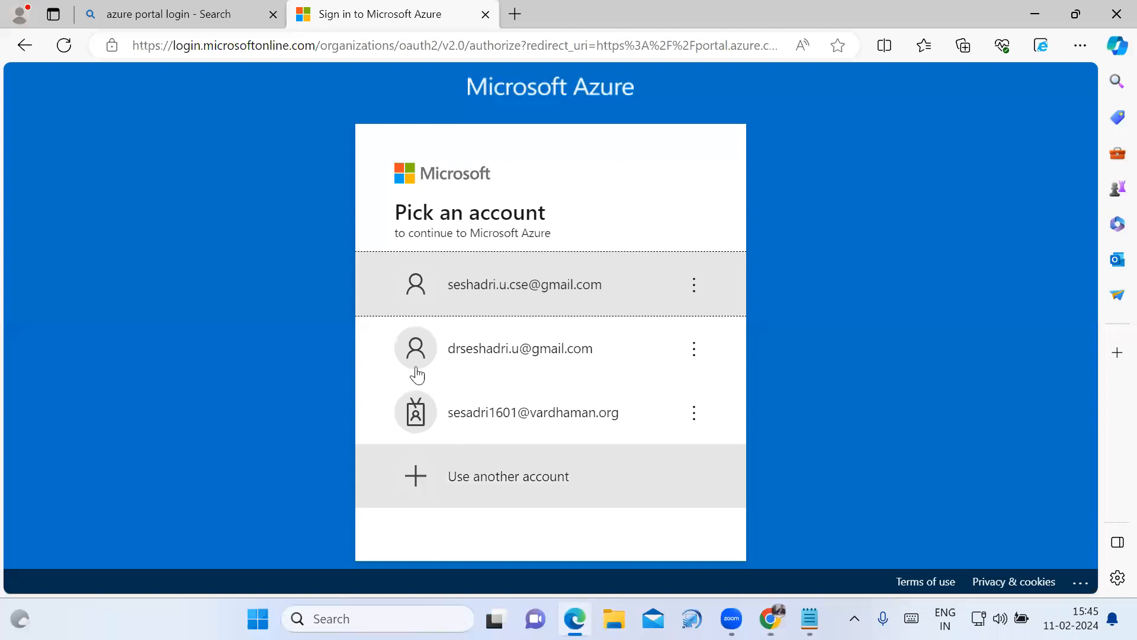
pyautogui.click(196, 13)
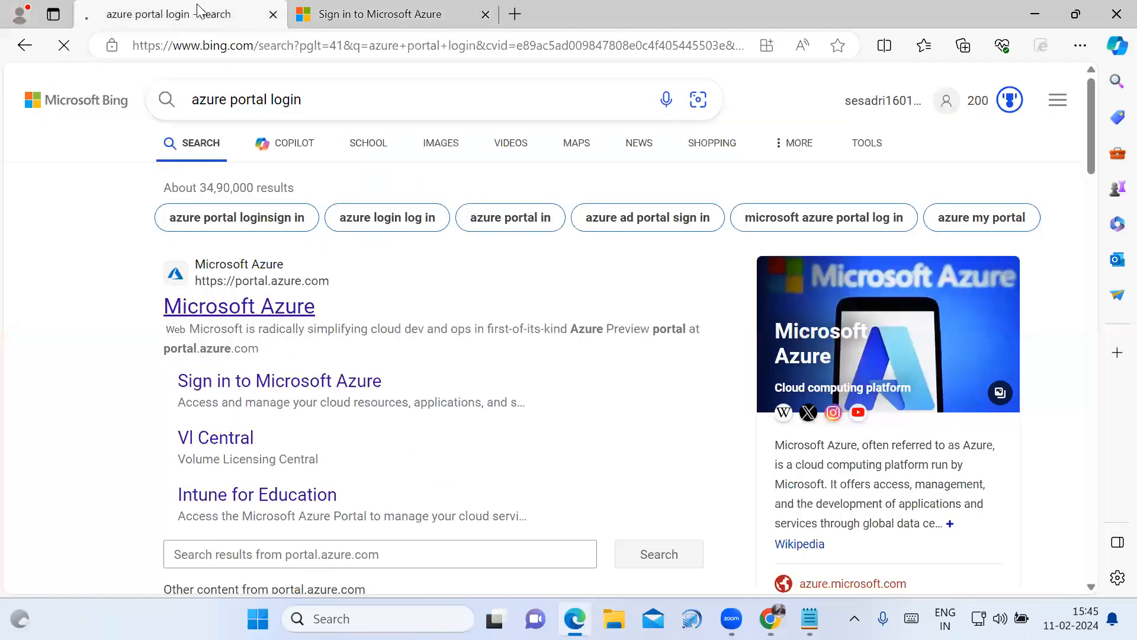
pyautogui.click(484, 14)
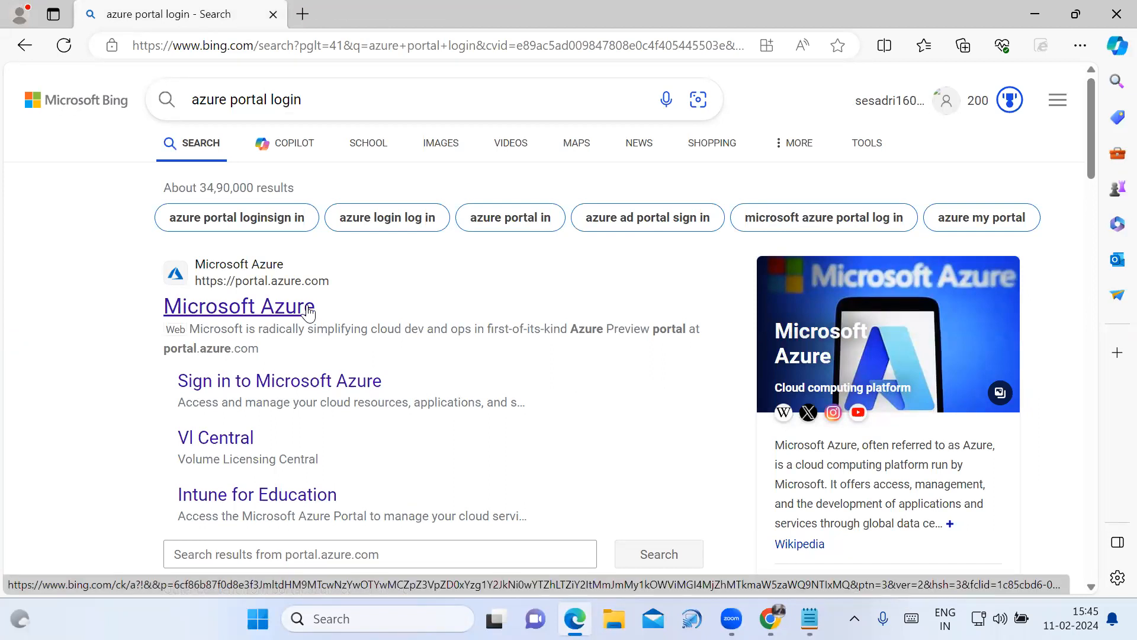
pyautogui.click(307, 310)
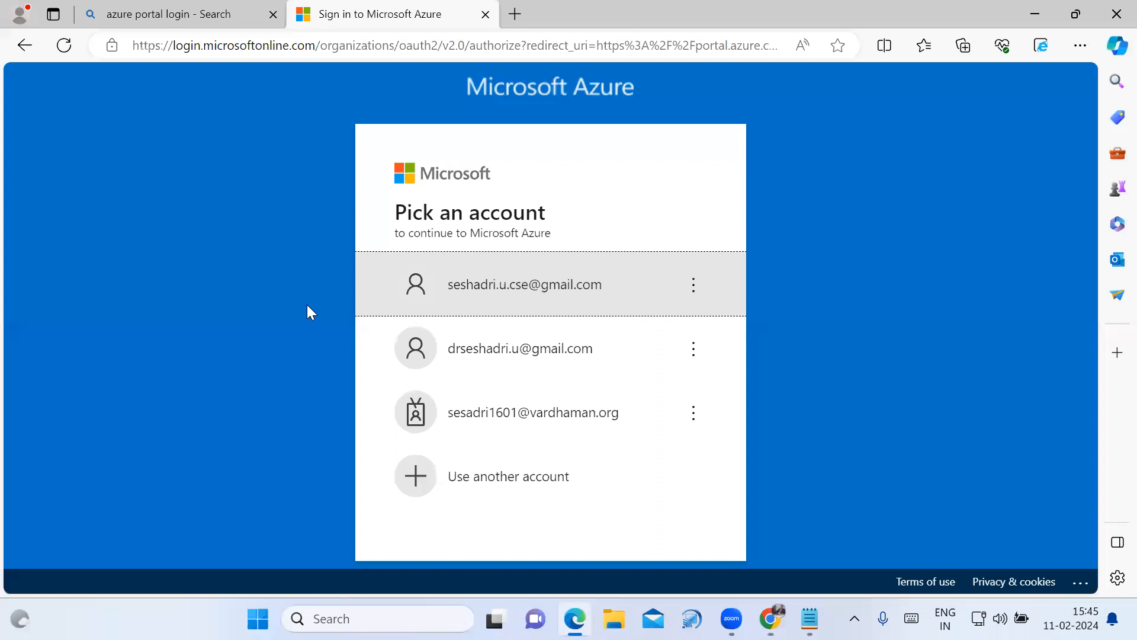
# Choose to sign in with another account and clear the prefilled e-mail from the sign-in field
pyautogui.click(533, 478)
pyautogui.hotkey('ctrl', 'v')
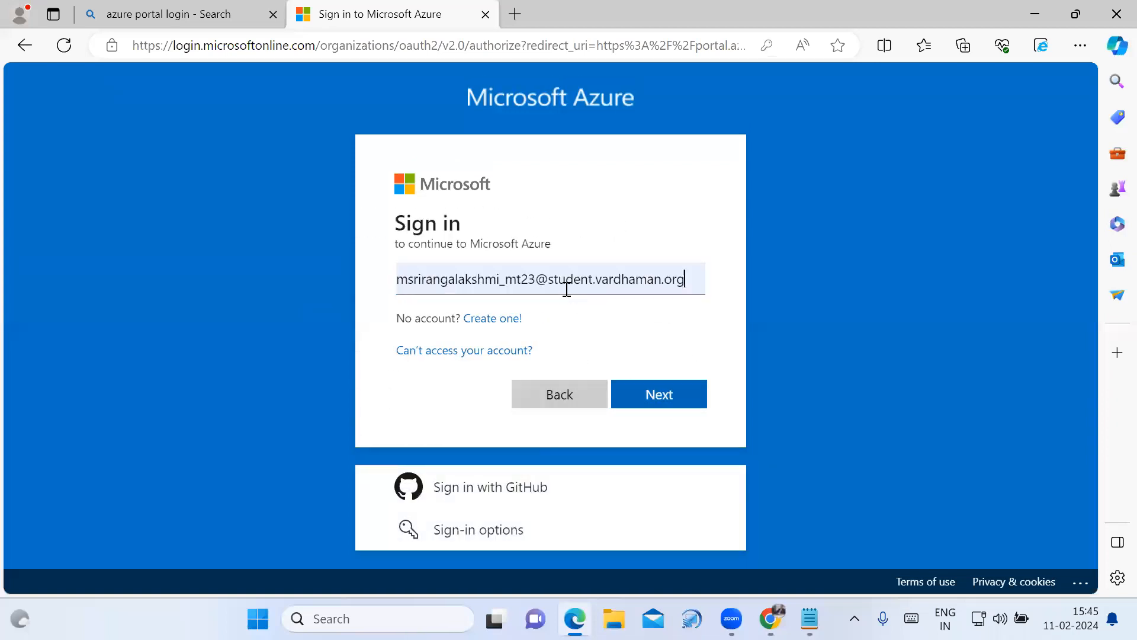
pyautogui.moveTo(683, 279); pyautogui.dragTo(350, 308)
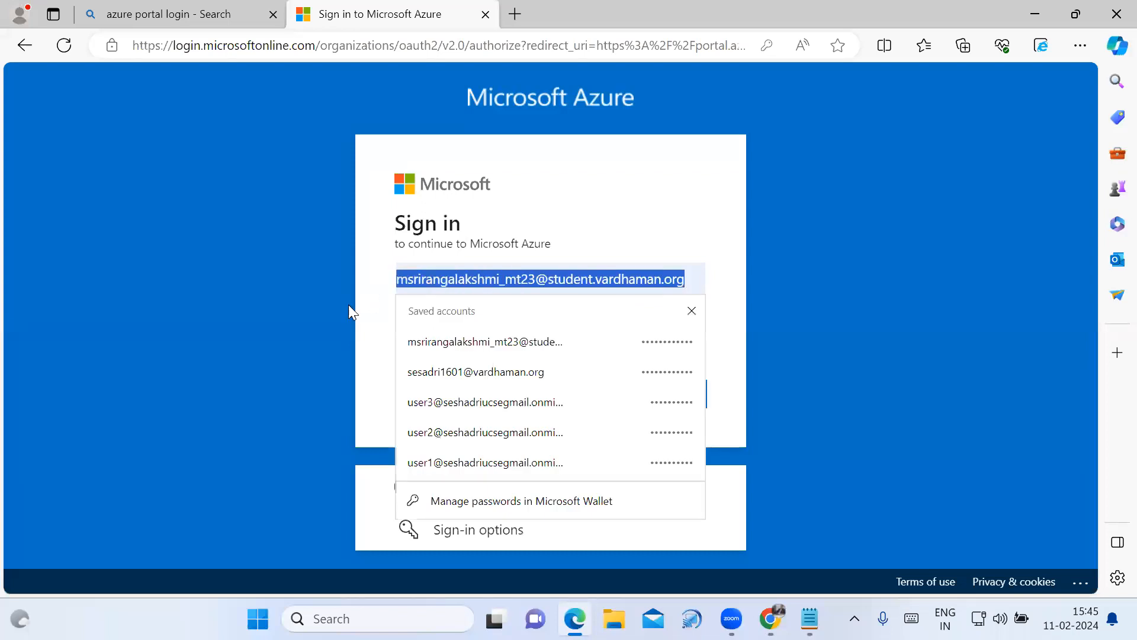
pyautogui.press('BackSpace')
# Copy user1's principal name from Notepad, paste it into the Azure sign-in field in Edge and continue to the password page
pyautogui.click(810, 619)
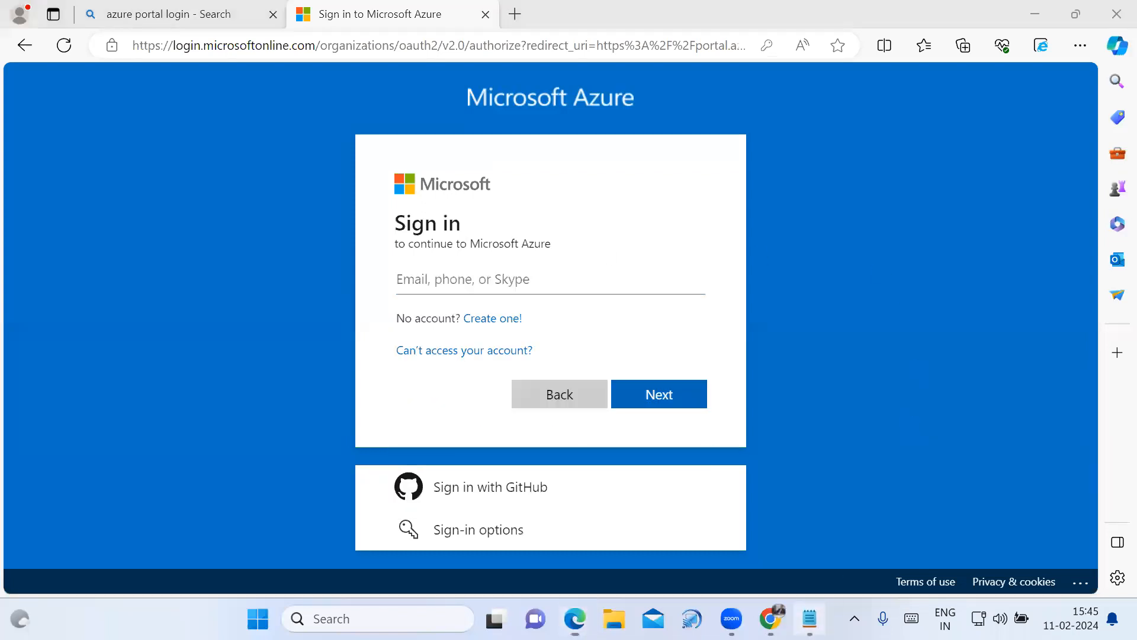
pyautogui.moveTo(716, 523); pyautogui.dragTo(9, 529)
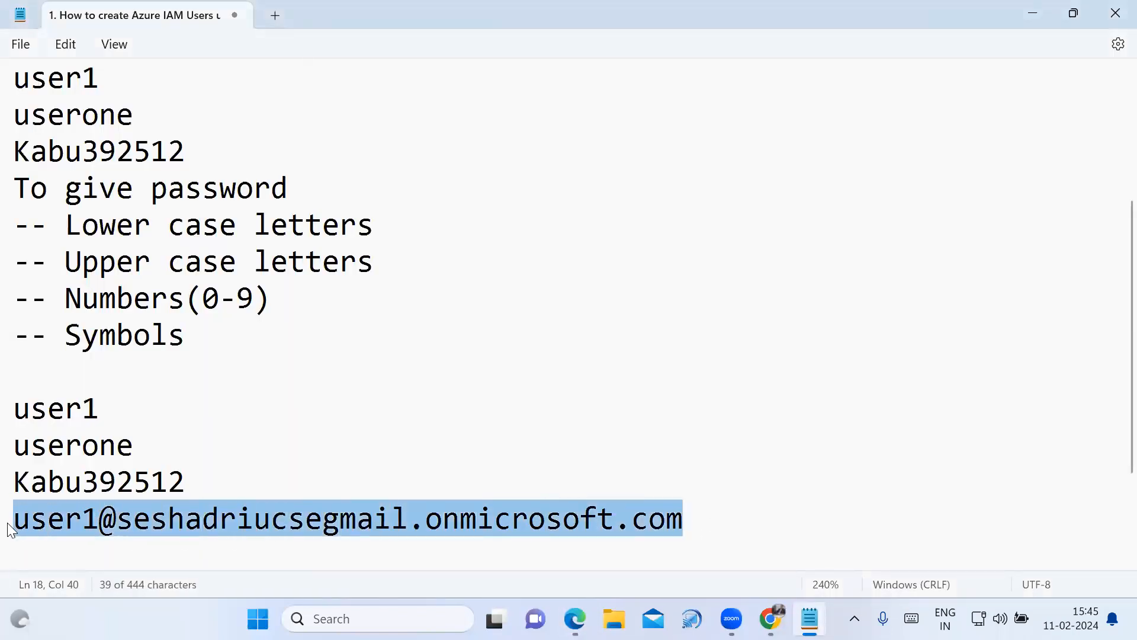
pyautogui.click(566, 610)
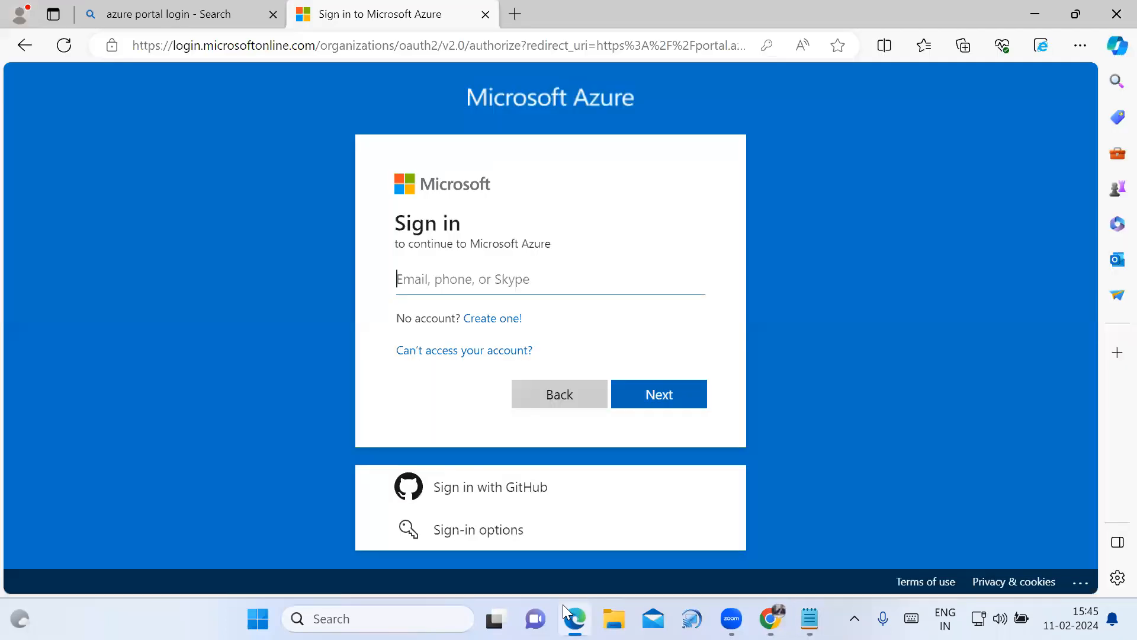
pyautogui.hotkey('ctrl', 'v')
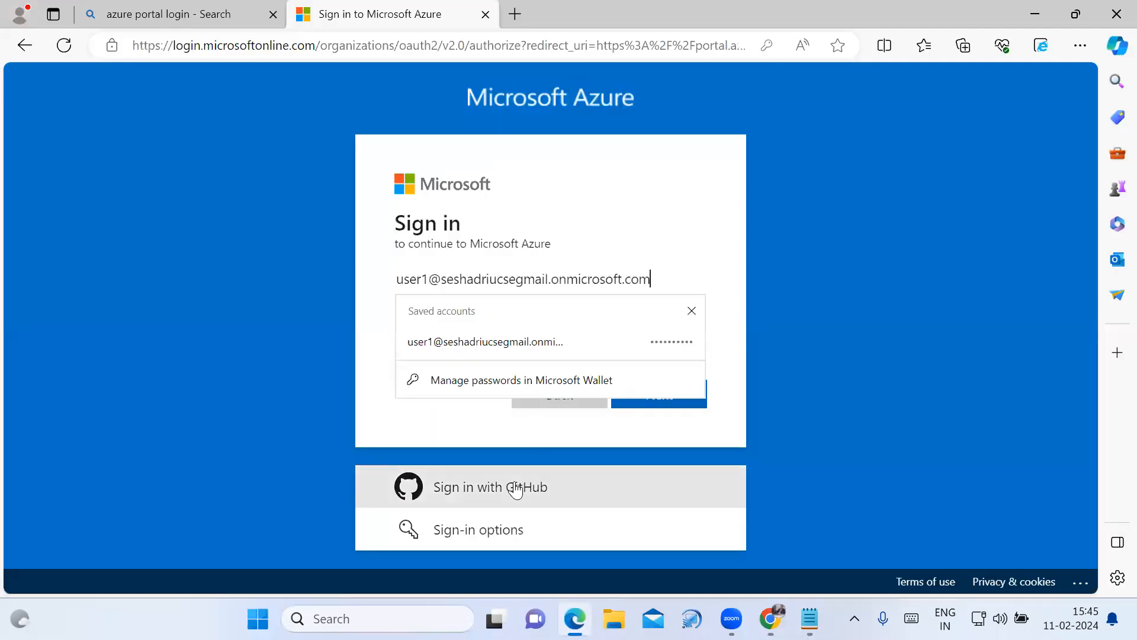
pyautogui.click(730, 236)
pyautogui.click(668, 398)
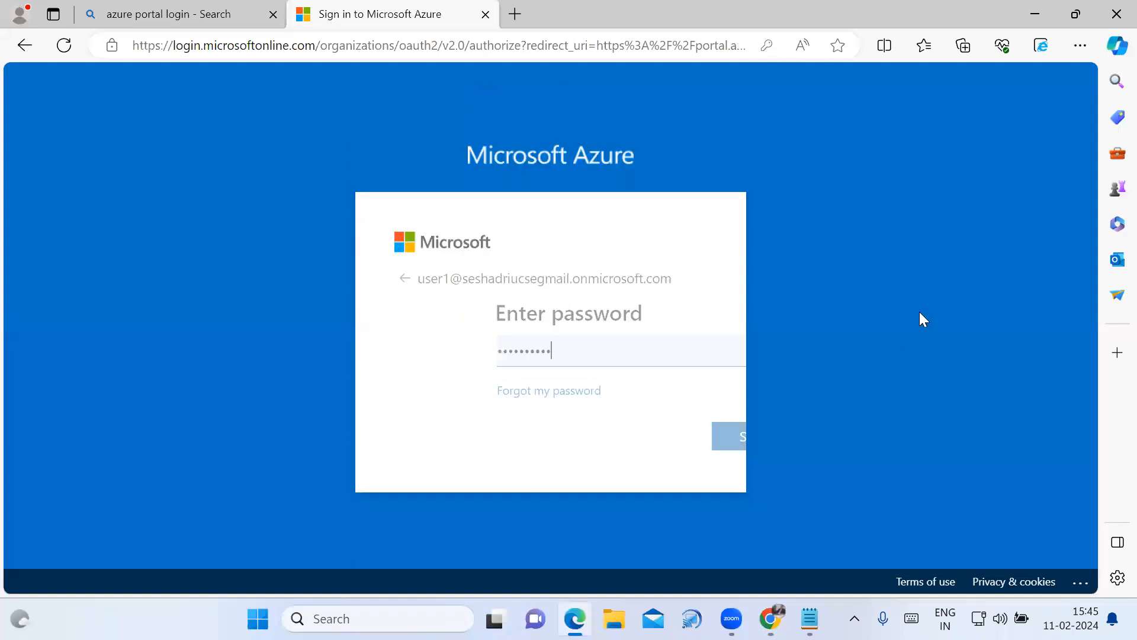
# Replace the prefilled password with user1's password copied from Notepad, sign in, and dismiss Edge's offer to update the saved password
pyautogui.moveTo(553, 353); pyautogui.dragTo(377, 353)
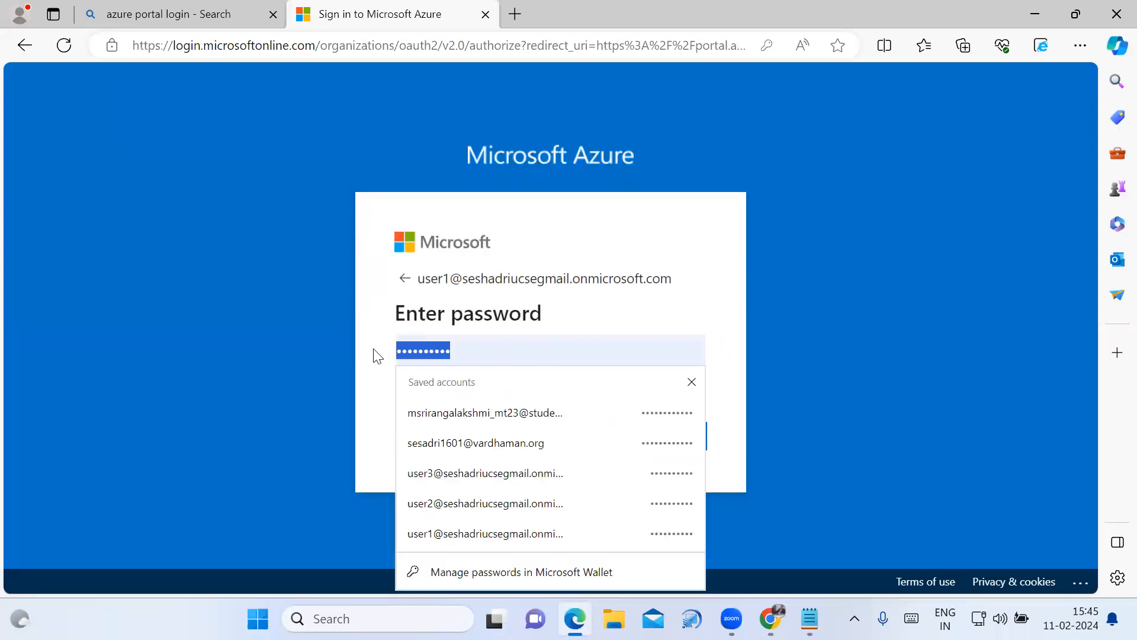
pyautogui.press('BackSpace')
pyautogui.click(809, 618)
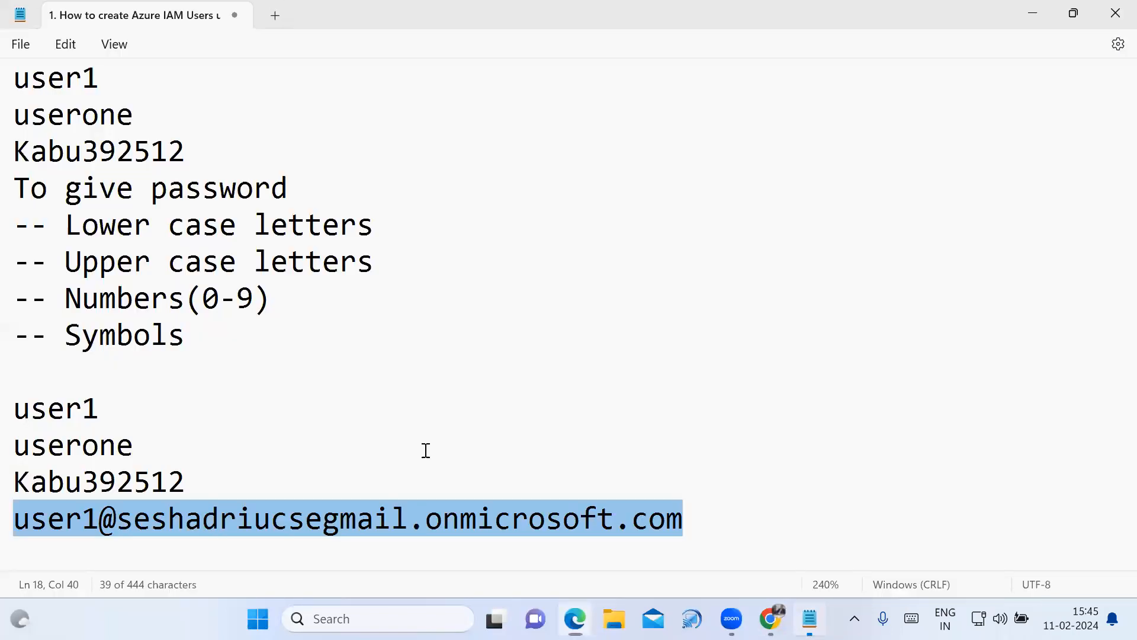
pyautogui.moveTo(217, 480); pyautogui.dragTo(7, 489)
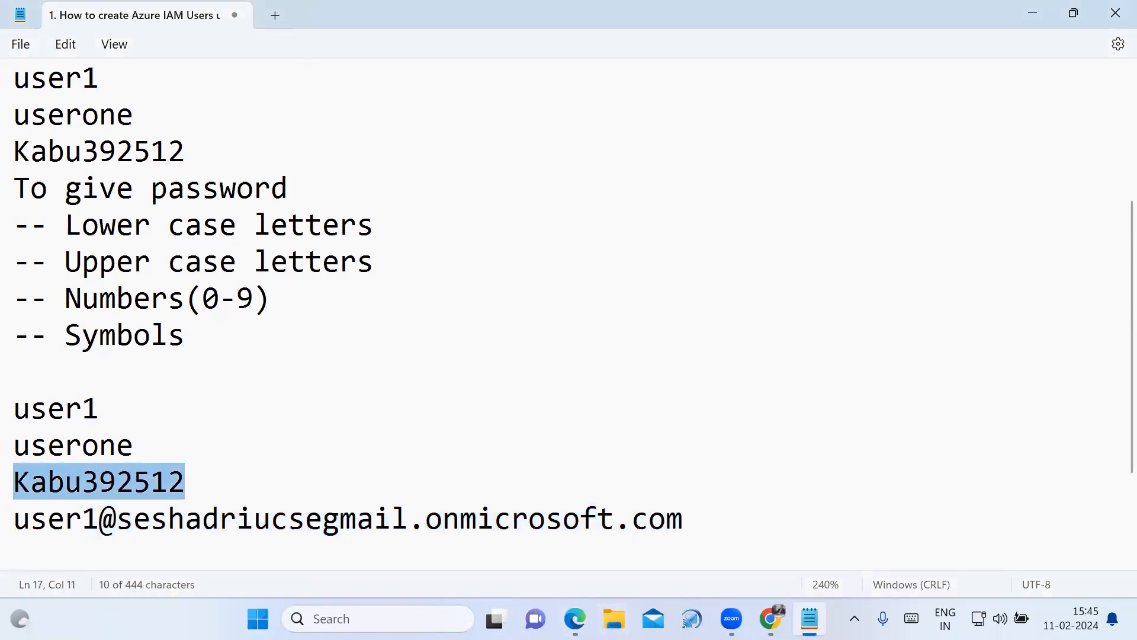
pyautogui.click(575, 619)
pyautogui.hotkey('ctrl', 'v')
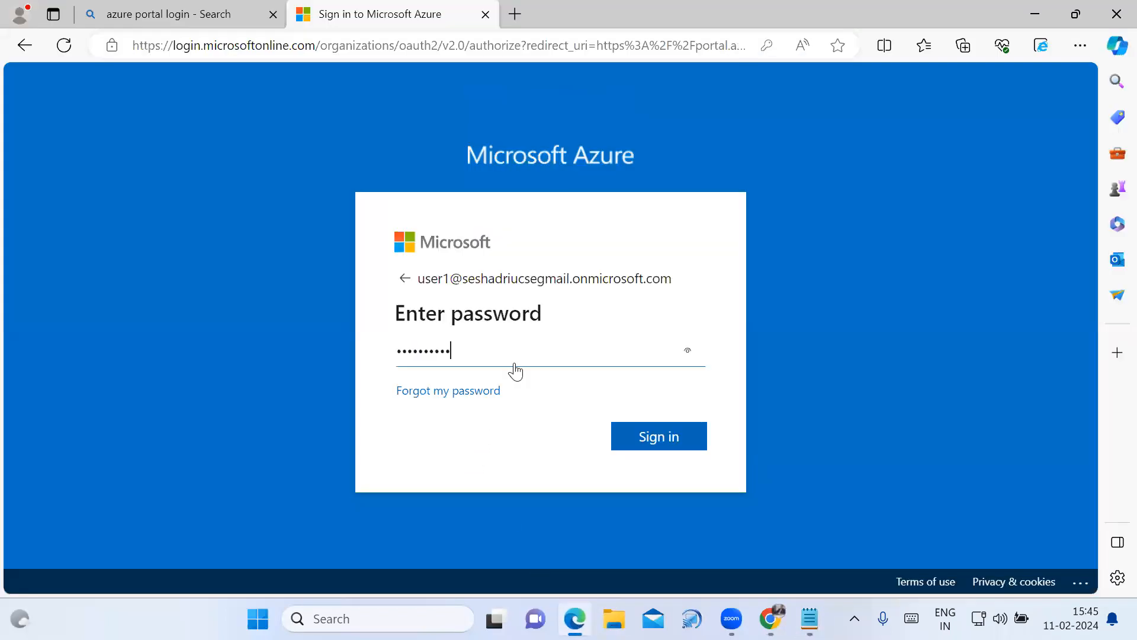
pyautogui.click(658, 438)
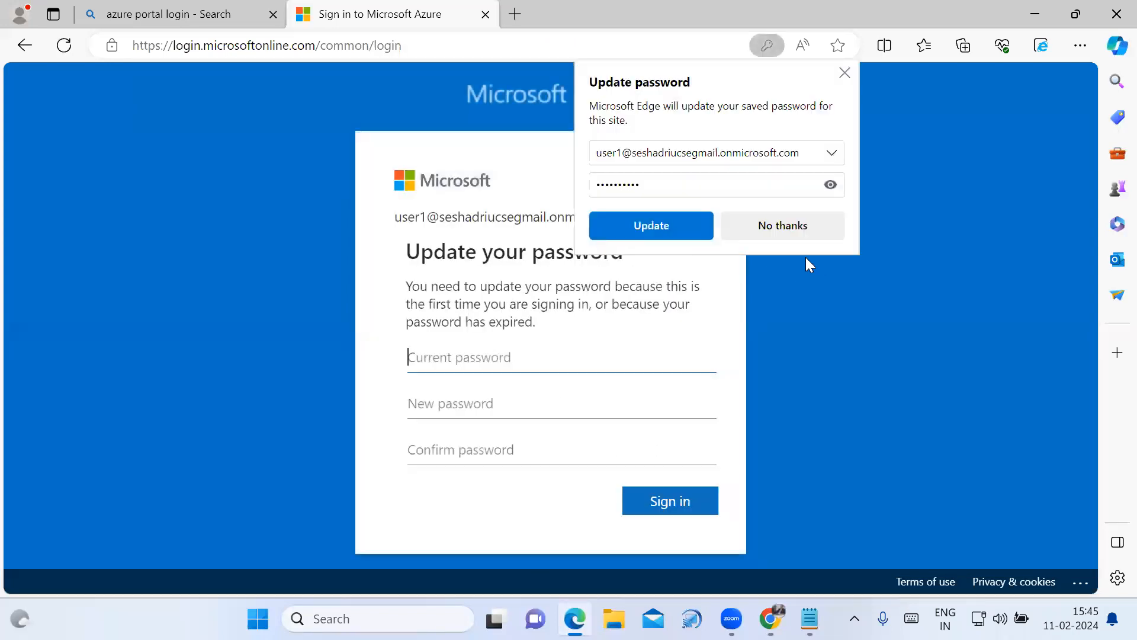
pyautogui.click(844, 72)
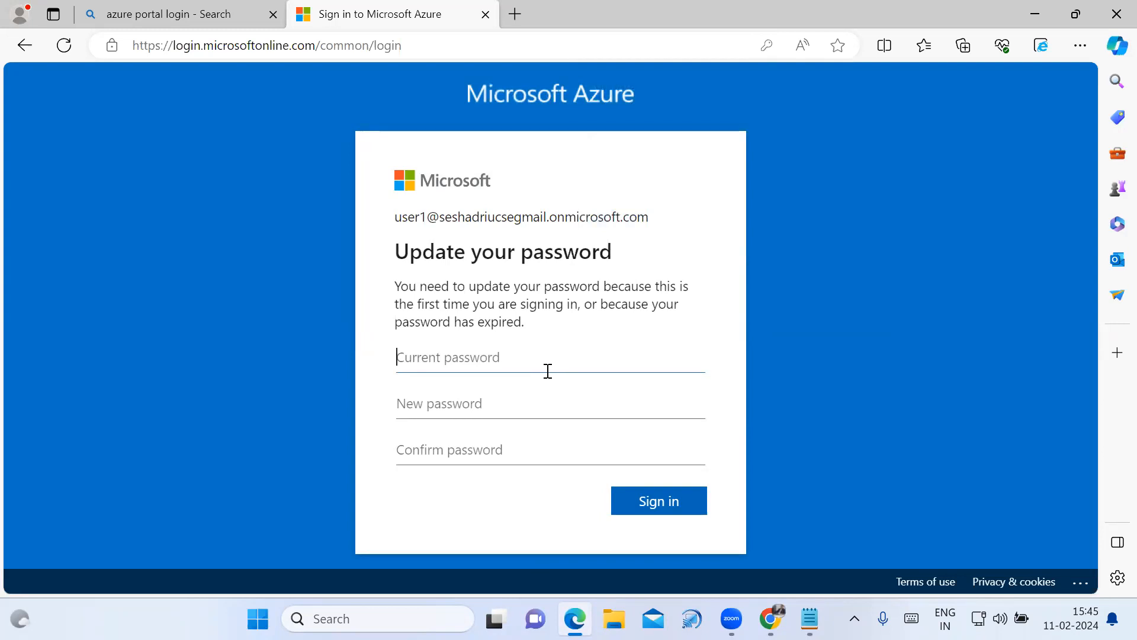
# Fill in user1's current password, a new password and its confirmation in the password update form
pyautogui.hotkey('ctrl', 'v')
pyautogui.click(525, 403)
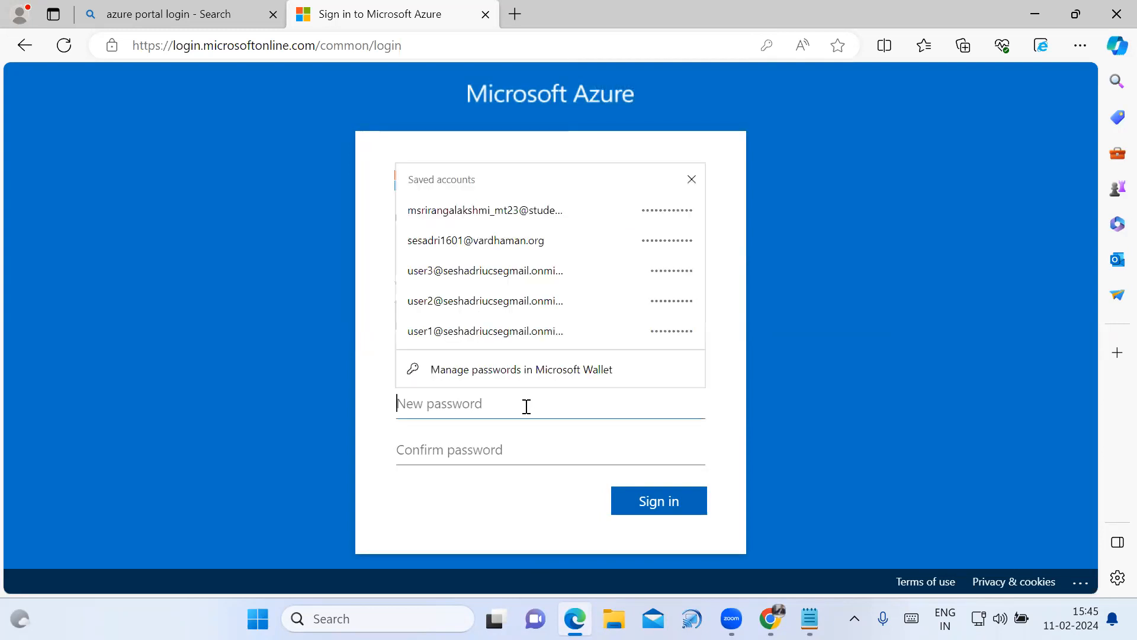
pyautogui.write('•')
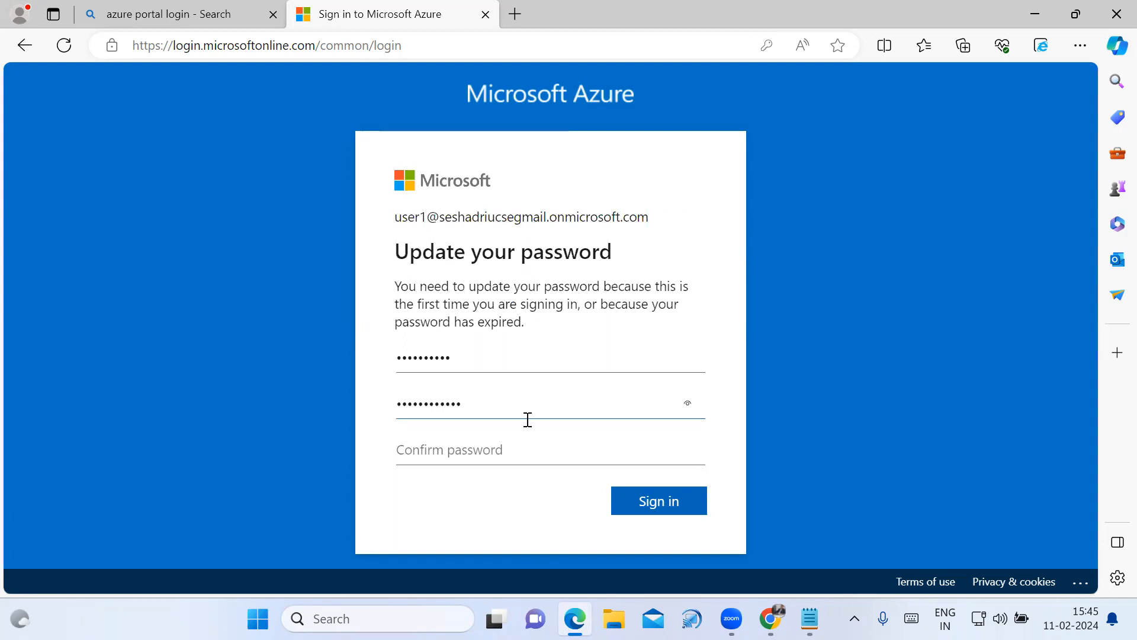
pyautogui.click(528, 460)
pyautogui.write('•')
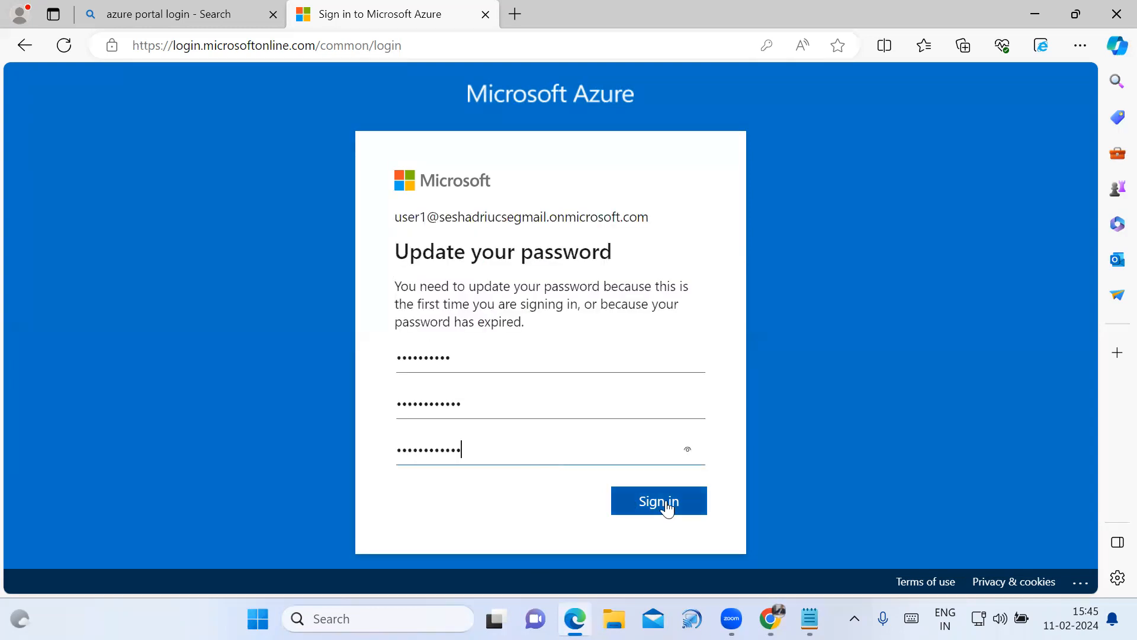
# Highlight the four password rules from lower case letters to symbols in Notepad, and return to Edge
pyautogui.click(809, 616)
pyautogui.moveTo(287, 348); pyautogui.dragTo(5, 222)
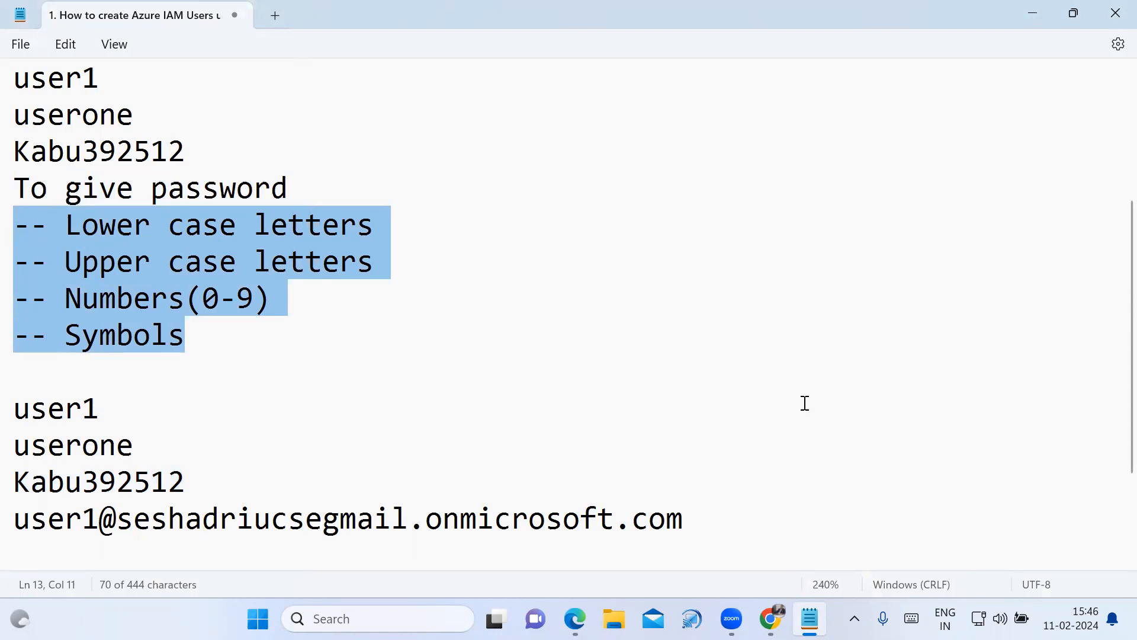
pyautogui.click(575, 618)
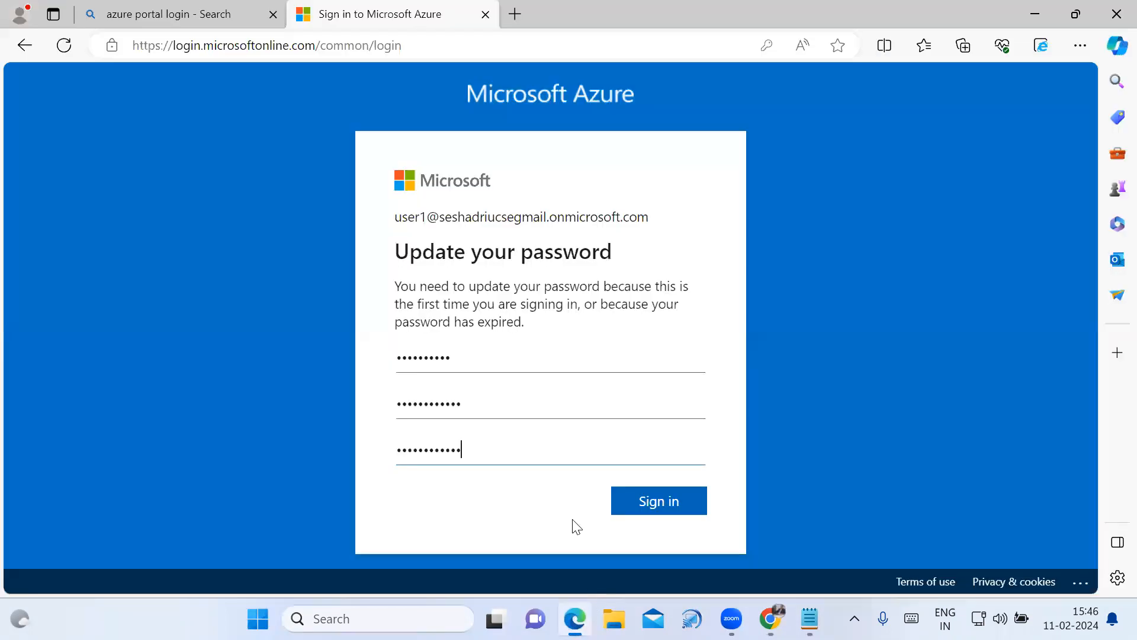
# Submit the password update to sign in to the Azure portal and postpone the welcome tour
pyautogui.click(681, 516)
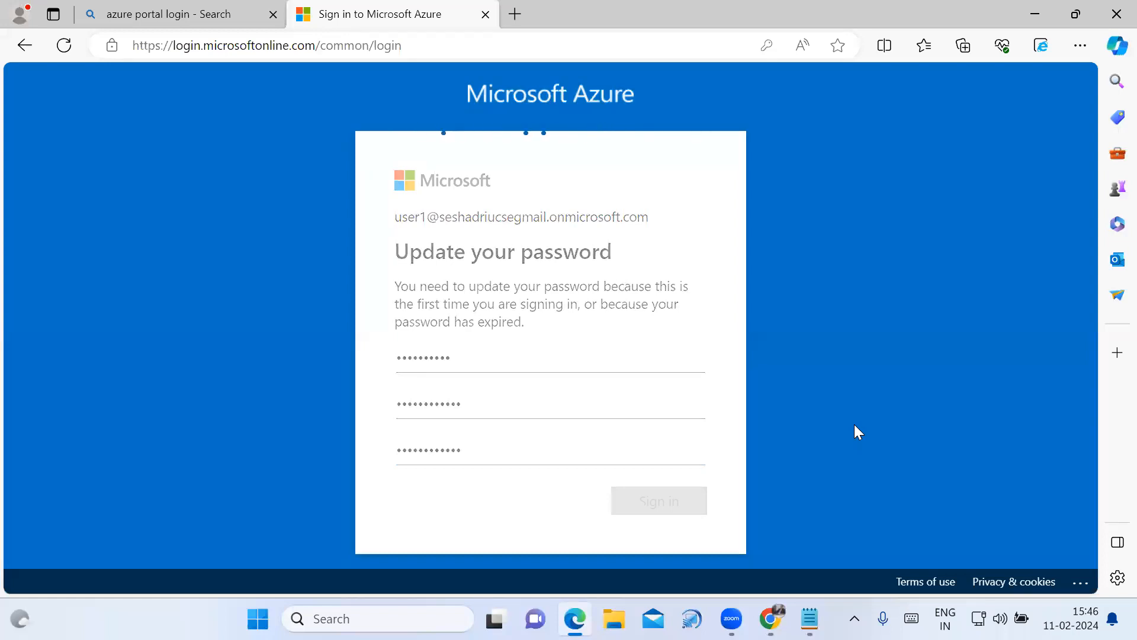
pyautogui.click(559, 493)
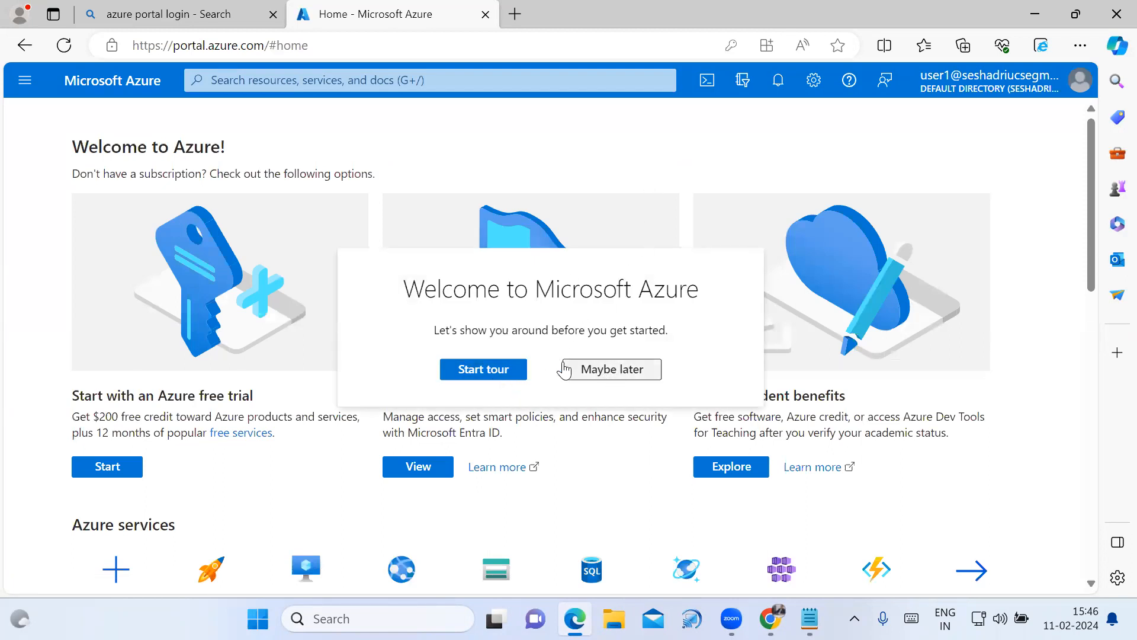
pyautogui.click(592, 370)
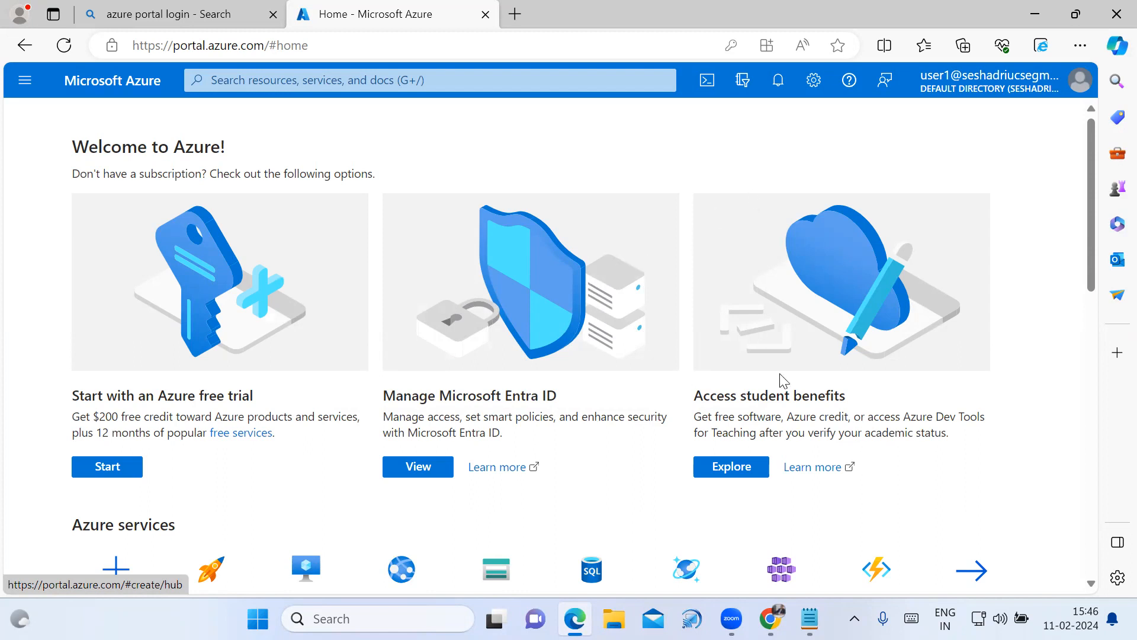
# Switch to Notepad and add the heading "RBAC:" below user1's principal name, separated by a blank line
pyautogui.moveTo(810, 619)
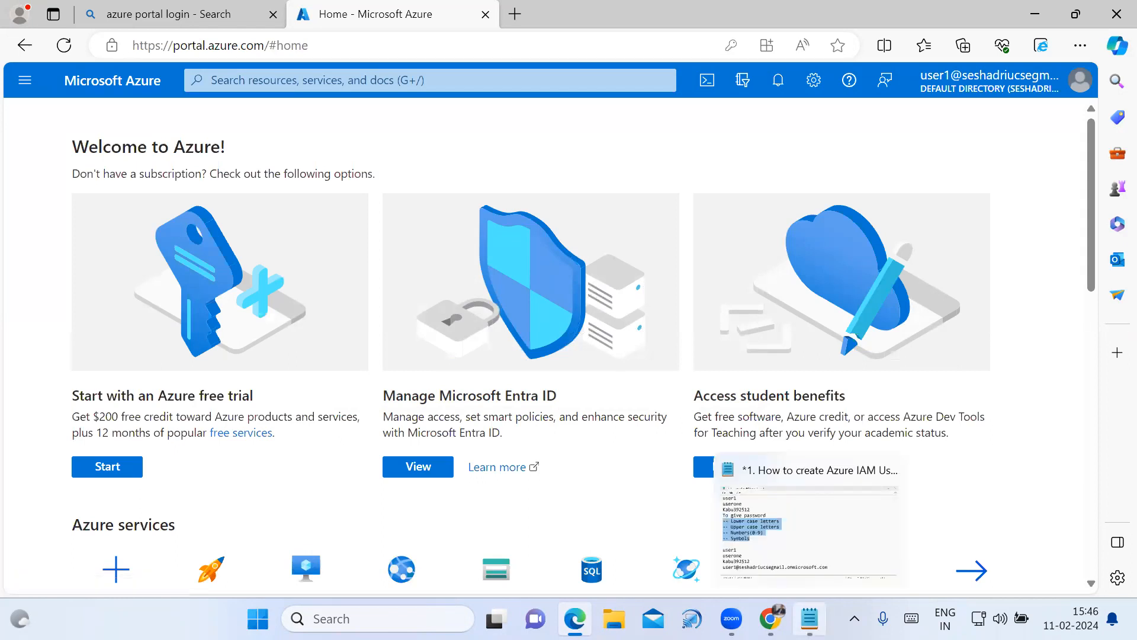
pyautogui.click(809, 619)
pyautogui.scroll(-1, 728, 424)
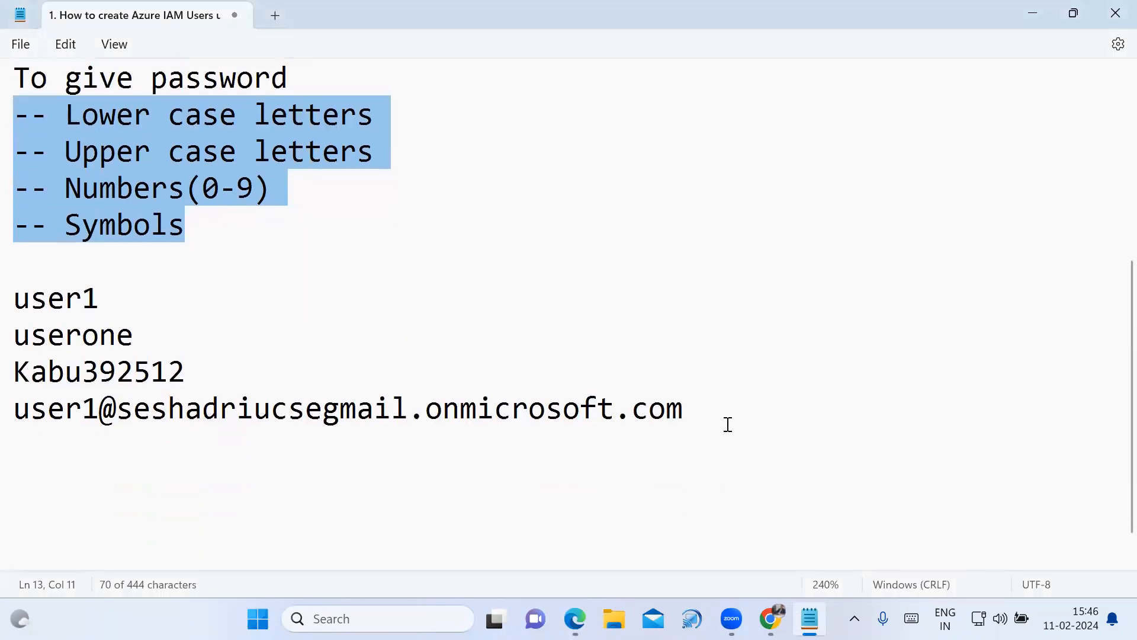
pyautogui.click(724, 414)
pyautogui.press('Return')
pyautogui.press('Return')
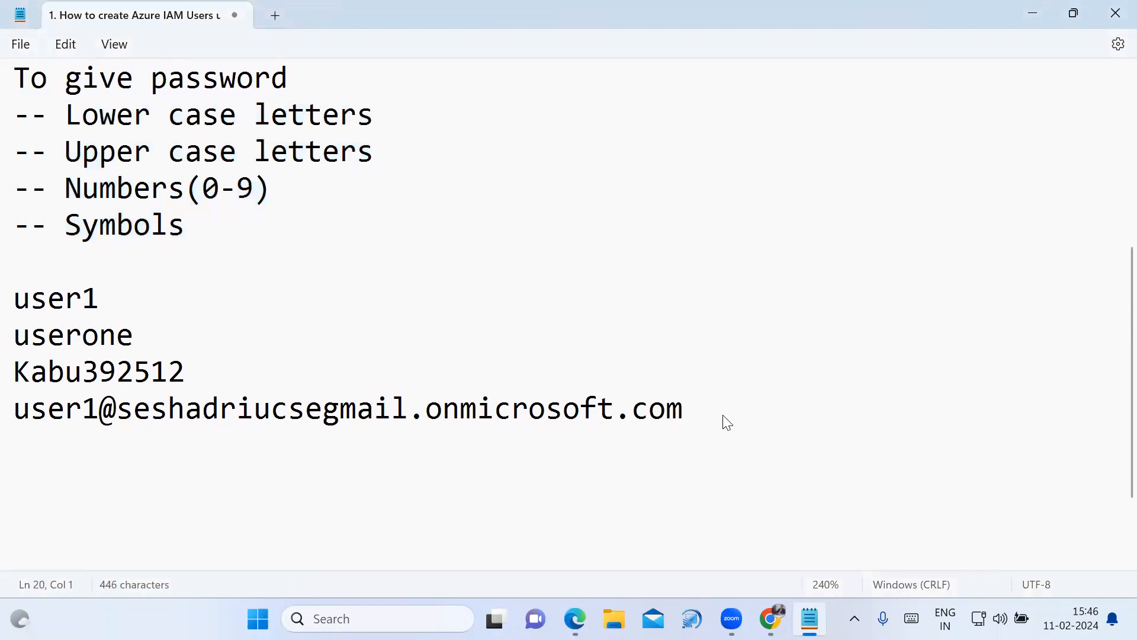
pyautogui.write('RBAC')
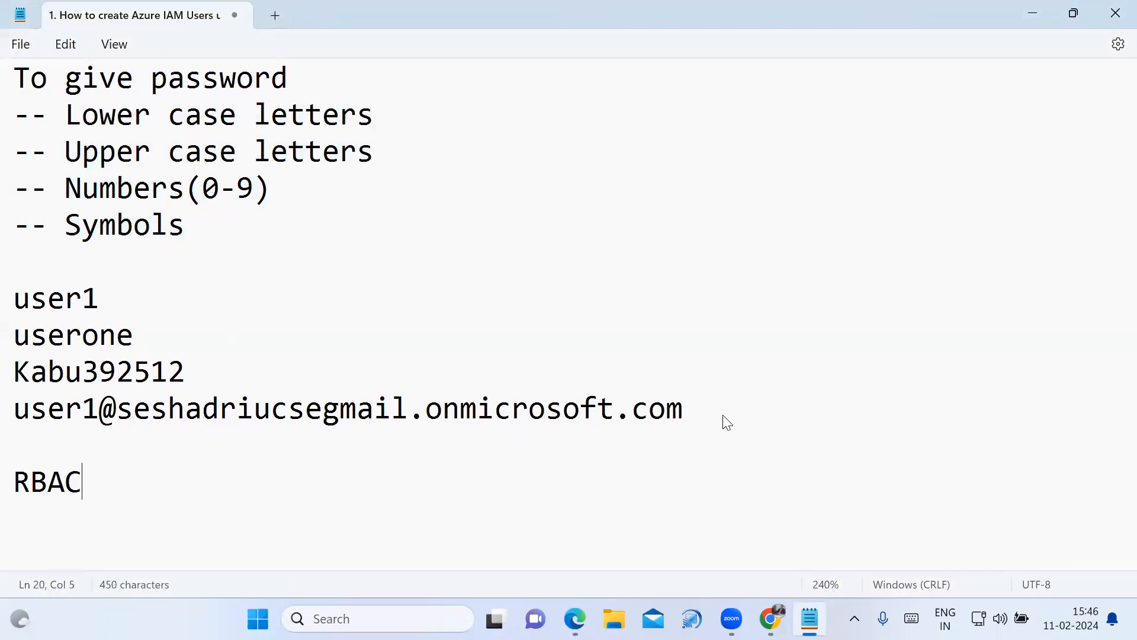
pyautogui.write(':')
# List "Reader Role", "Contributor Role" and "Owner" on separate lines under the RBAC heading
pyautogui.press('Return')
pyautogui.write('Reader')
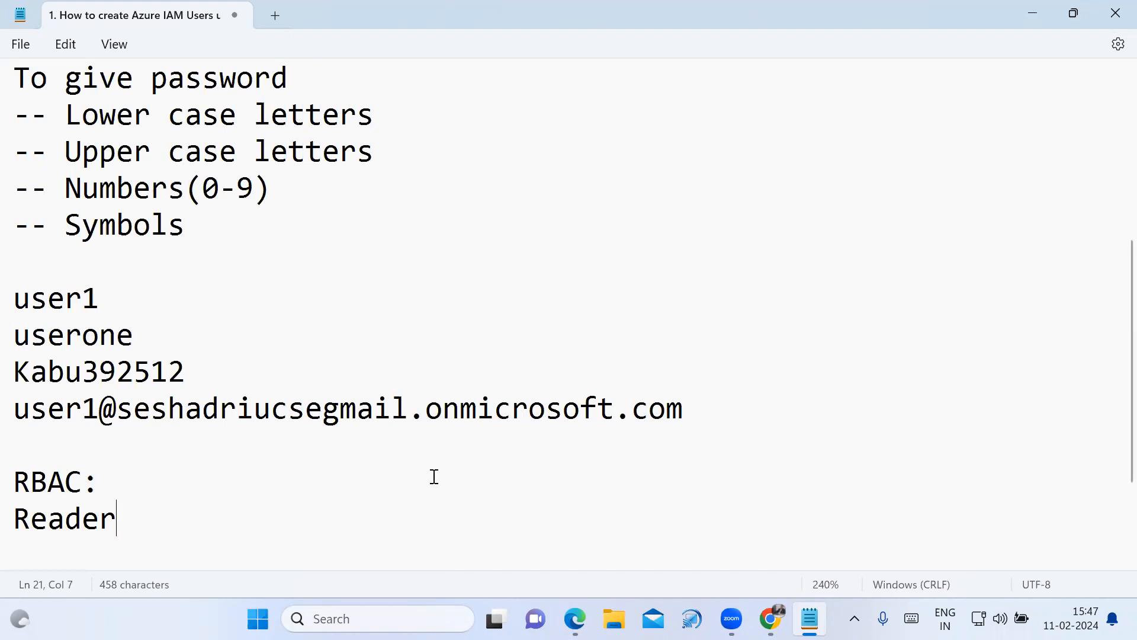
pyautogui.write(' Role')
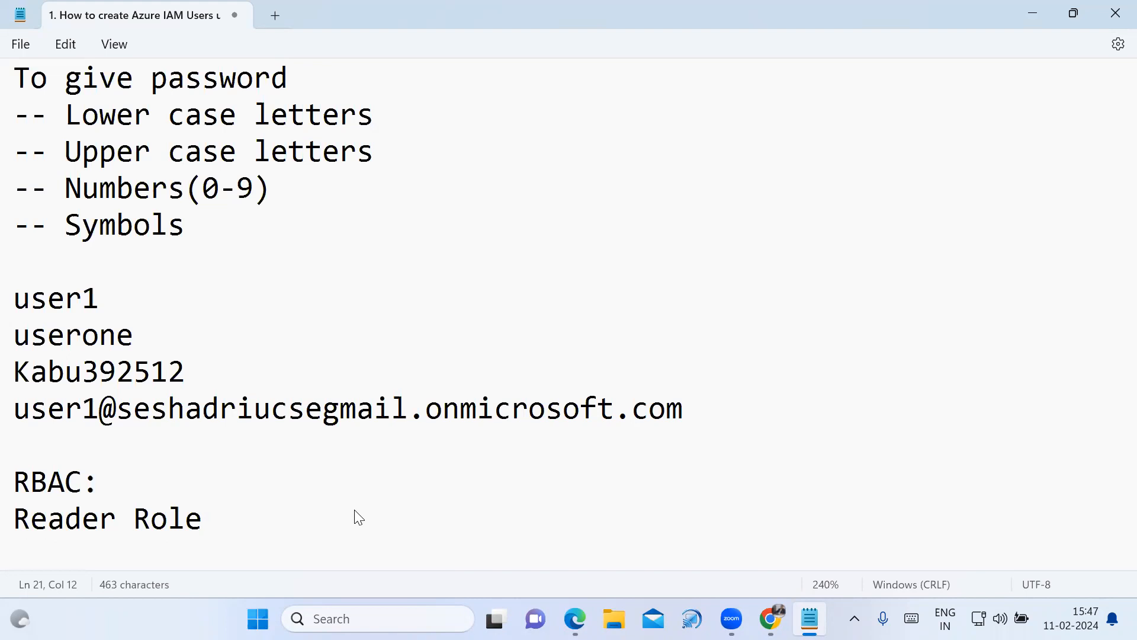
pyautogui.press('Return')
pyautogui.write('Contr')
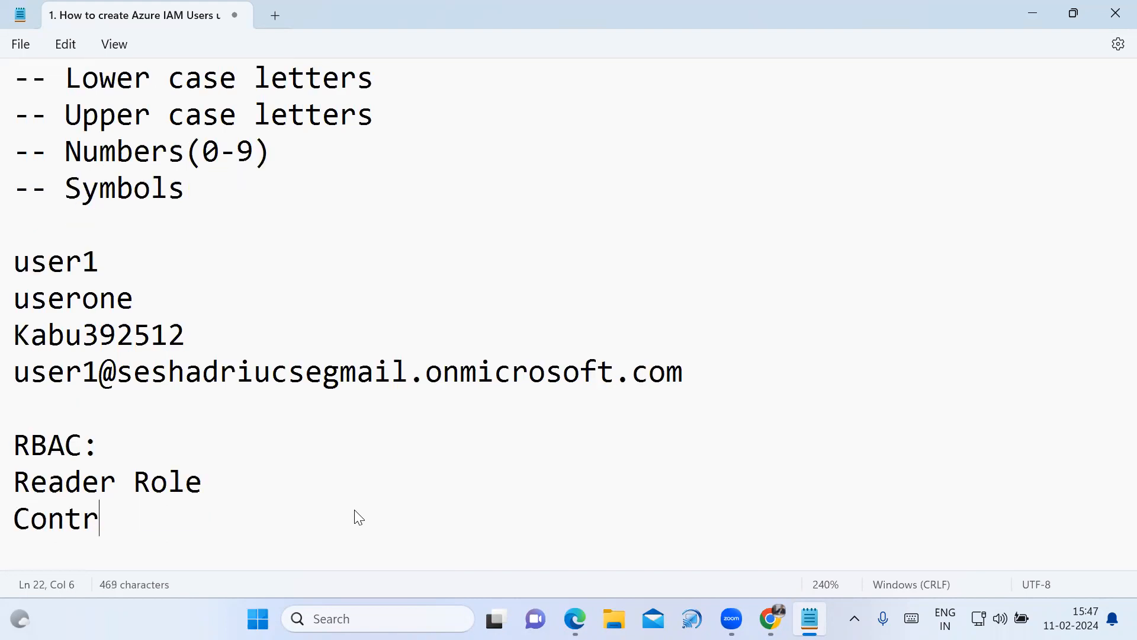
pyautogui.write('ibutor')
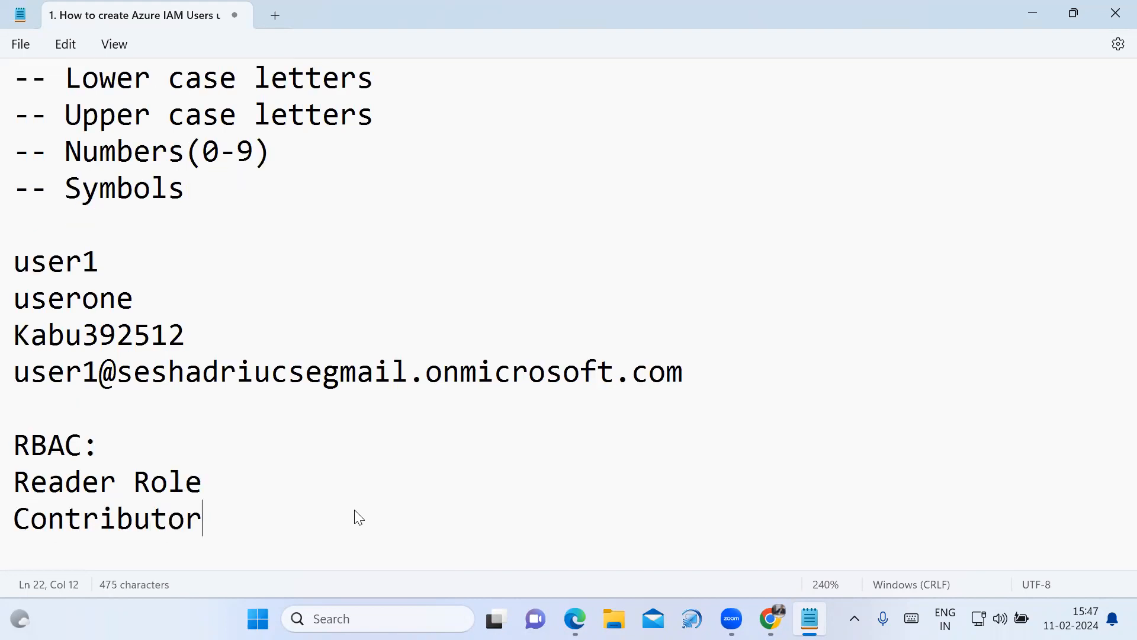
pyautogui.write(' Role')
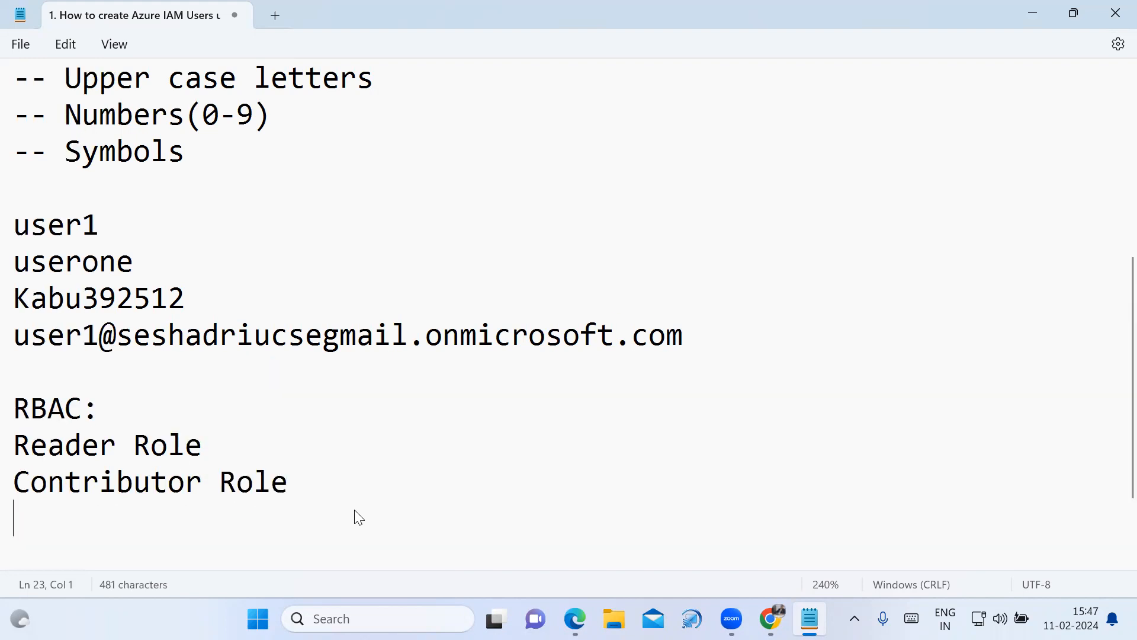
pyautogui.write('Owner')
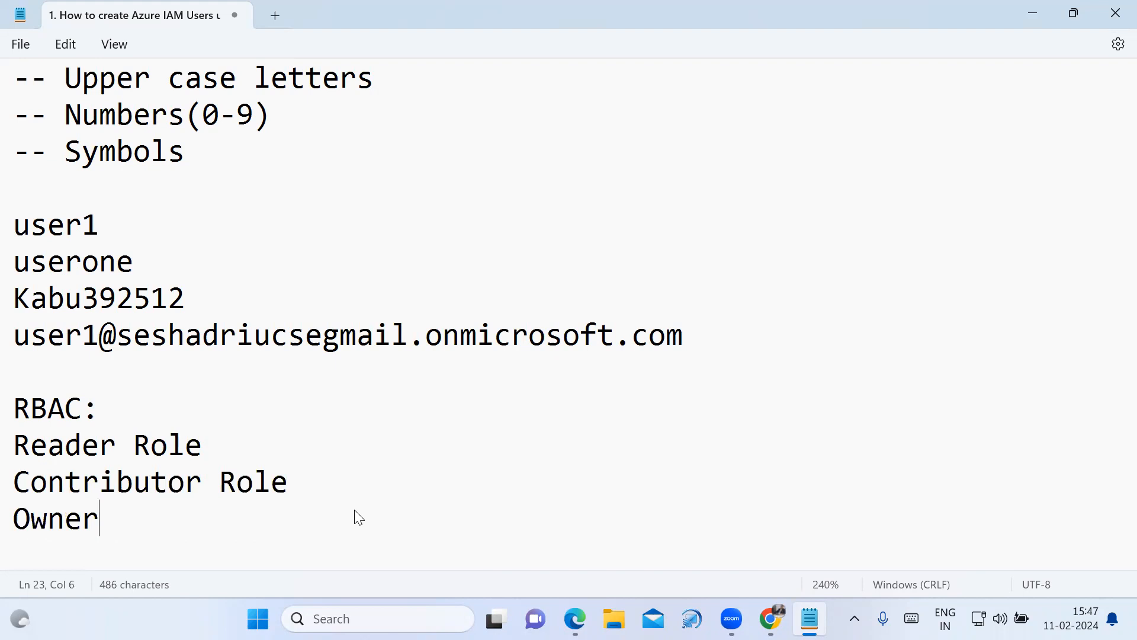
# Describe the Reader Role as ": View all resources, but does not allow you to make any changes" and add a blank line below
pyautogui.click(214, 451)
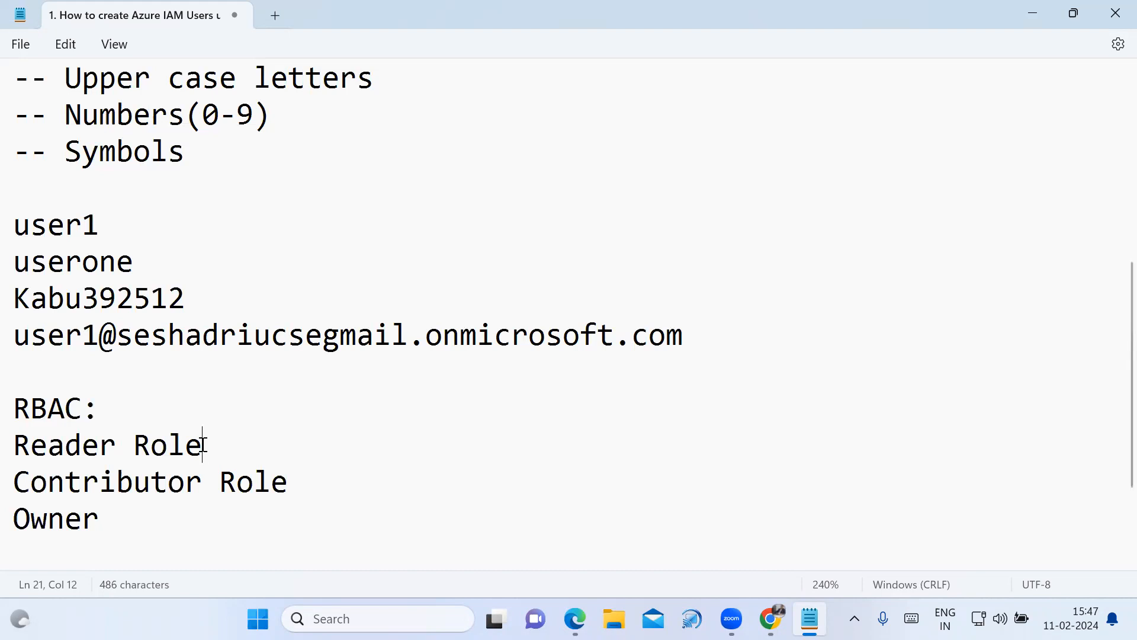
pyautogui.write(': ')
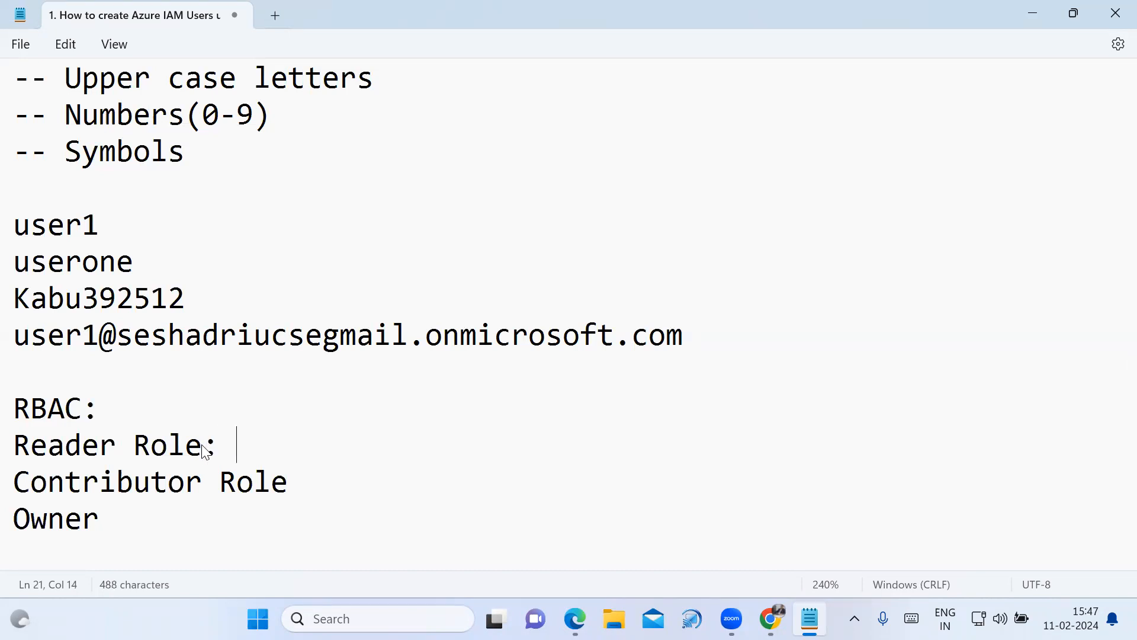
pyautogui.write('View all ')
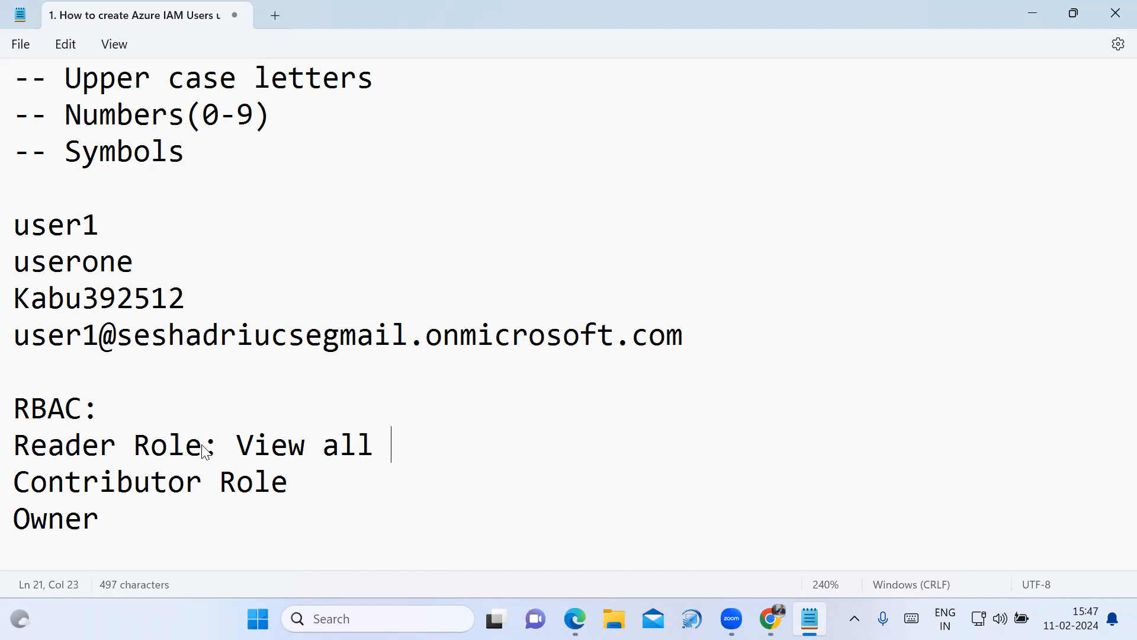
pyautogui.write('resources')
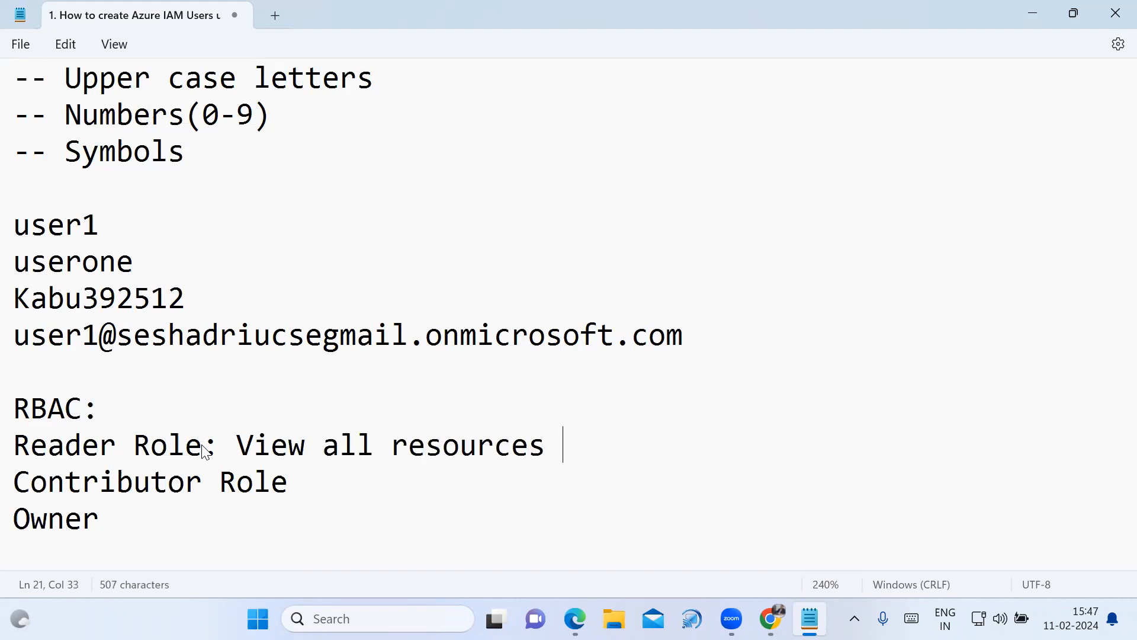
pyautogui.press('BackSpace')
pyautogui.write(', but ')
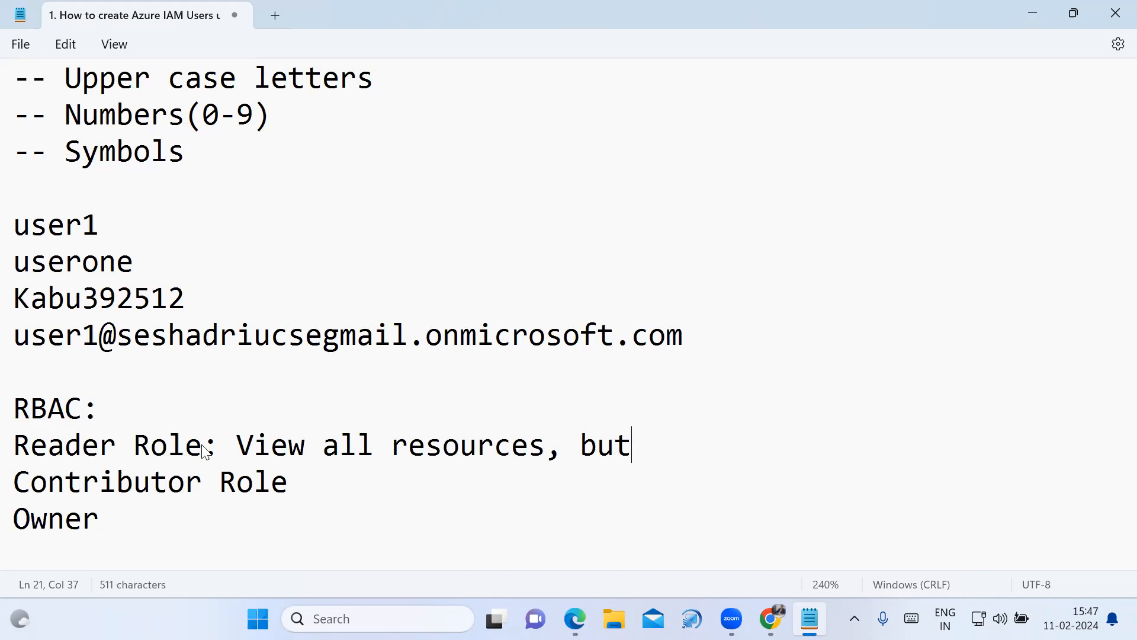
pyautogui.write('doe')
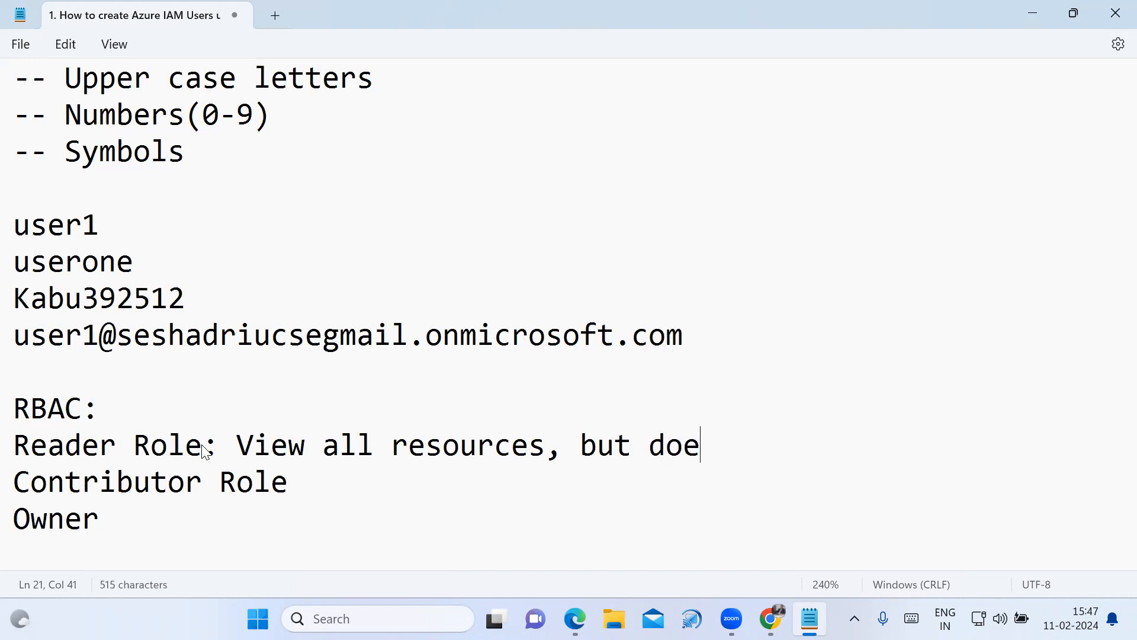
pyautogui.write('s not ')
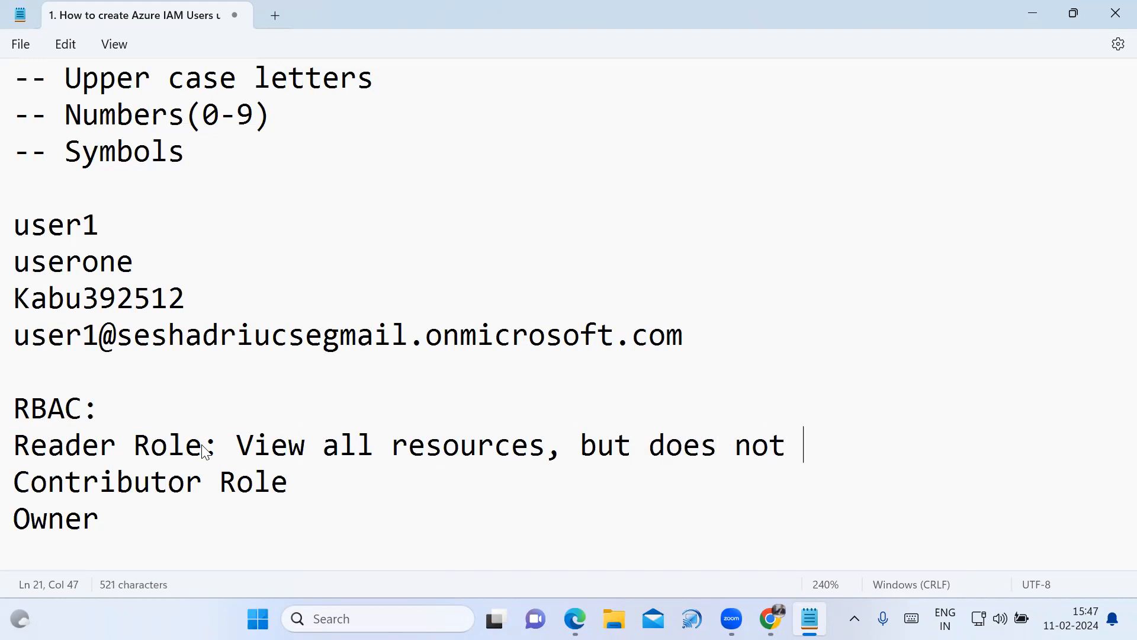
pyautogui.write('allow you to make any changes')
pyautogui.press('Return')
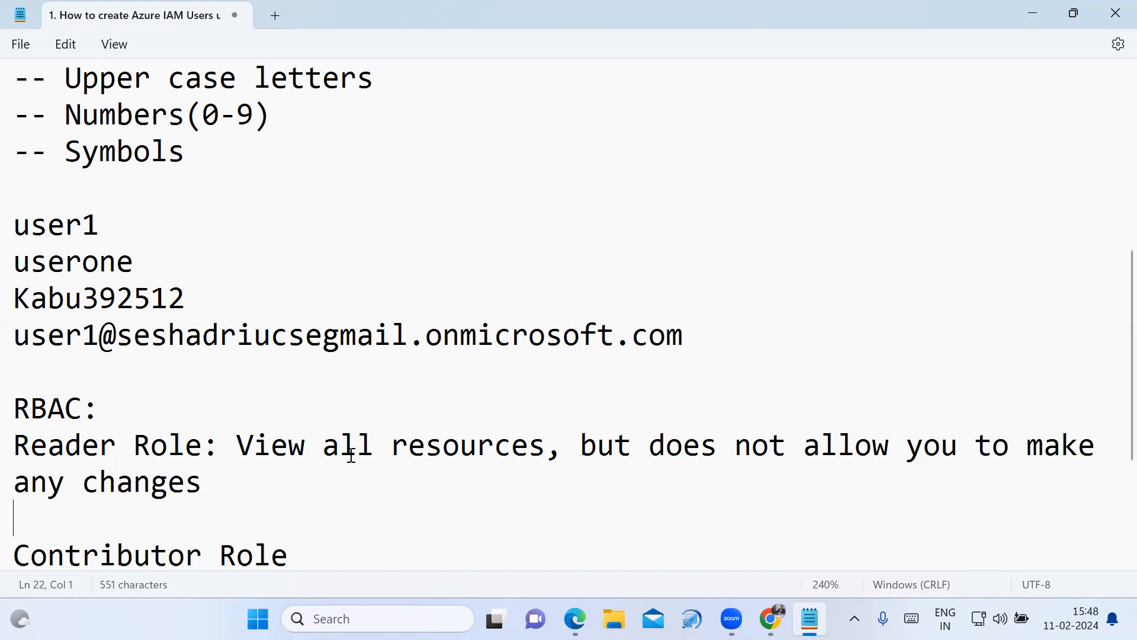
# Start the Contributor Role description with ":Grants full access to manage all resources, but"
pyautogui.scroll(-2, 352, 457)
pyautogui.write(':')
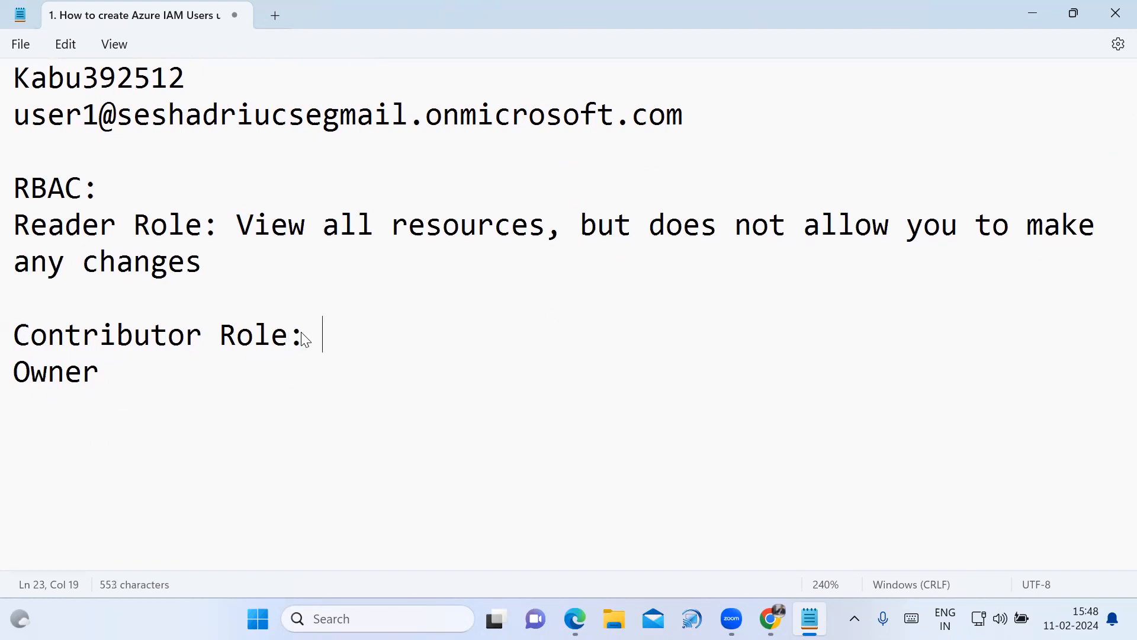
pyautogui.press('BackSpace')
pyautogui.write('Grants full access to')
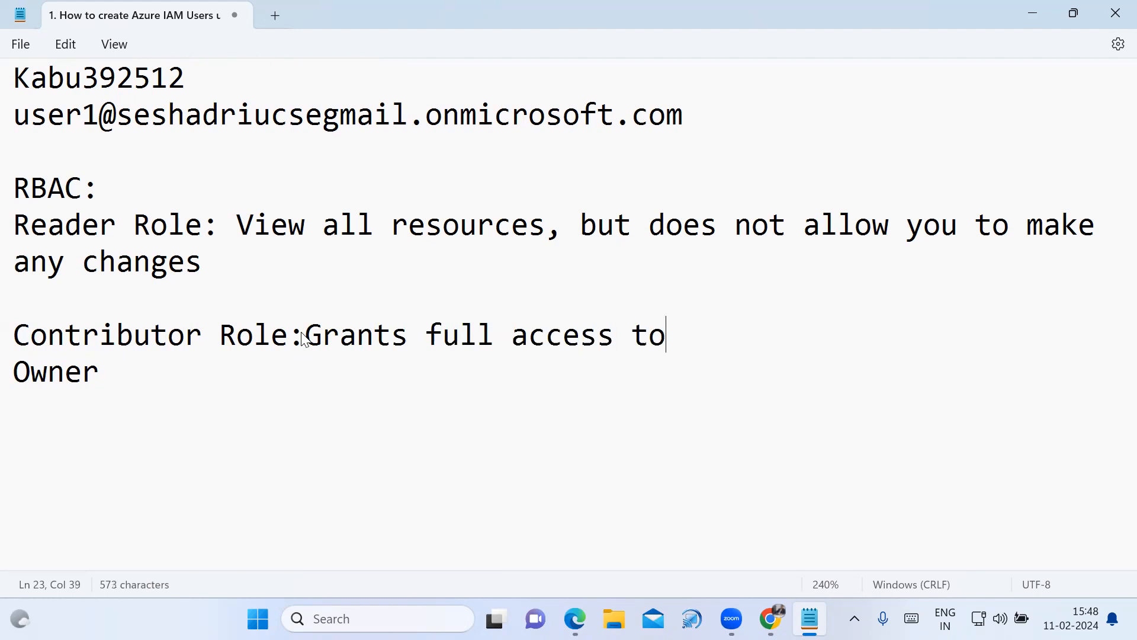
pyautogui.write(' manage ')
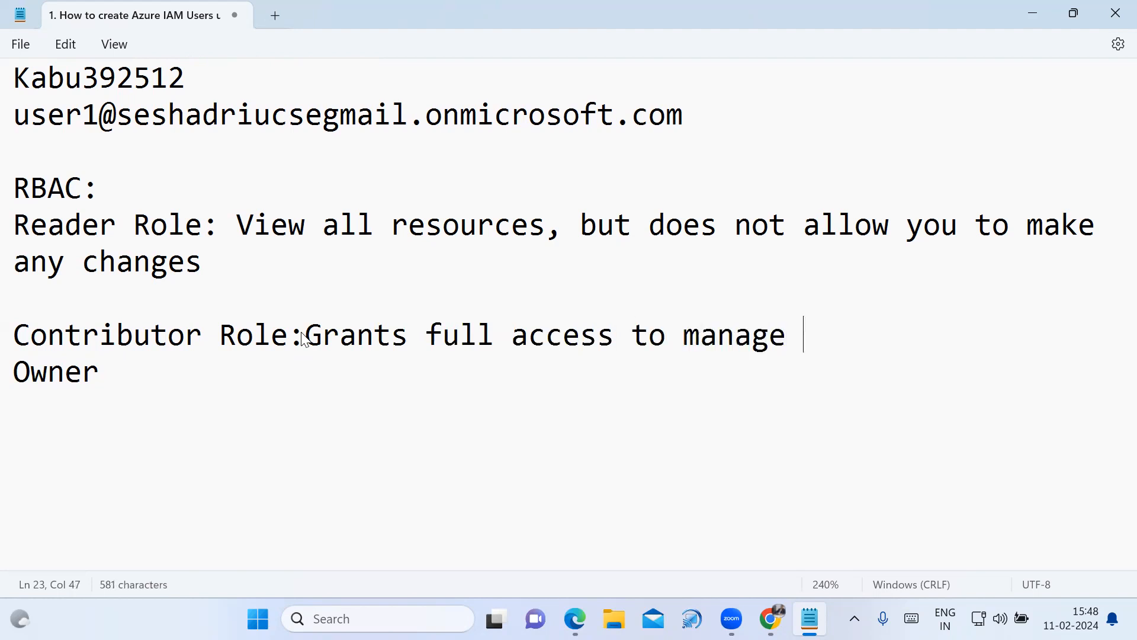
pyautogui.write('all res')
pyautogui.press('BackSpace')
pyautogui.write('esour')
pyautogui.write('ces')
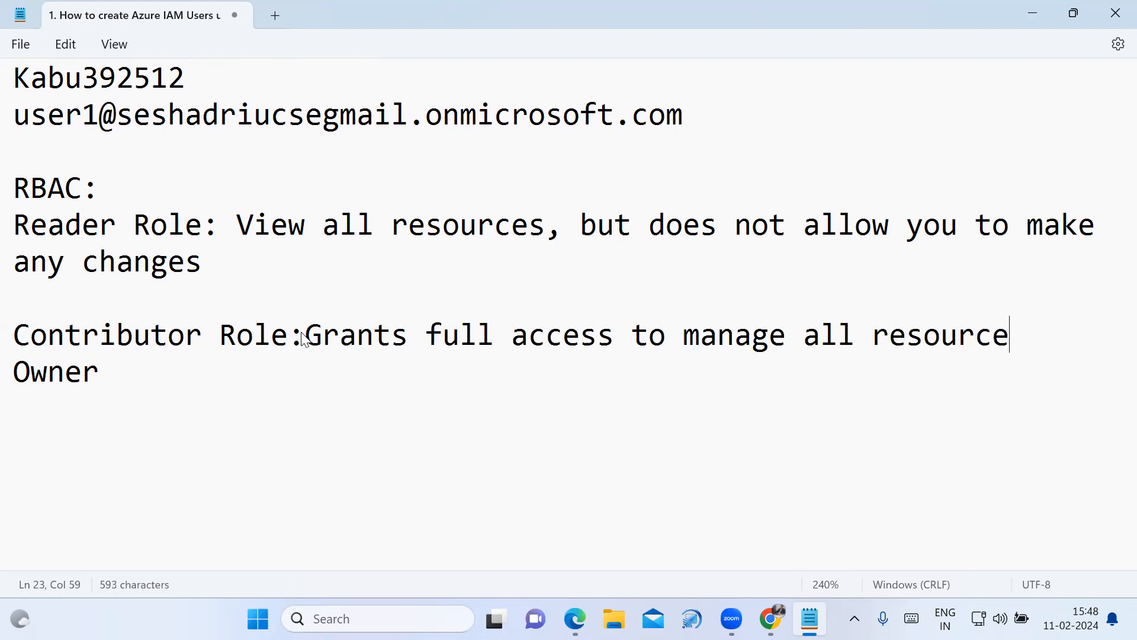
pyautogui.press('BackSpace')
pyautogui.write(', but ')
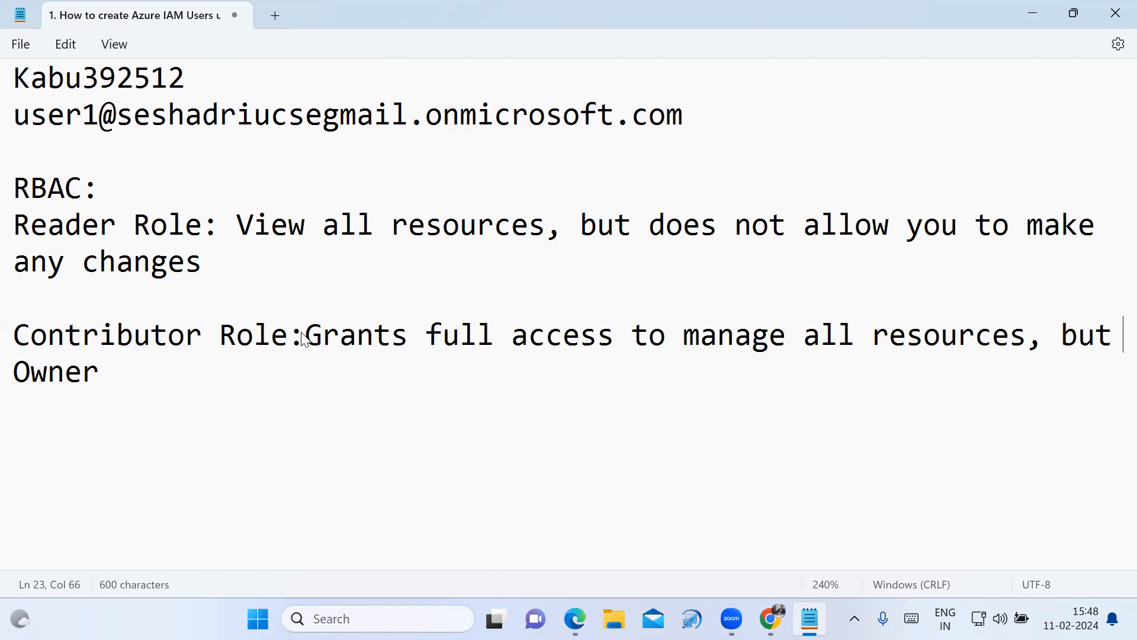
# Complete the Contributor Role description with "does not allow you assign roles in Azure RBAC" and add a blank line below
pyautogui.write('does not allow you')
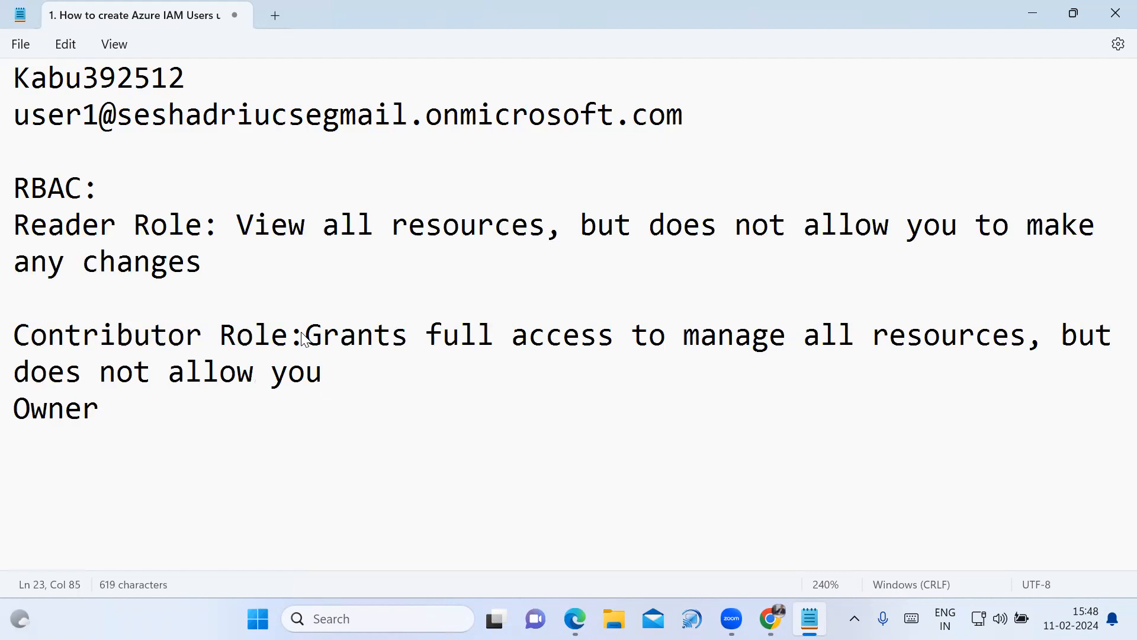
pyautogui.write('ass')
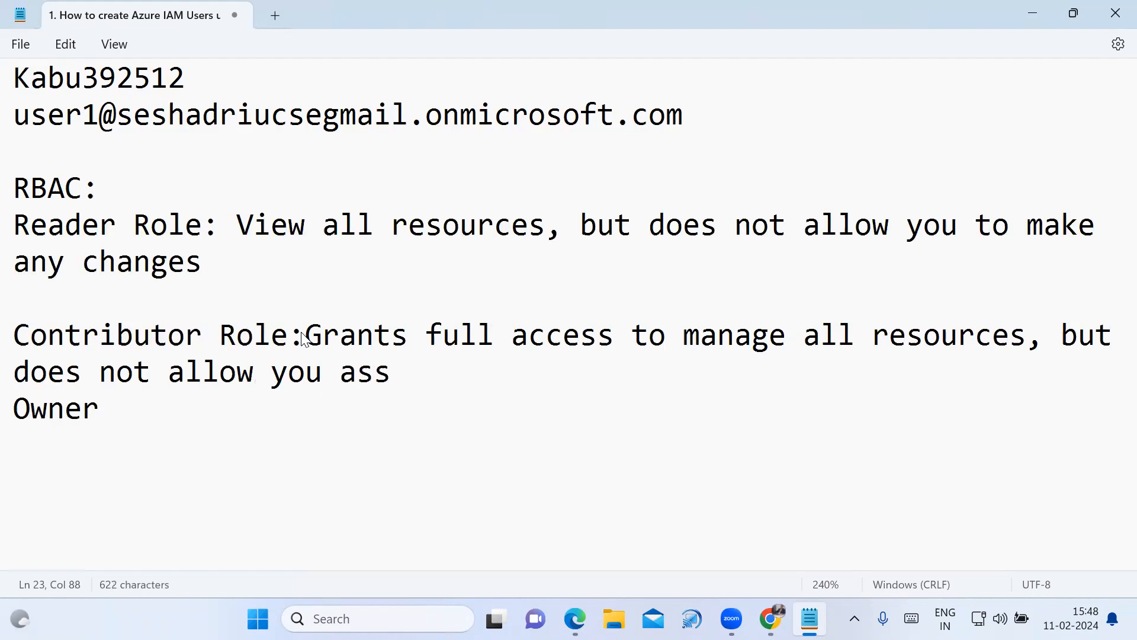
pyautogui.write('ign ro')
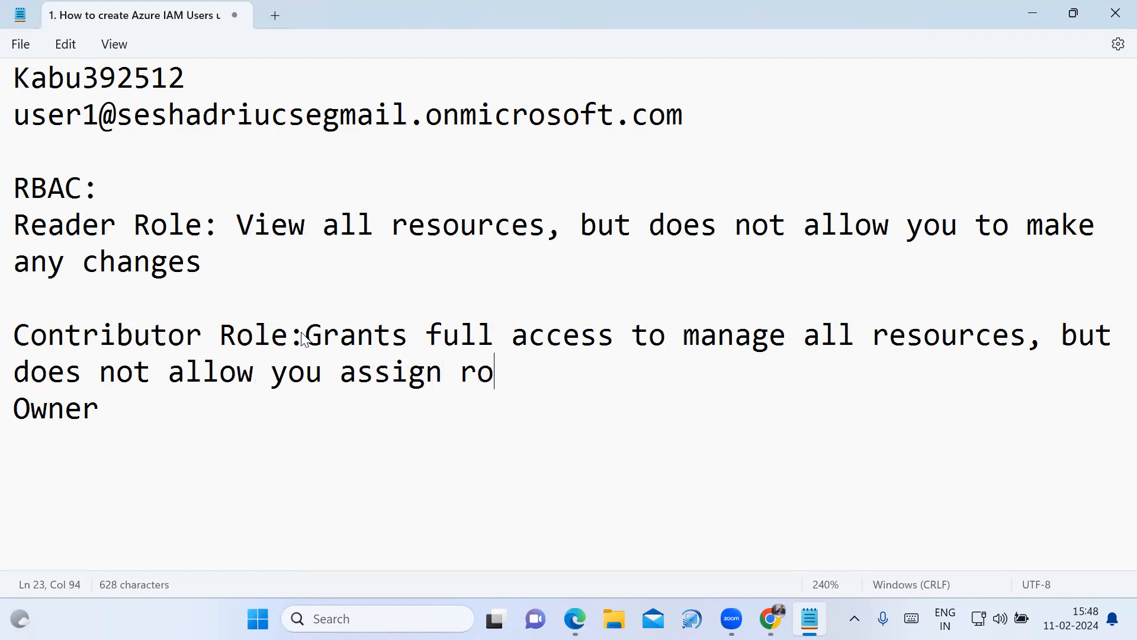
pyautogui.write('les in ')
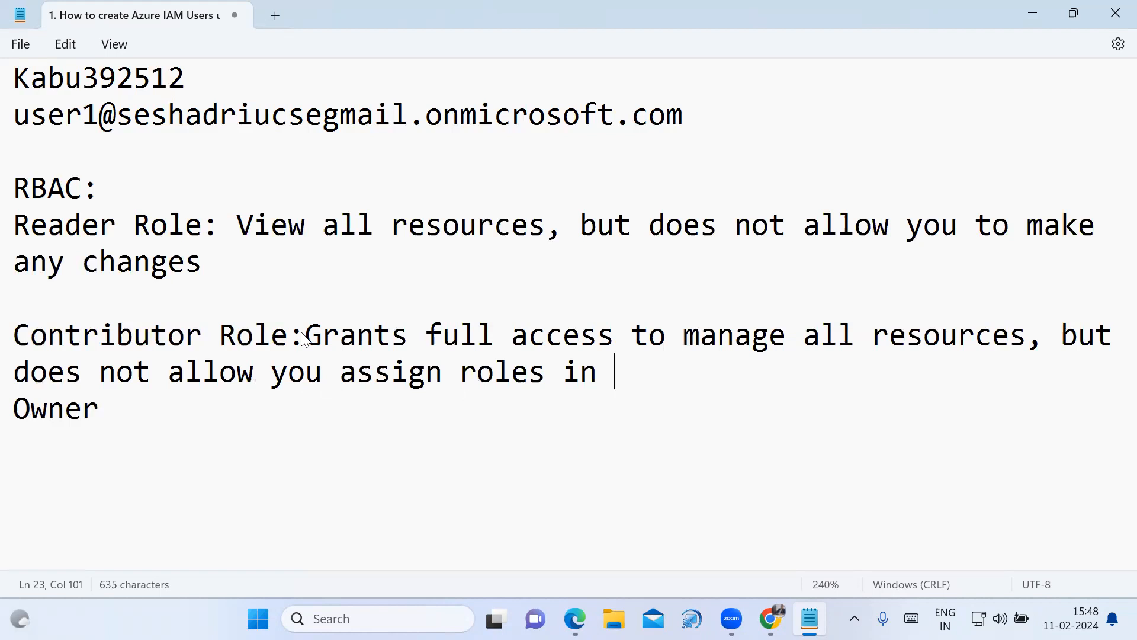
pyautogui.write('Azure RBAC')
pyautogui.press('Return')
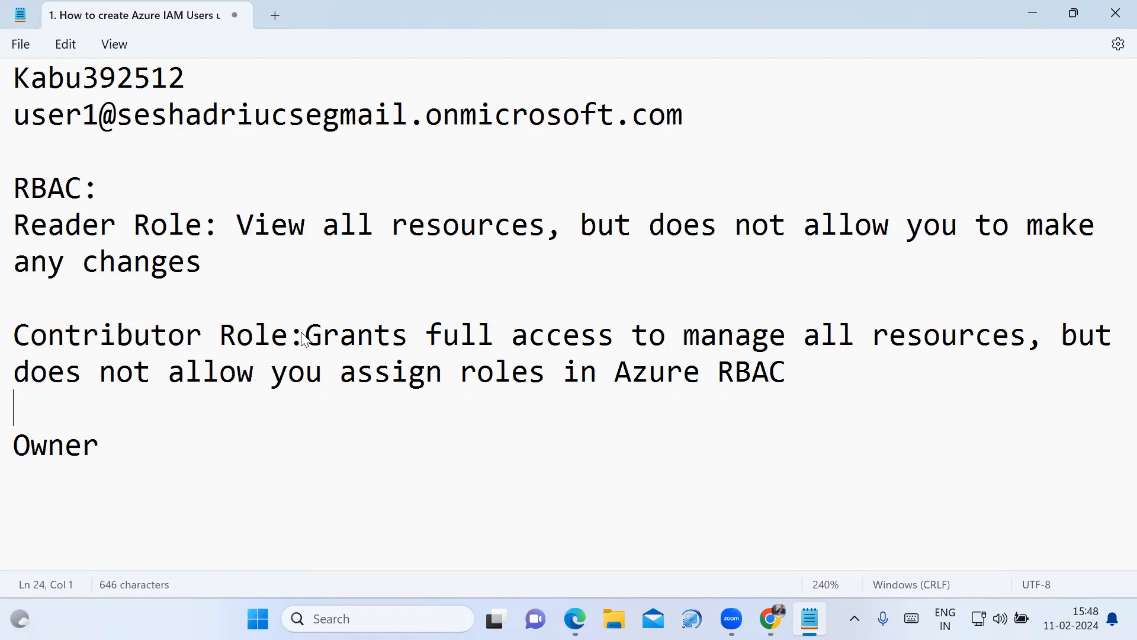
# Start the Owner description with ": Grants full access to manage all resources, including"
pyautogui.click(114, 450)
pyautogui.write(': Grants a')
pyautogui.press('BackSpace')
pyautogui.write('f')
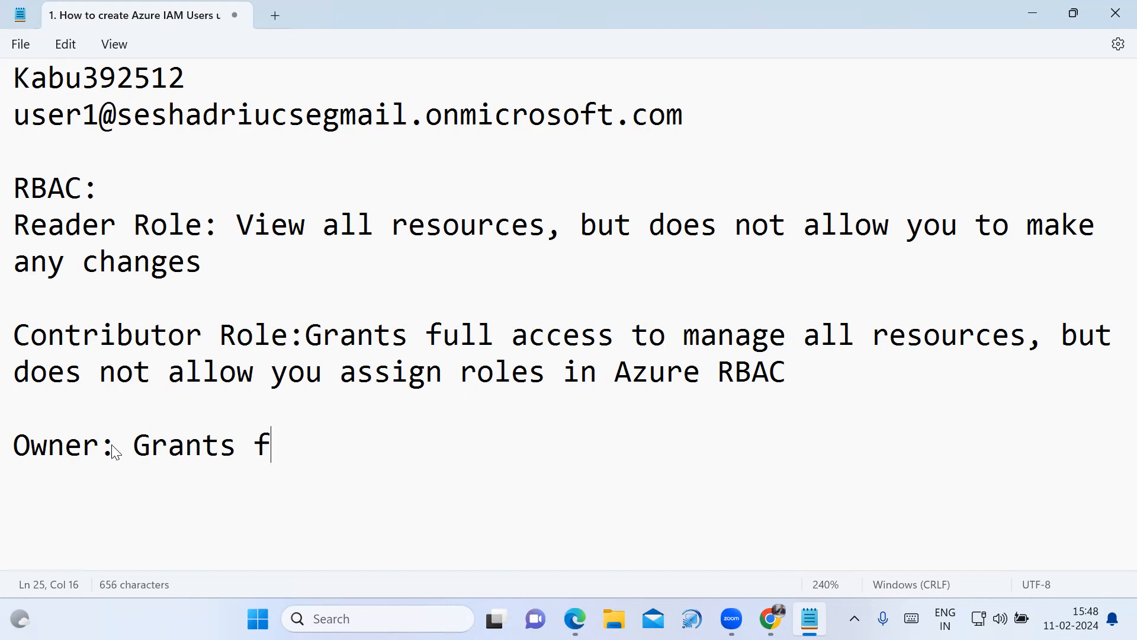
pyautogui.write('ull acce')
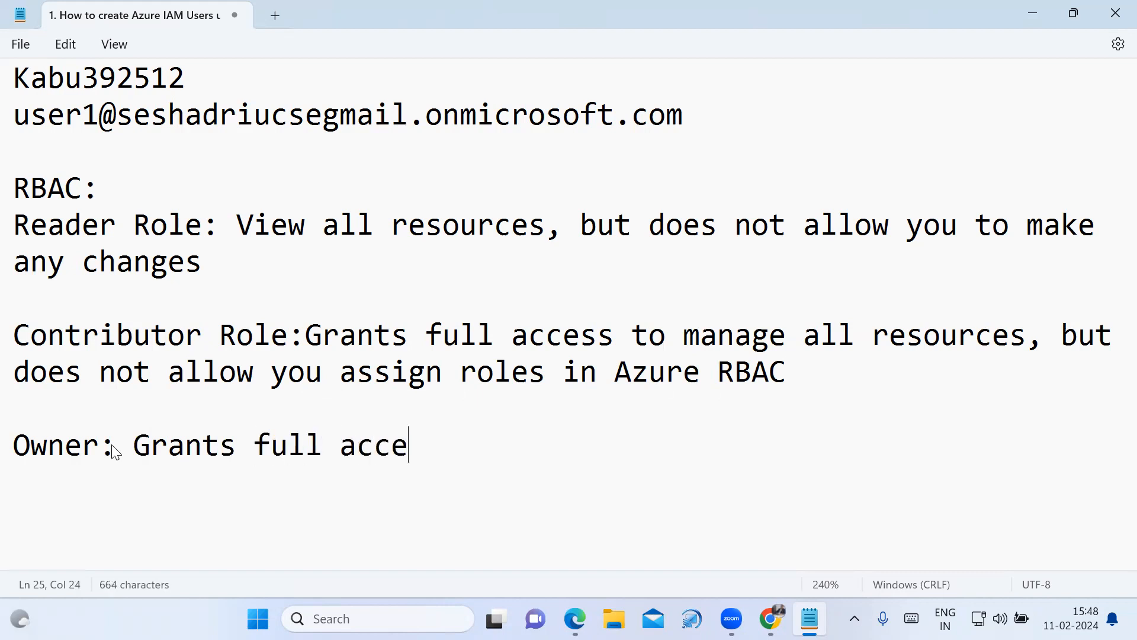
pyautogui.write('ss to m')
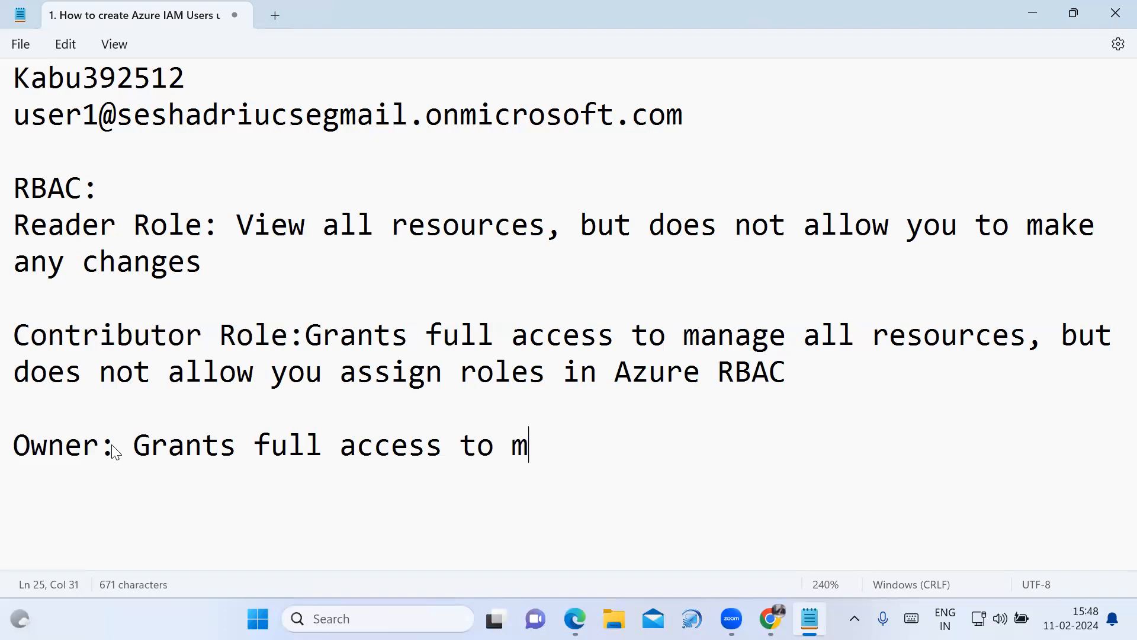
pyautogui.write('anage all')
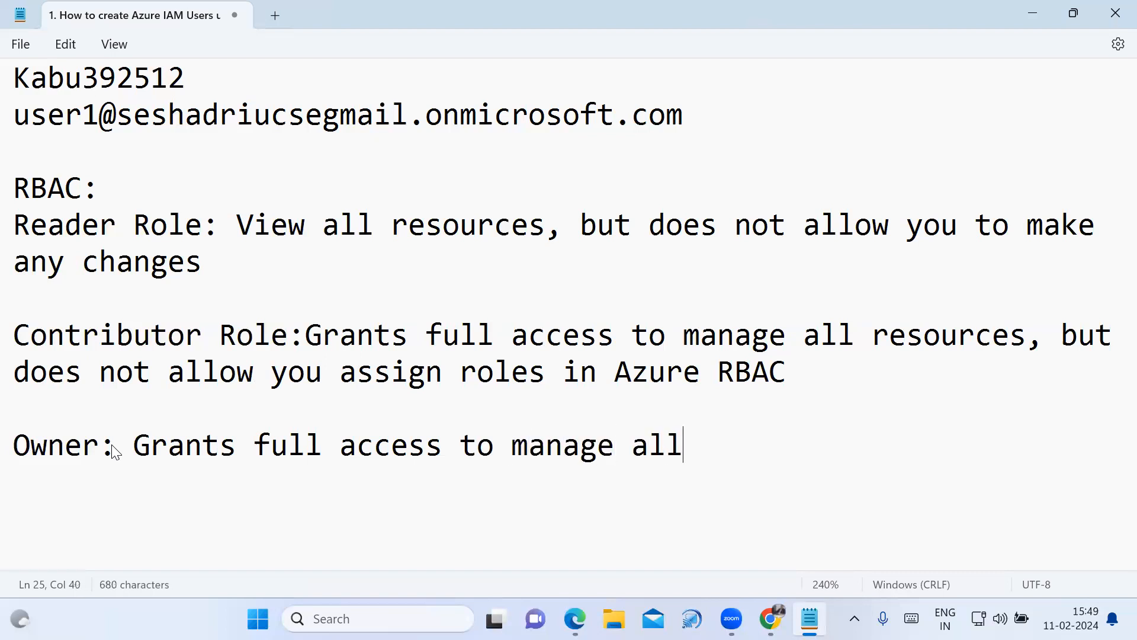
pyautogui.write(' resources')
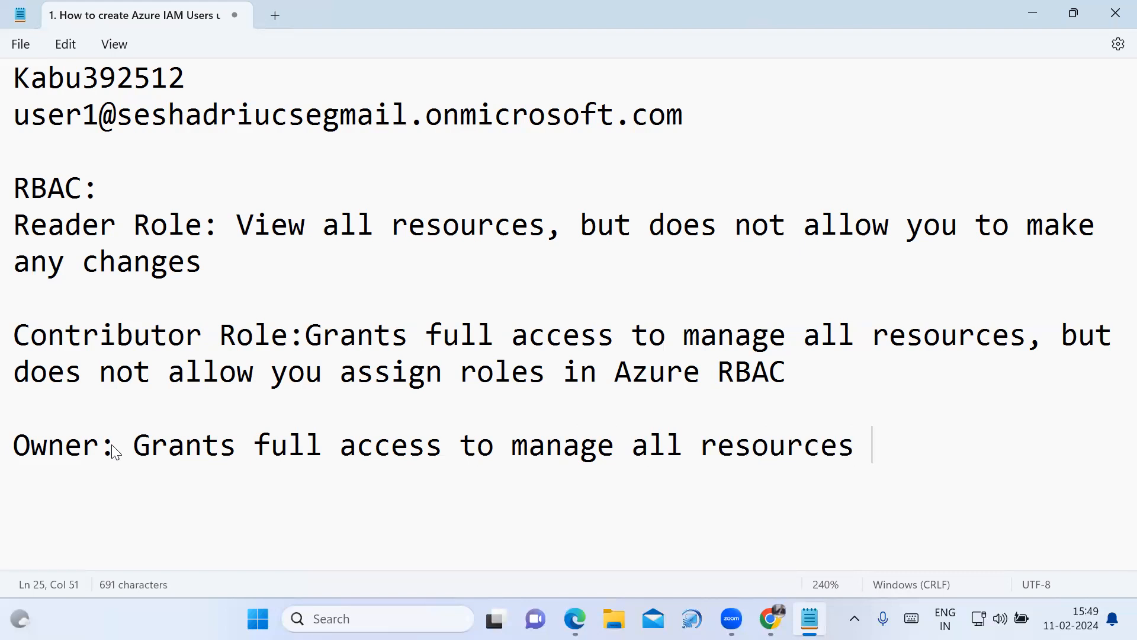
pyautogui.press('BackSpace')
pyautogui.write(', including ')
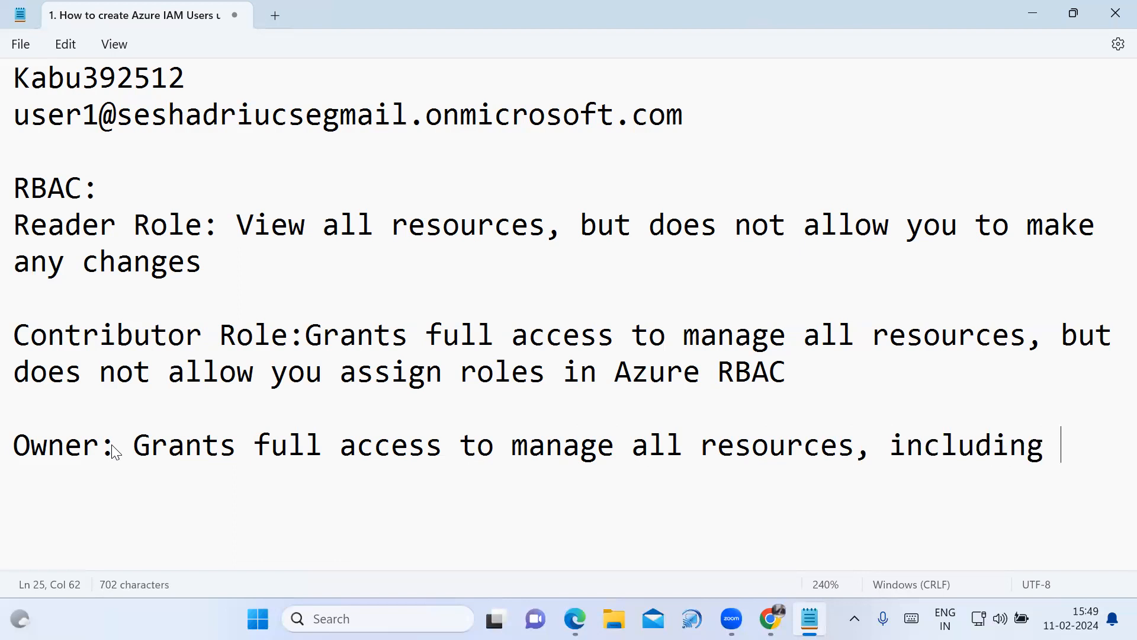
# Complete the Owner description with "the ability assign roles in Azure RBAC"
pyautogui.write('the abil')
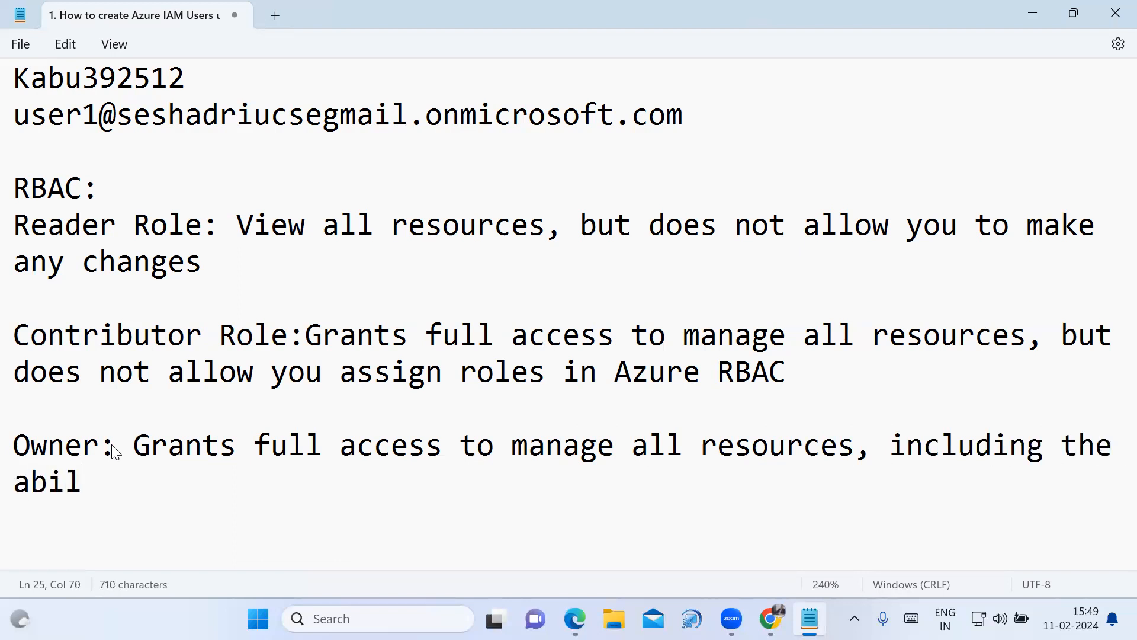
pyautogui.write('ity assign ')
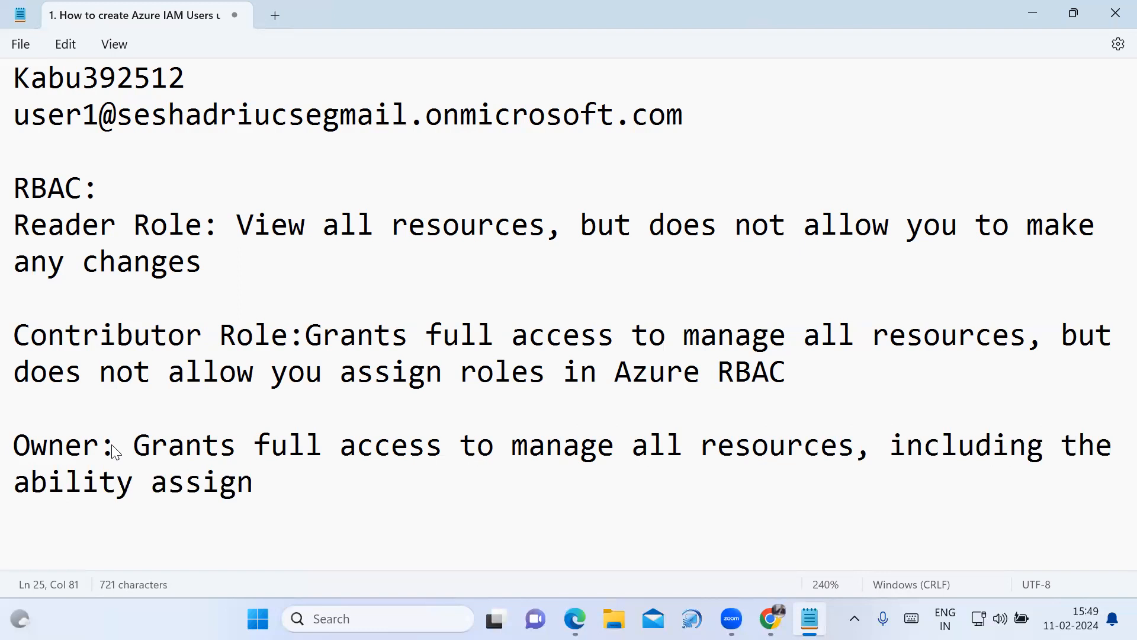
pyautogui.write('to')
pyautogui.press('BackSpace')
pyautogui.press('BackSpace')
pyautogui.write('roles in ')
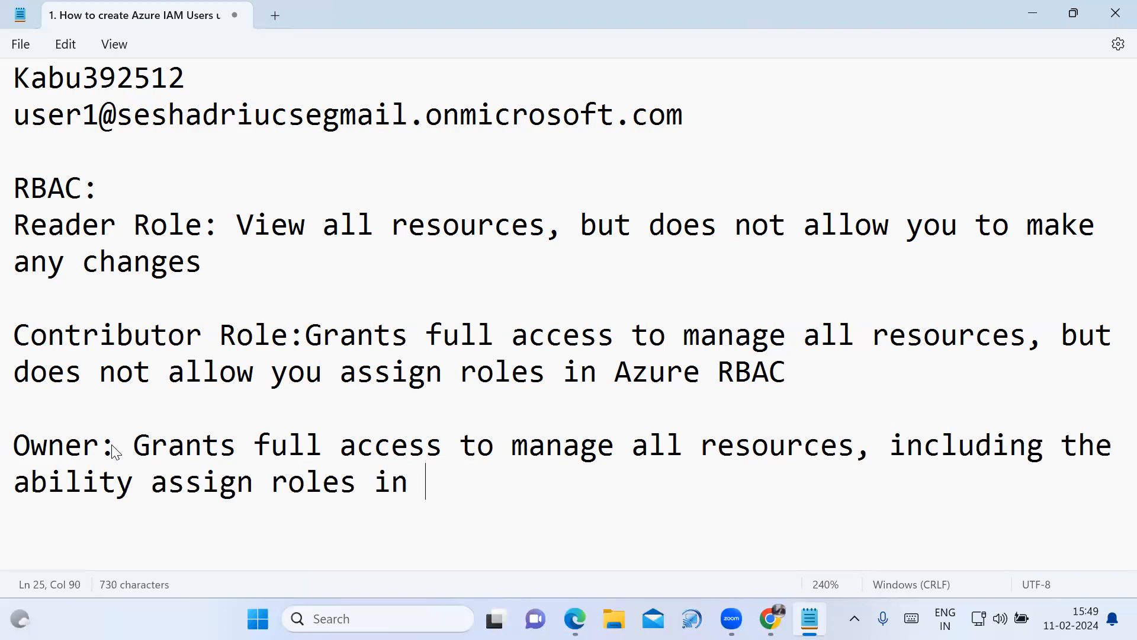
pyautogui.write('Azure RBAC')
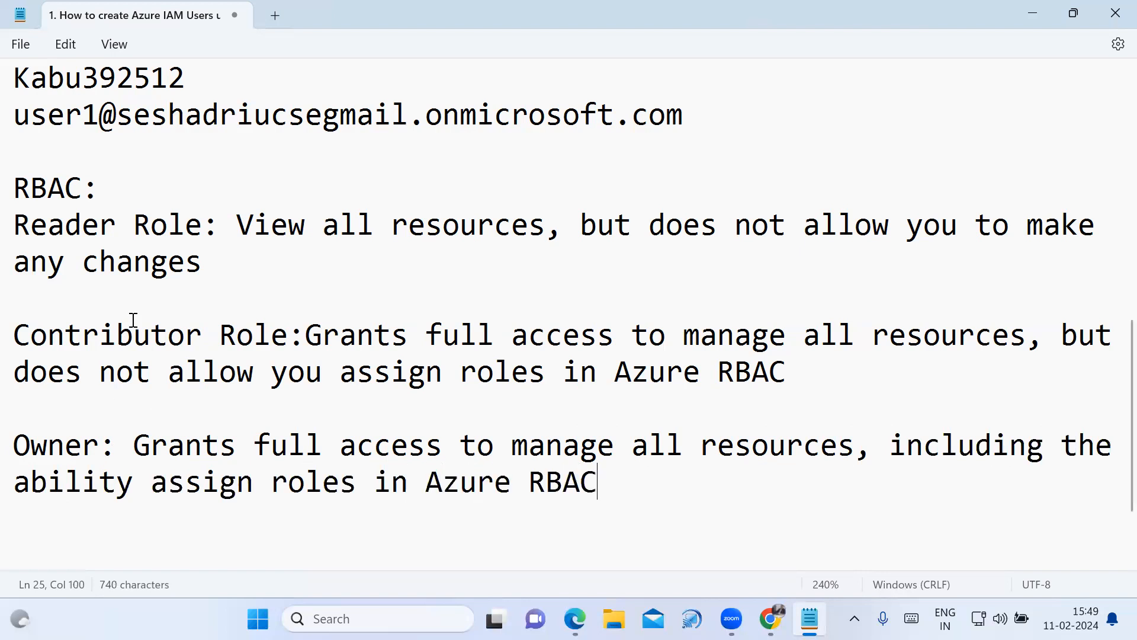
# Underline the "RBAC:" heading with a row of five equals signs on a new line
pyautogui.click(96, 189)
pyautogui.press('Return')
pyautogui.write('=======')
pyautogui.press('BackSpace')
pyautogui.press('BackSpace')
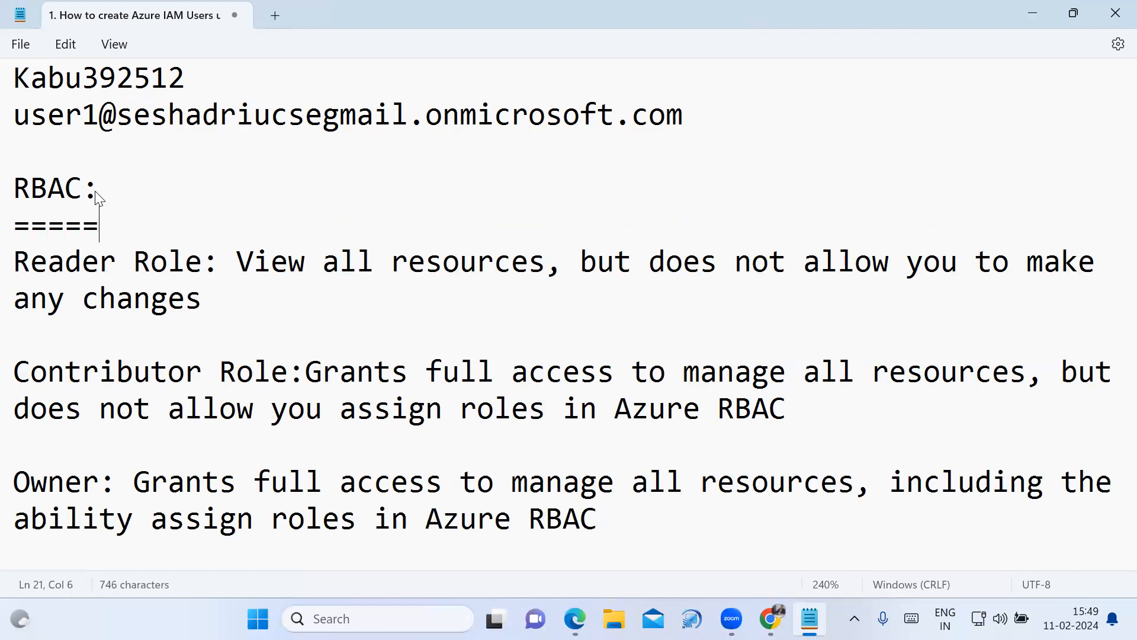
# Expand the RBAC heading to read "Role Based Access Control(RBAC):"
pyautogui.click(17, 190)
pyautogui.write('Role Bas')
pyautogui.write('e')
pyautogui.write('d Access')
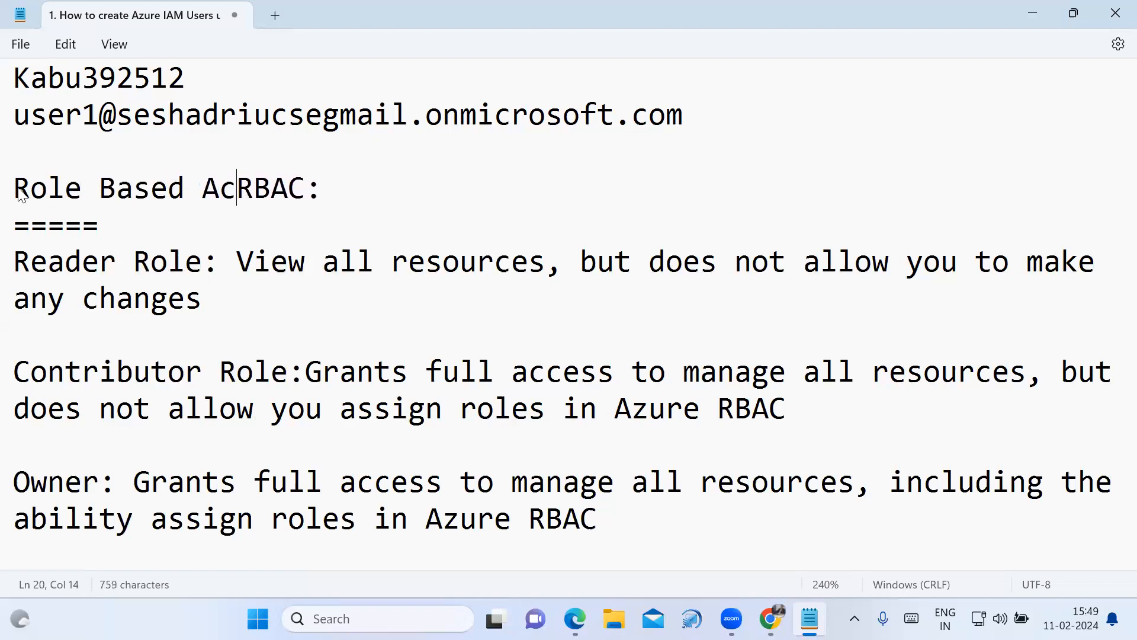
pyautogui.write(' Cont')
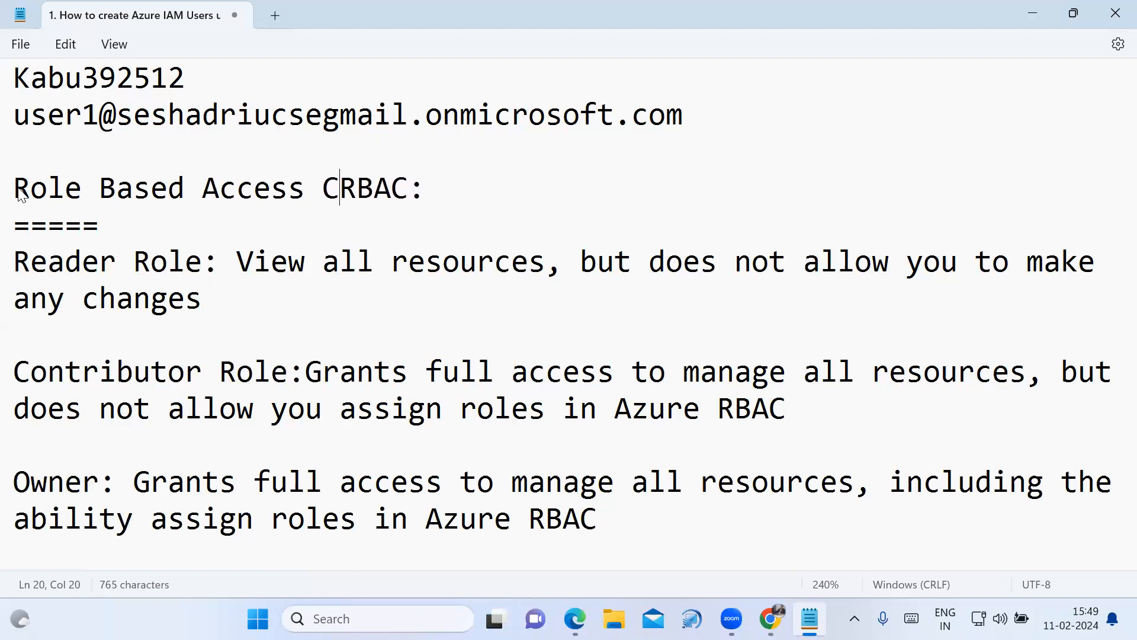
pyautogui.write('r')
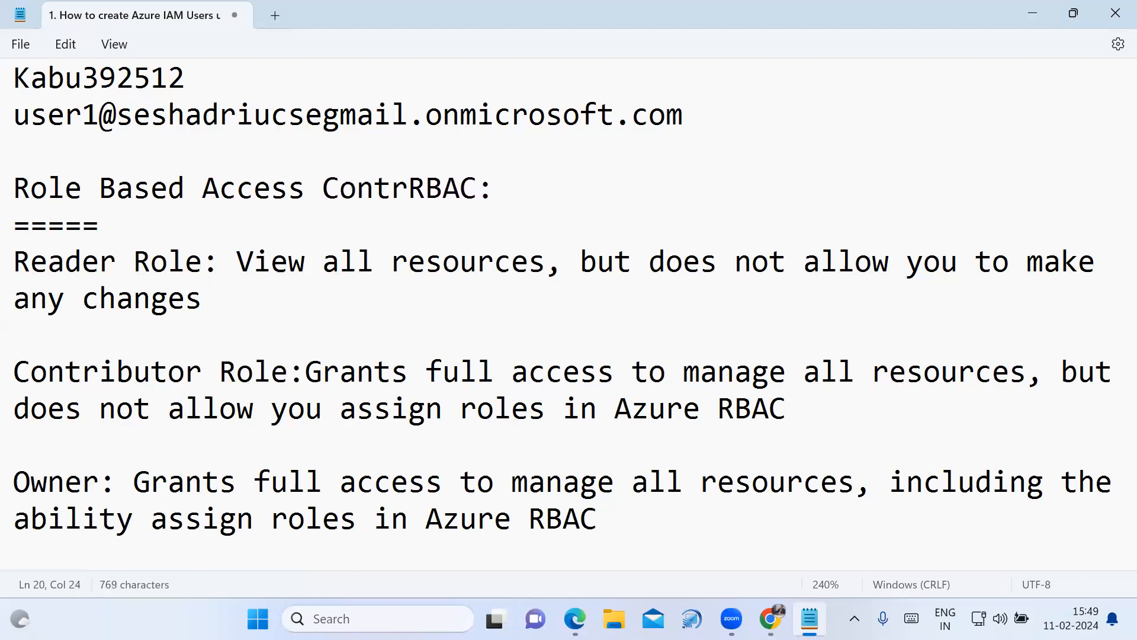
pyautogui.write('ol(')
pyautogui.press('Right')
pyautogui.press('Right')
pyautogui.press('Right')
pyautogui.press('Right')
pyautogui.write(')')
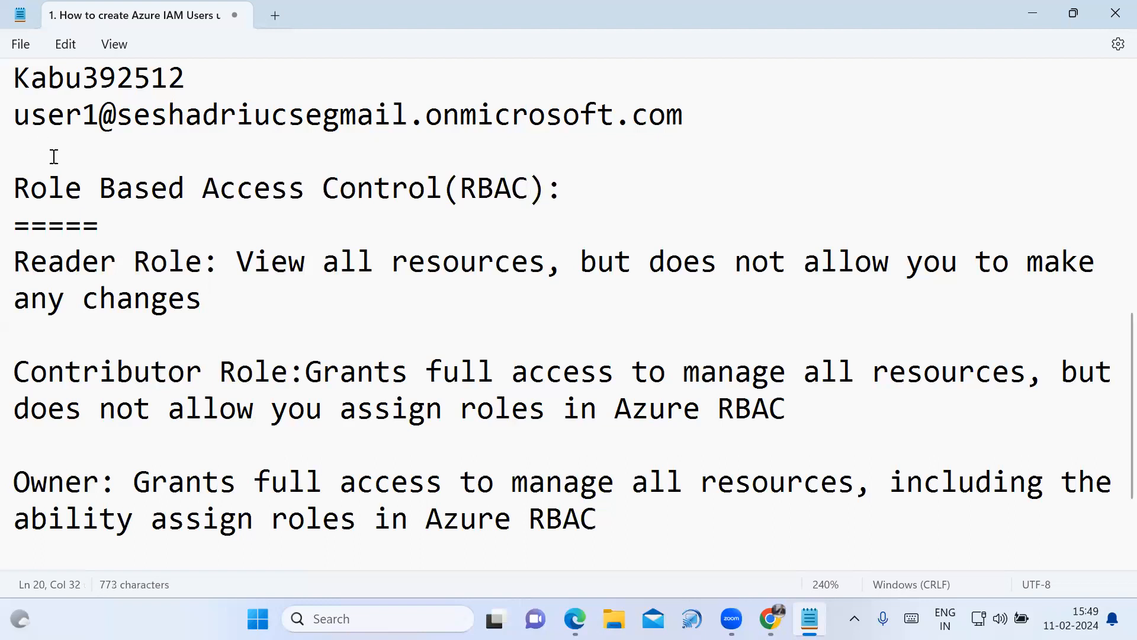
# Extend the equals-sign underline to match the full width of the Role Based Access Control heading
pyautogui.click(117, 216)
pyautogui.write('=============================')
pyautogui.press('BackSpace')
pyautogui.press('BackSpace')
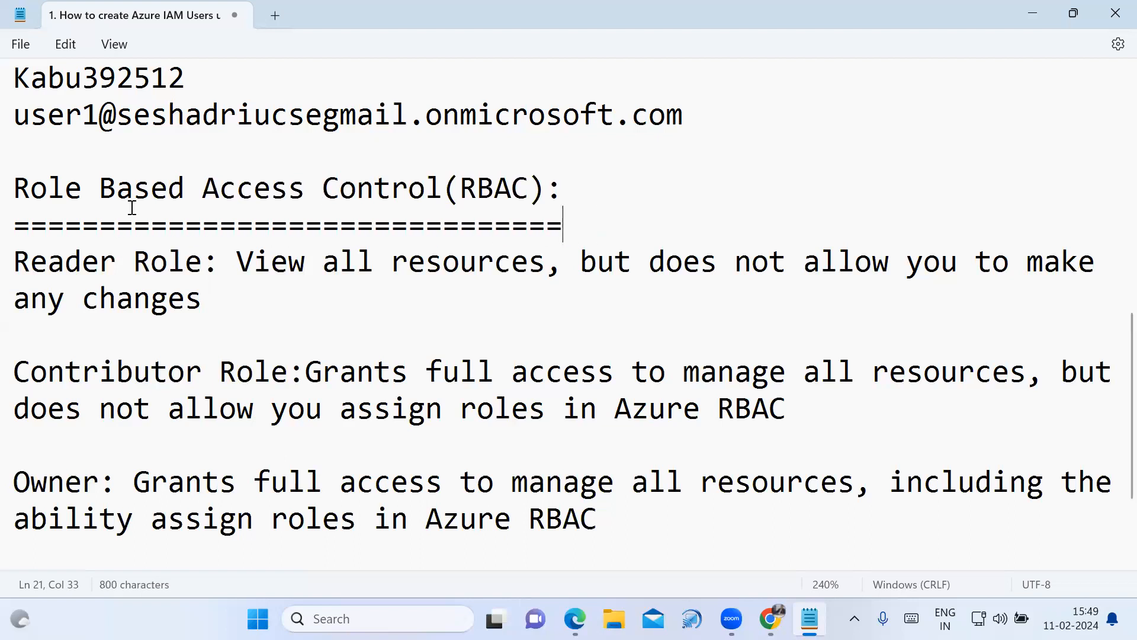
# Switch to Chrome and return from the Users page to the Azure portal home page
pyautogui.click(770, 616)
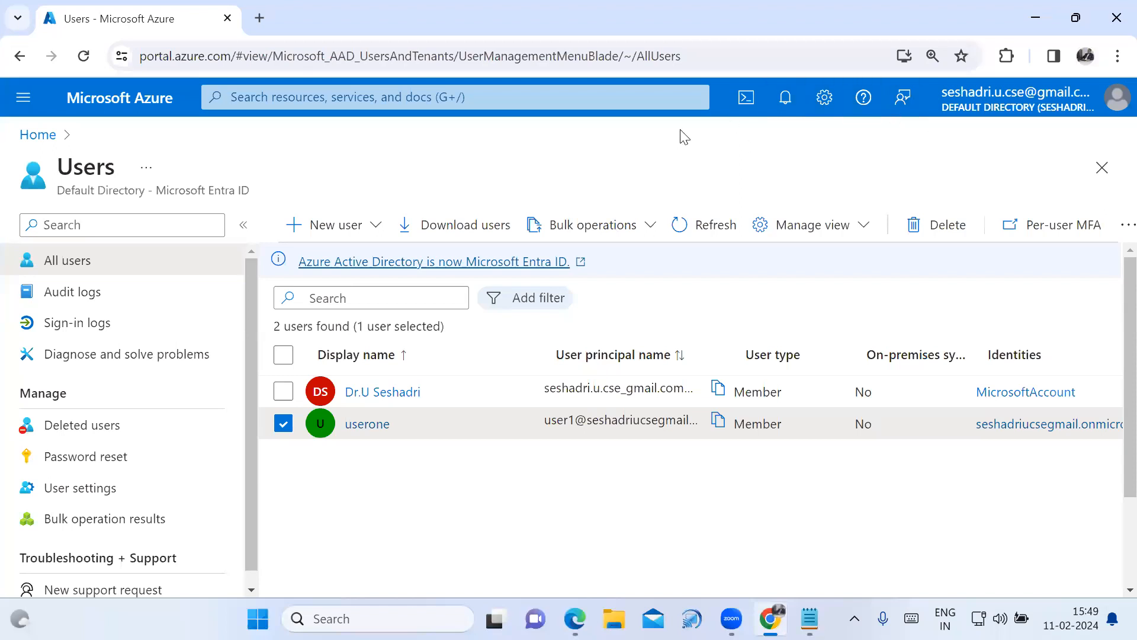
pyautogui.click(38, 135)
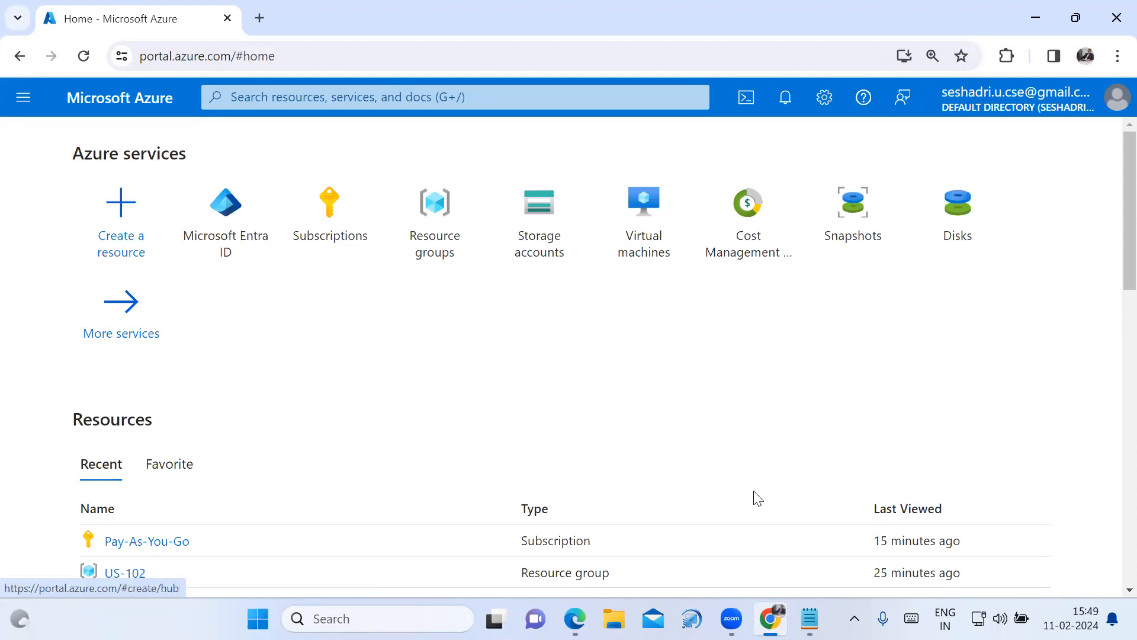
# Switch to Notepad and add "Resource Group: US-102" below the Owner description, separated by a blank line
pyautogui.click(809, 618)
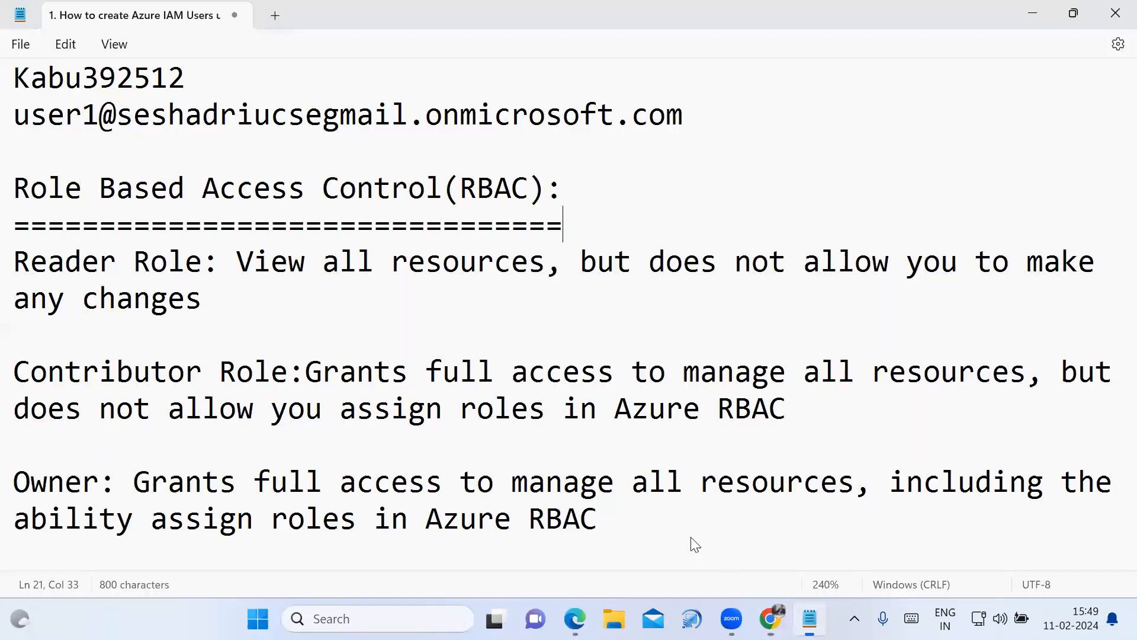
pyautogui.scroll(-2, 693, 541)
pyautogui.click(633, 378)
pyautogui.press('Return')
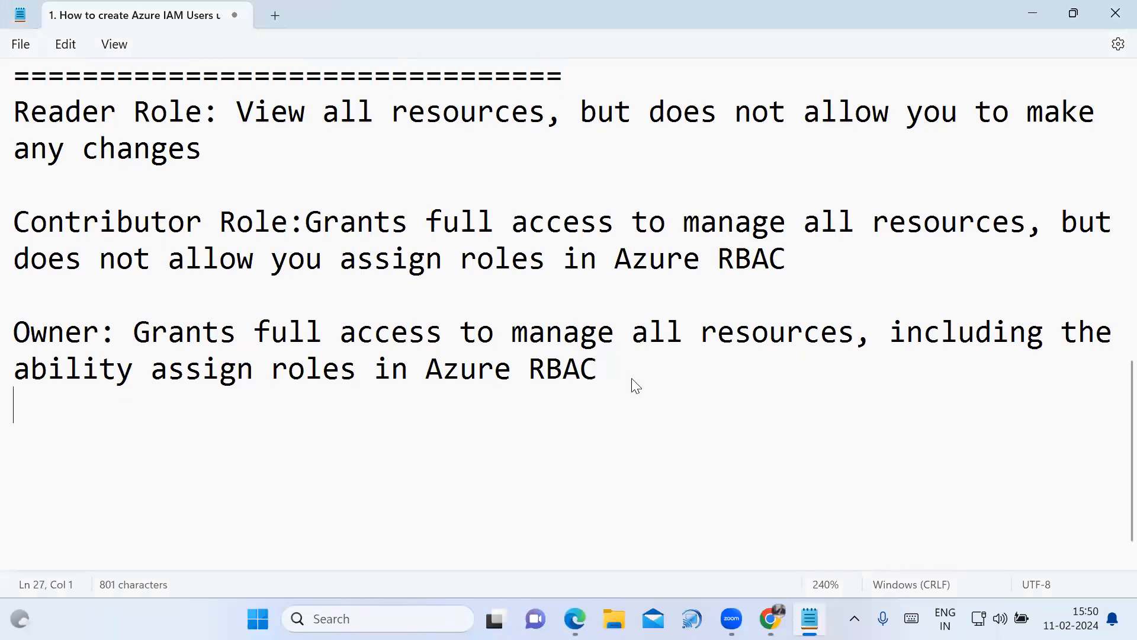
pyautogui.write('R')
pyautogui.press('BackSpace')
pyautogui.press('Return')
pyautogui.write('Resource Gr')
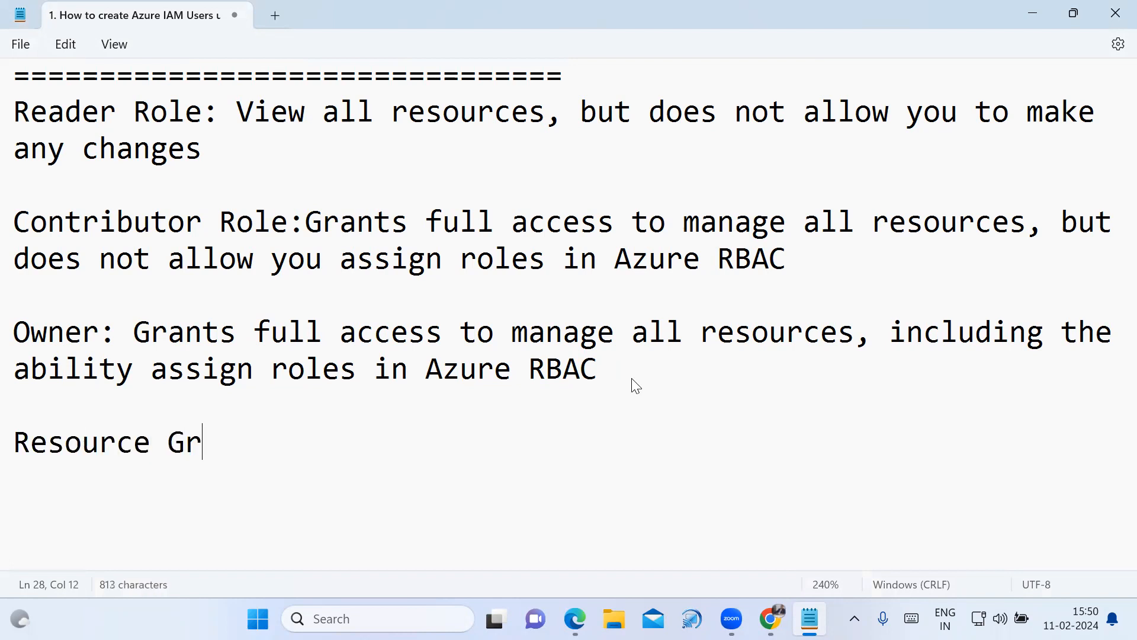
pyautogui.write('oup: US-102')
# Add the line "Virtual Image : VM-Linux" below the resource group, spacing its colon away from the label
pyautogui.press('Return')
pyautogui.write('Vi')
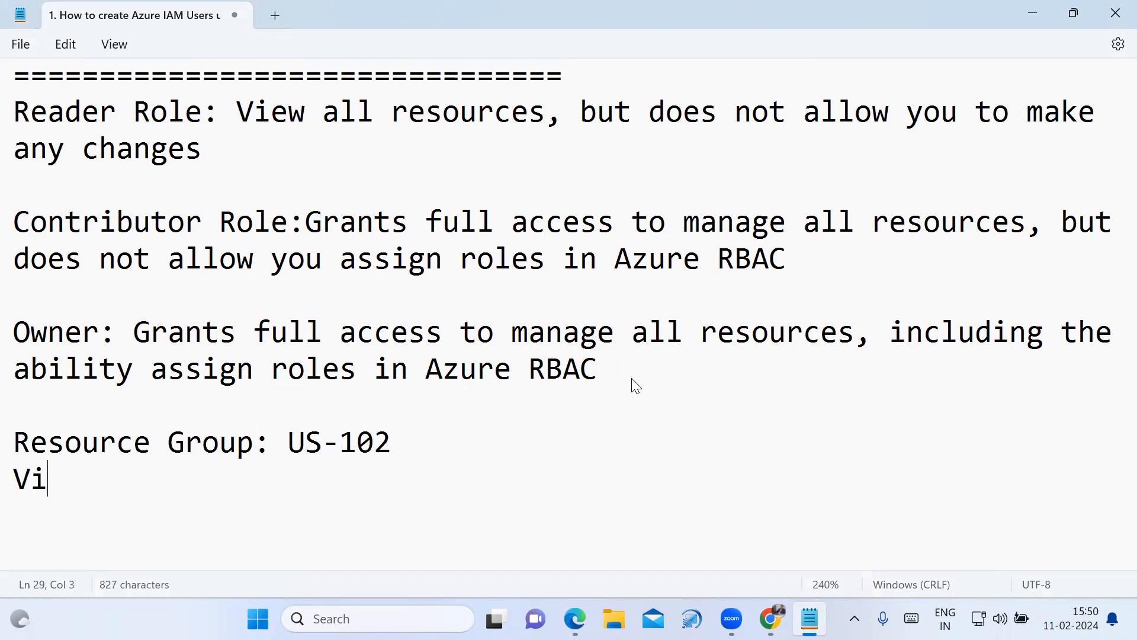
pyautogui.write('rtual Image')
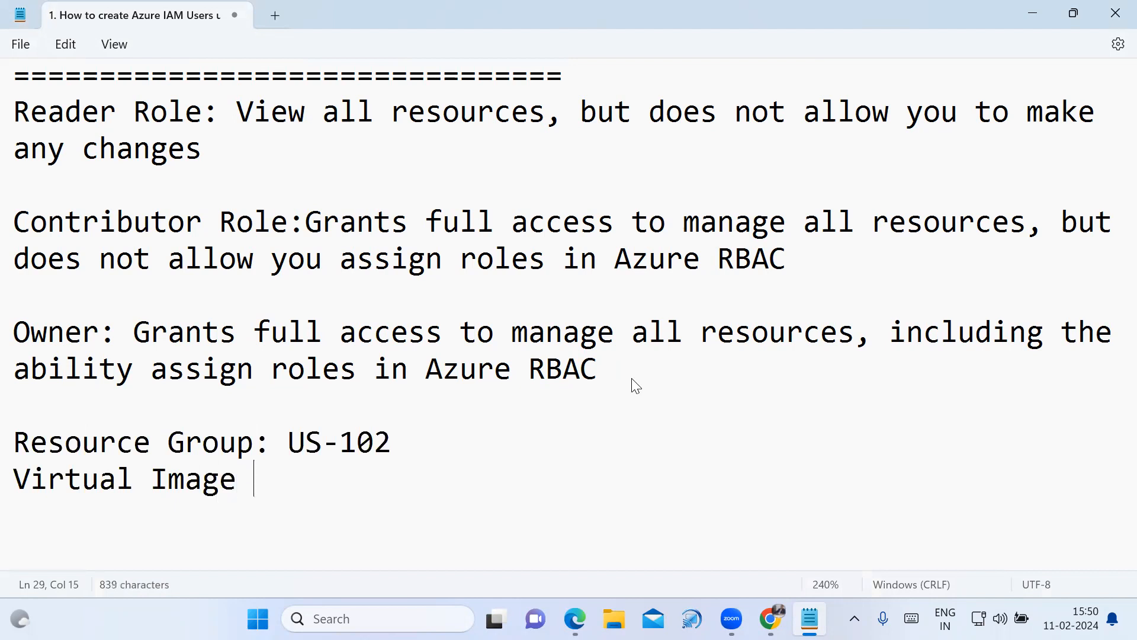
pyautogui.press('Tab')
pyautogui.write(': VM-Linux')
# Add a "Storage Account :" line with the storage account's name below the Virtual Image line
pyautogui.press('Return')
pyautogui.write('Storage Account')
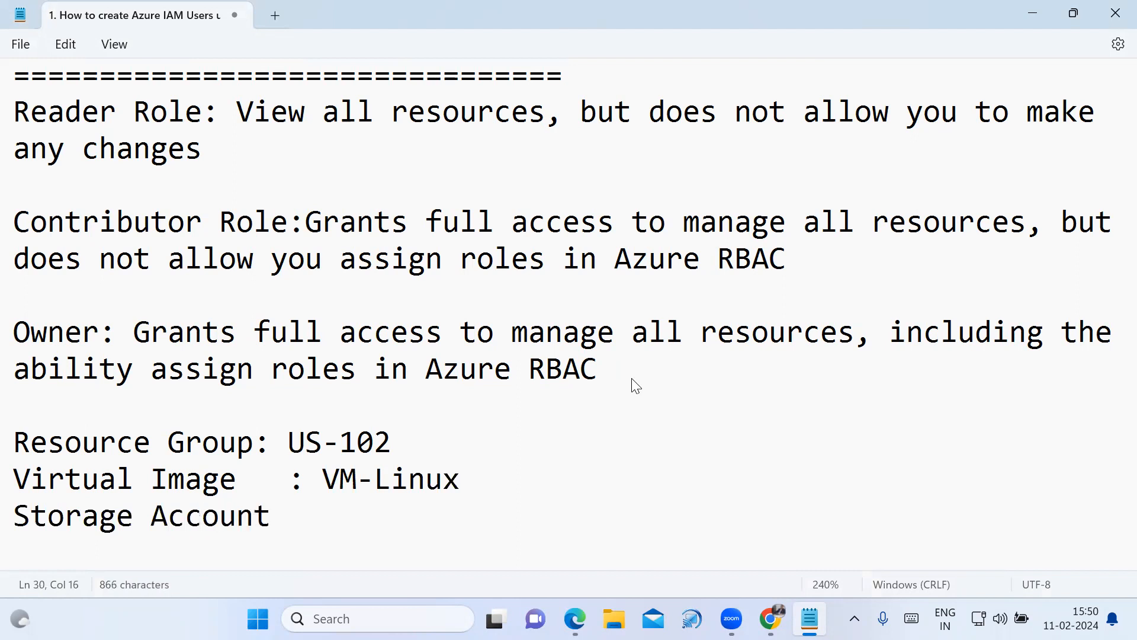
pyautogui.write(' : seshad')
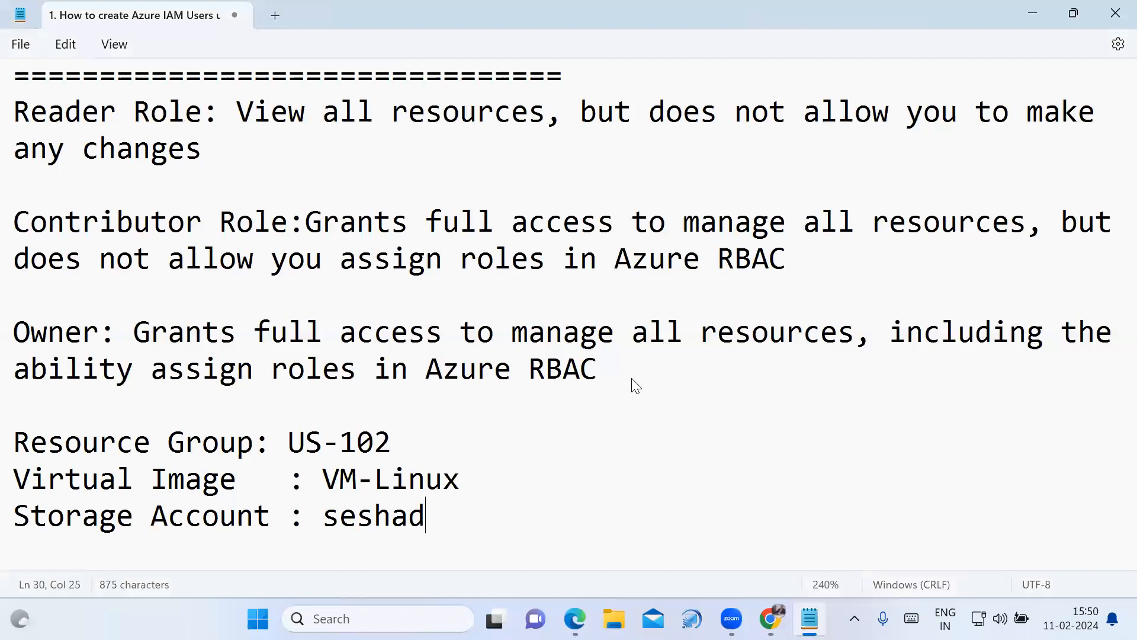
pyautogui.write('ri123')
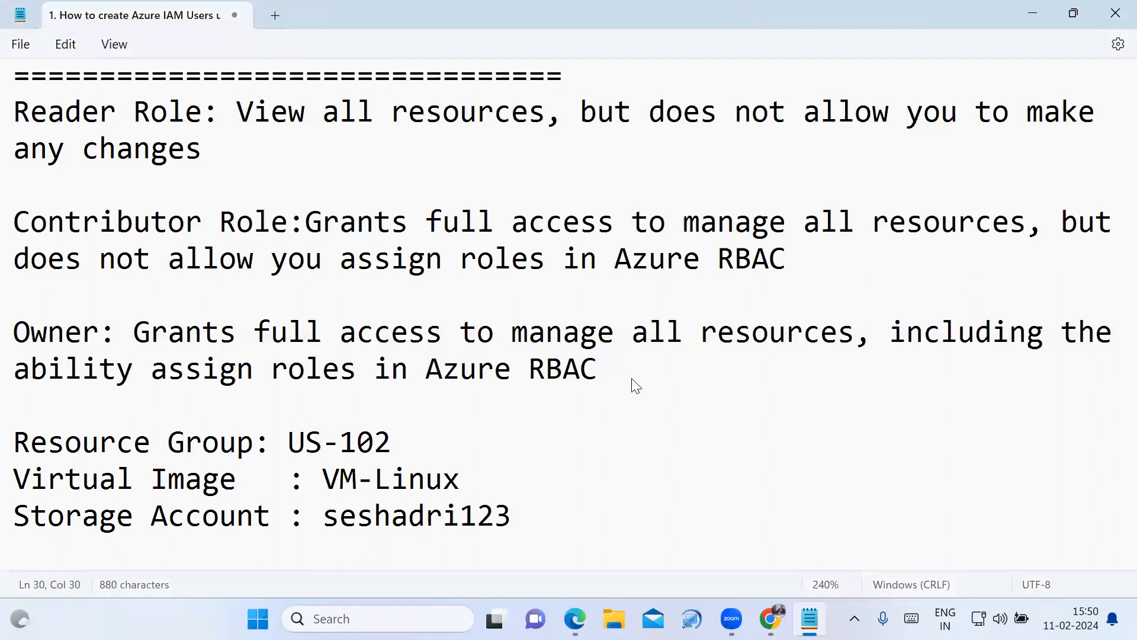
# Space the colon on the Resource Group line so it aligns with the colons on the two lines below
pyautogui.click(263, 452)
pyautogui.press('Left')
pyautogui.press('Tab')
pyautogui.click(546, 502)
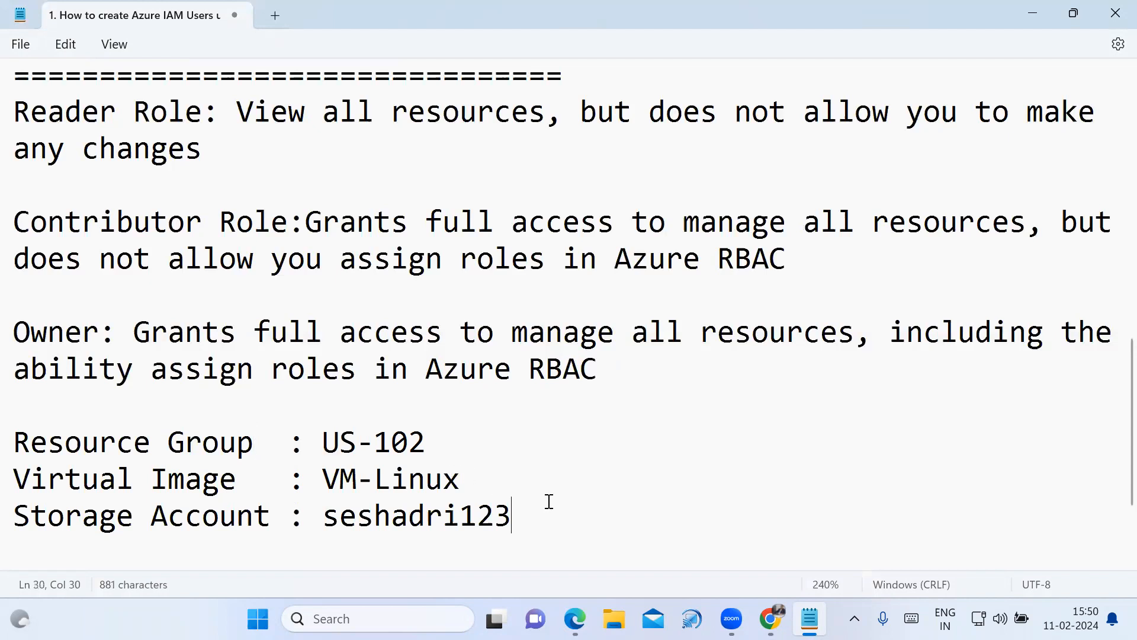
# Switch to Chrome and check the virtual machines, resource groups and storage accounts lists for the noted resources, ending on the portal home page
pyautogui.click(770, 619)
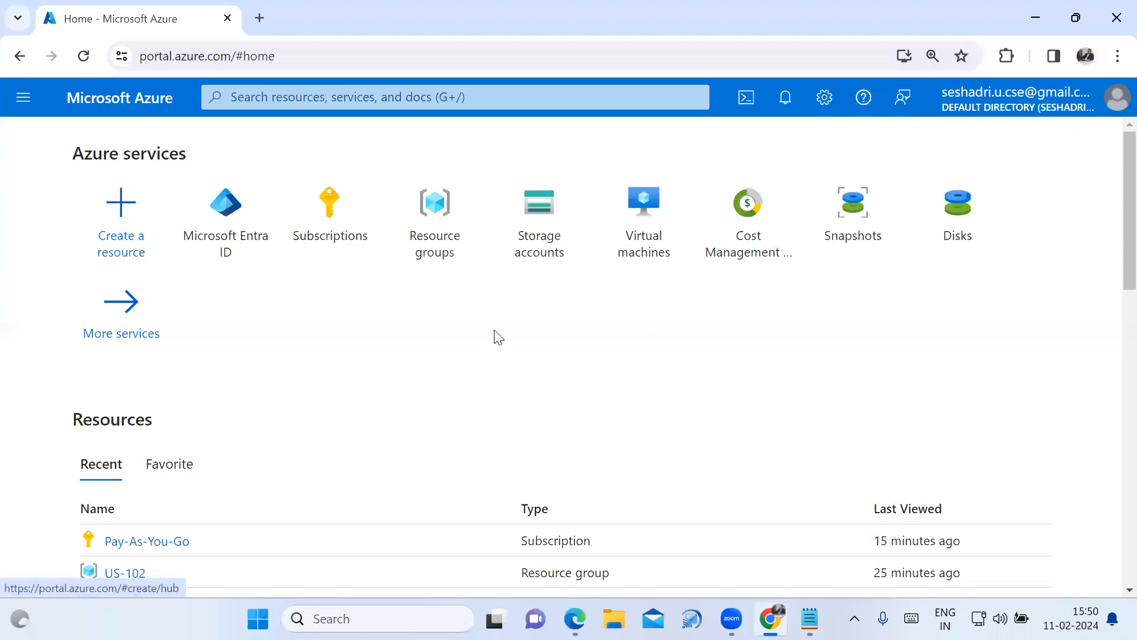
pyautogui.click(656, 256)
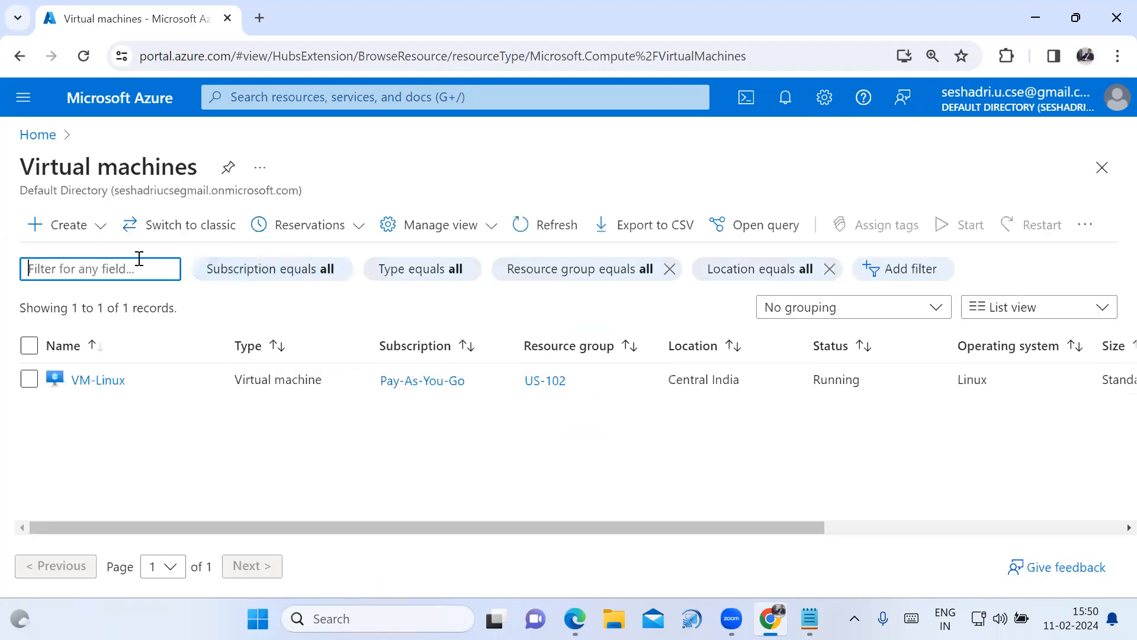
pyautogui.click(40, 136)
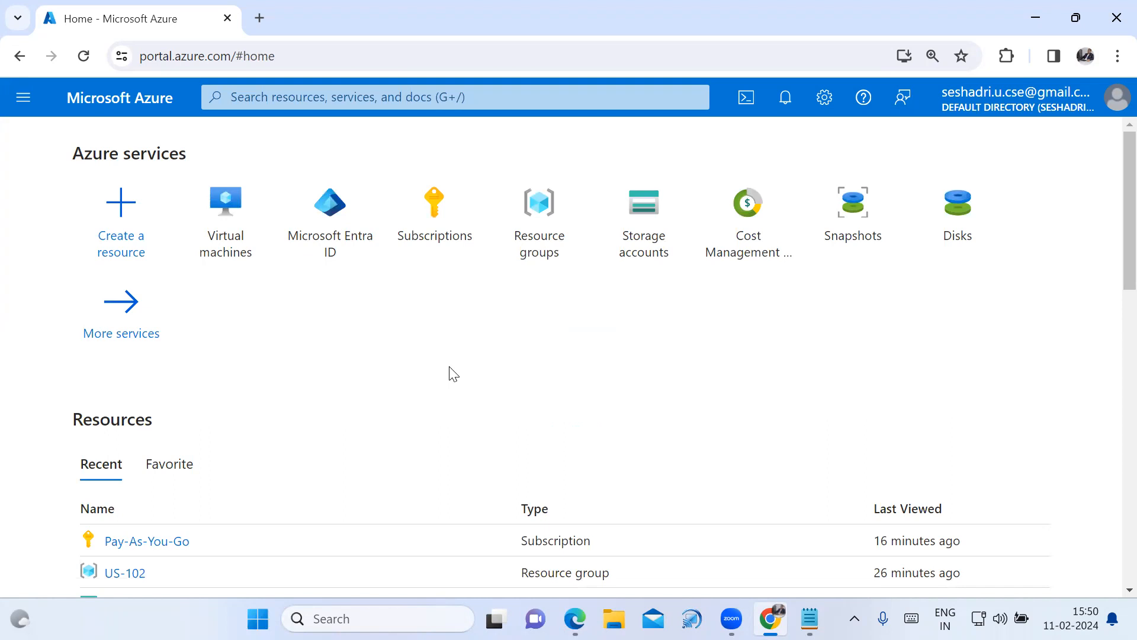
pyautogui.click(530, 236)
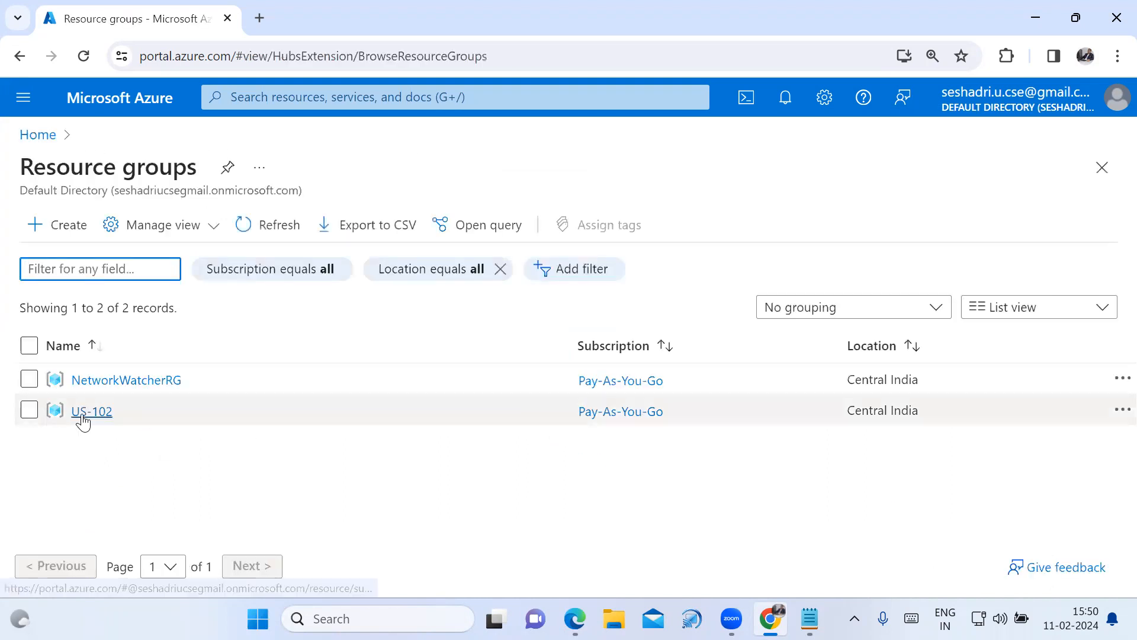
pyautogui.click(51, 146)
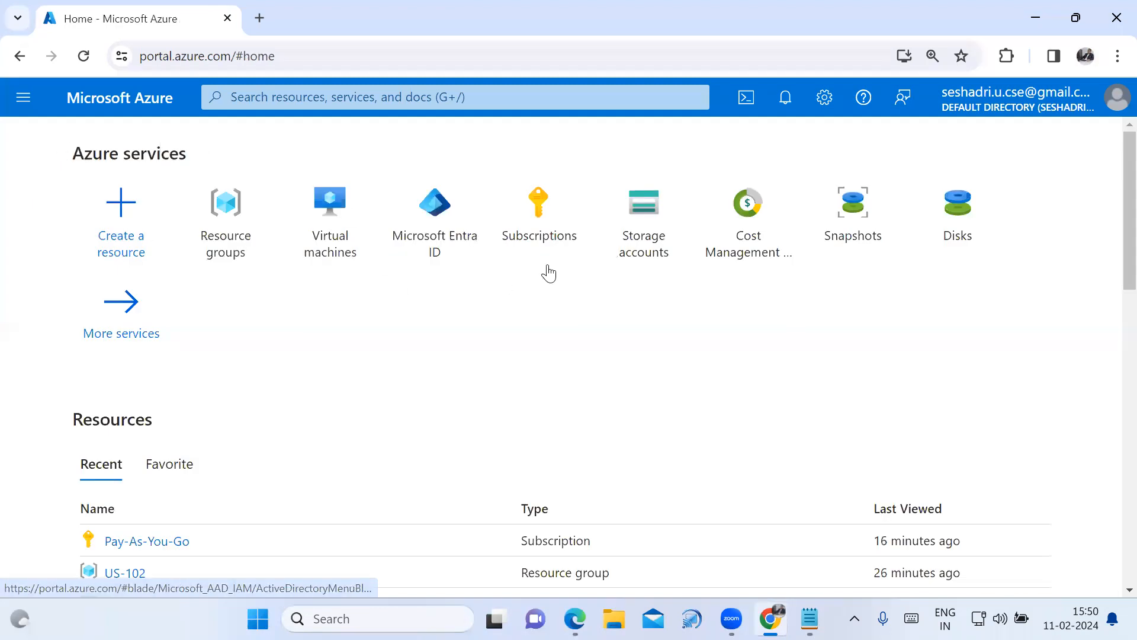
pyautogui.click(349, 237)
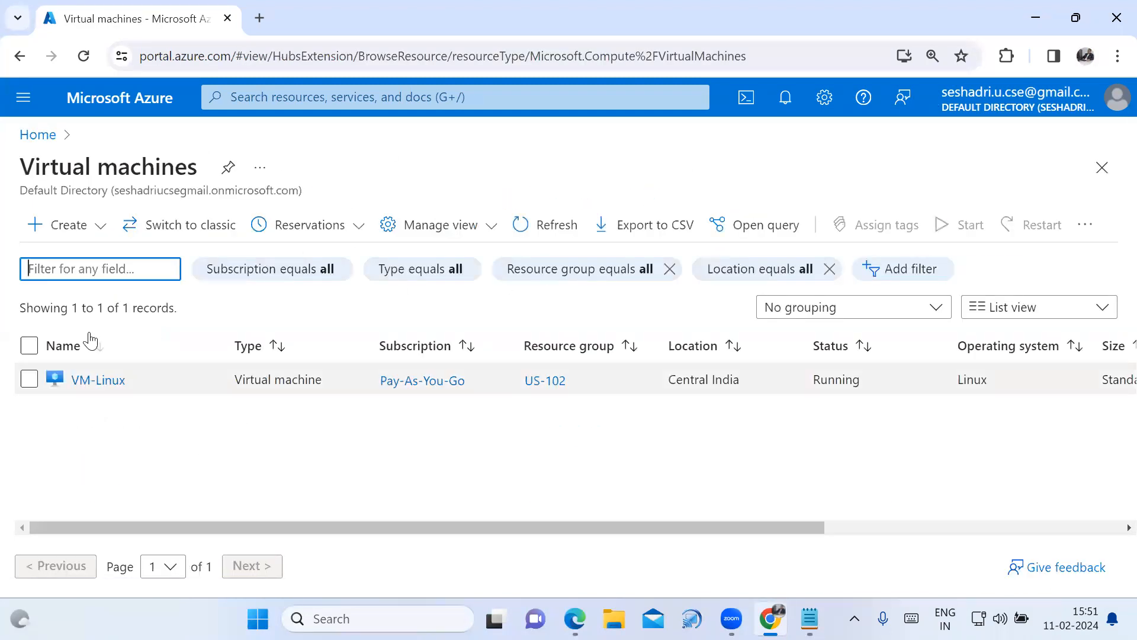
pyautogui.click(44, 137)
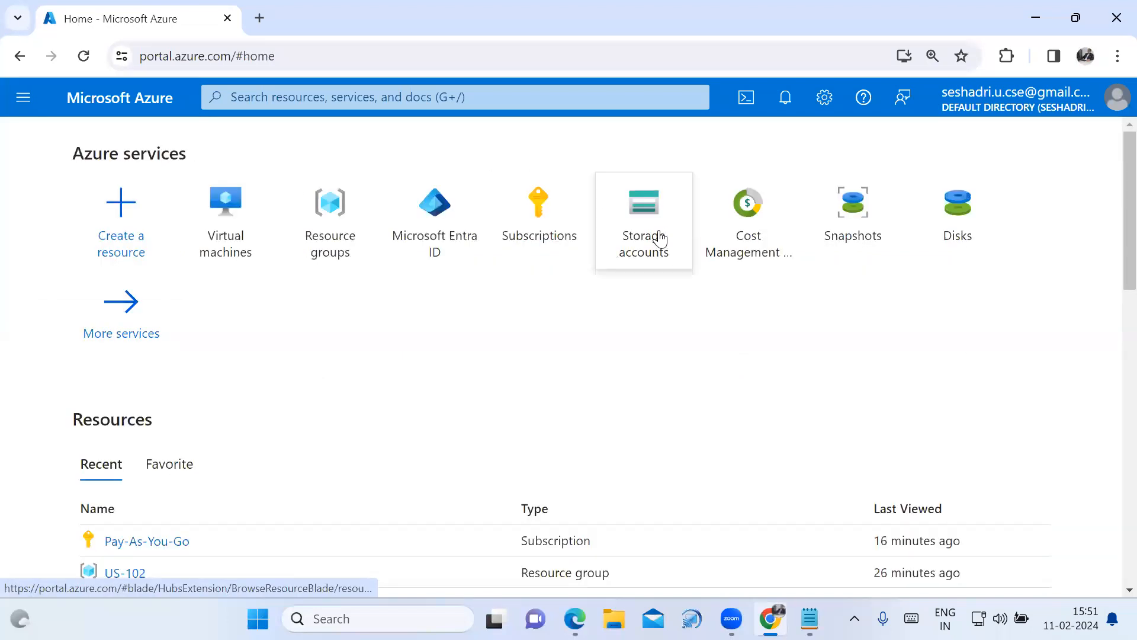
pyautogui.click(659, 241)
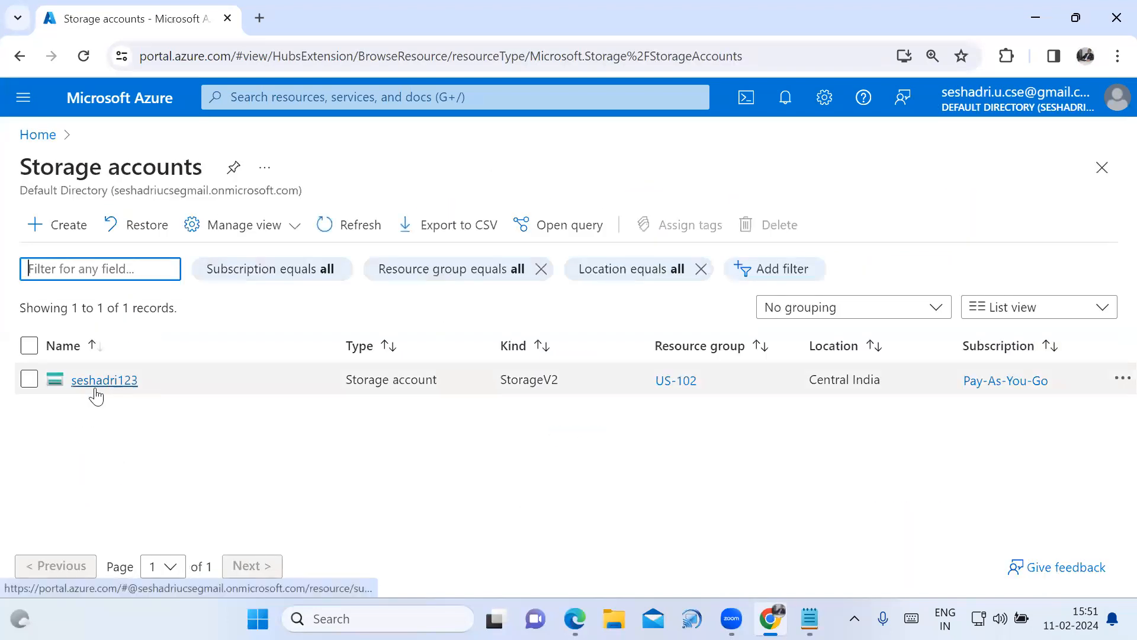
pyautogui.click(38, 136)
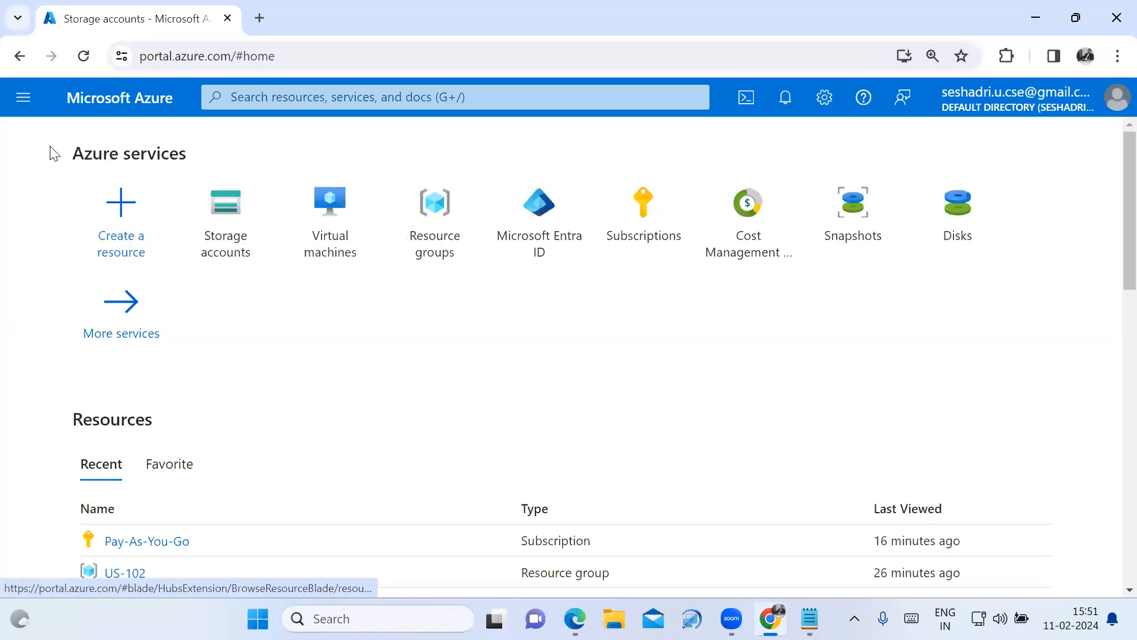
# Open the Access control (IAM) page of the VM-Linux virtual machine
pyautogui.click(340, 249)
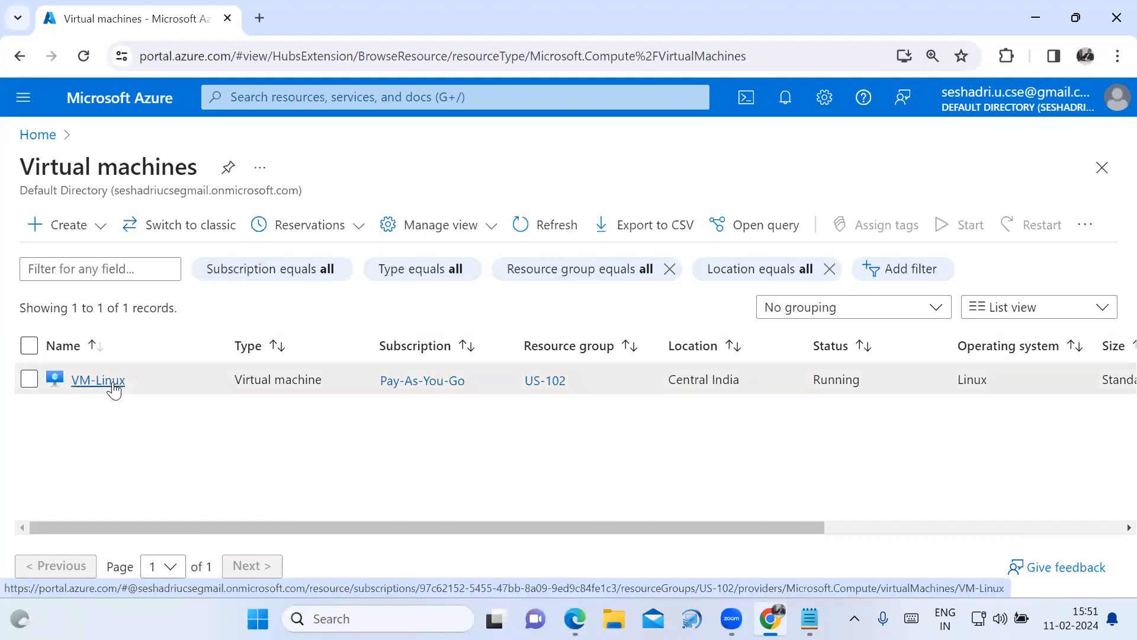
pyautogui.click(112, 389)
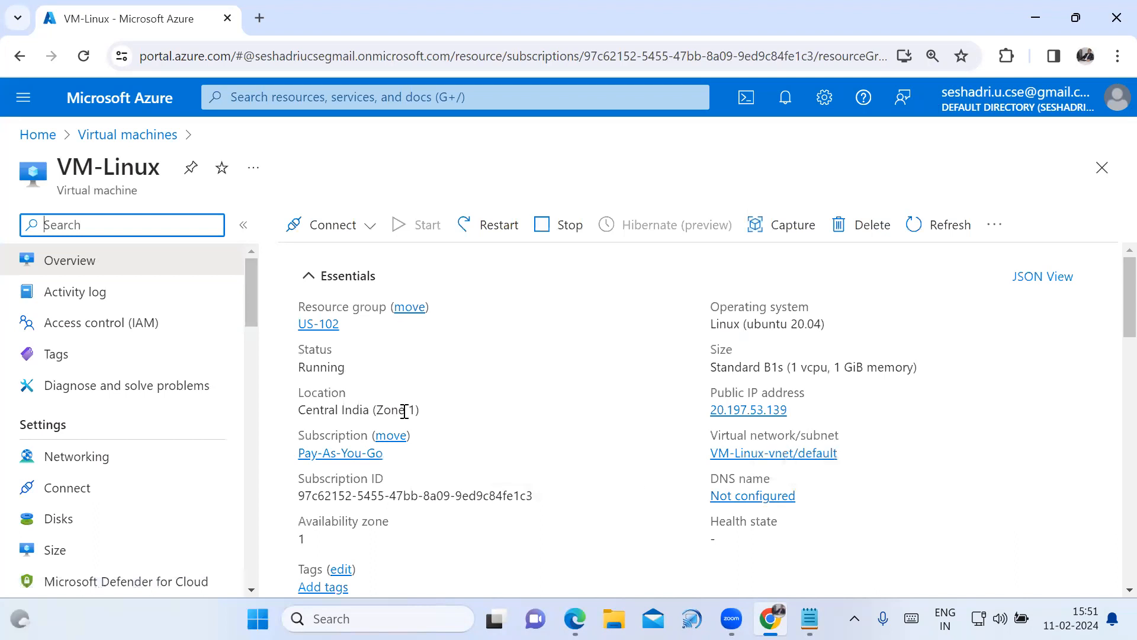
pyautogui.click(155, 333)
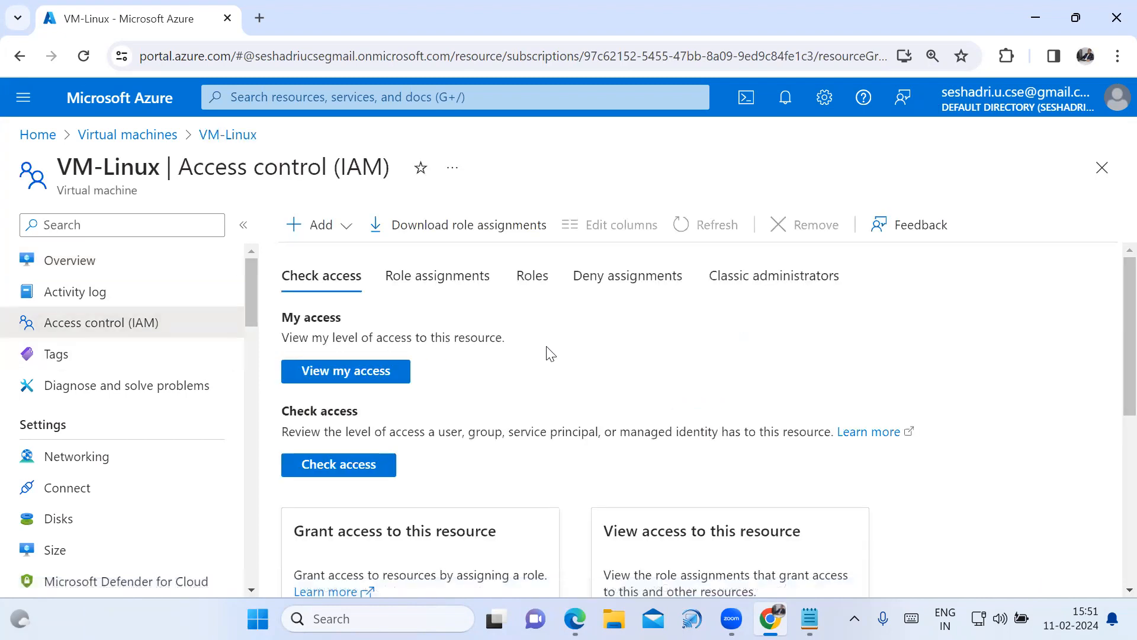
# Start a role assignment on VM-Linux with the Reader job function role and proceed to choosing its members
pyautogui.click(336, 232)
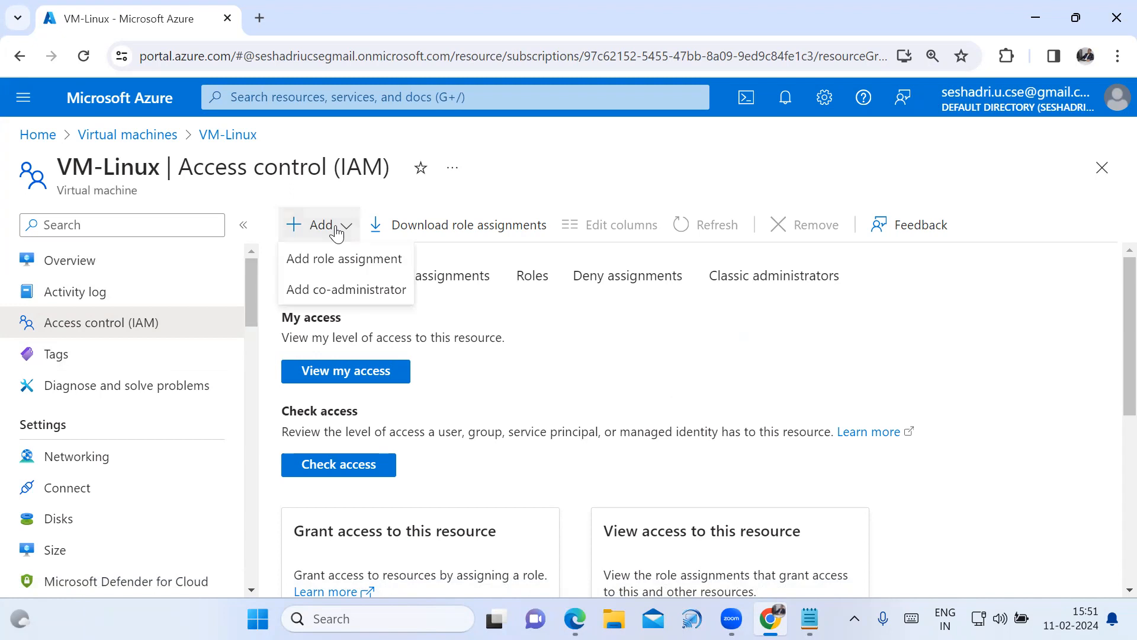
pyautogui.click(348, 266)
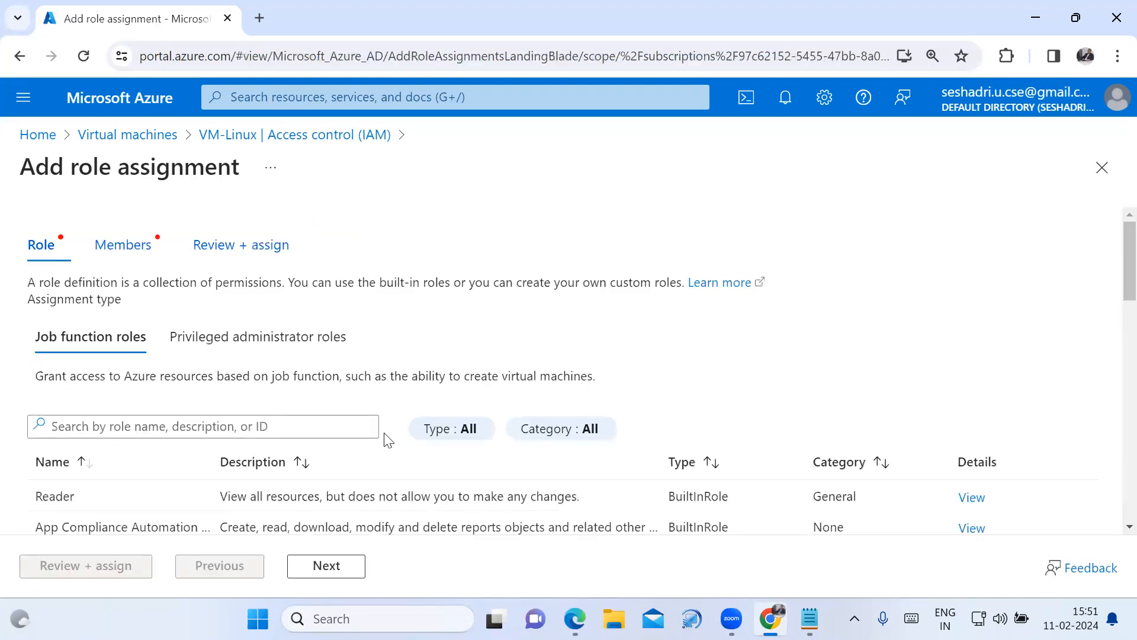
pyautogui.scroll(-1, 355, 445)
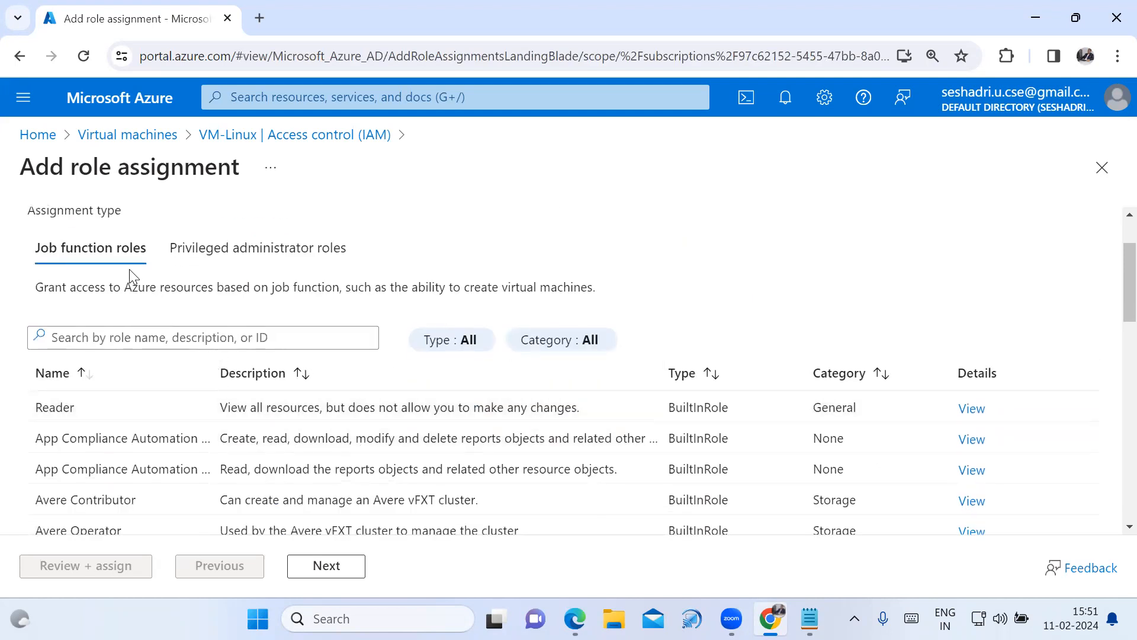
pyautogui.click(105, 417)
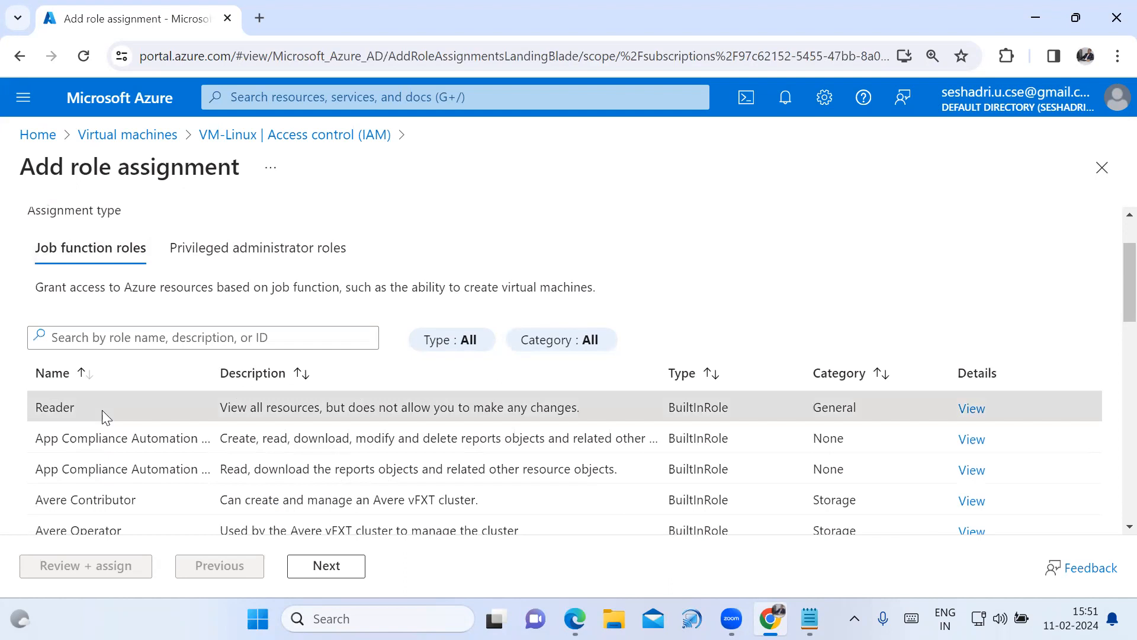
pyautogui.click(338, 573)
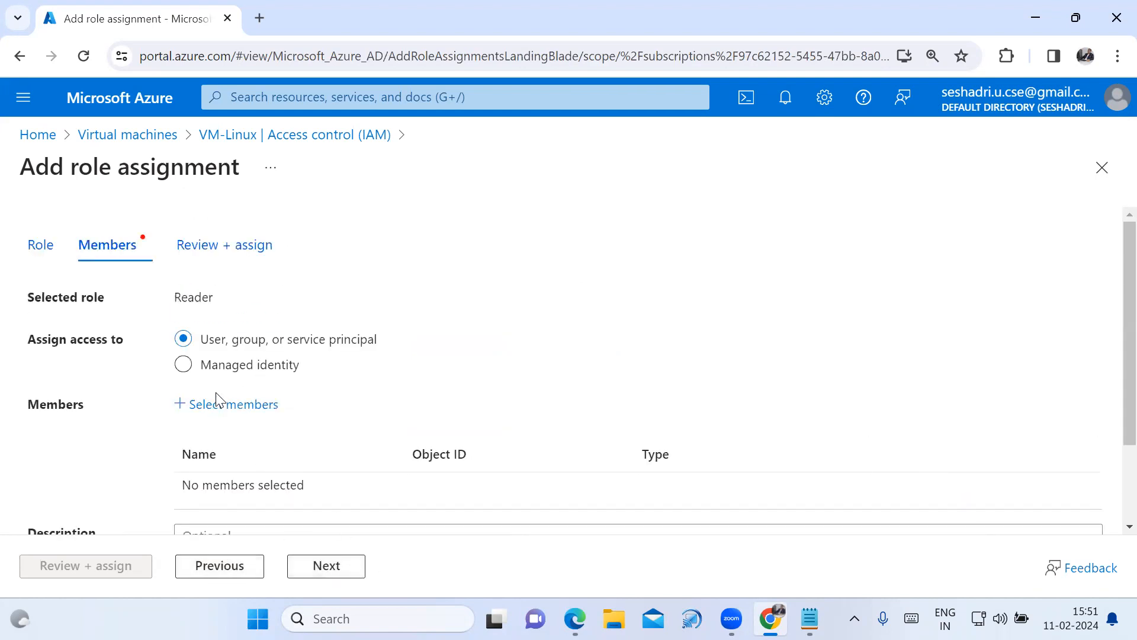
# Add userone as the member, then review and assign the Reader role on VM-Linux
pyautogui.click(220, 409)
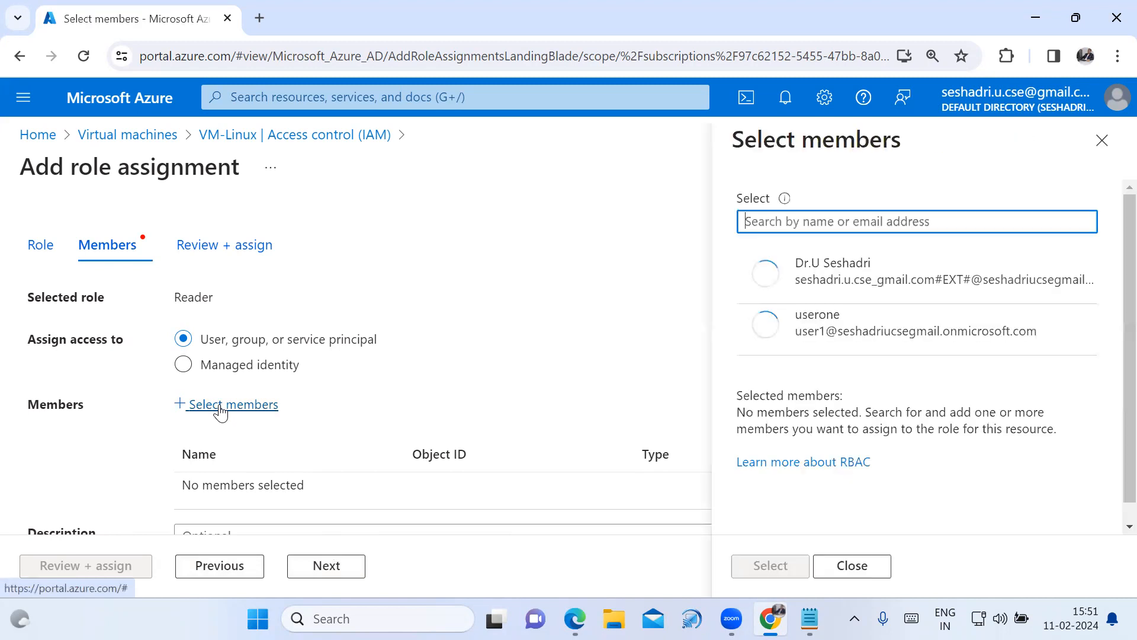
pyautogui.click(848, 345)
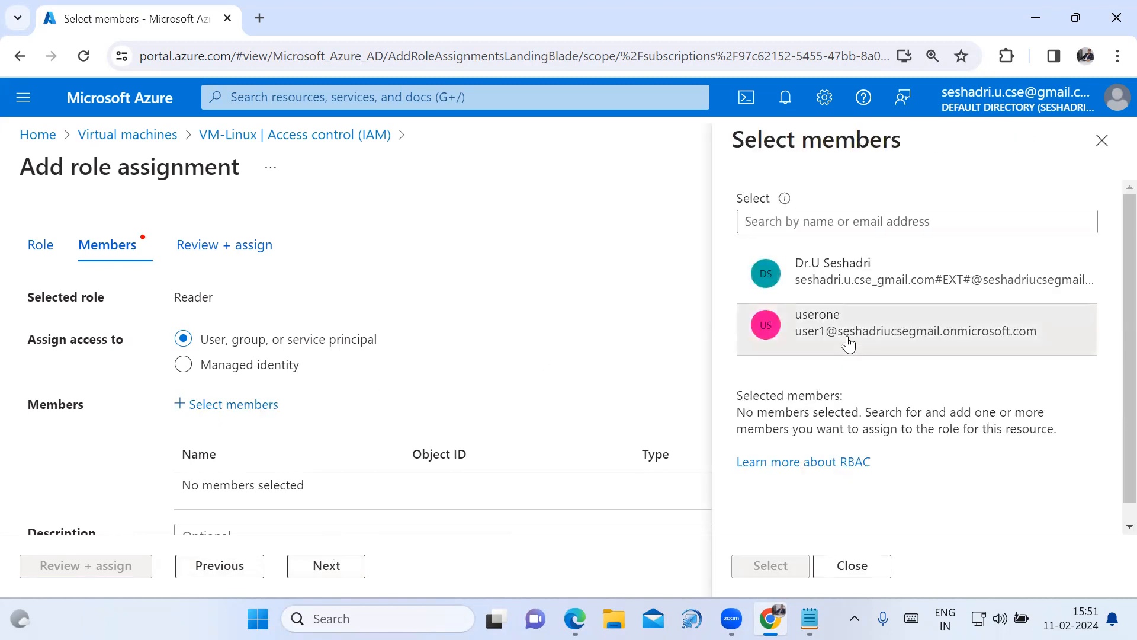
pyautogui.click(772, 572)
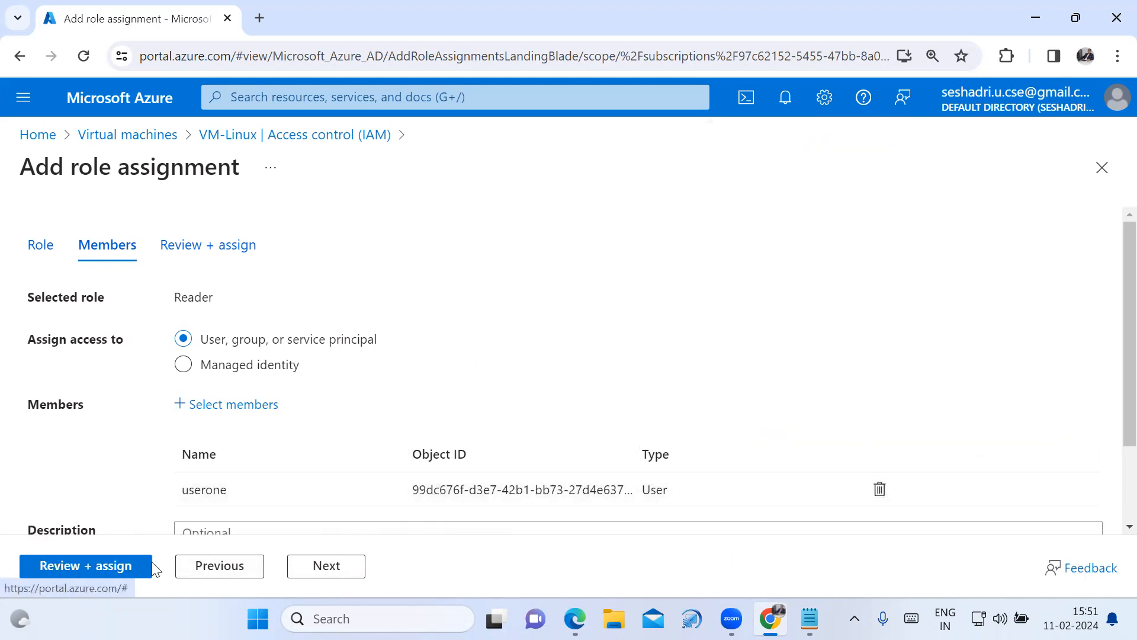
pyautogui.click(125, 572)
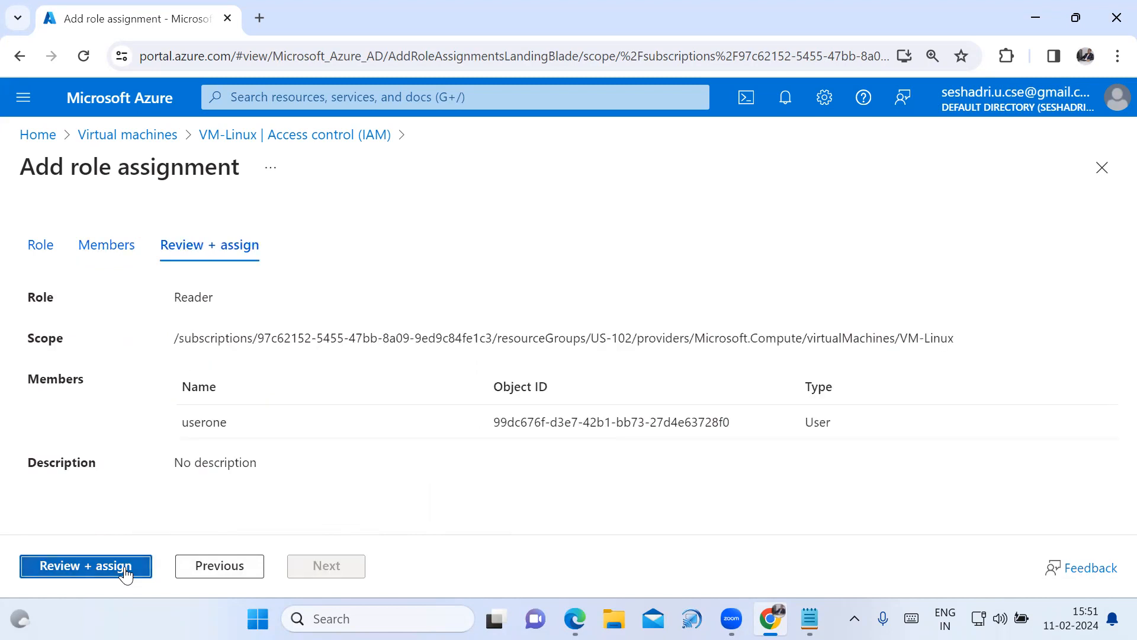
pyautogui.click(125, 567)
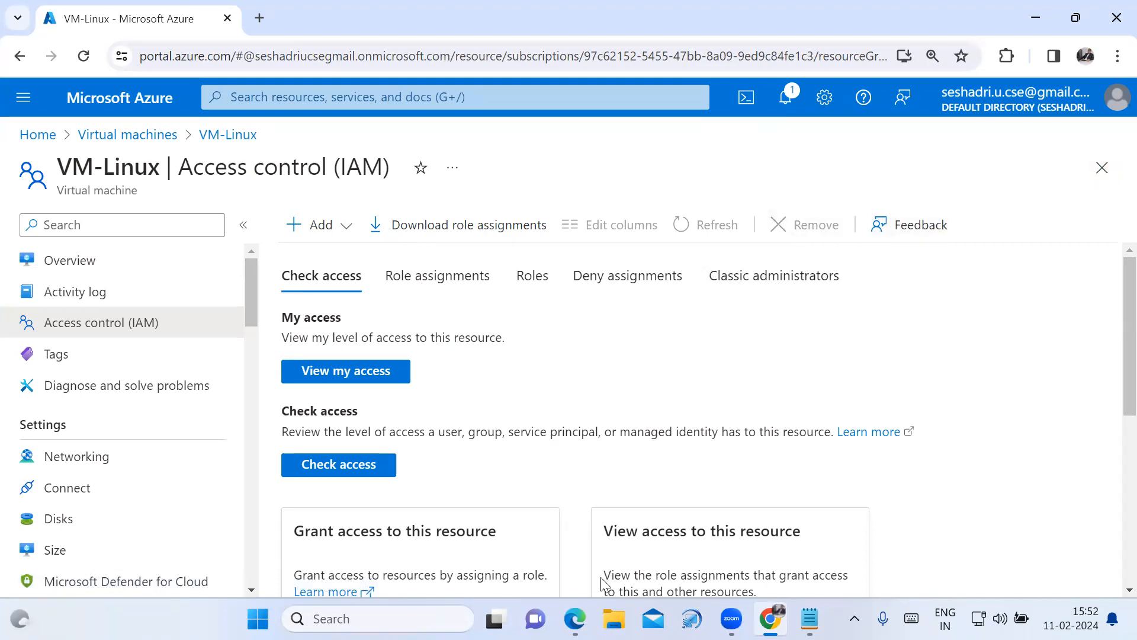
# Switch to Edge, refresh the user1 portal session and view its virtual machines list
pyautogui.moveTo(574, 619)
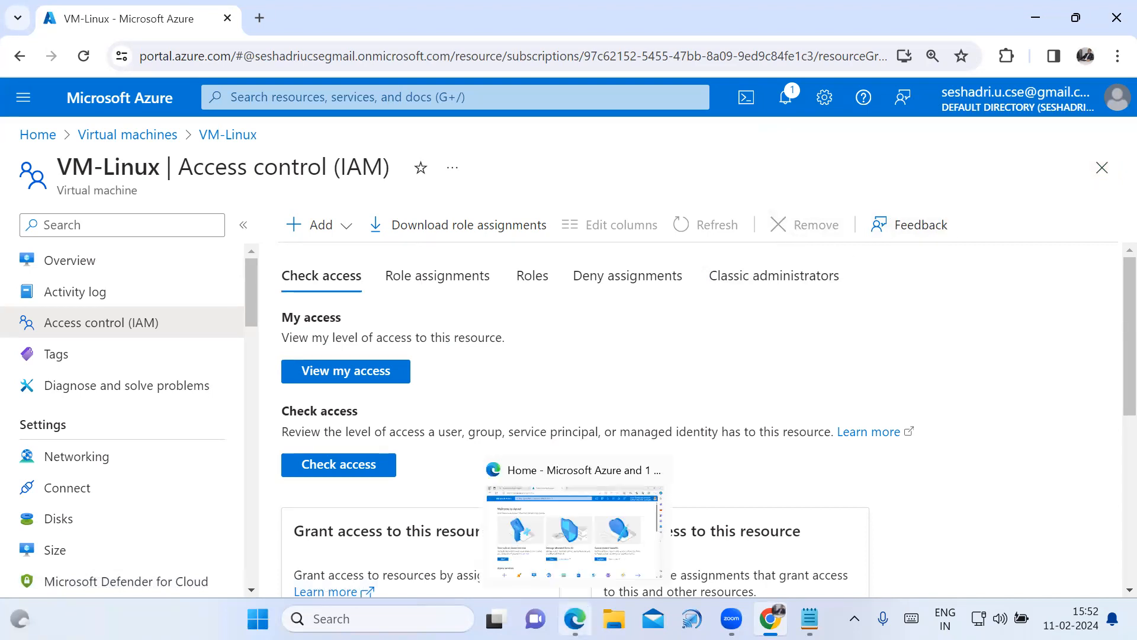
pyautogui.click(507, 471)
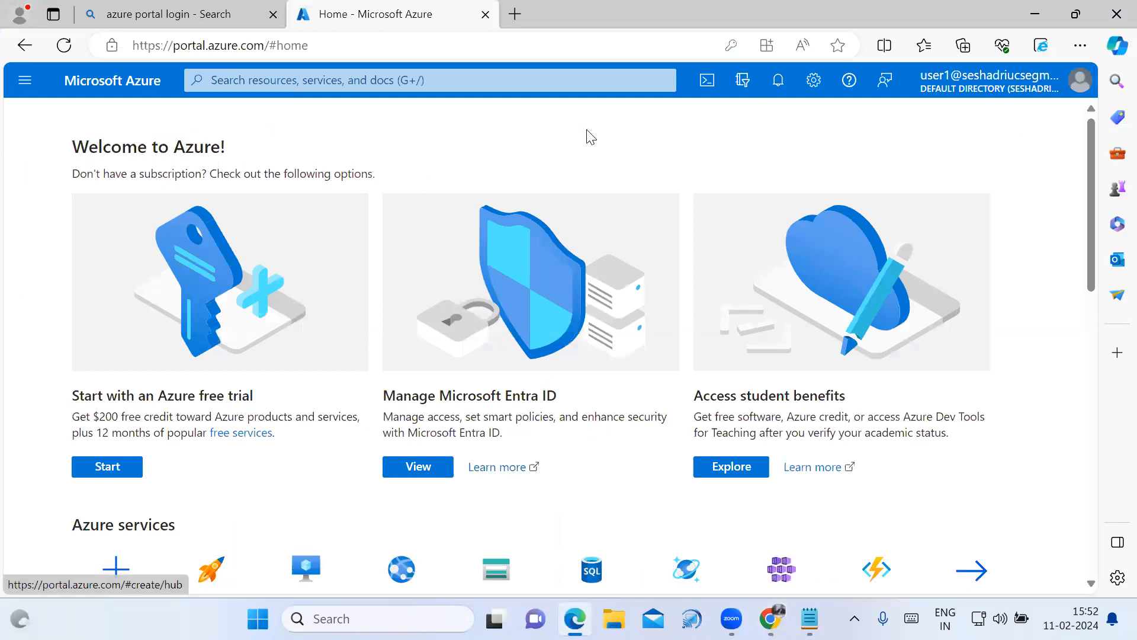
pyautogui.click(64, 45)
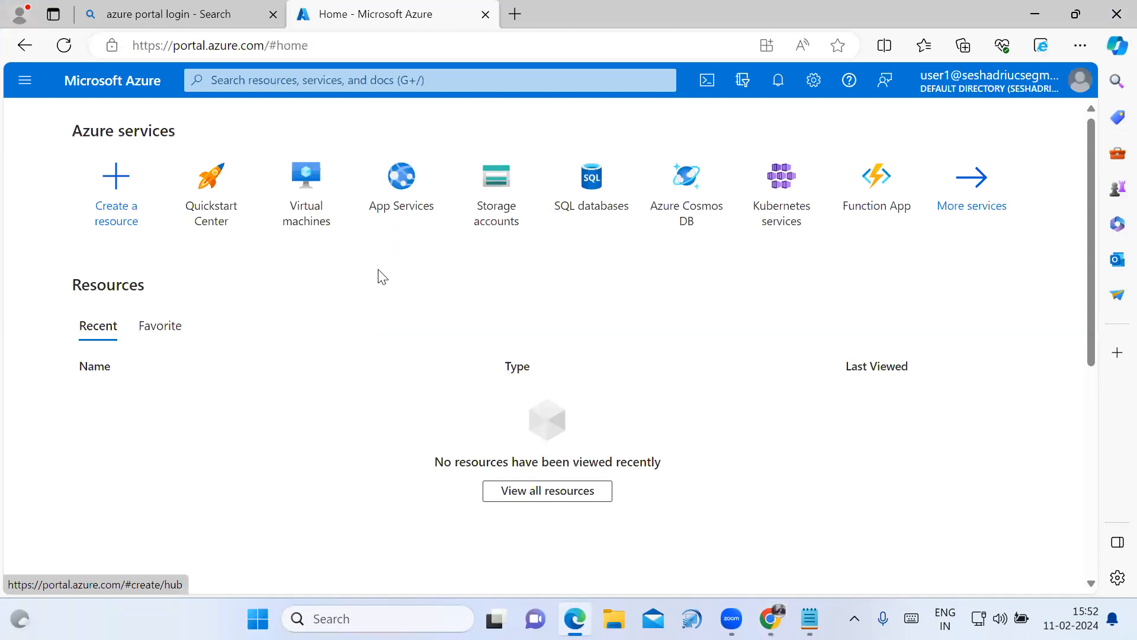
pyautogui.click(318, 225)
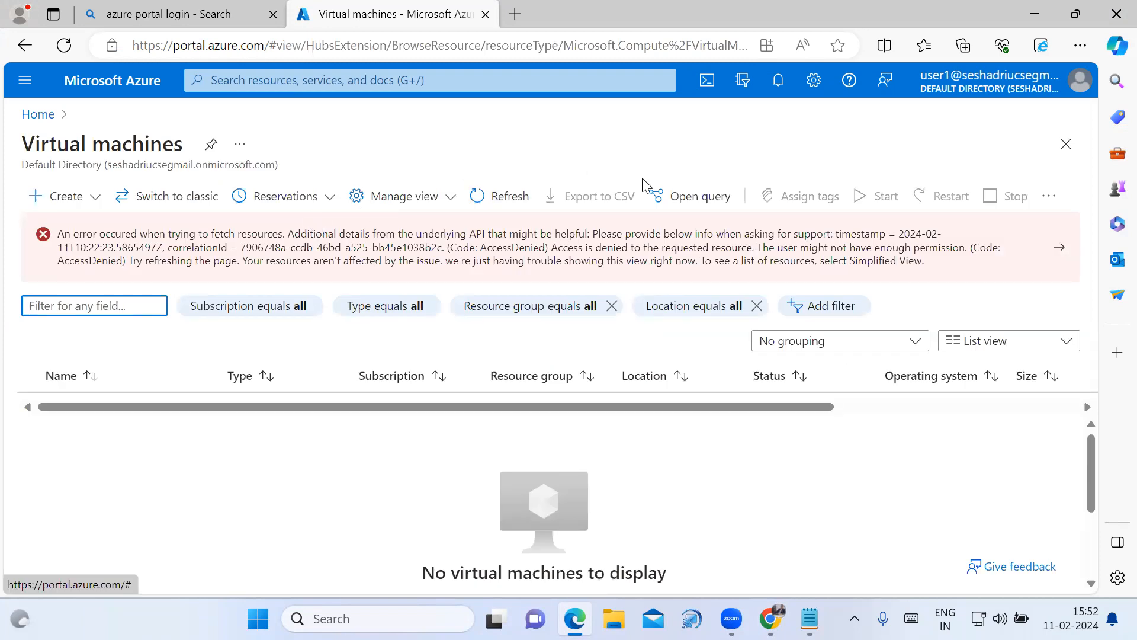
# Sign out of the user1 portal session and choose the user1 account to sign in again
pyautogui.click(989, 82)
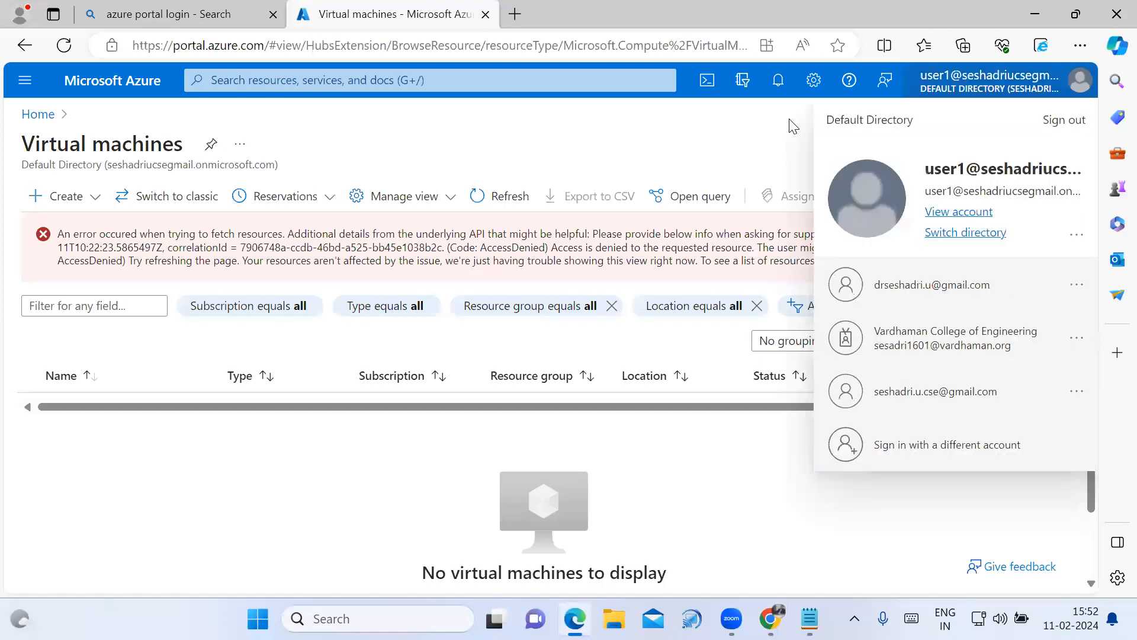
pyautogui.click(1063, 117)
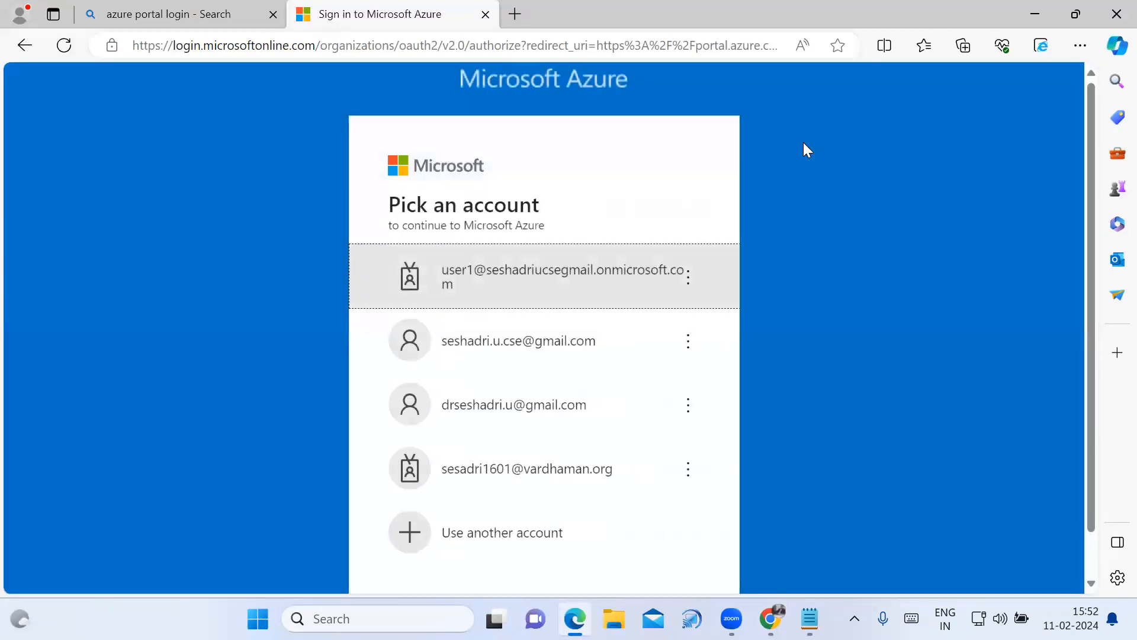
pyautogui.click(625, 274)
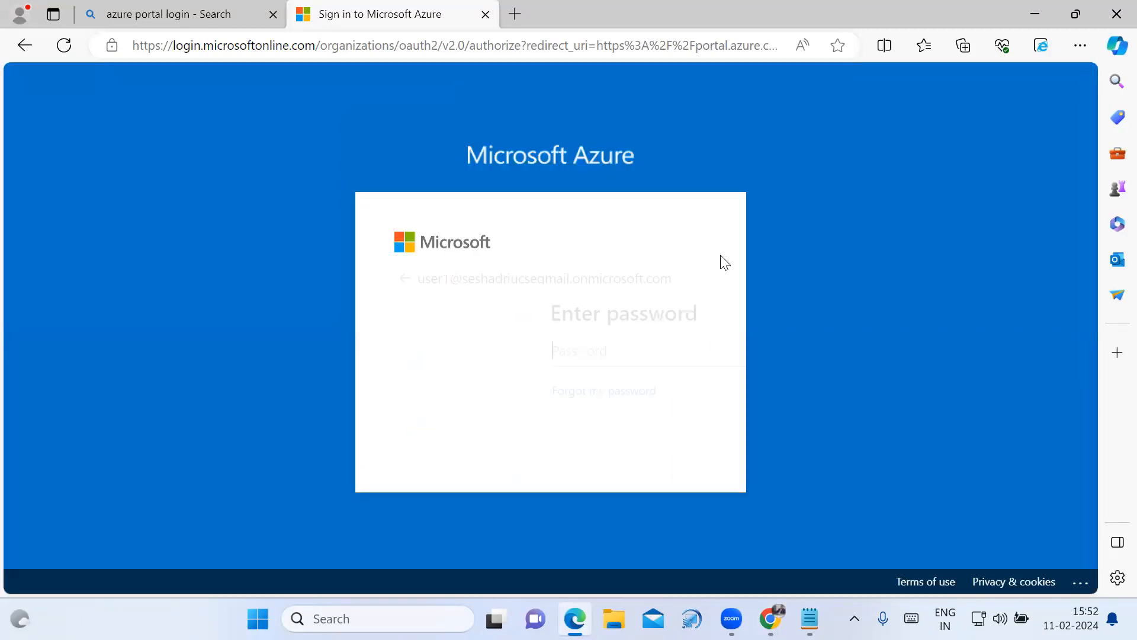
# Clear the prefilled password, enter the user1 account password and submit the sign-in
pyautogui.press('BackSpace')
pyautogui.press('BackSpace')
pyautogui.press('BackSpace')
pyautogui.press('BackSpace')
pyautogui.press('BackSpace')
pyautogui.press('BackSpace')
pyautogui.press('BackSpace')
pyautogui.press('BackSpace')
pyautogui.press('BackSpace')
pyautogui.press('BackSpace')
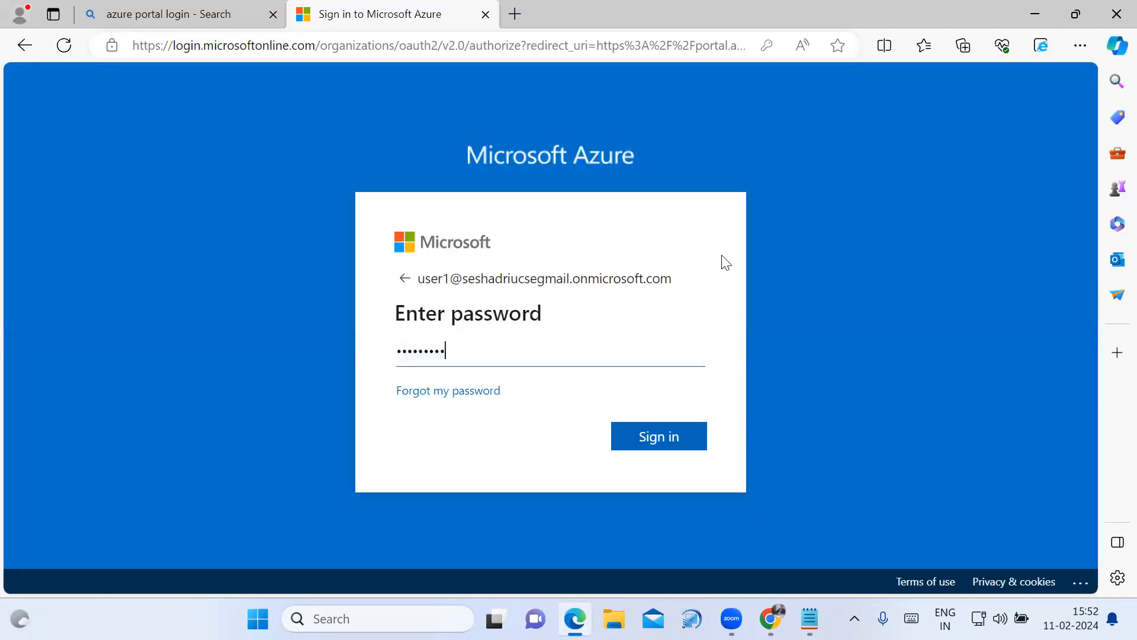
pyautogui.write('P')
pyautogui.click(684, 450)
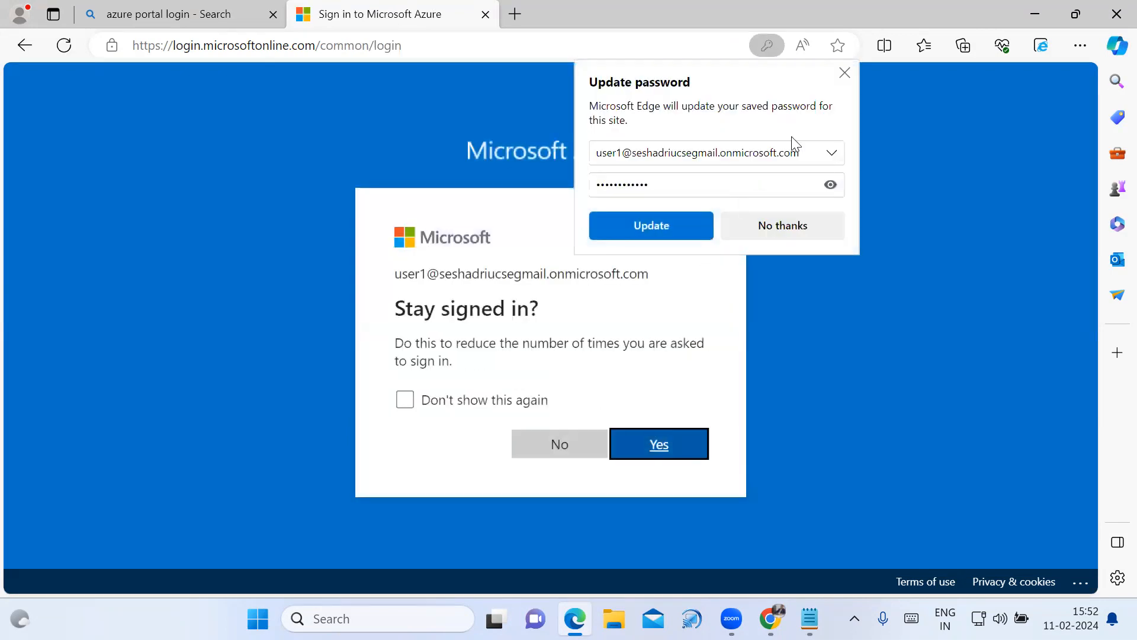
# Dismiss the password update, stay signed in as user1, and open VM-Linux from the virtual machines list
pyautogui.click(844, 72)
pyautogui.click(651, 452)
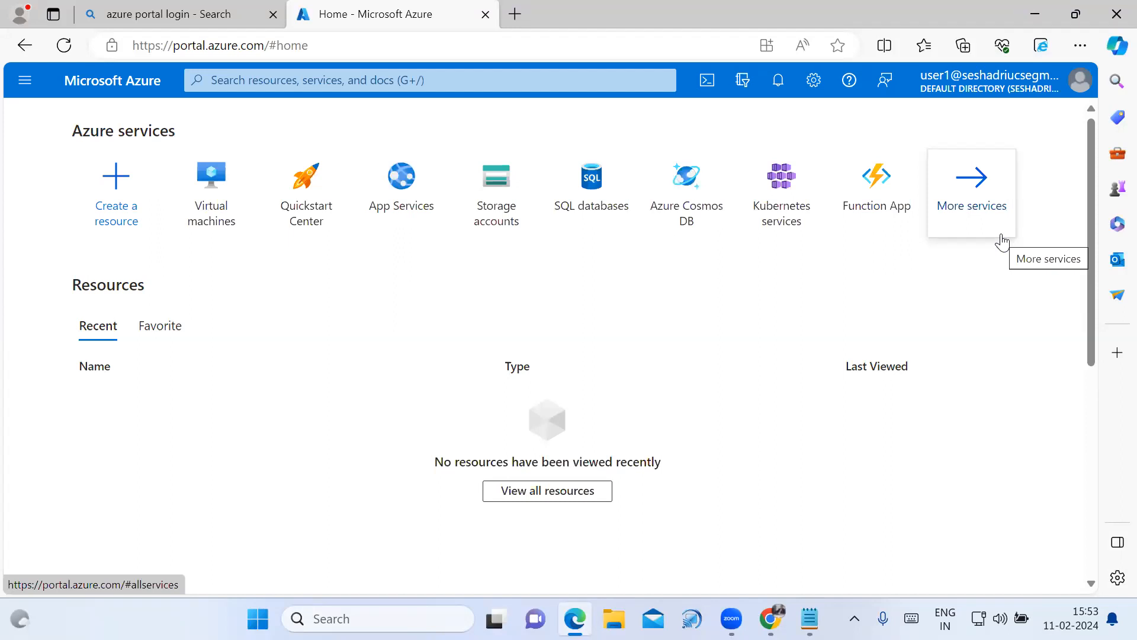
pyautogui.click(217, 212)
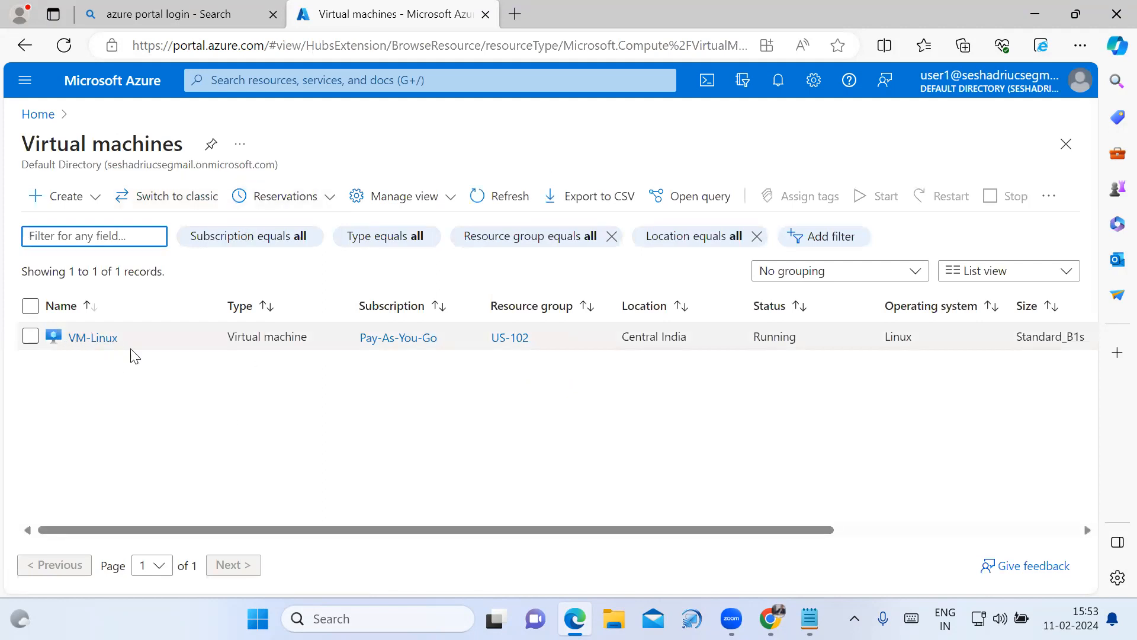
pyautogui.click(78, 343)
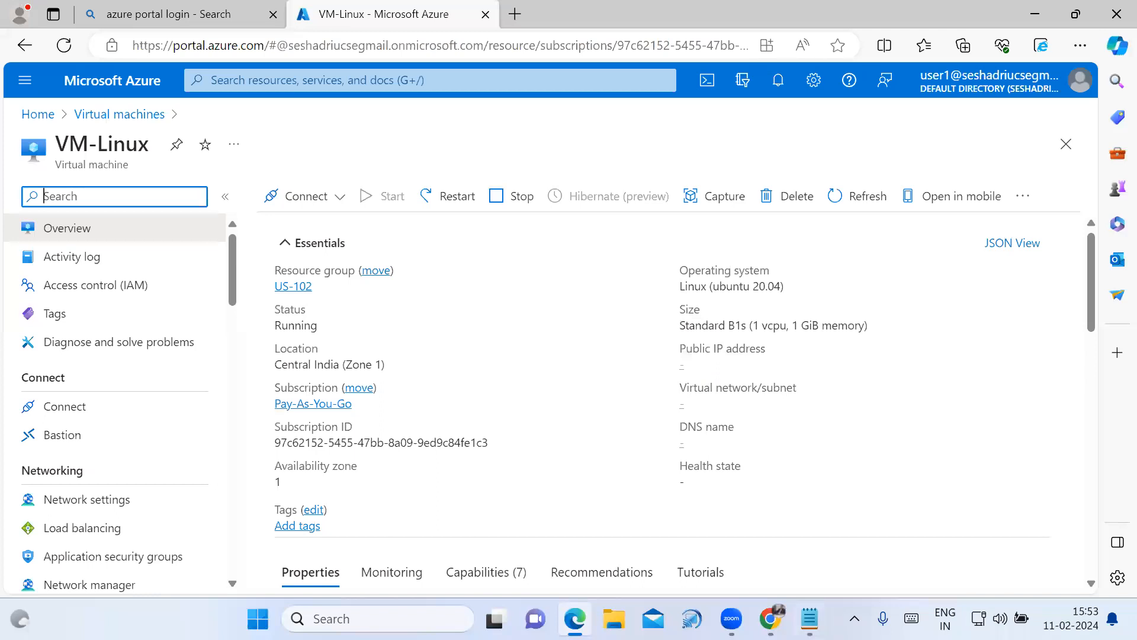
# Switch to Notepad, highlight the Reader Role definition, and return to the VM-Linux page in Edge
pyautogui.click(809, 619)
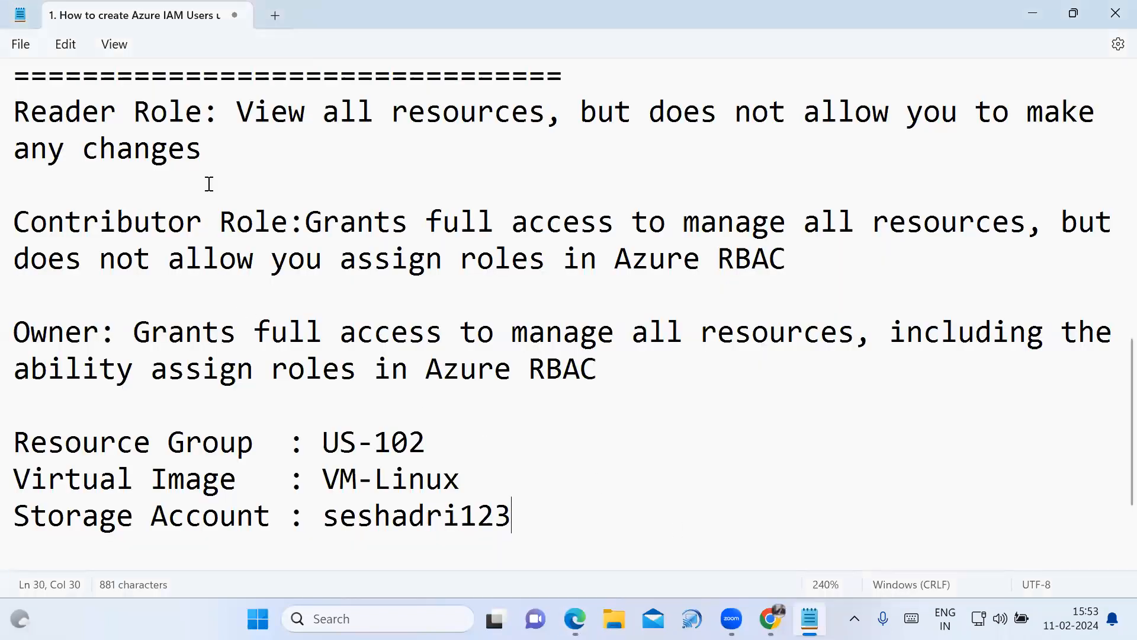
pyautogui.moveTo(236, 112); pyautogui.dragTo(326, 145)
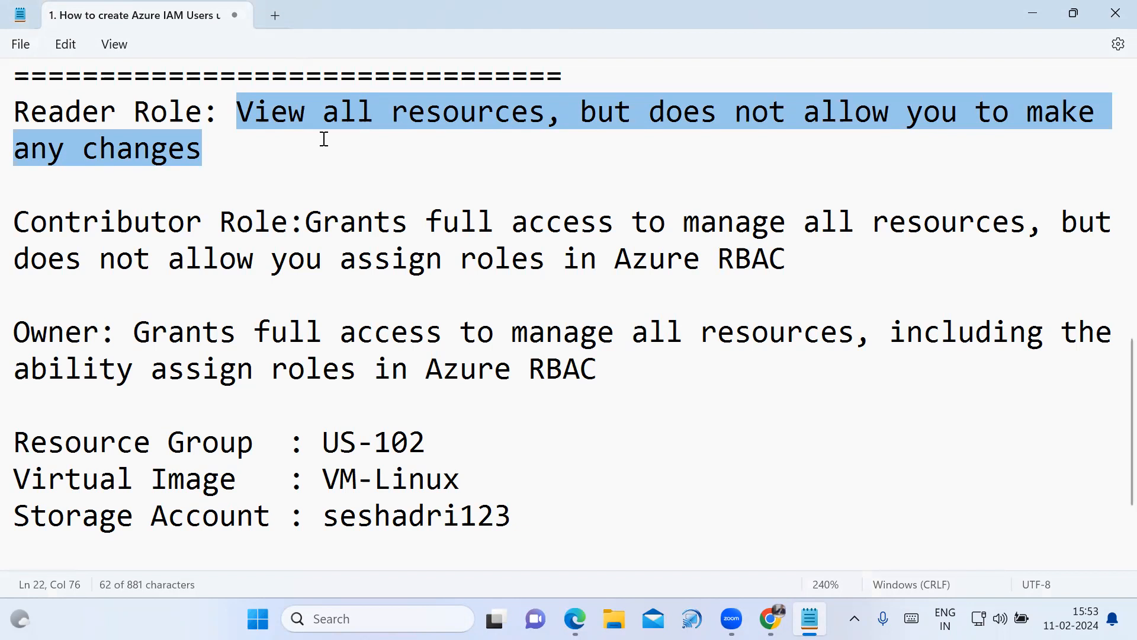
pyautogui.hotkey('alt', 'Tab')
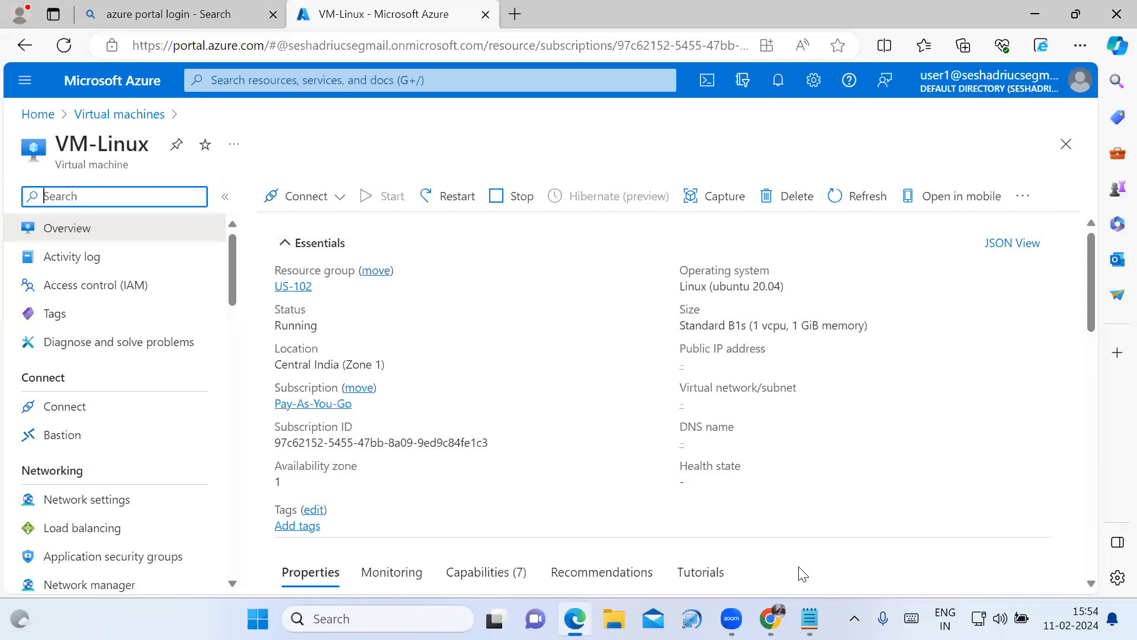
# Switch to the admin portal session in Chrome and open Access Control (IAM) for the storage account in US-102
pyautogui.click(770, 618)
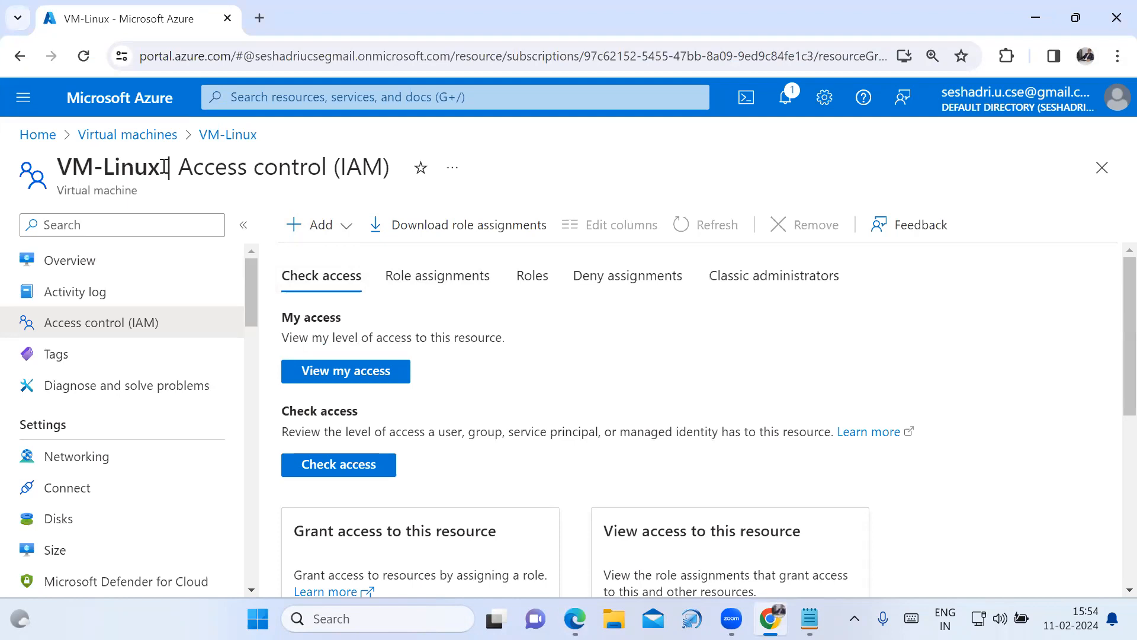
pyautogui.click(46, 135)
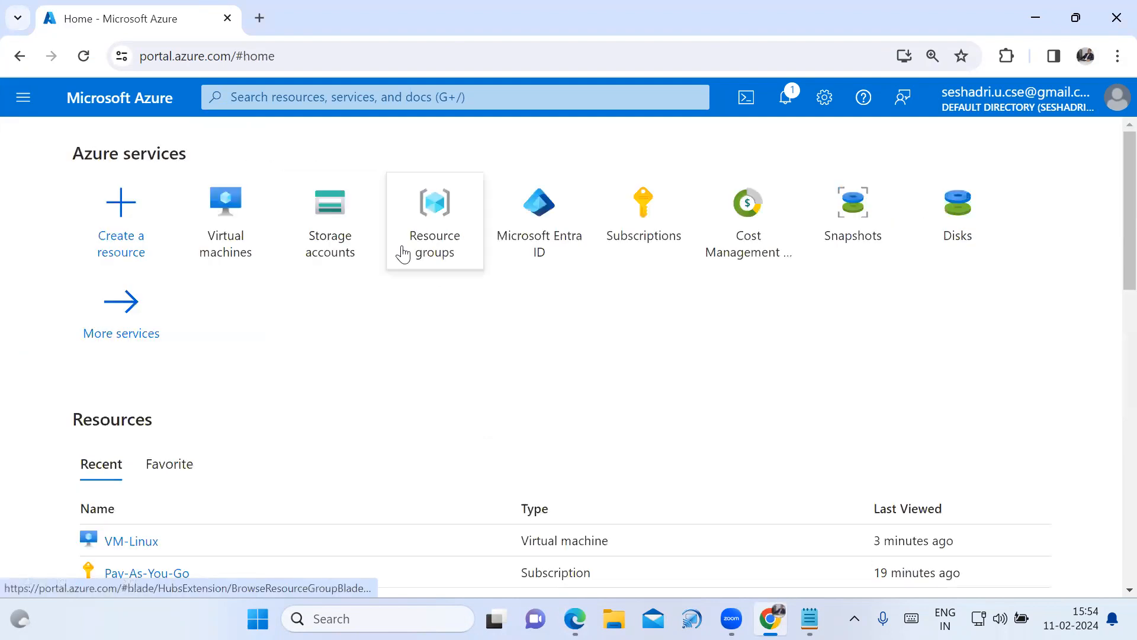
pyautogui.click(328, 256)
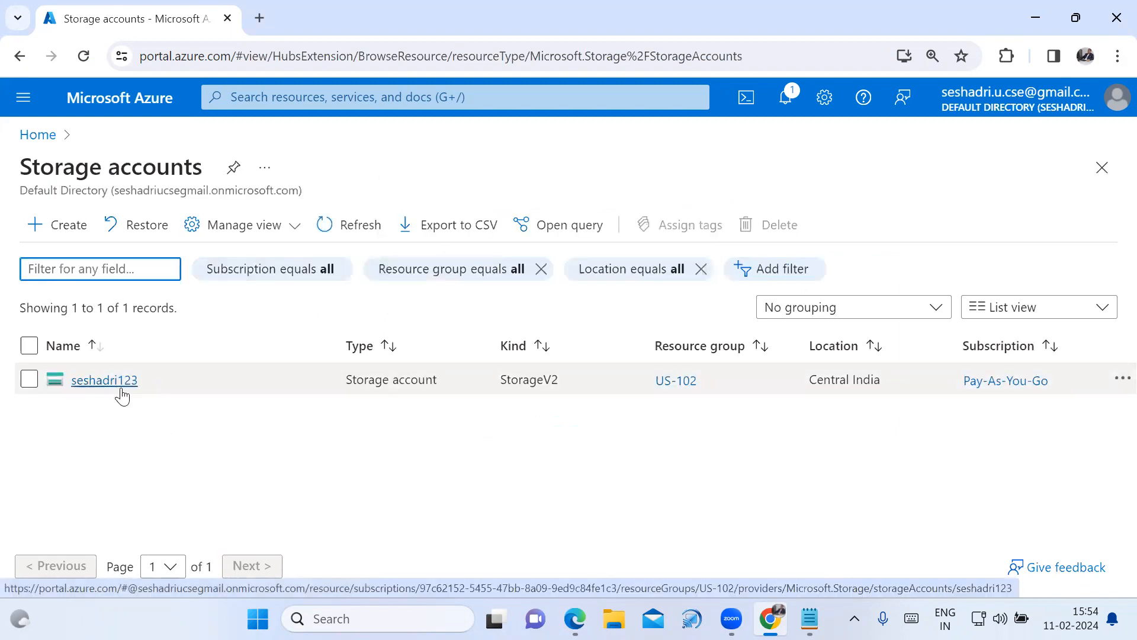
pyautogui.click(122, 391)
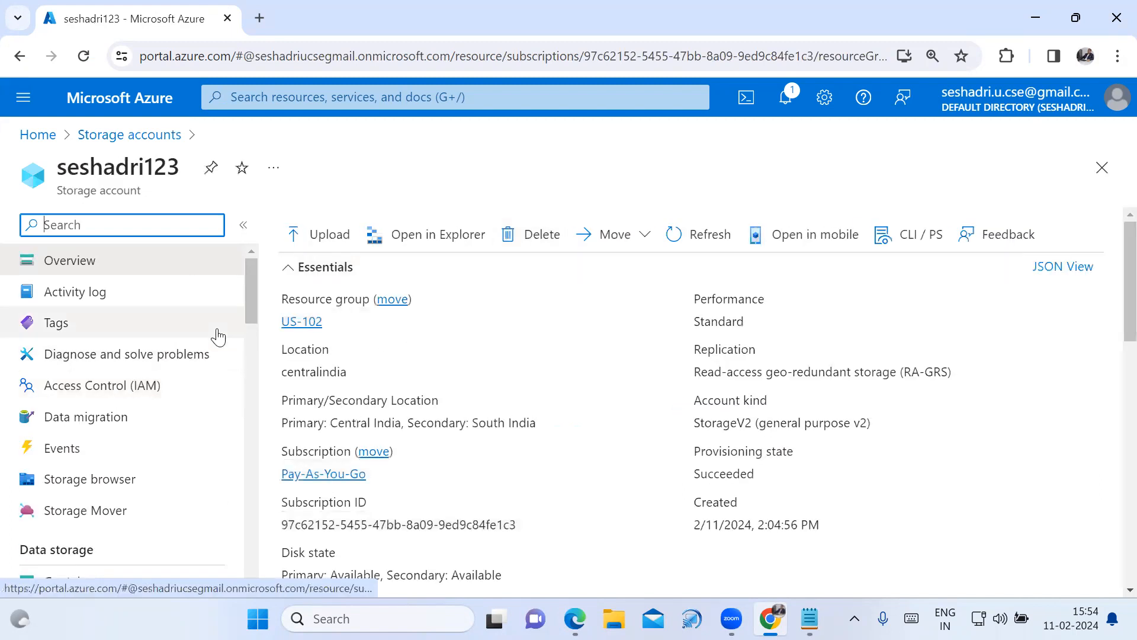
pyautogui.click(131, 395)
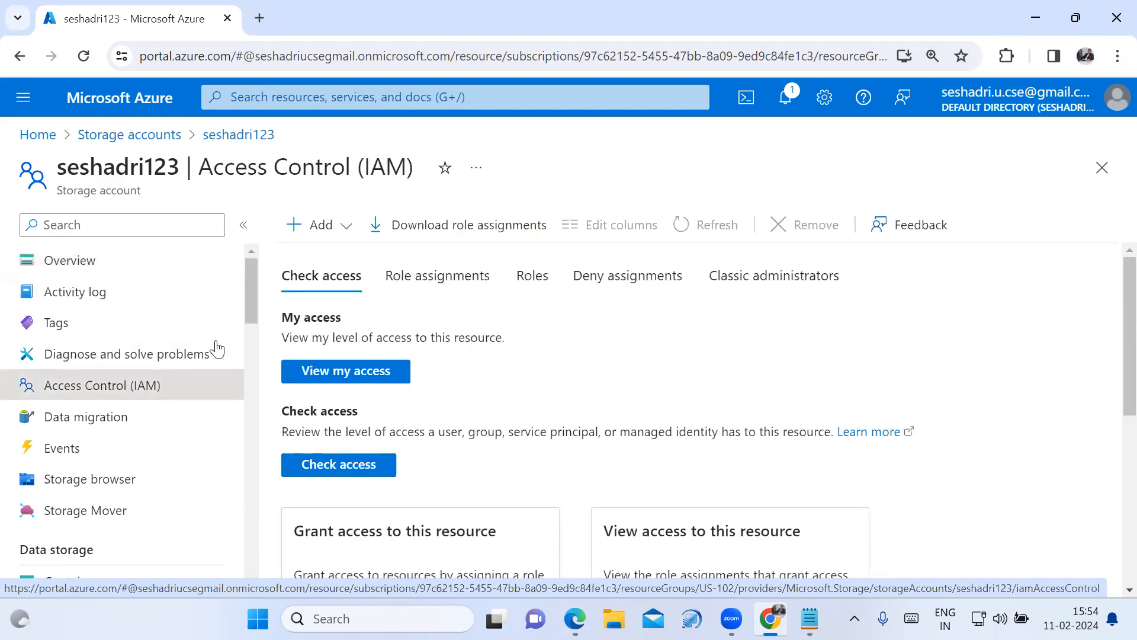
# Start a role assignment on the storage account and choose the privileged administrator role Contributor
pyautogui.click(336, 235)
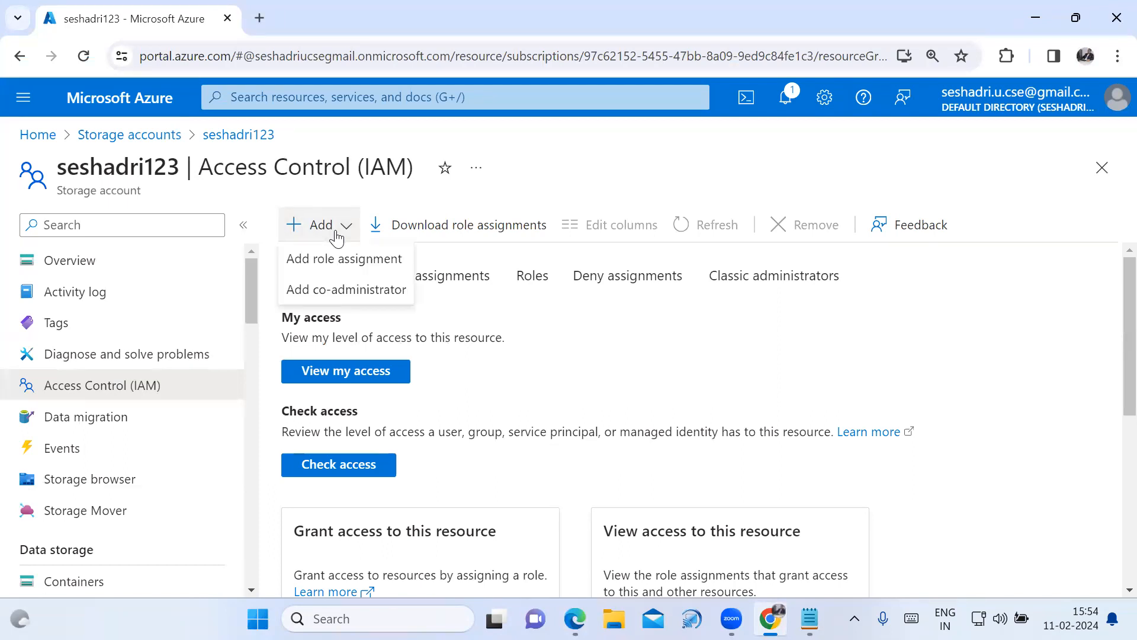
pyautogui.click(344, 261)
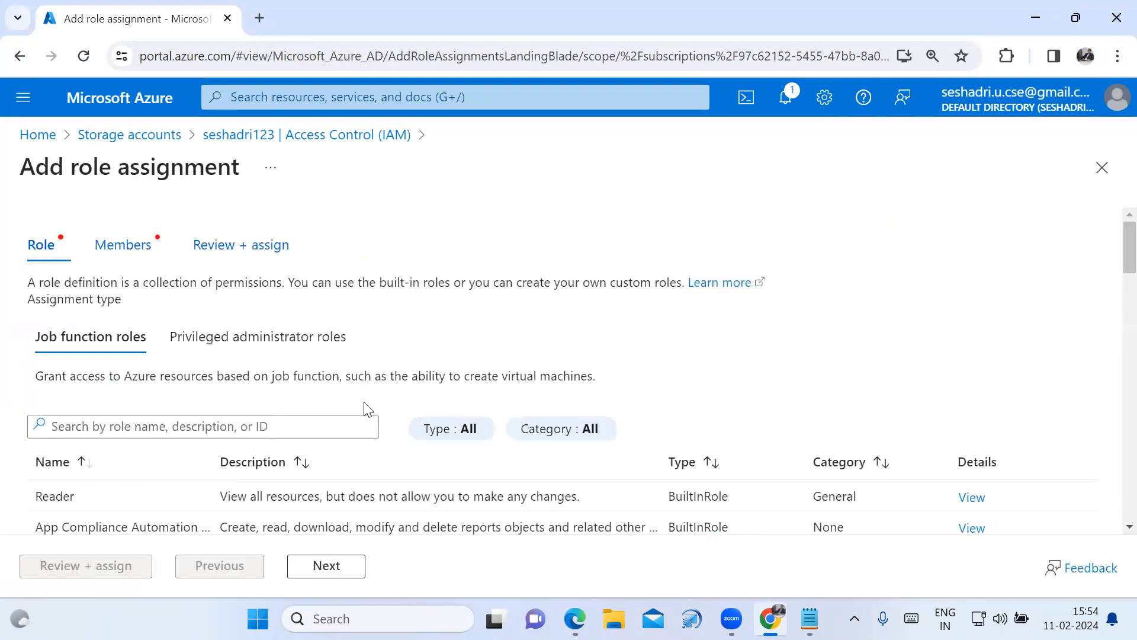
pyautogui.click(211, 349)
pyautogui.scroll(-2, 202, 429)
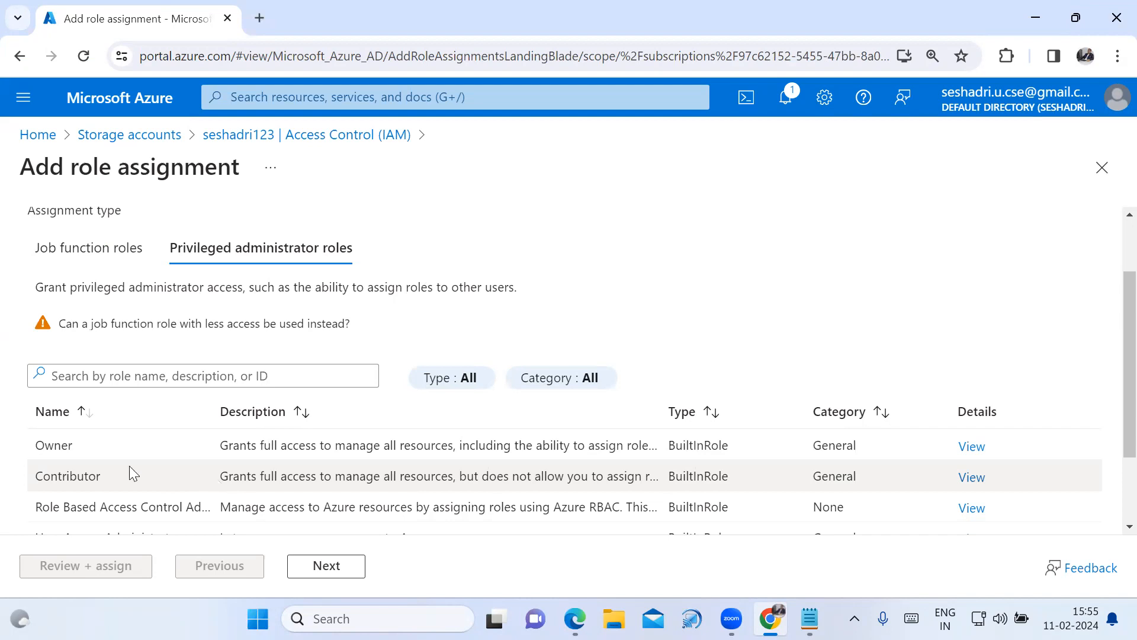
pyautogui.click(75, 478)
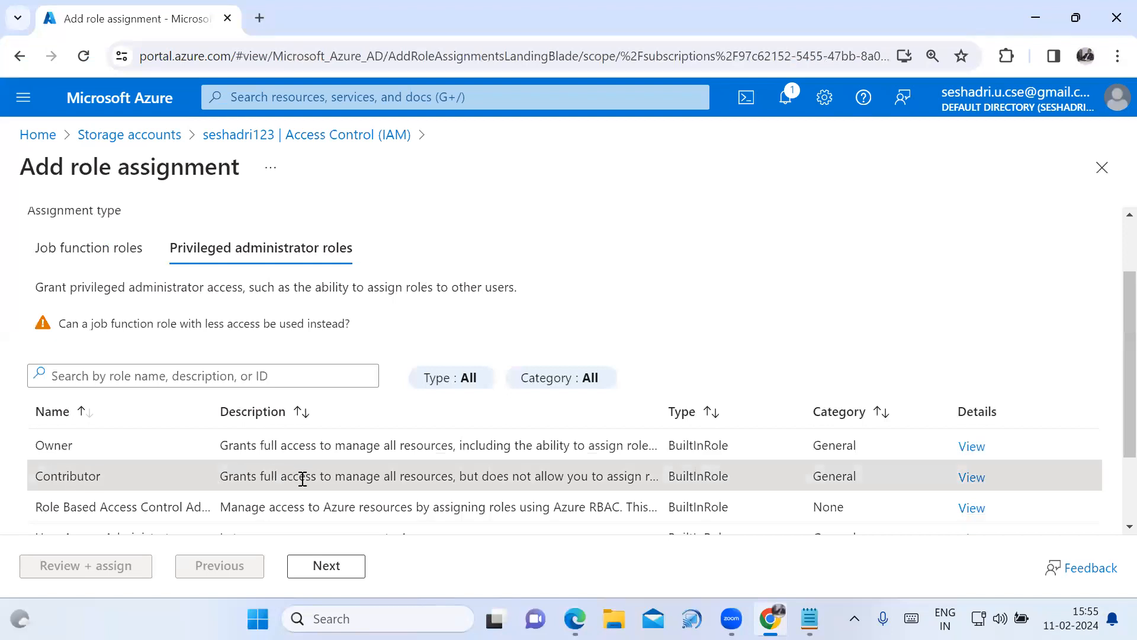
pyautogui.click(328, 570)
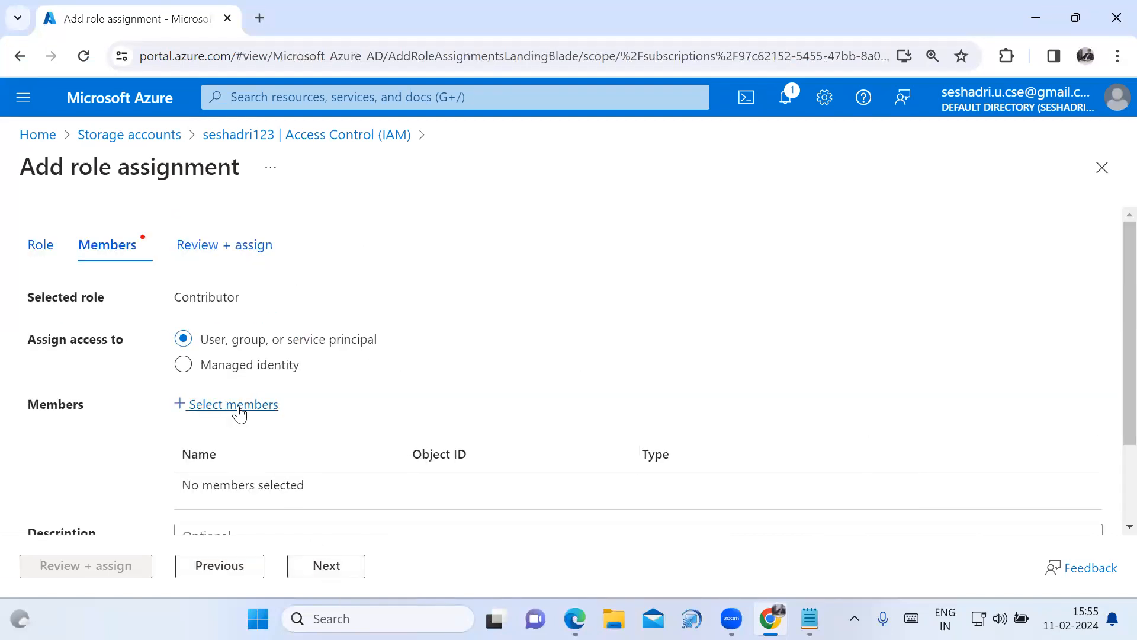
# Add userone as the member, then review and assign the Contributor role on the storage account
pyautogui.click(239, 414)
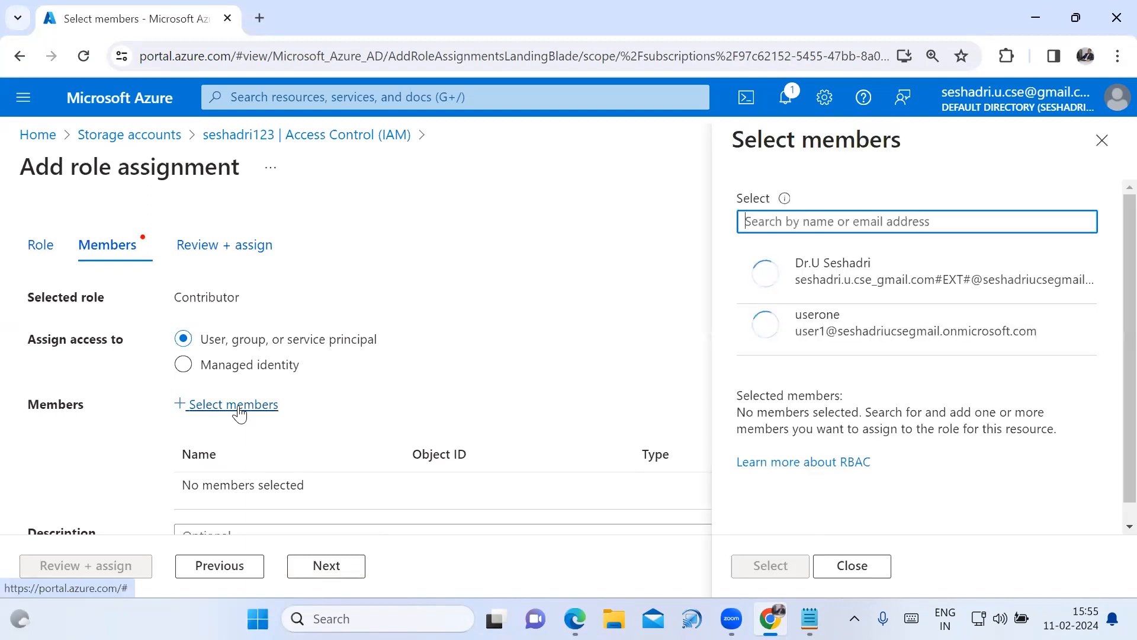
pyautogui.click(803, 327)
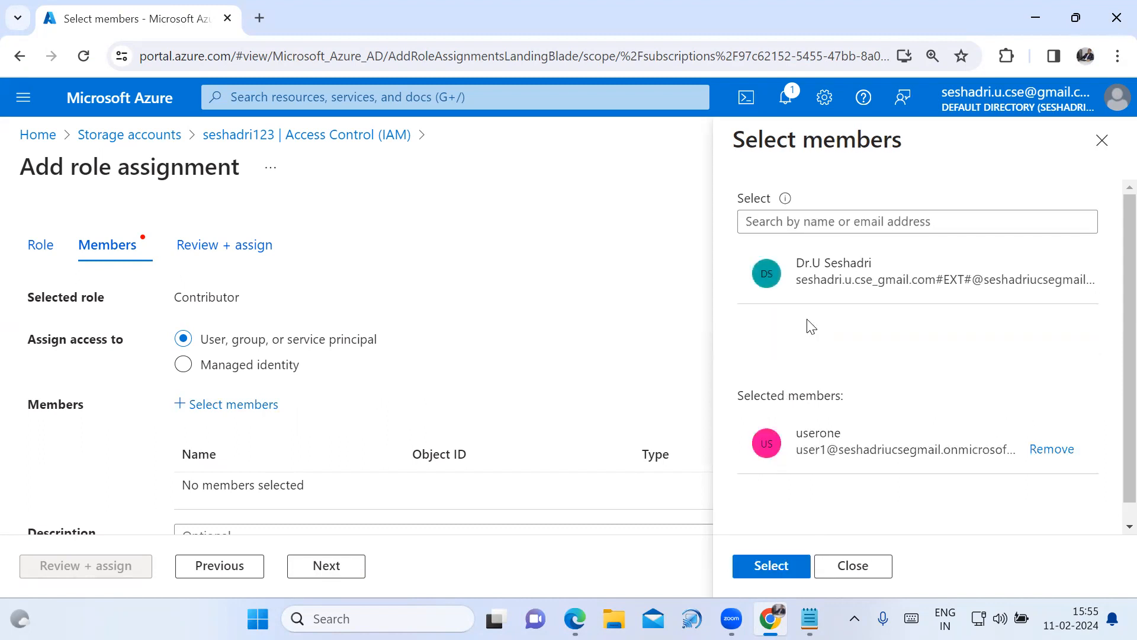
pyautogui.click(772, 567)
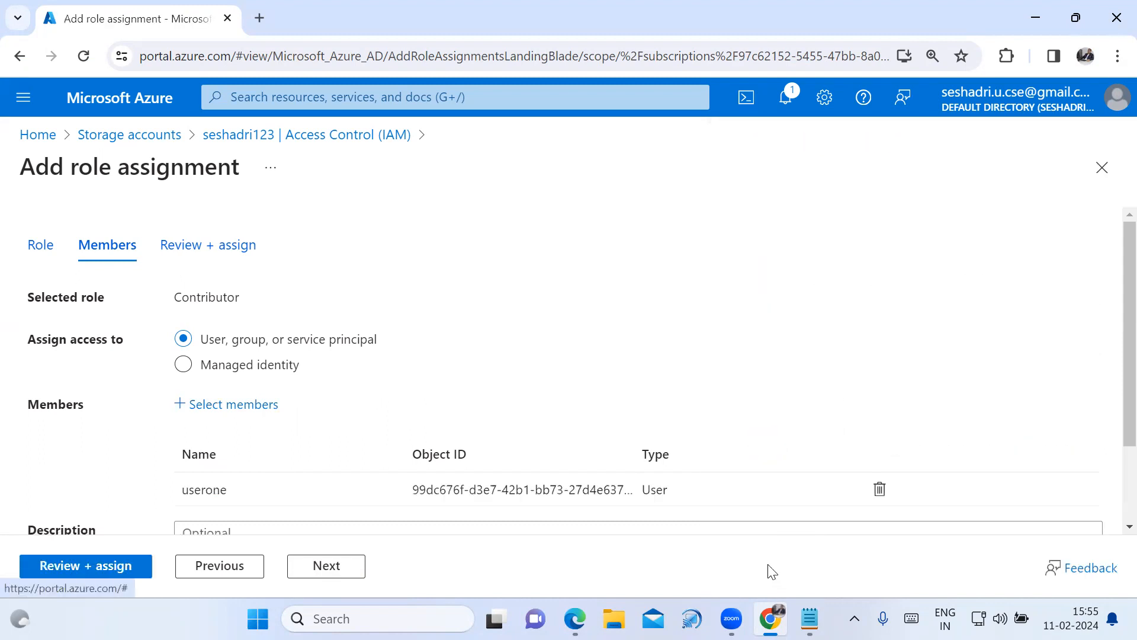
pyautogui.click(327, 565)
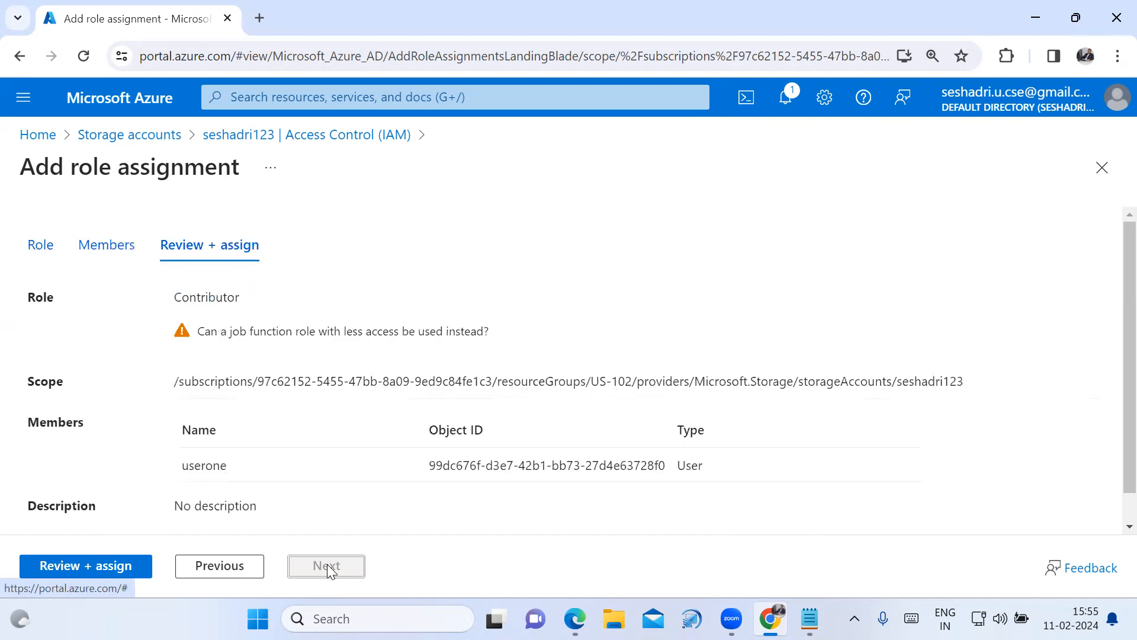
pyautogui.click(128, 569)
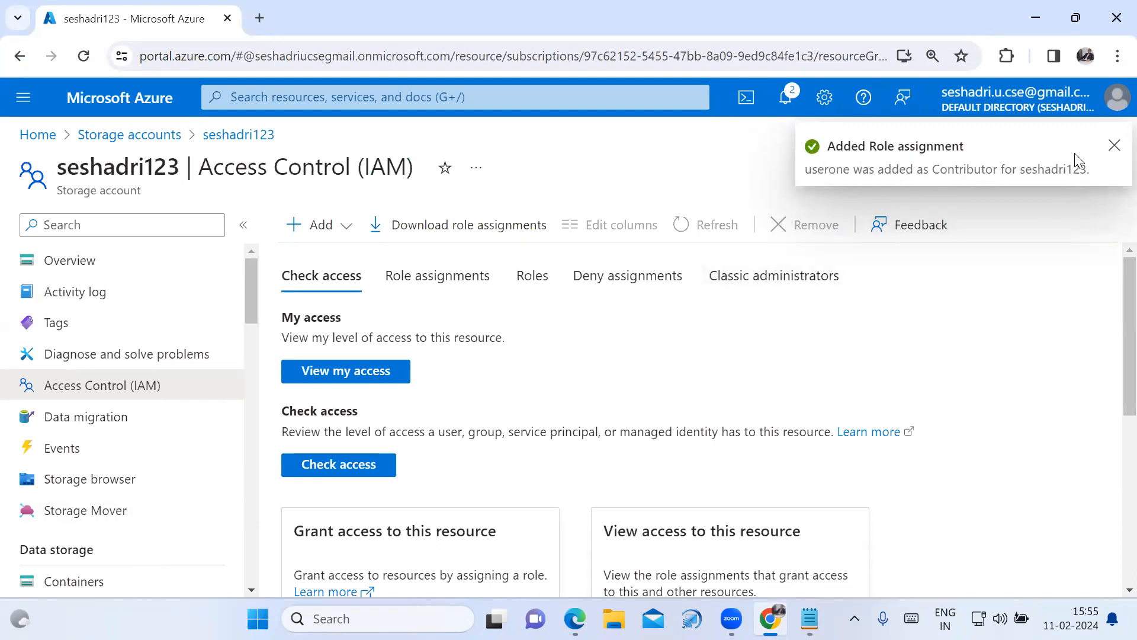
pyautogui.click(1114, 145)
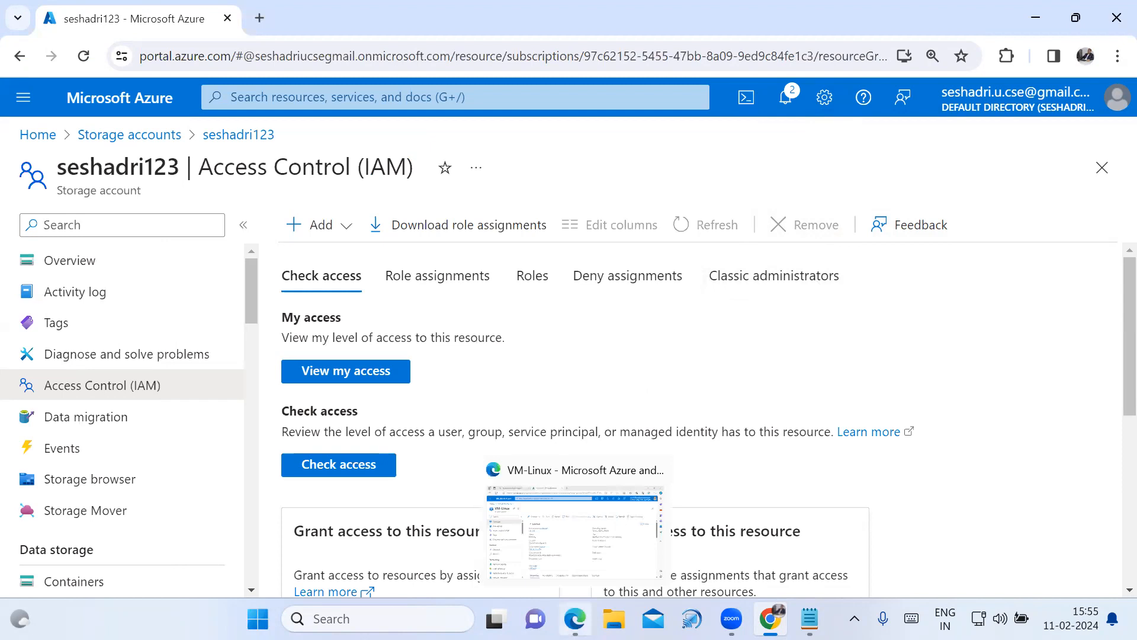
# Switch to Edge, sign out of the portal session, and choose the user1 account for signing in again
pyautogui.click(575, 619)
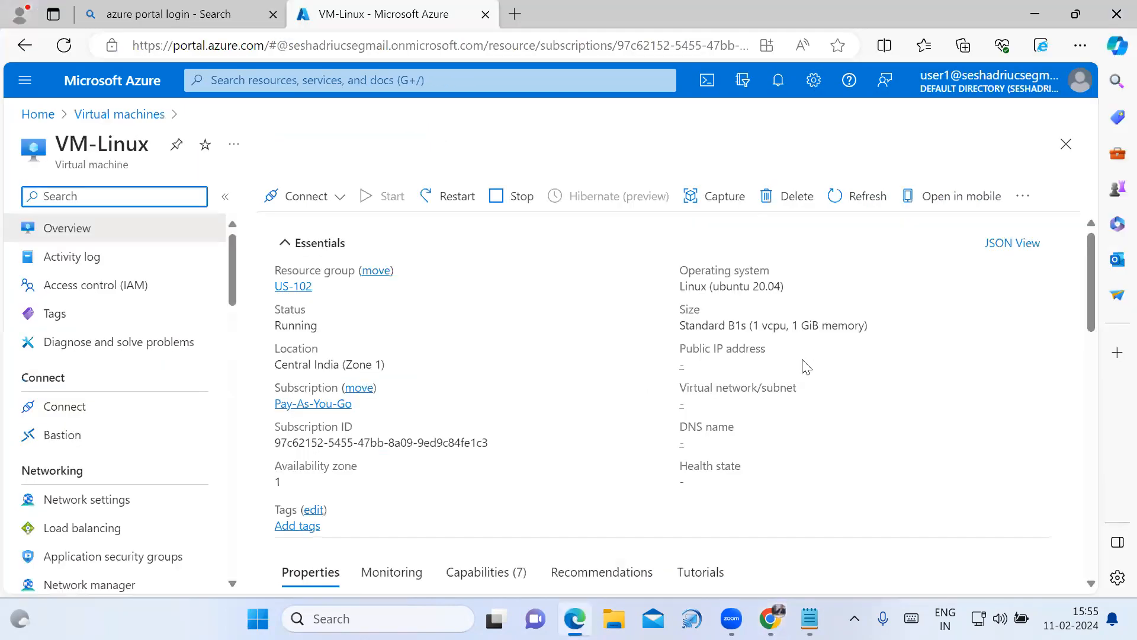
pyautogui.click(1076, 80)
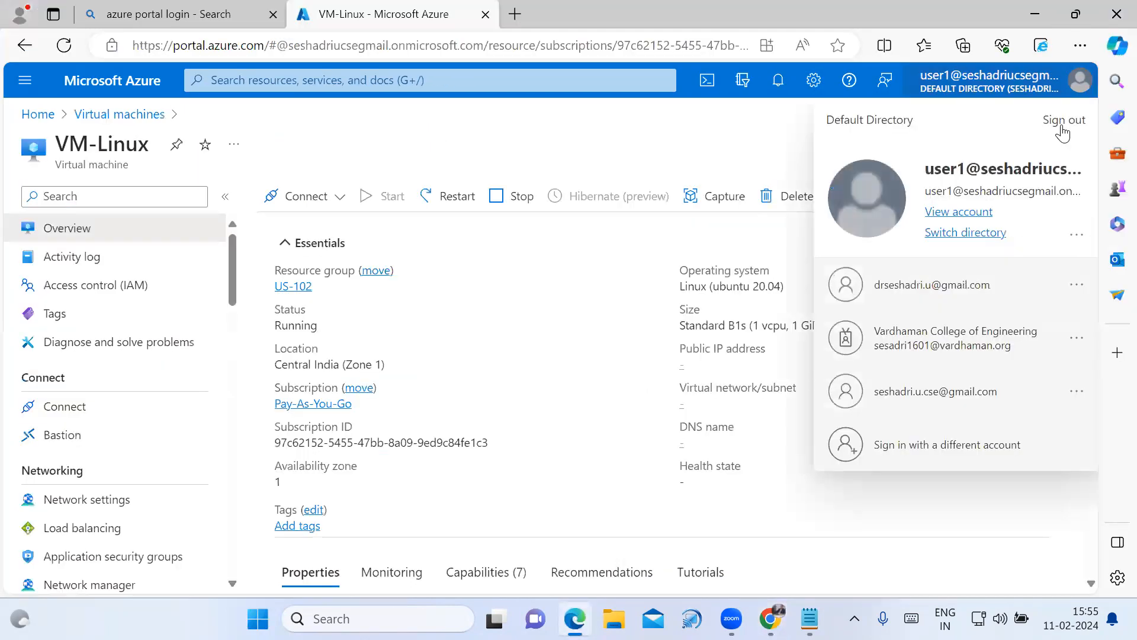
pyautogui.click(1062, 124)
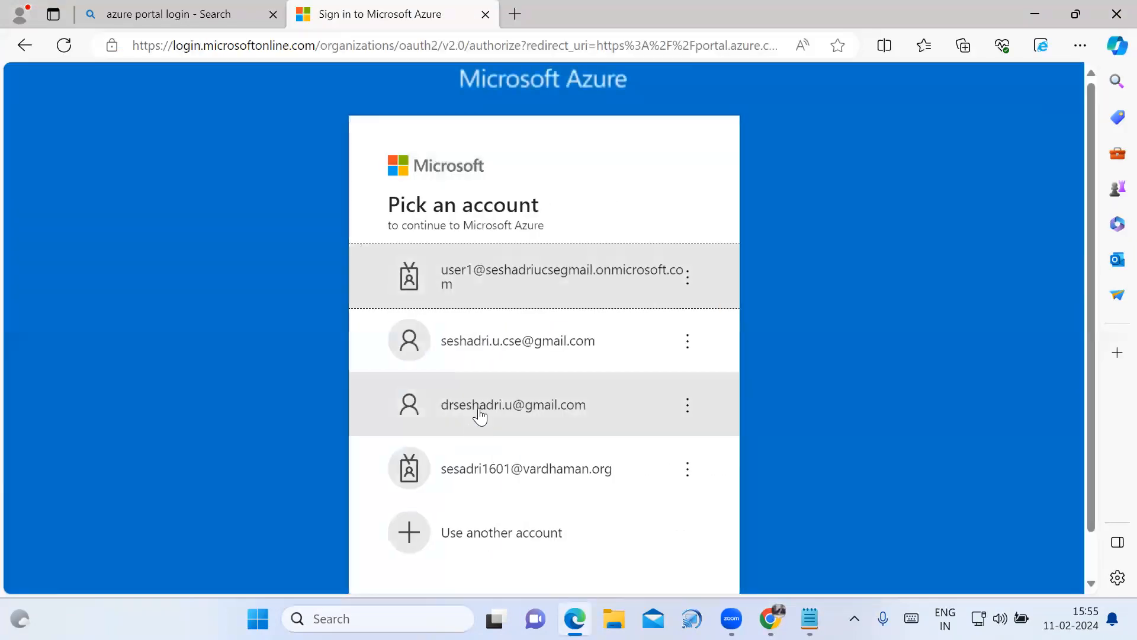
pyautogui.click(531, 271)
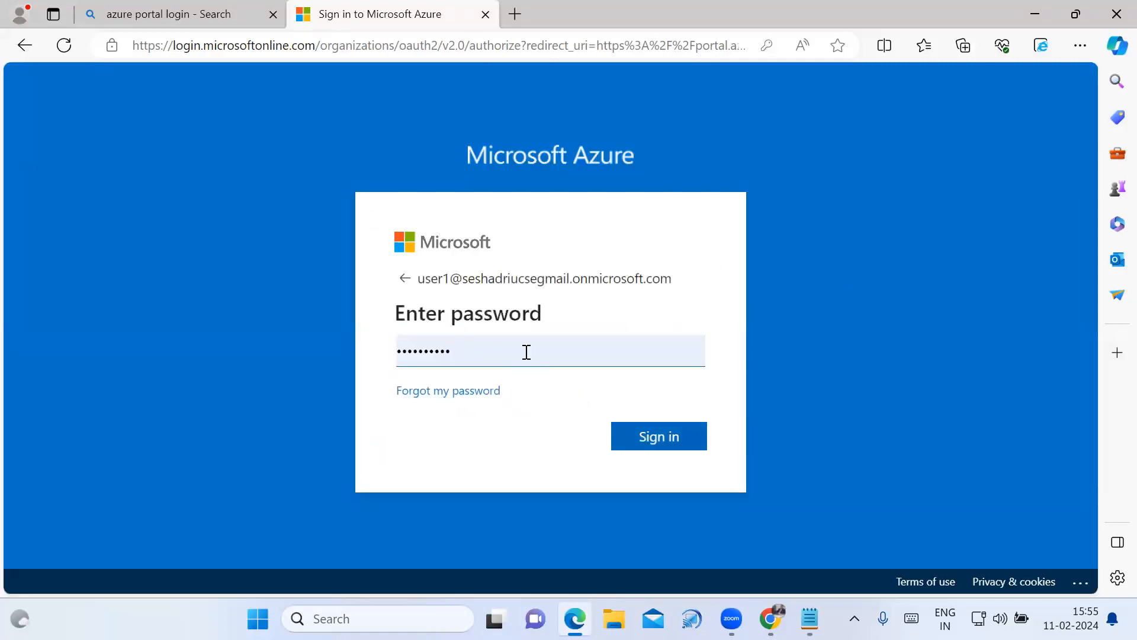
# Replace the prefilled password with the user1 account password and submit the sign-in
pyautogui.moveTo(527, 351); pyautogui.dragTo(366, 366)
pyautogui.write('•••')
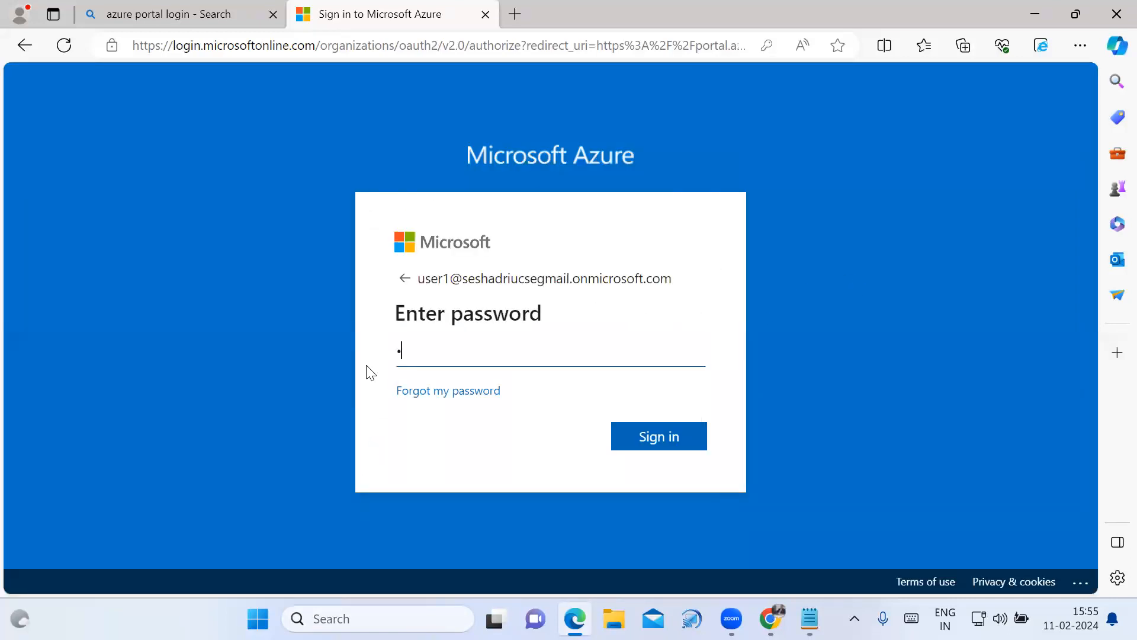
pyautogui.write('•••••••')
pyautogui.click(643, 437)
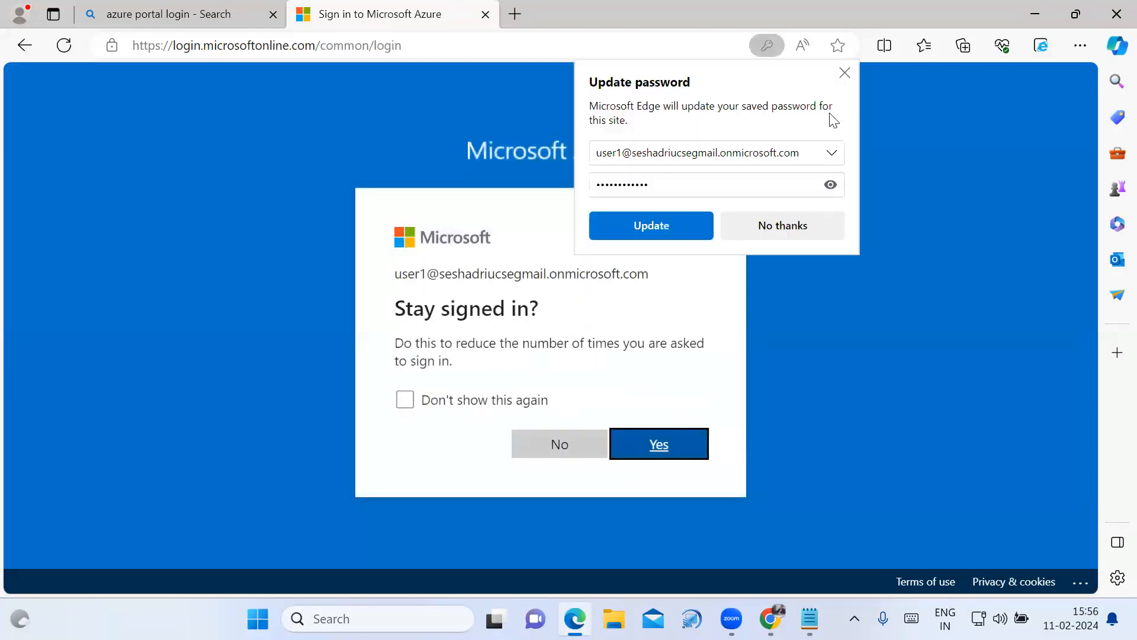
# Complete the sign-in by staying signed in without updating the saved password, and open the storage accounts list
pyautogui.click(845, 73)
pyautogui.click(671, 449)
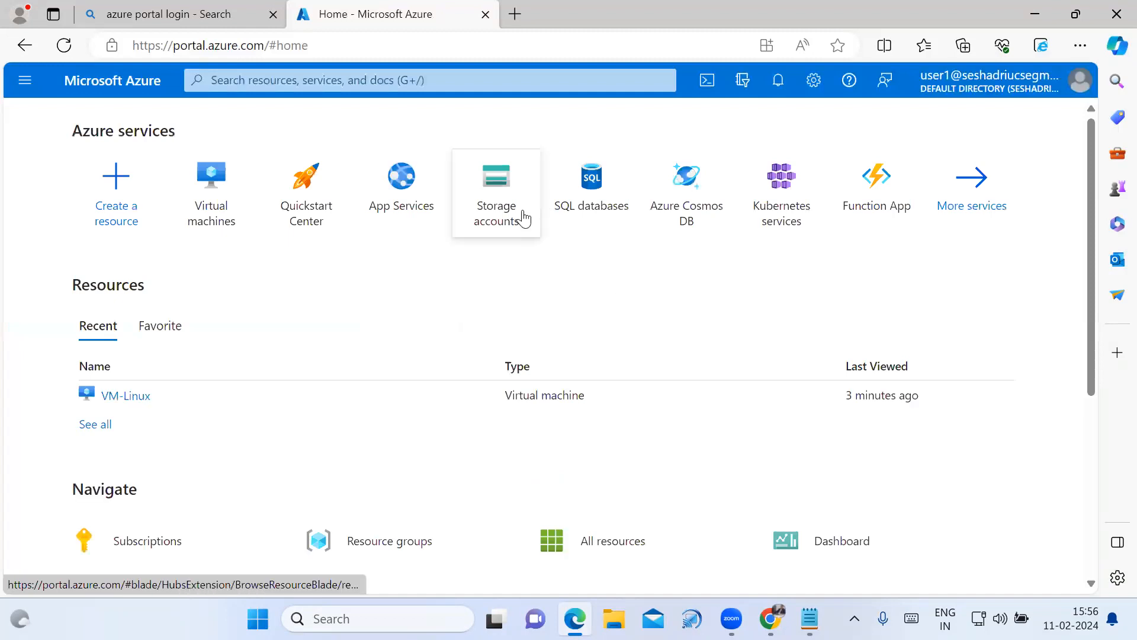
pyautogui.click(515, 211)
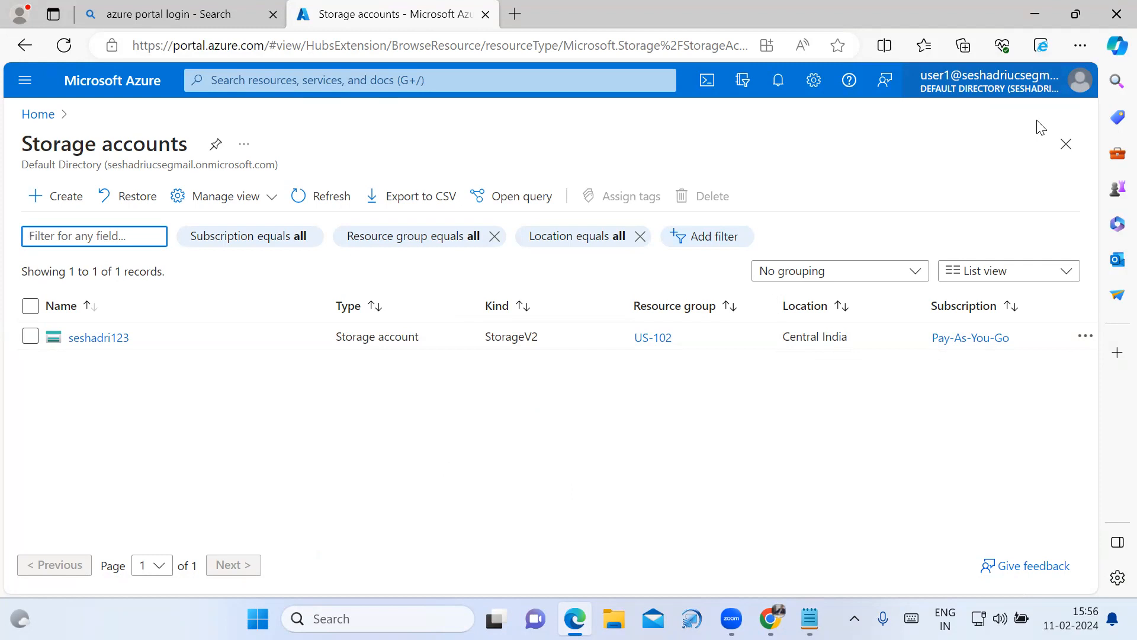
# Switch to Notepad and highlight the Contributor Role definition
pyautogui.click(809, 619)
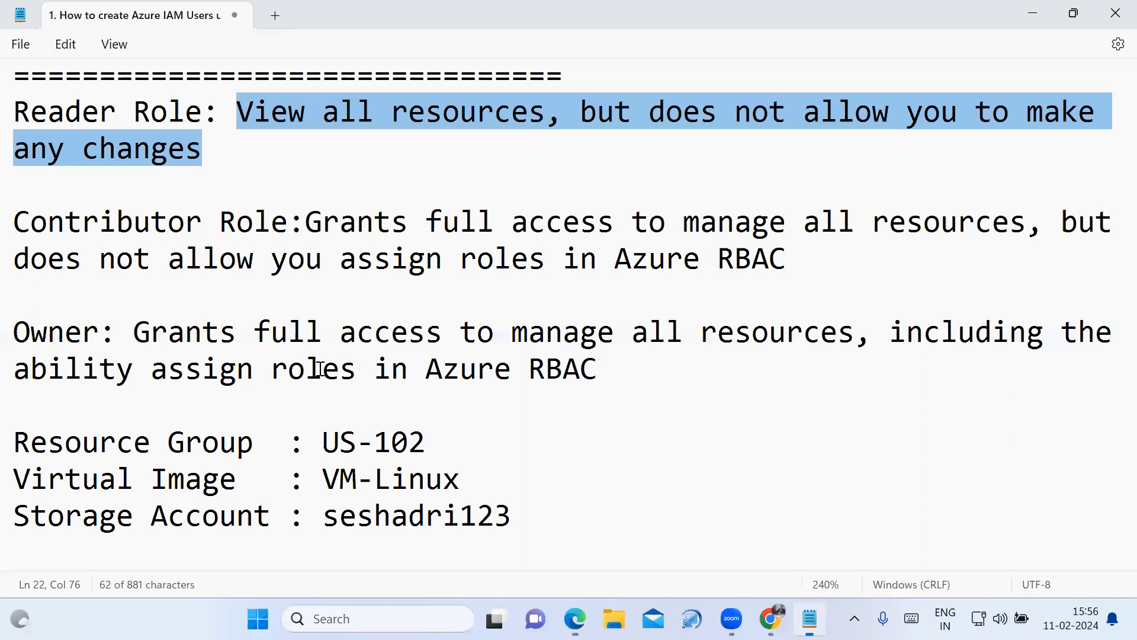
pyautogui.moveTo(306, 222); pyautogui.dragTo(952, 270)
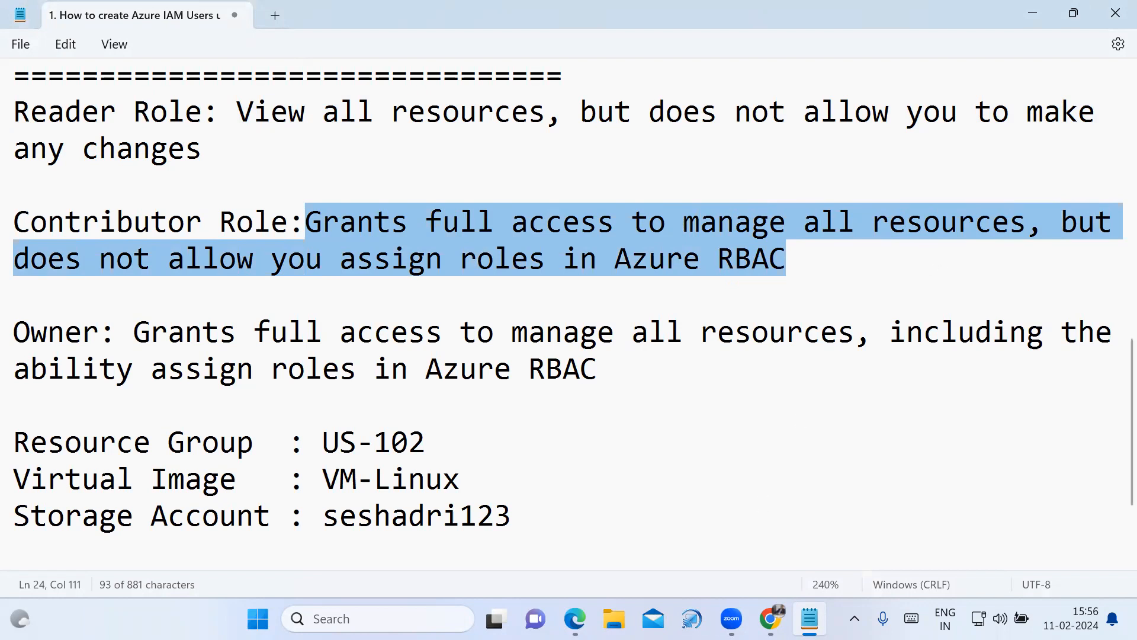
# Return to Edge and open the listed storage account's Access Control (IAM) page as user1
pyautogui.click(574, 618)
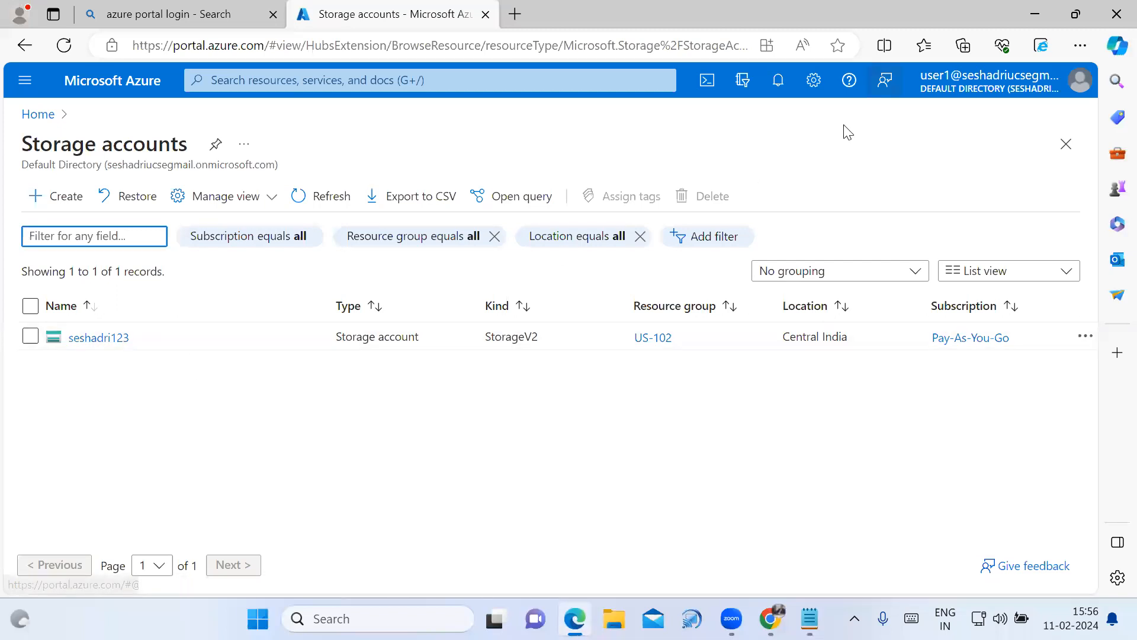
pyautogui.click(96, 340)
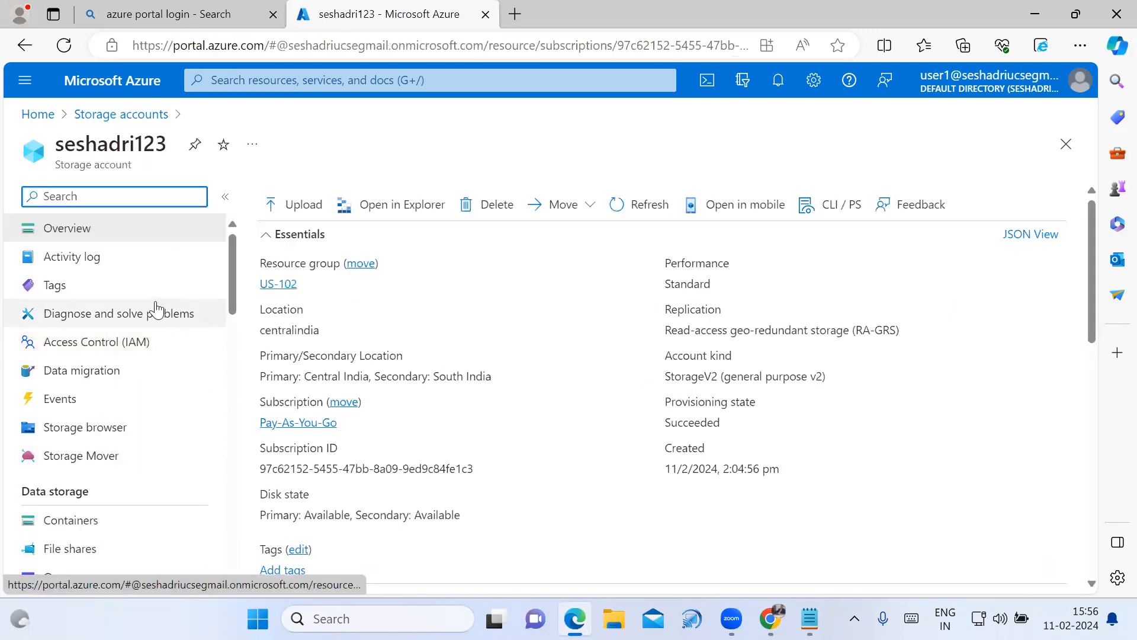
pyautogui.click(129, 355)
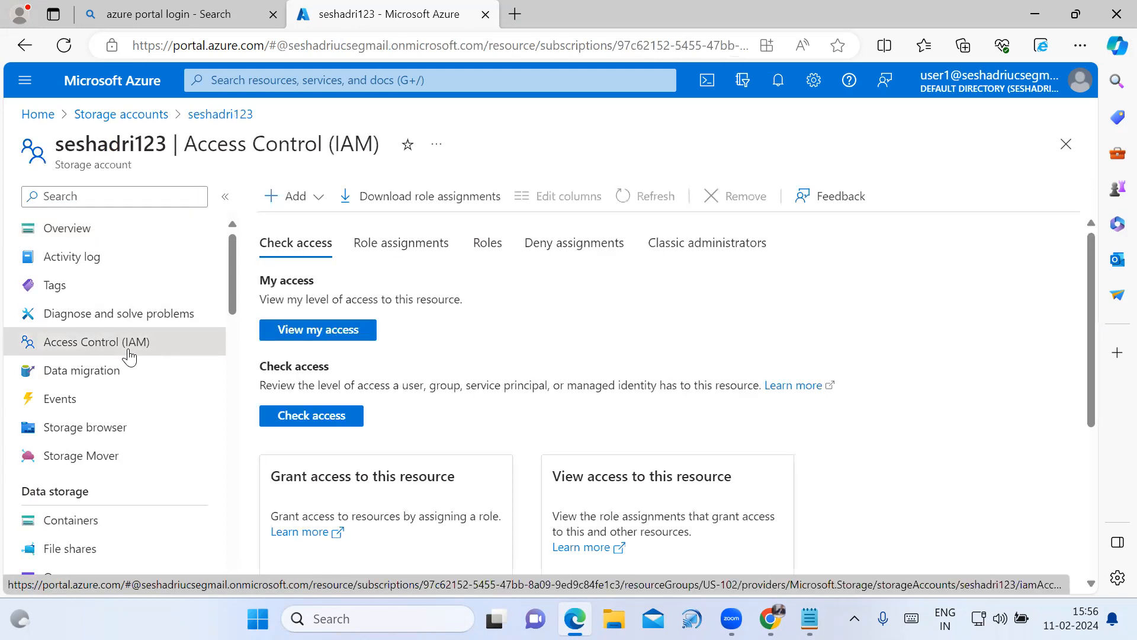
# Examine the role assignment options on the storage account's Access Control (IAM) page, compare them with Notepad's Contributor Role definition, and return to Edge
pyautogui.click(315, 203)
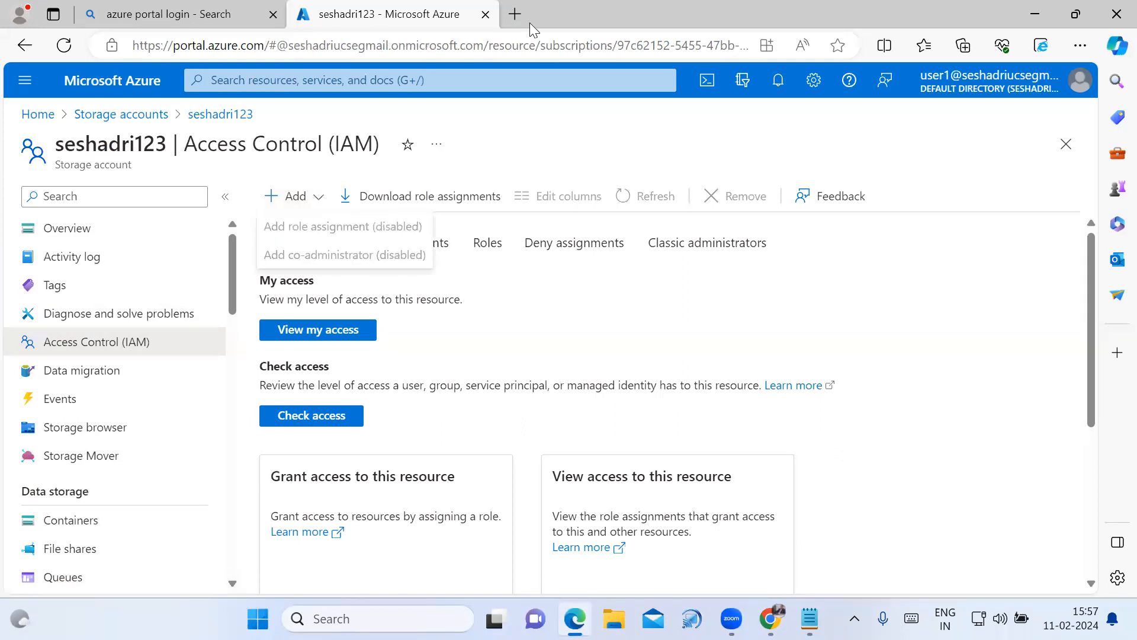
pyautogui.click(663, 28)
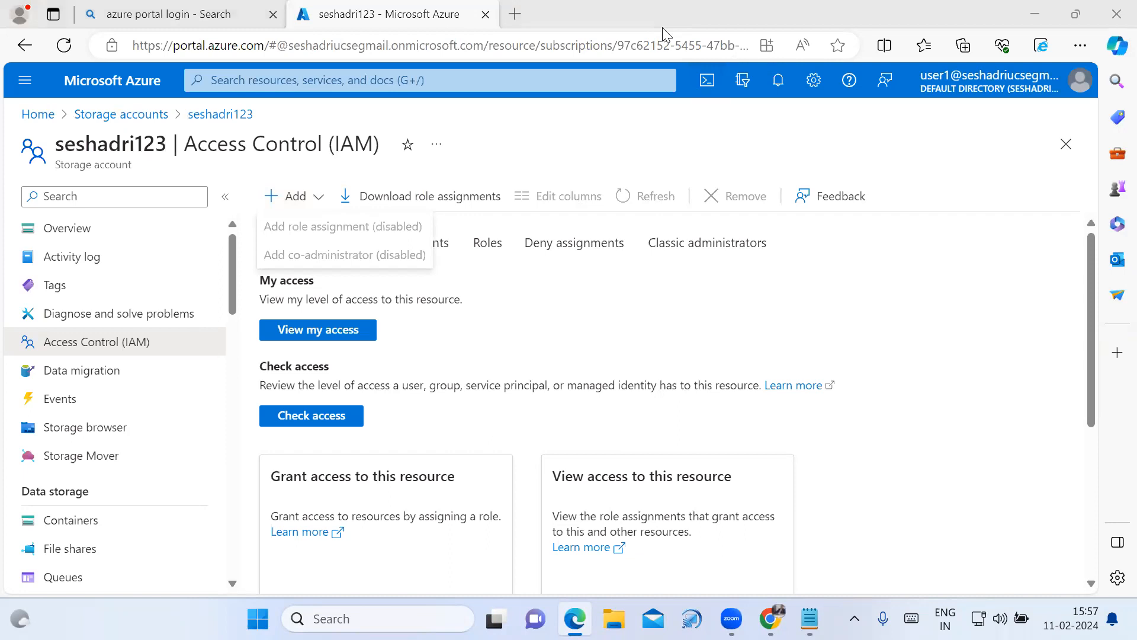
pyautogui.moveTo(424, 222)
pyautogui.mouseDown()
pyautogui.moveTo(334, 181)
pyautogui.moveTo(253, 213)
pyautogui.moveTo(356, 248)
pyautogui.moveTo(451, 220)
pyautogui.mouseUp()
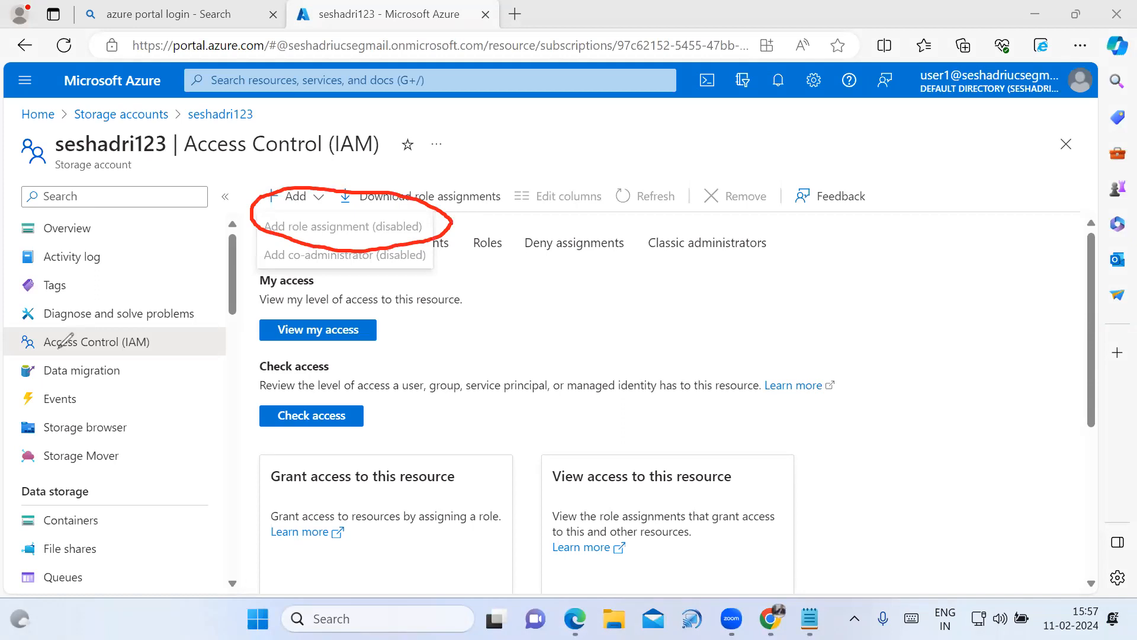
pyautogui.click(5, 526)
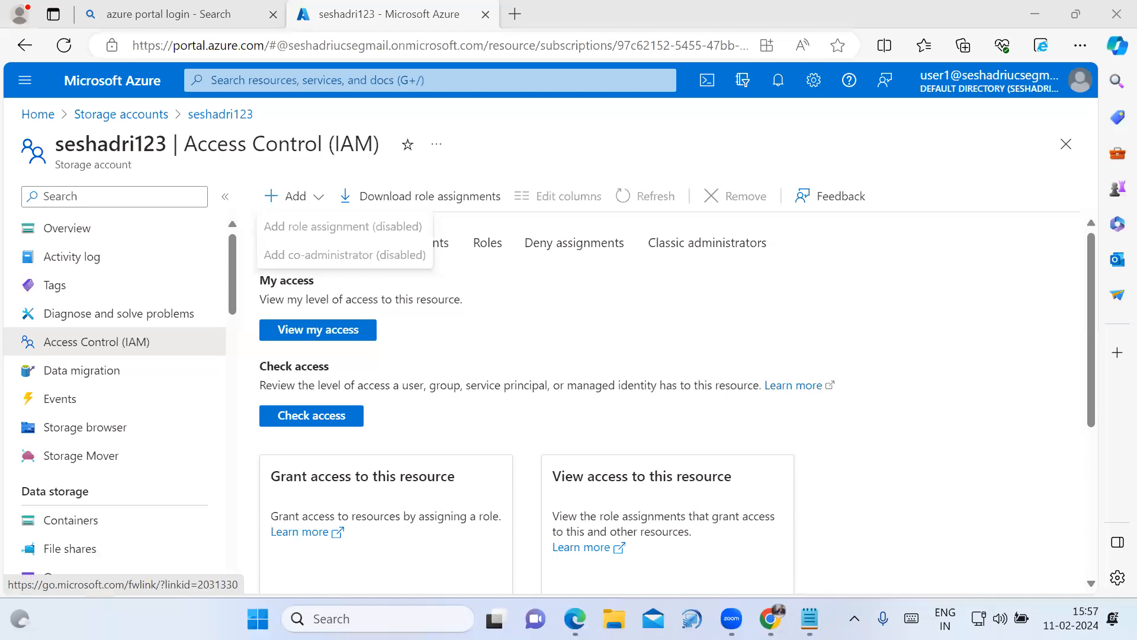
pyautogui.click(809, 618)
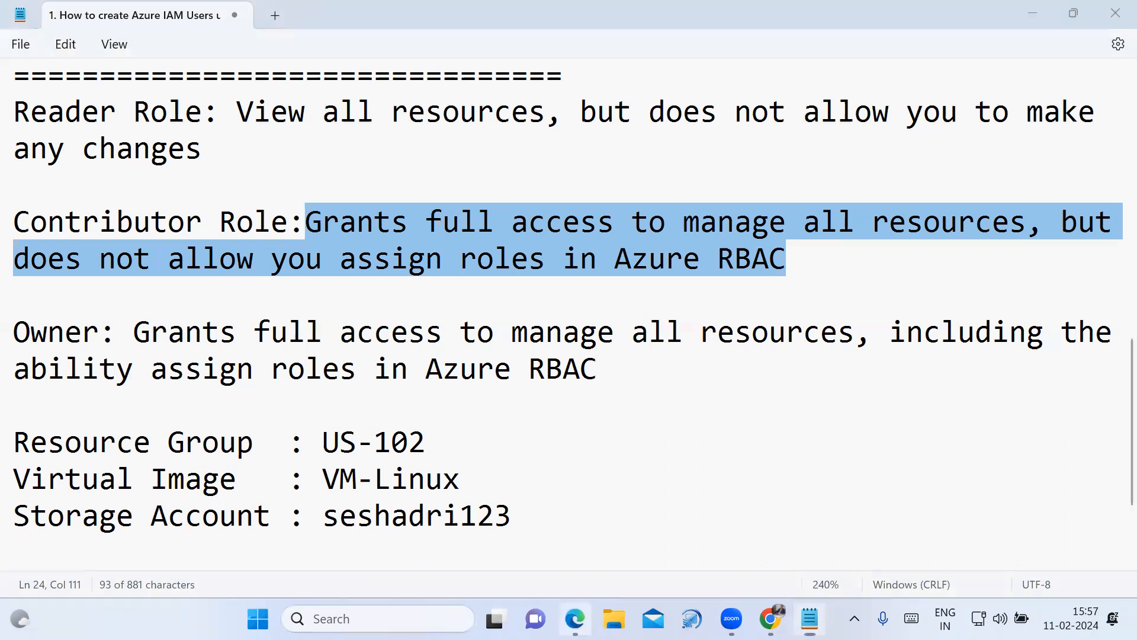
pyautogui.click(575, 619)
pyautogui.click(296, 196)
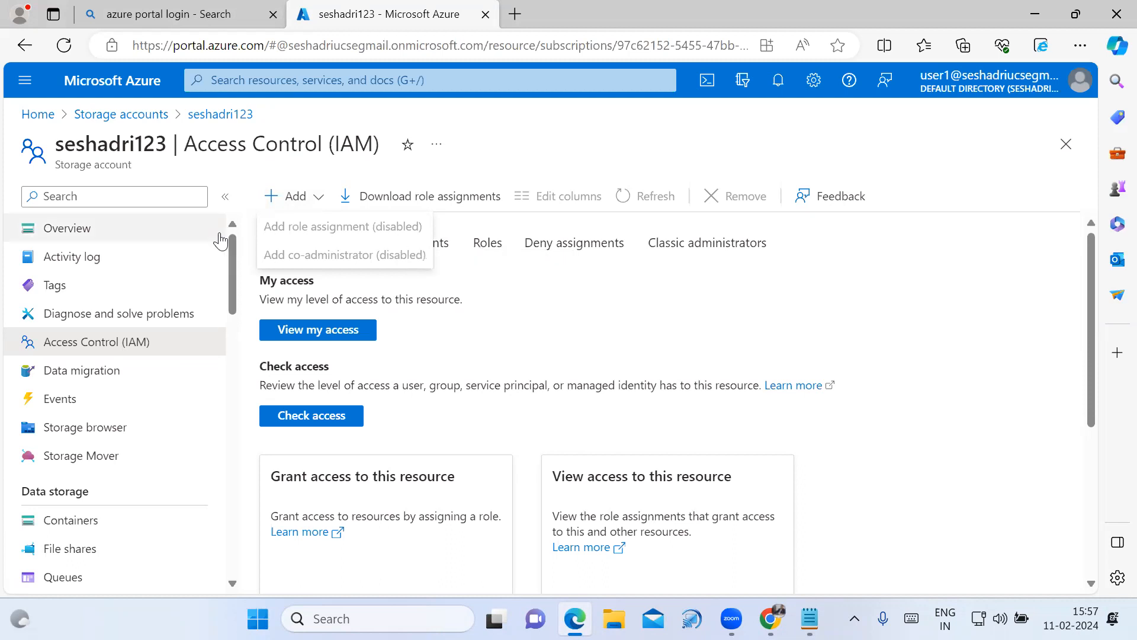
# Create a container named cse in the storage account as user1
pyautogui.click(217, 118)
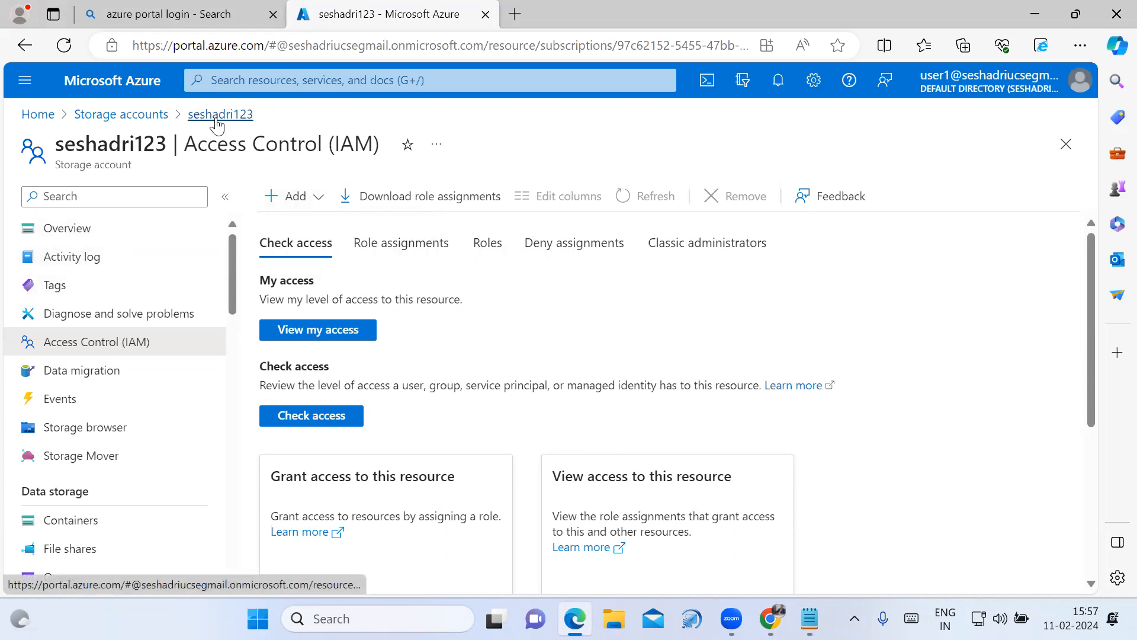
pyautogui.click(120, 117)
pyautogui.click(115, 339)
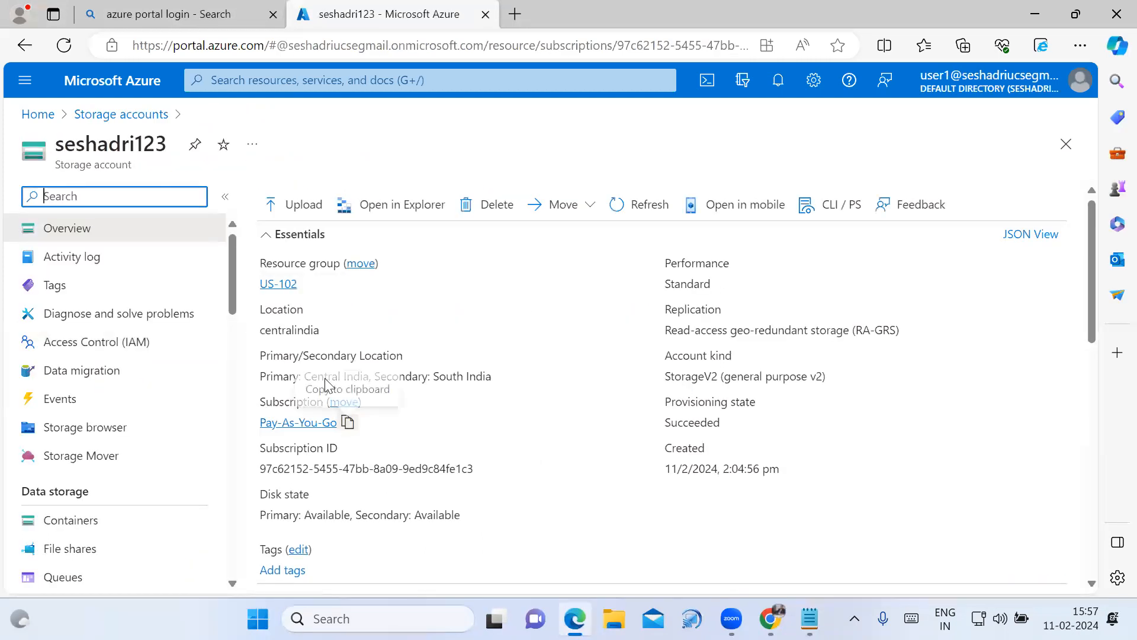
pyautogui.click(105, 529)
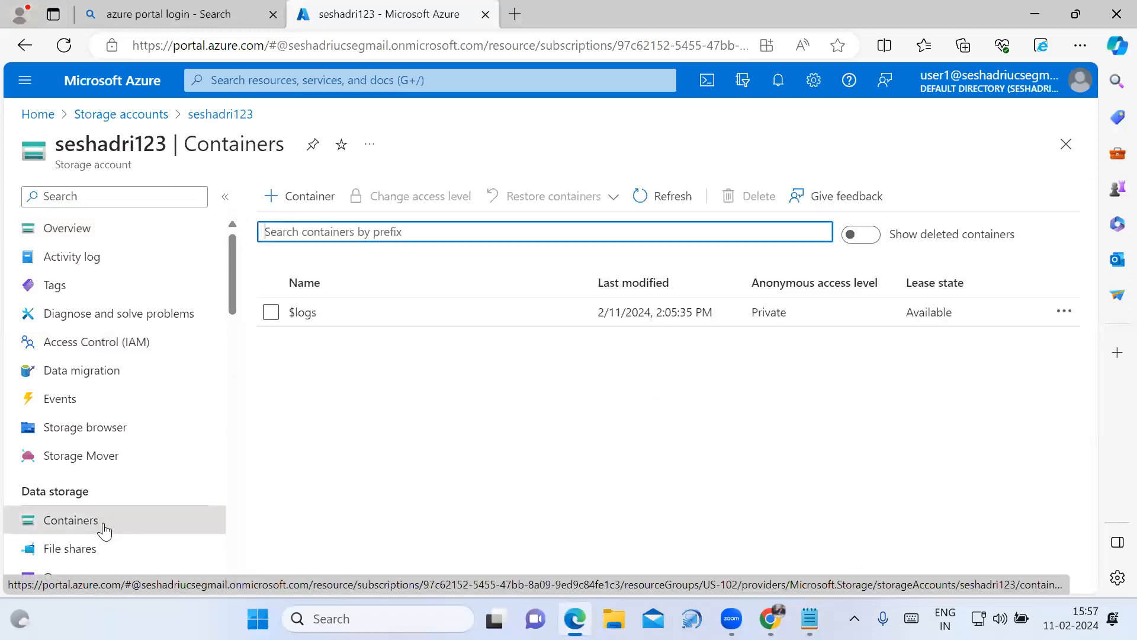
pyautogui.click(311, 197)
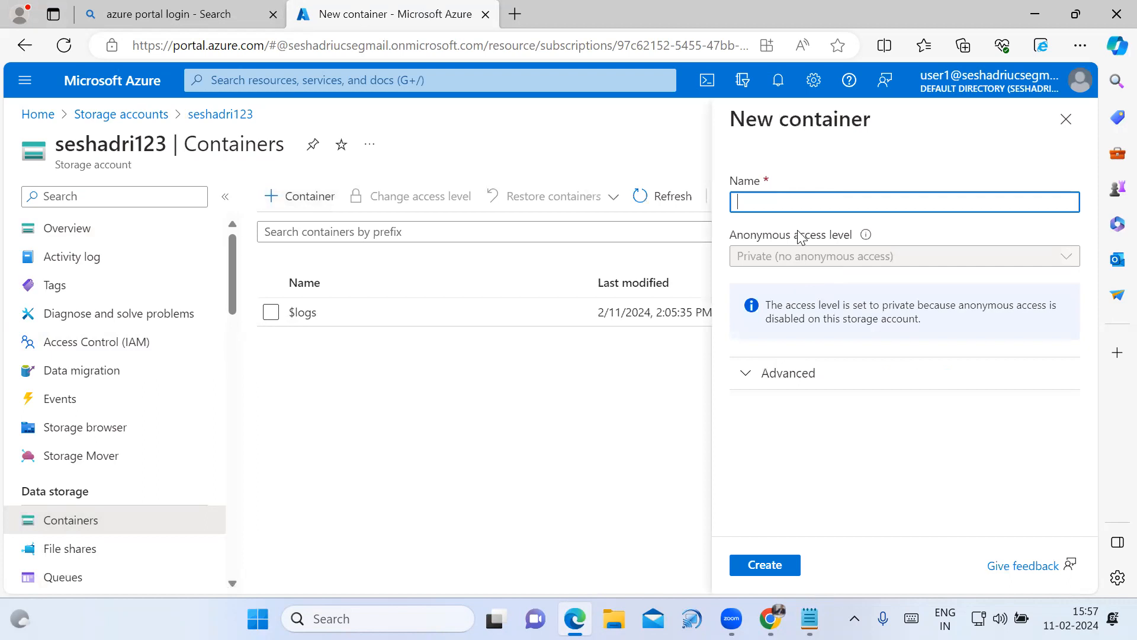
pyautogui.click(797, 202)
pyautogui.write('cse')
pyautogui.click(765, 567)
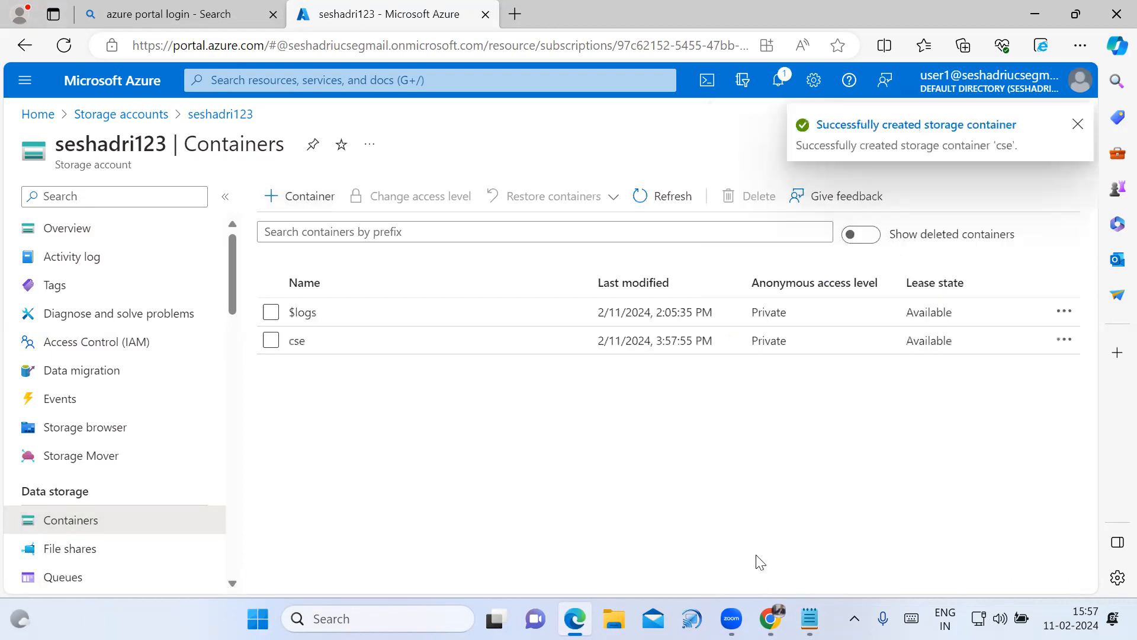
# Upload the Bird, Cat, Dog and Peacock images from the Desktop's Images folder into the cse container
pyautogui.click(302, 346)
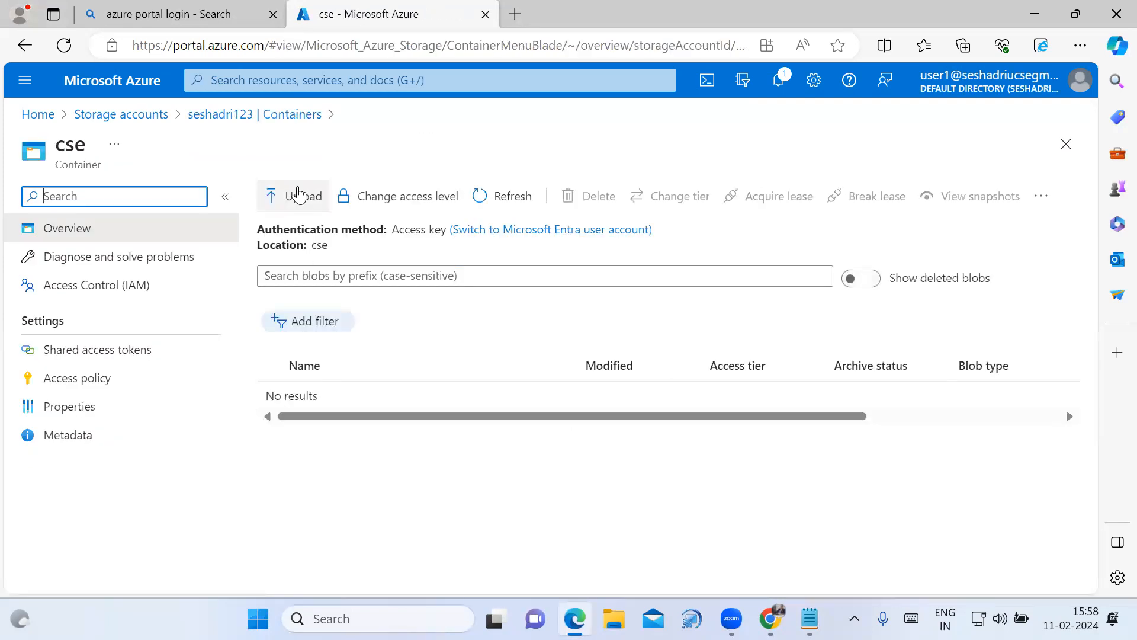
pyautogui.click(297, 196)
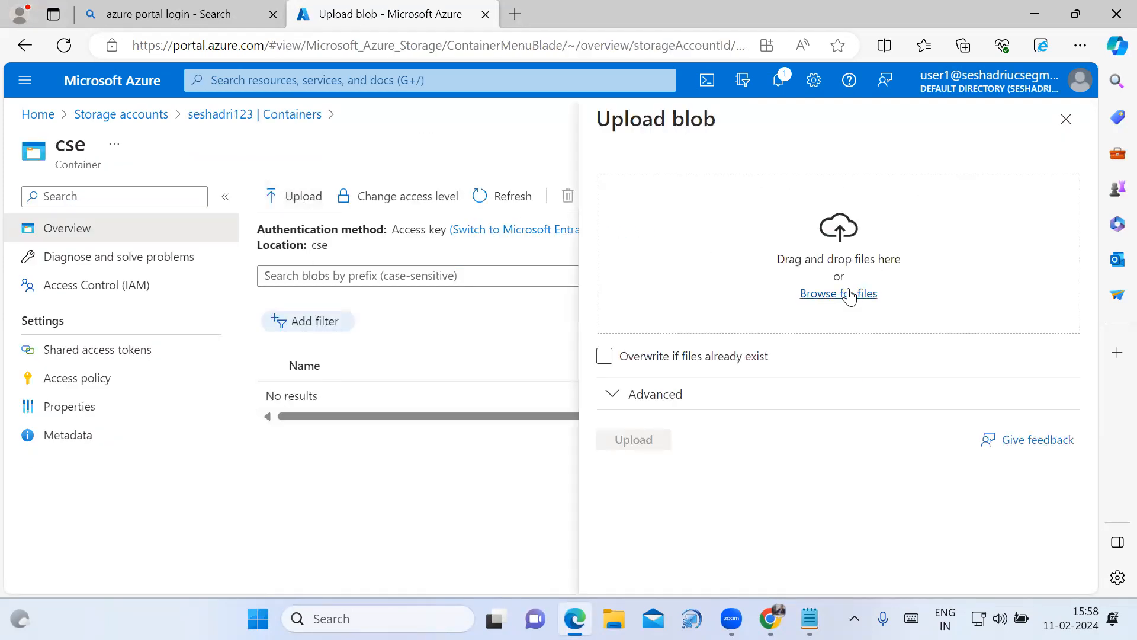
pyautogui.click(855, 296)
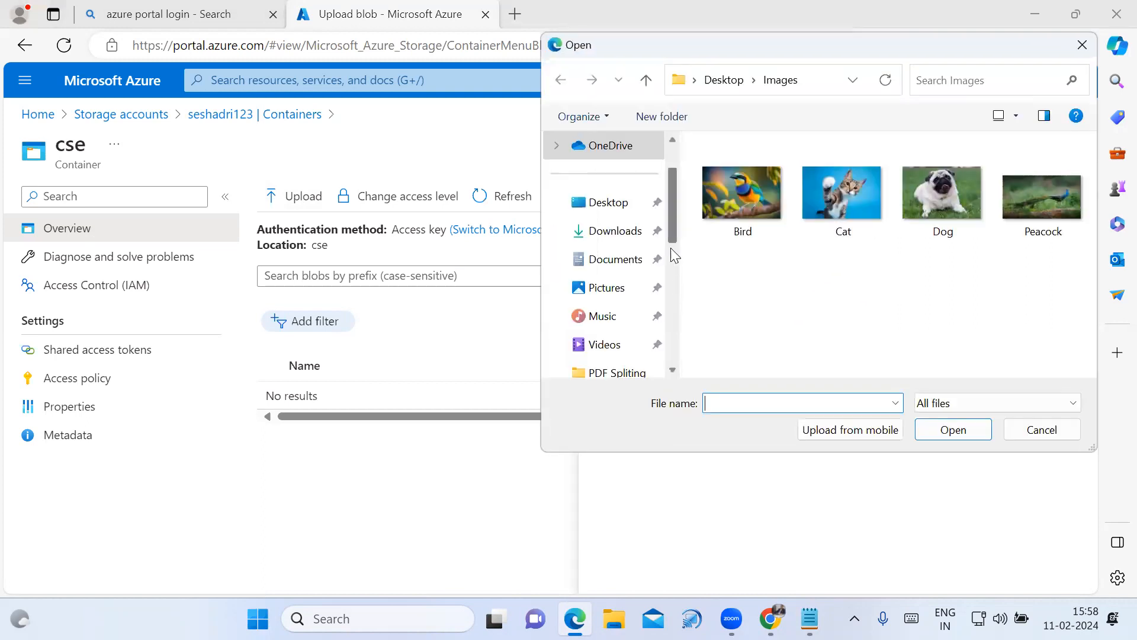
pyautogui.click(617, 204)
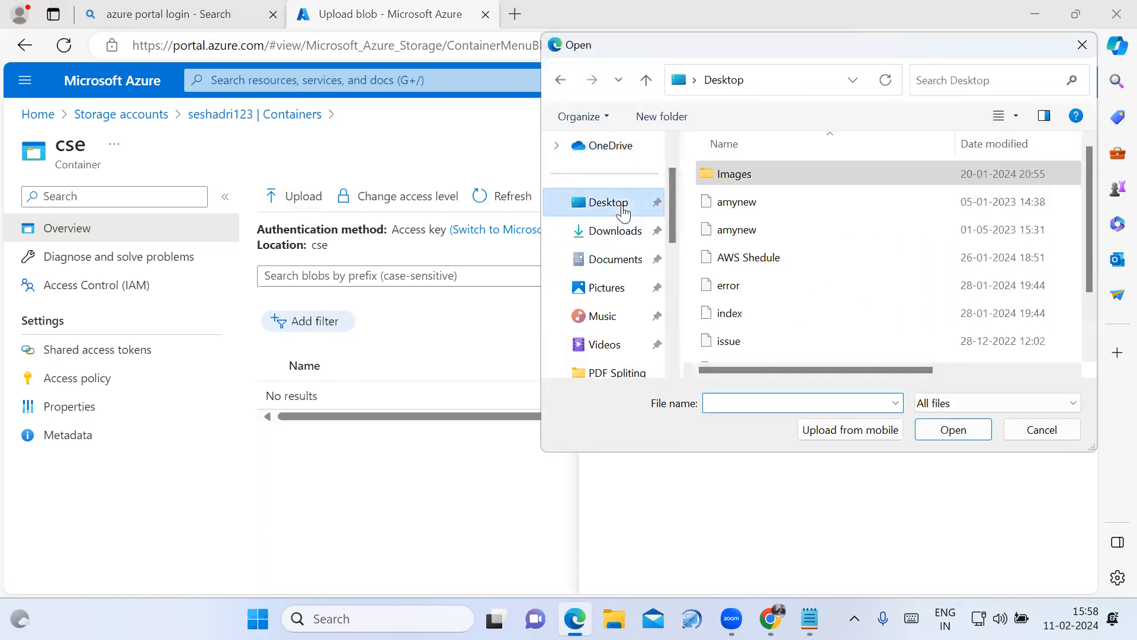
pyautogui.doubleClick(735, 178)
pyautogui.click(773, 218)
pyautogui.keyDown('ctrl'); pyautogui.click(871, 218); pyautogui.keyUp('ctrl')
pyautogui.keyDown('ctrl'); pyautogui.click(947, 213); pyautogui.keyUp('ctrl')
pyautogui.keyDown('ctrl'); pyautogui.click(1072, 198); pyautogui.keyUp('ctrl')
pyautogui.click(953, 429)
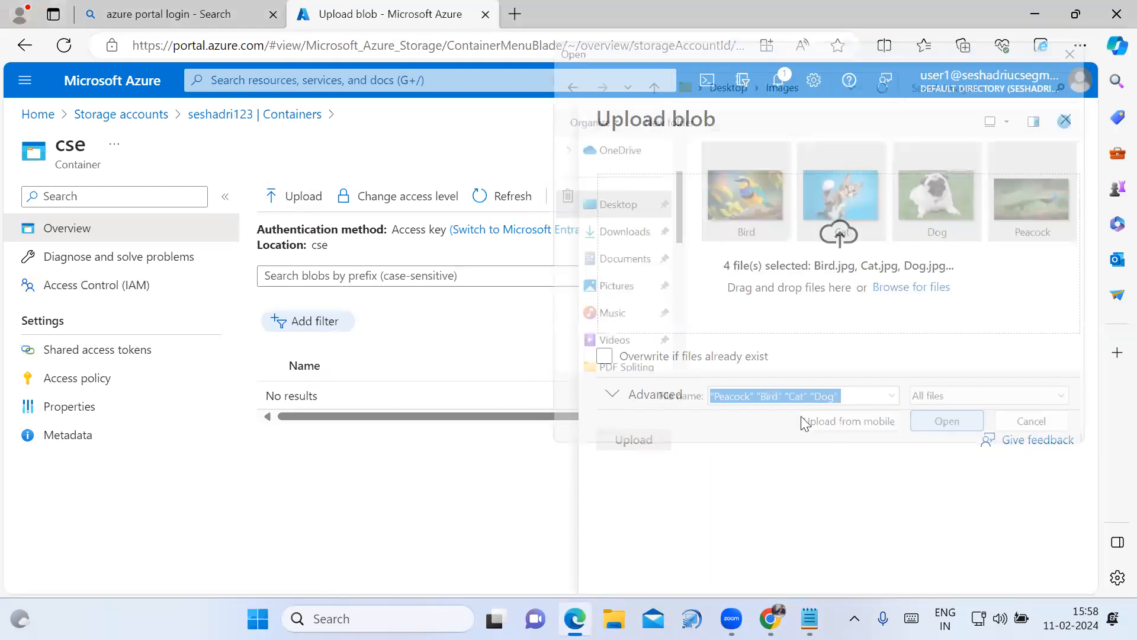
pyautogui.click(660, 441)
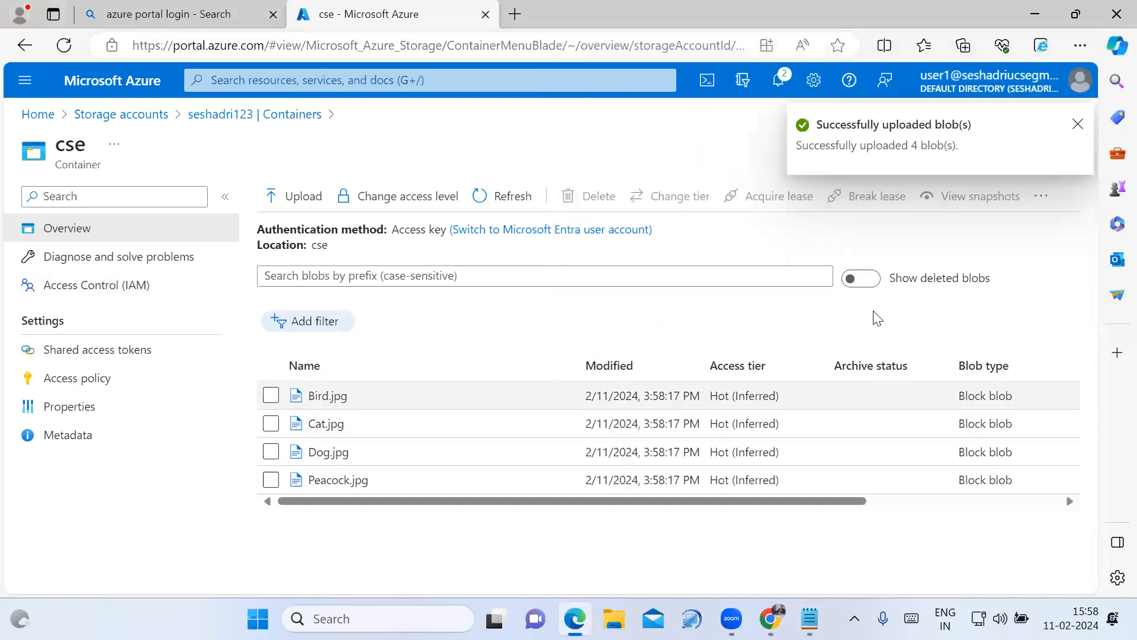
pyautogui.click(1077, 124)
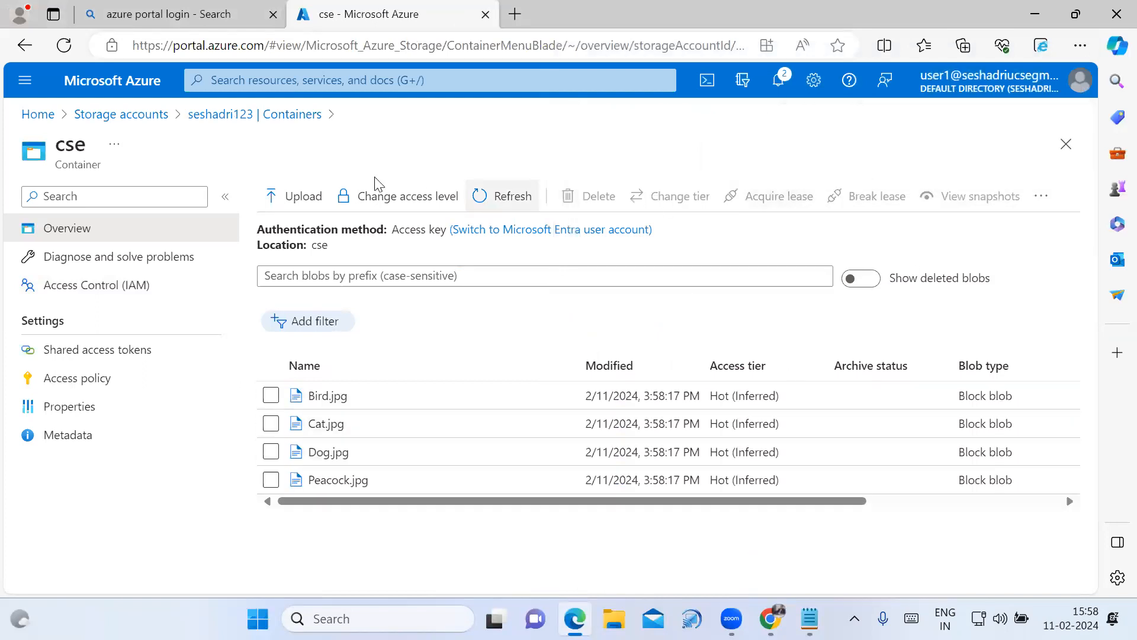
# Reopen the cse container from the containers list, and switch to Chrome to view the same container's blobs from the administrator account
pyautogui.click(271, 117)
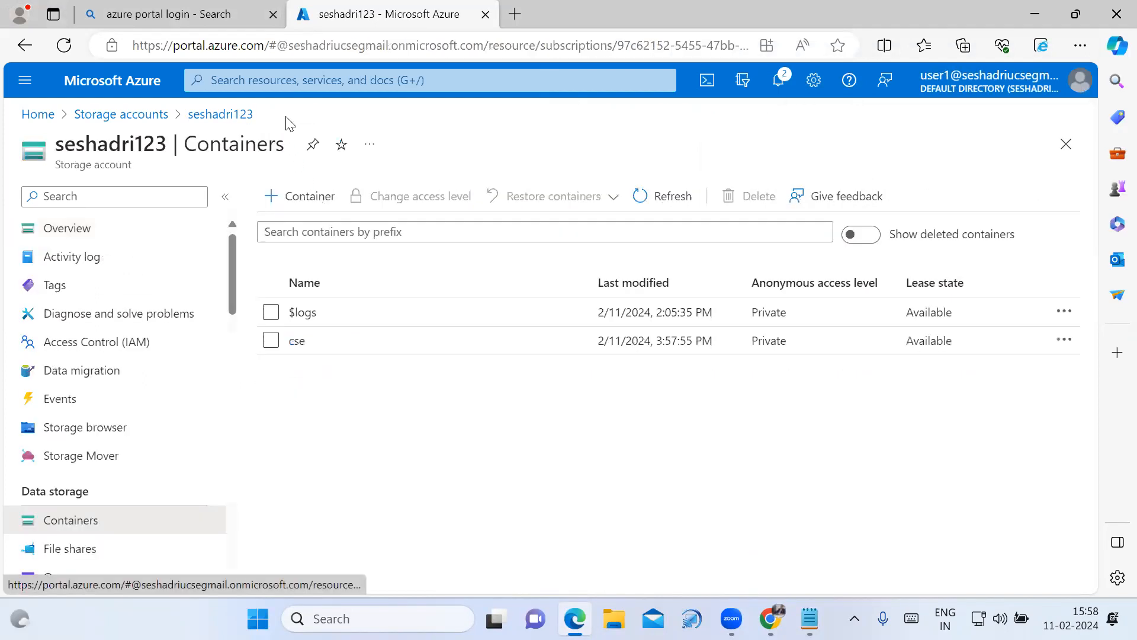
pyautogui.click(295, 342)
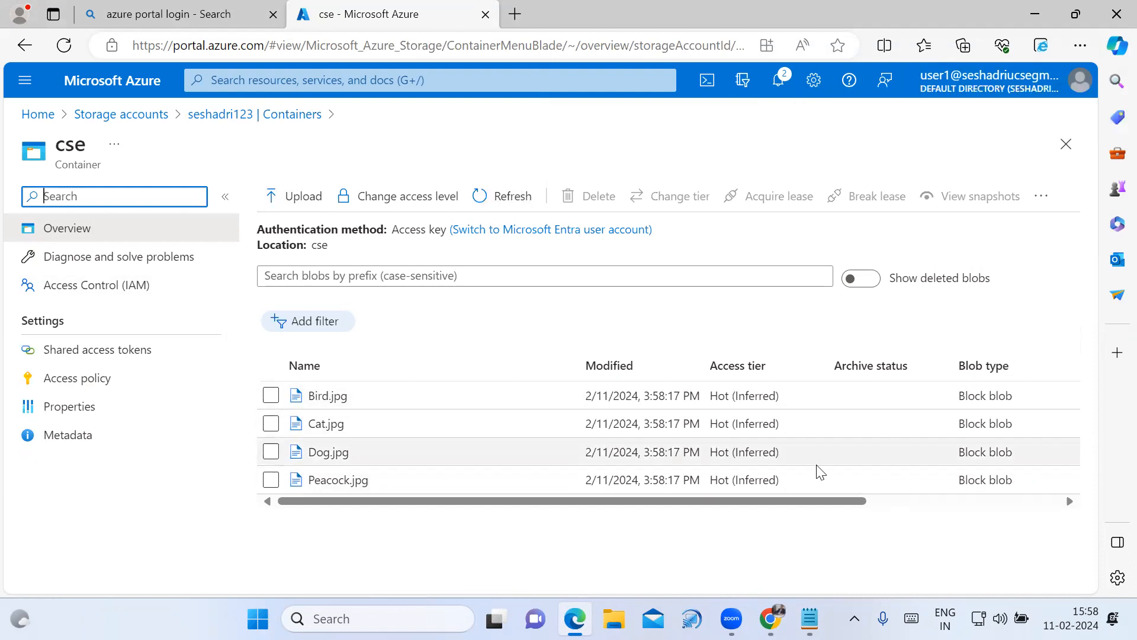
pyautogui.moveTo(770, 619)
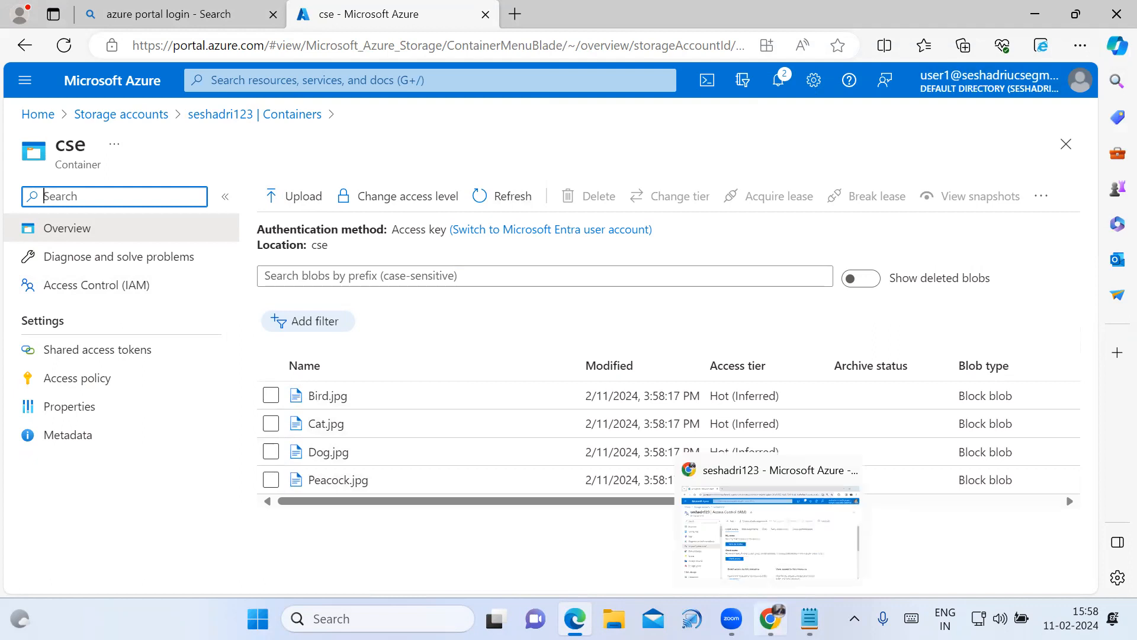
pyautogui.click(815, 542)
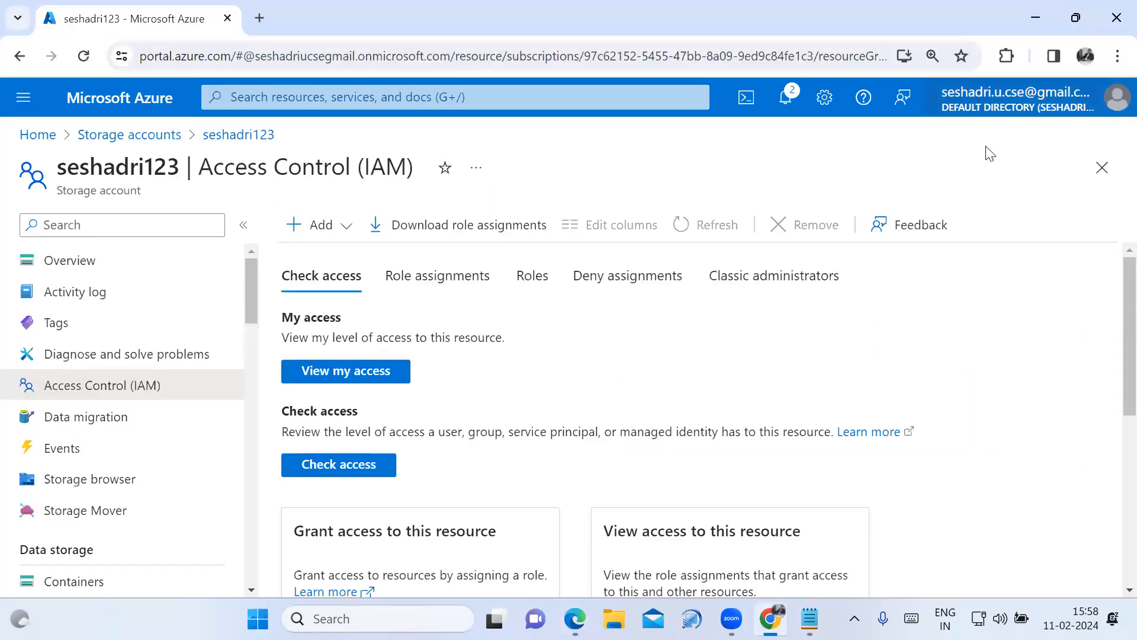
pyautogui.click(165, 141)
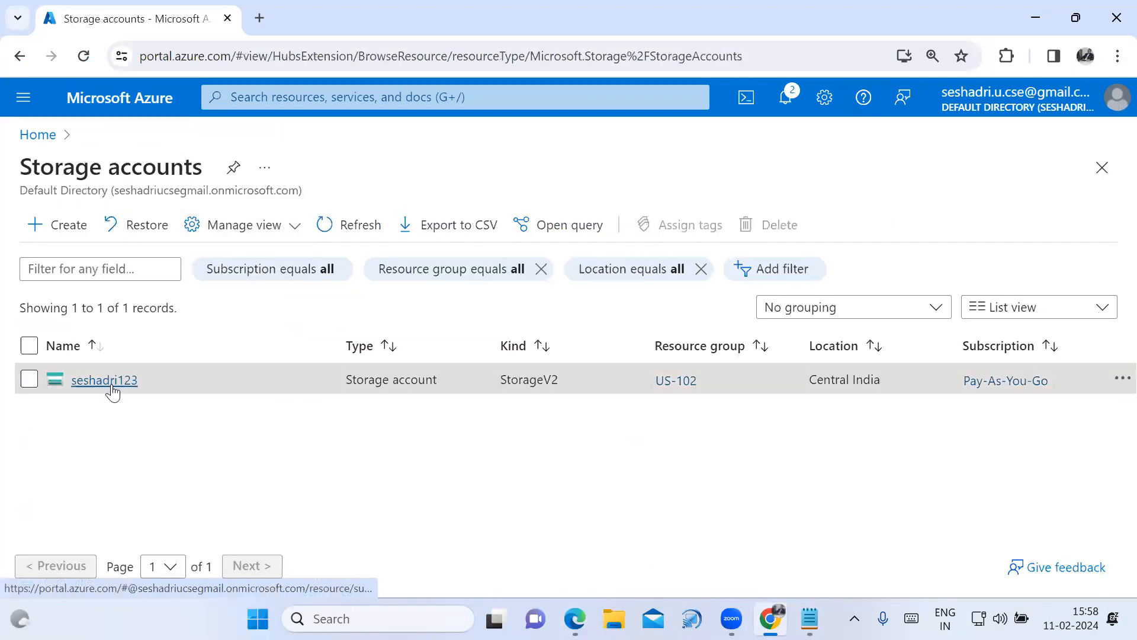
pyautogui.click(105, 380)
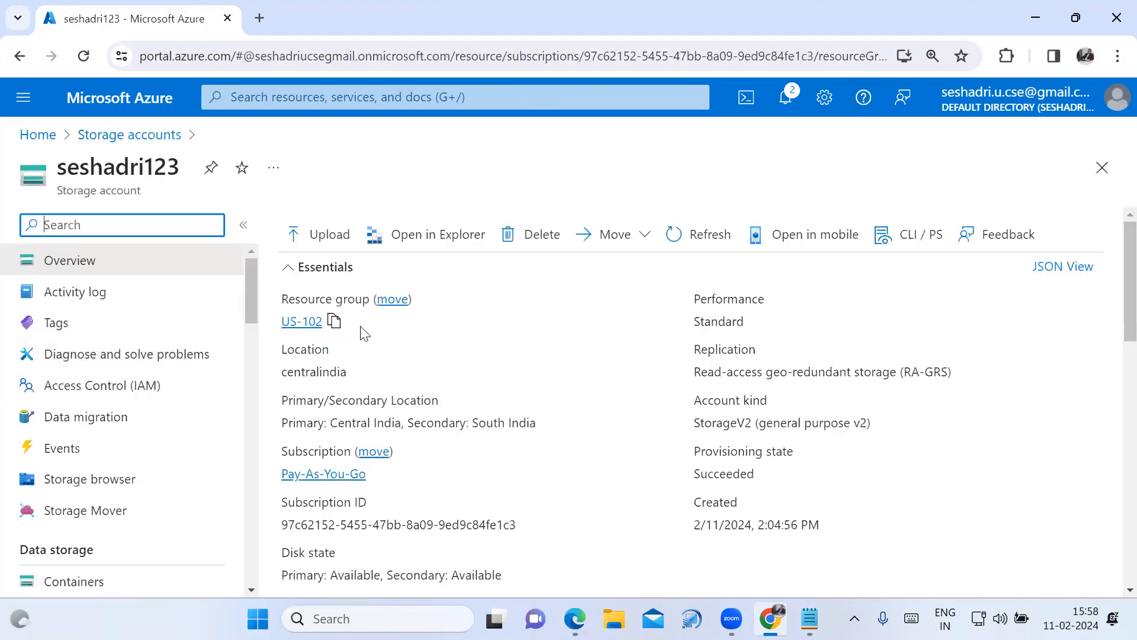
pyautogui.click(94, 582)
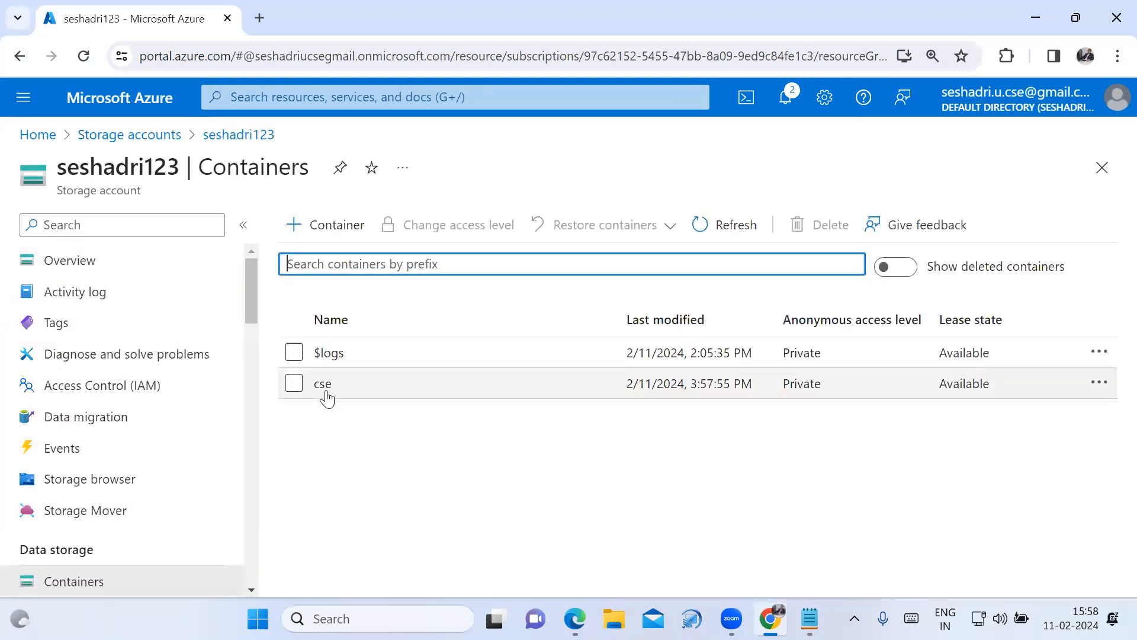
pyautogui.click(325, 392)
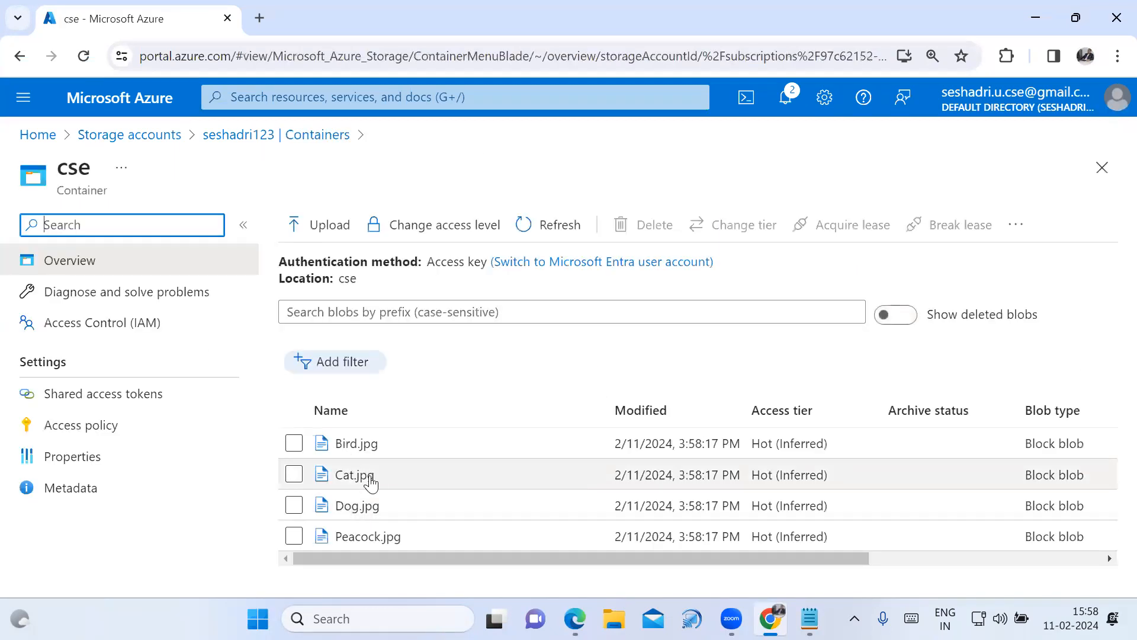
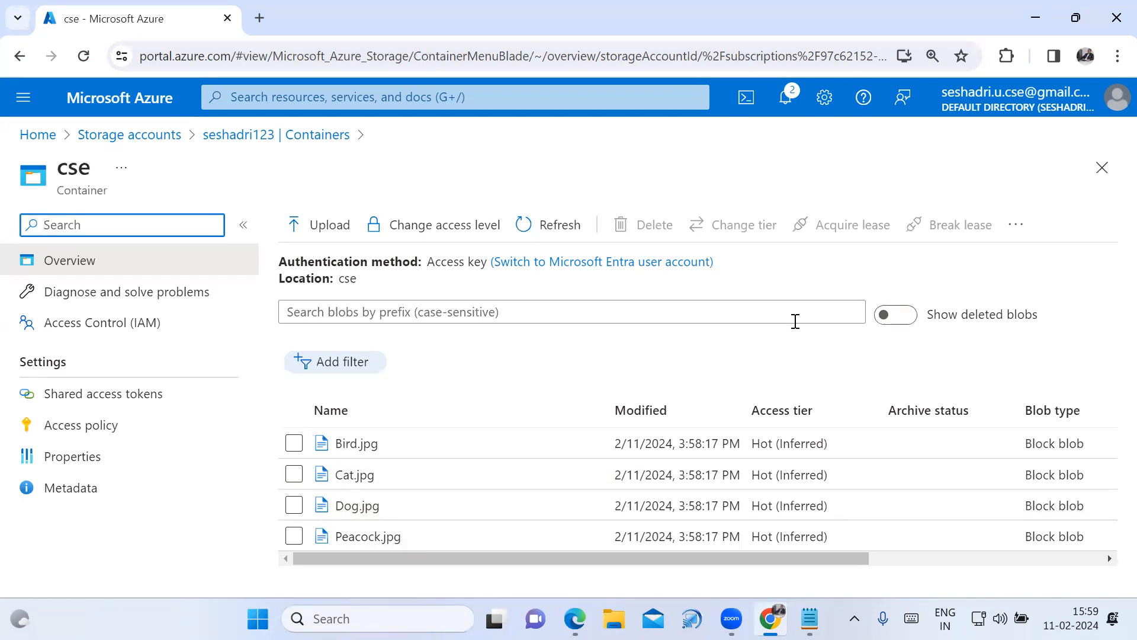
# Switch to Notepad and insert the word "to" before "assign roles" in the Owner role definition
pyautogui.click(810, 619)
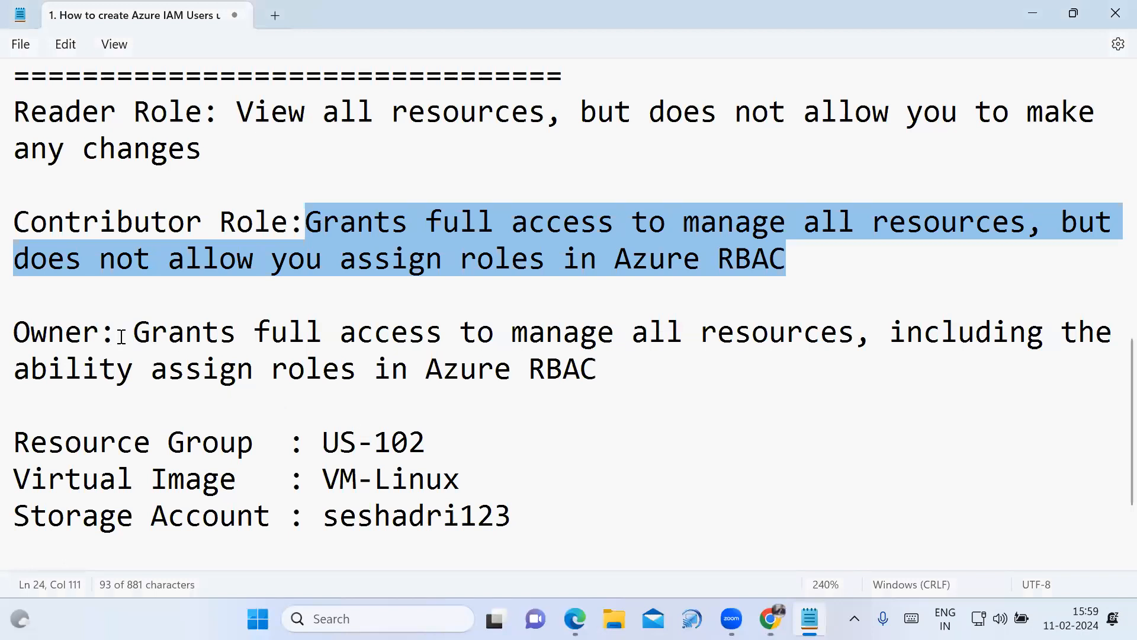
pyautogui.moveTo(133, 330); pyautogui.dragTo(876, 366)
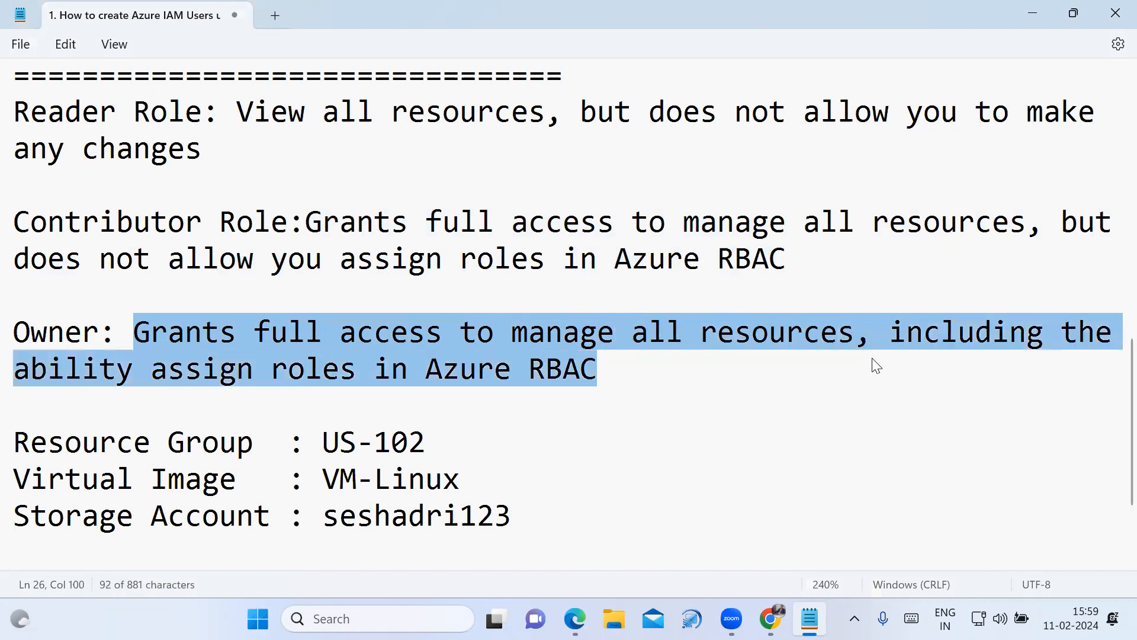
pyautogui.click(153, 377)
pyautogui.write('to')
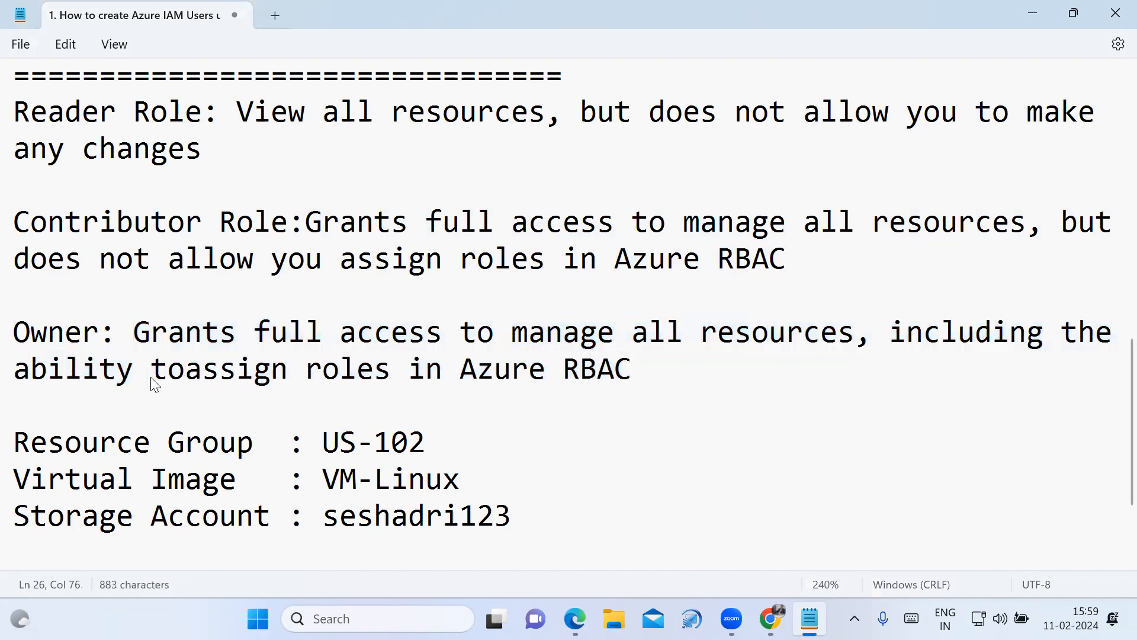
pyautogui.click(661, 374)
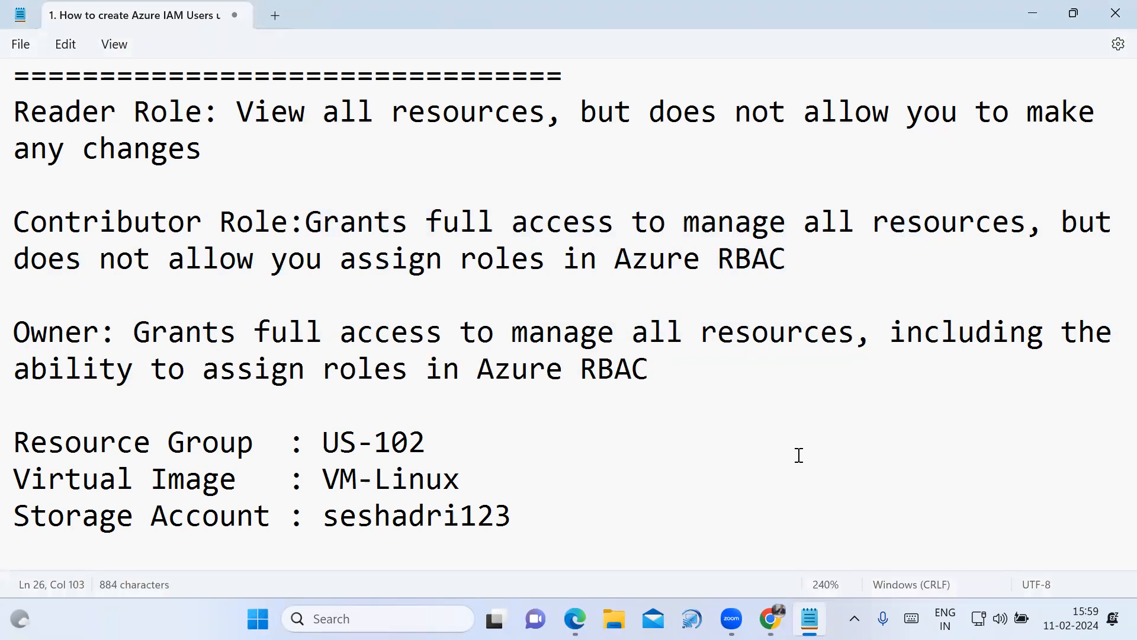
# Return to Chrome and open the US-102 resource group from the administrator account's resource groups list
pyautogui.click(770, 618)
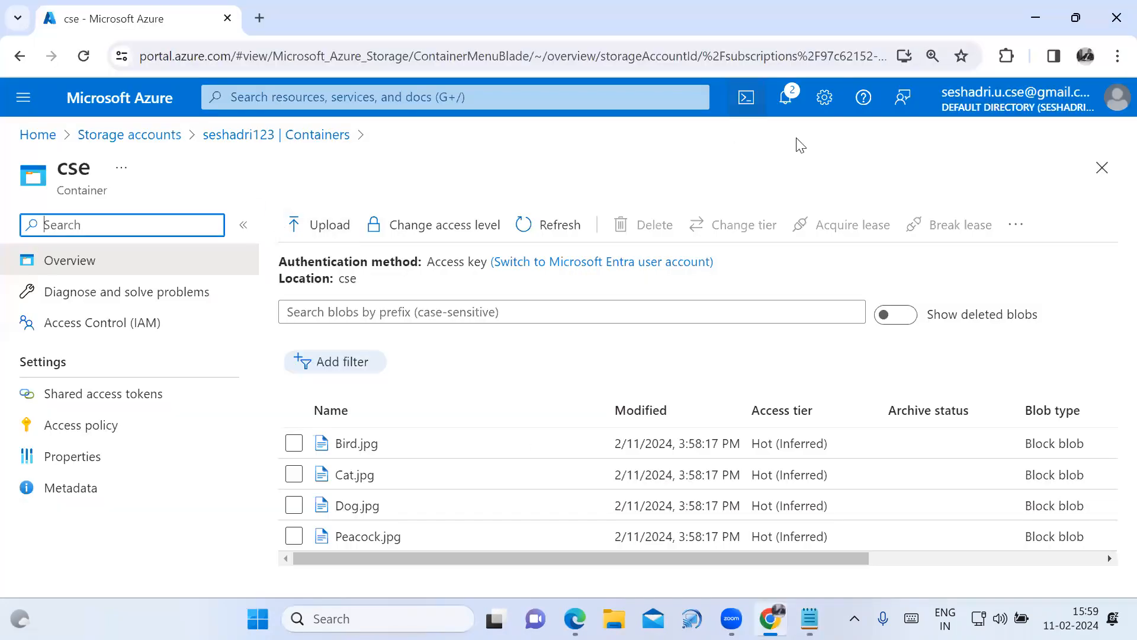
pyautogui.click(40, 135)
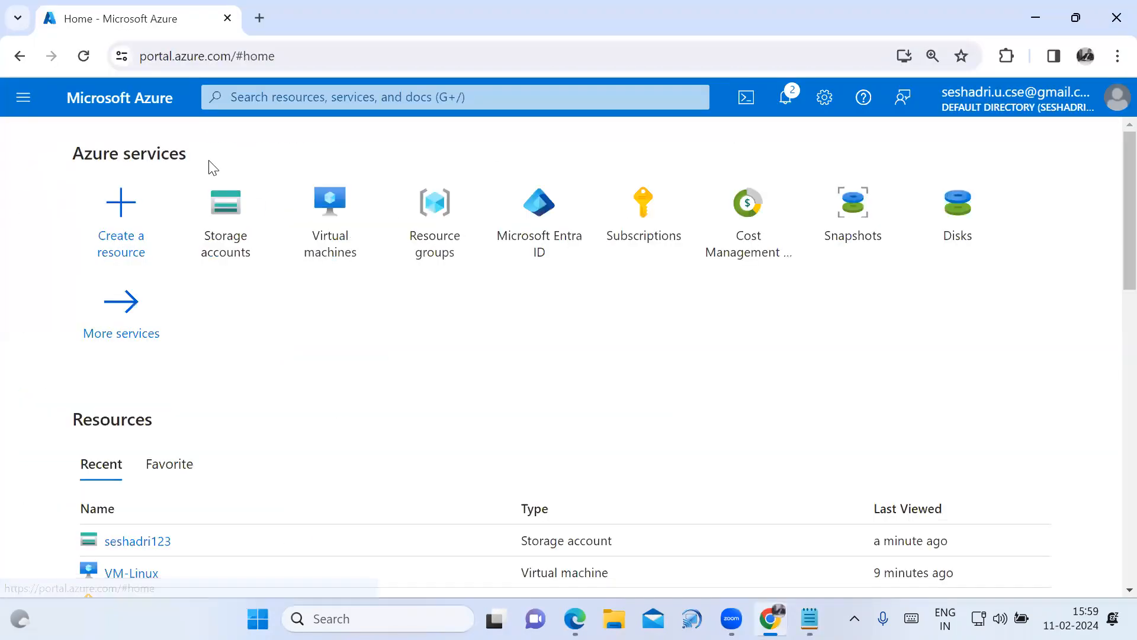
pyautogui.click(435, 222)
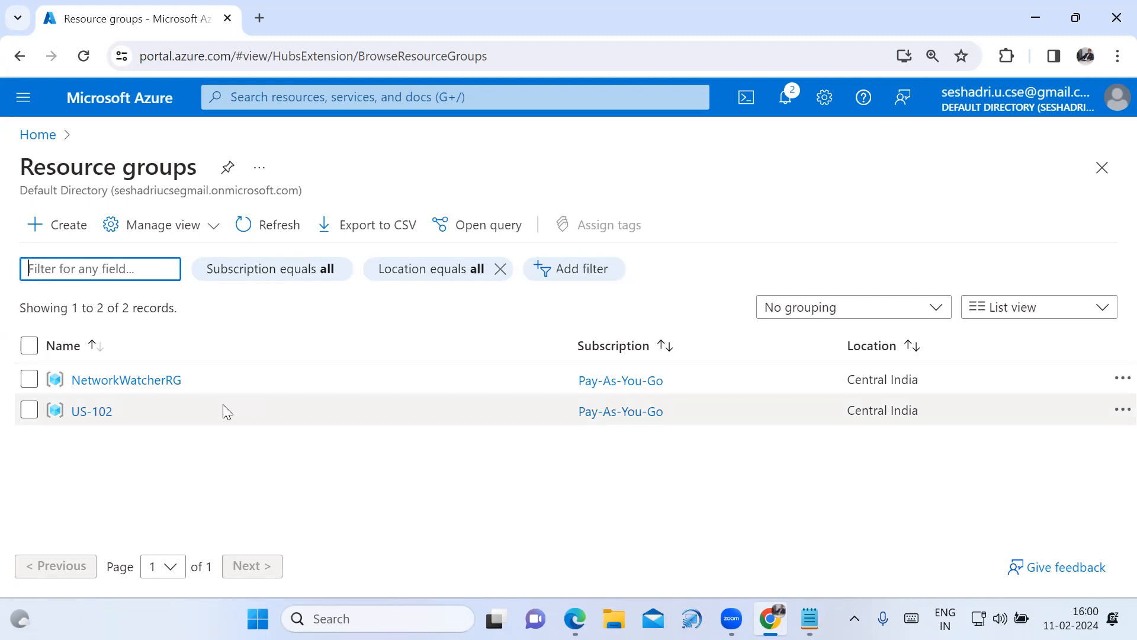
pyautogui.click(109, 419)
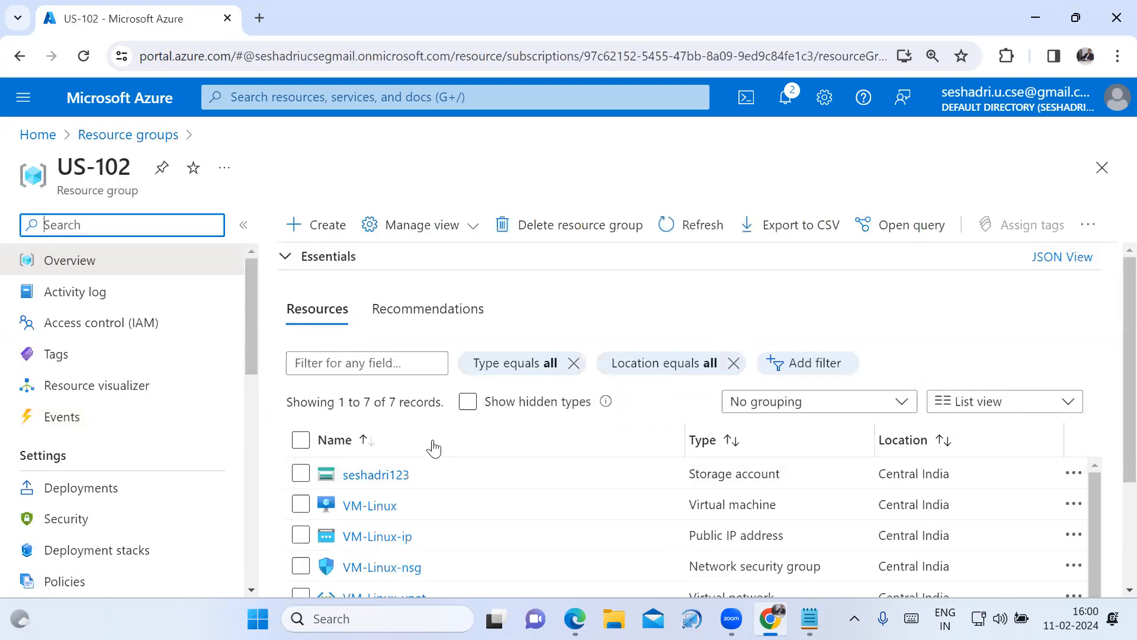
# Start a role assignment in US-102's access control and choose Owner from the privileged administrator roles
pyautogui.moveTo(382, 402); pyautogui.dragTo(448, 410)
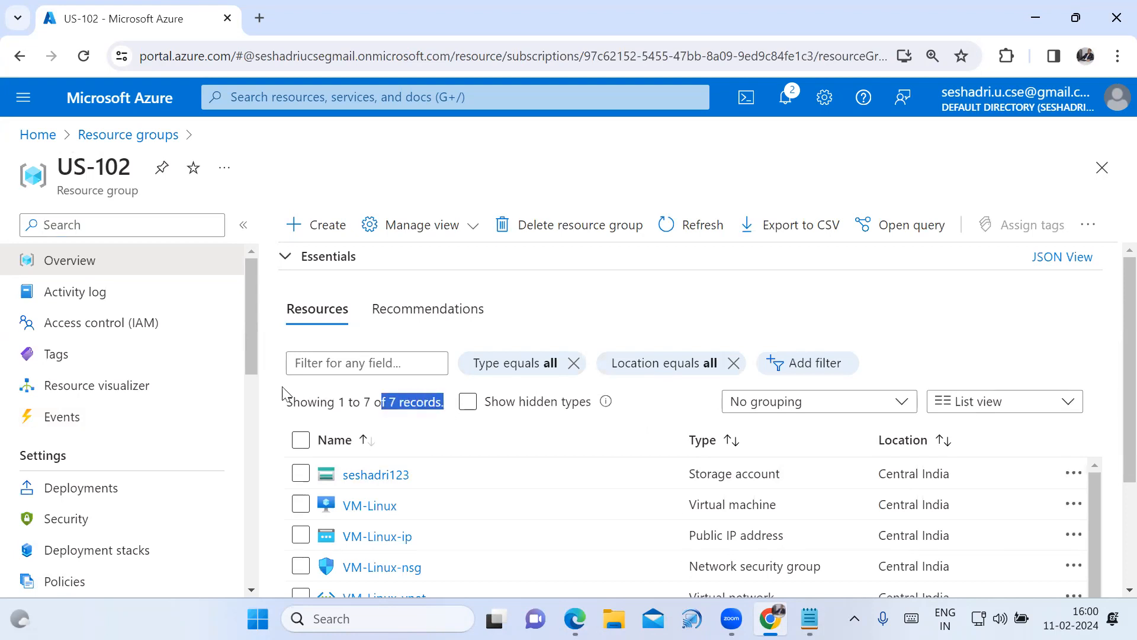
pyautogui.click(157, 332)
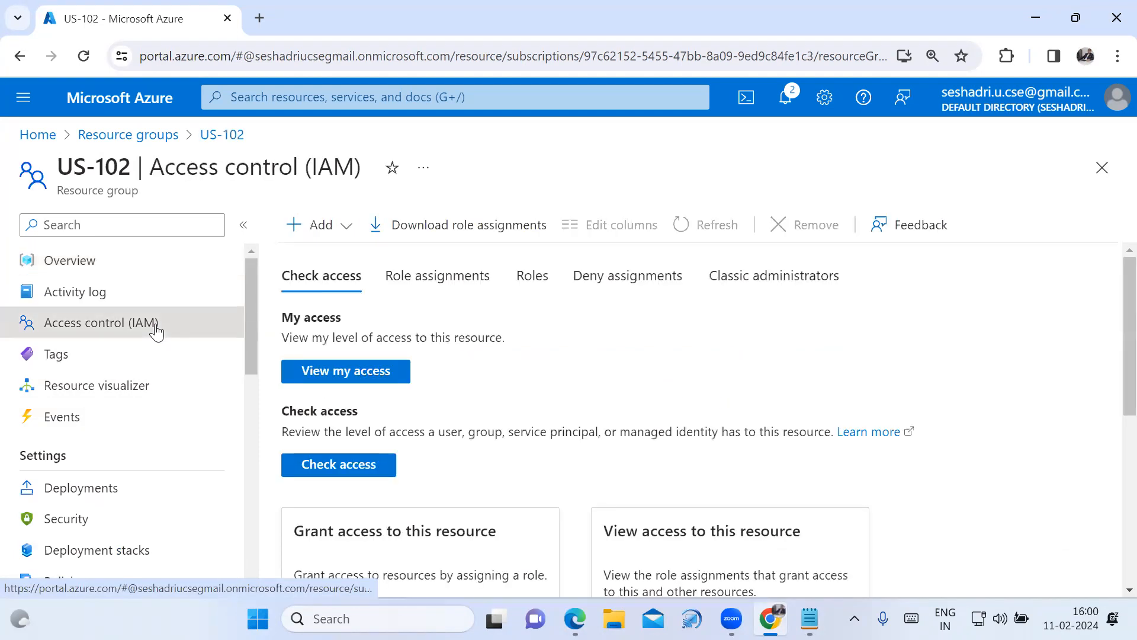
pyautogui.click(336, 231)
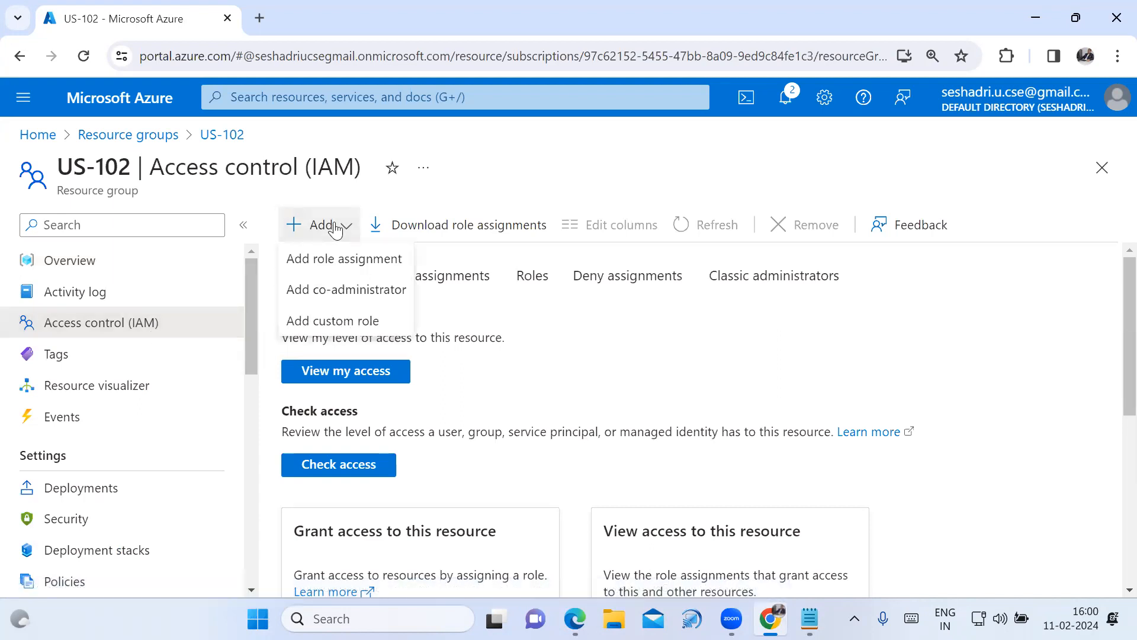
pyautogui.click(354, 272)
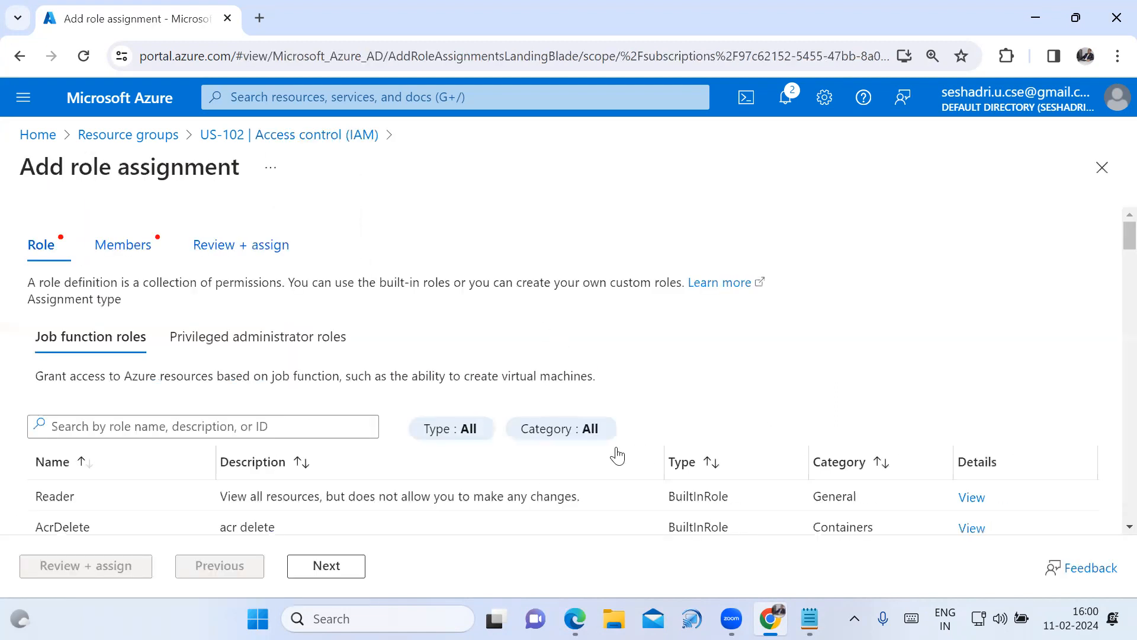
pyautogui.click(295, 342)
pyautogui.scroll(-2, 363, 394)
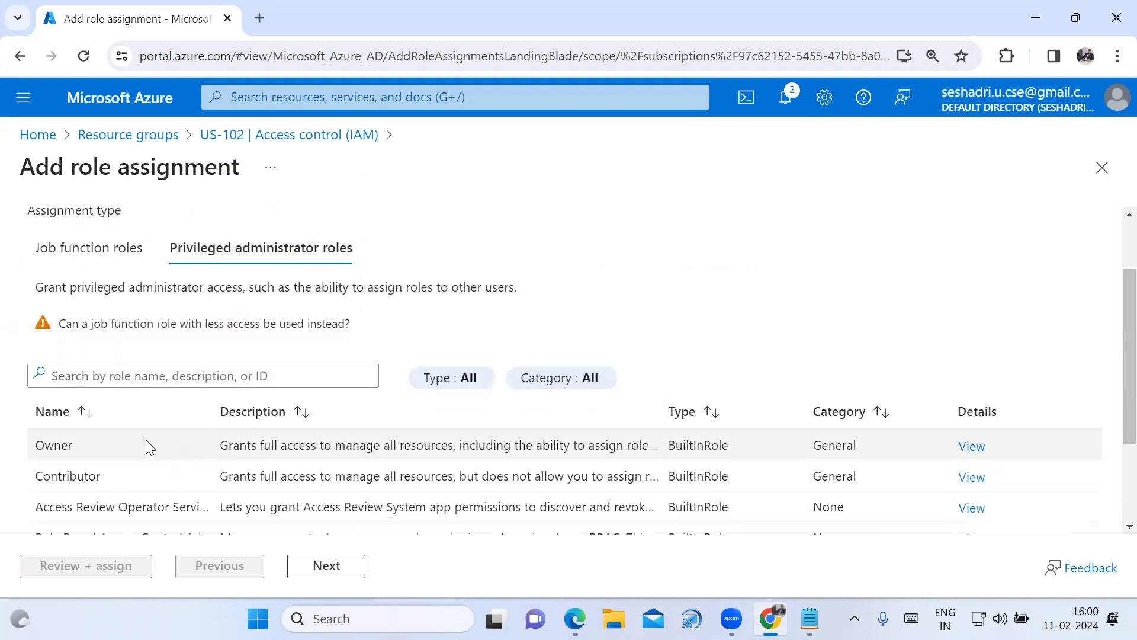
pyautogui.click(56, 445)
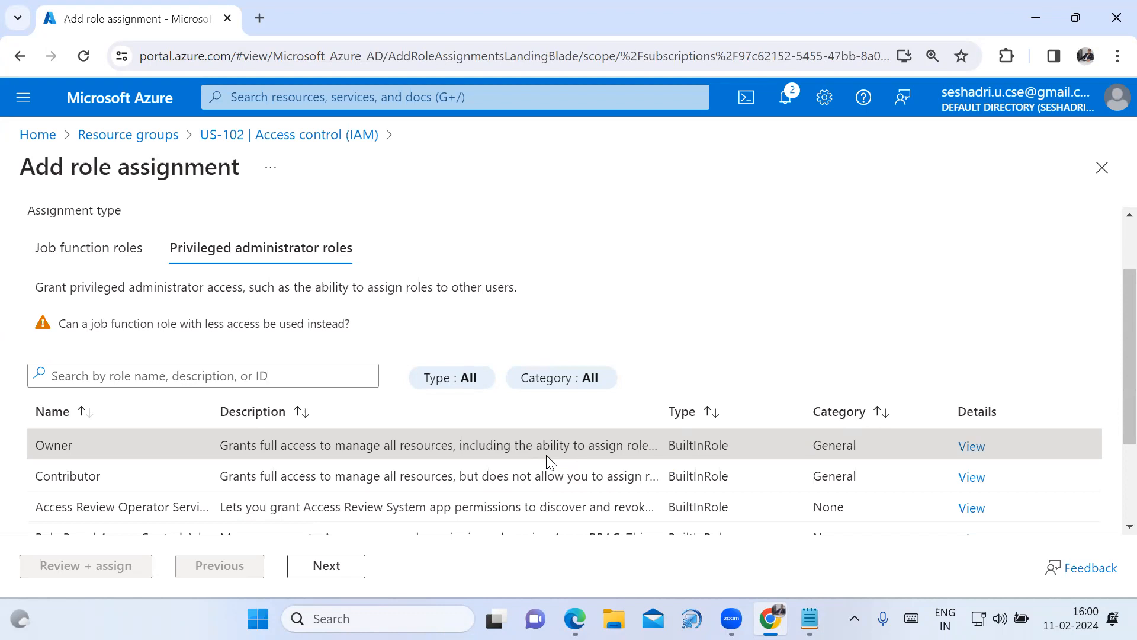
pyautogui.click(343, 572)
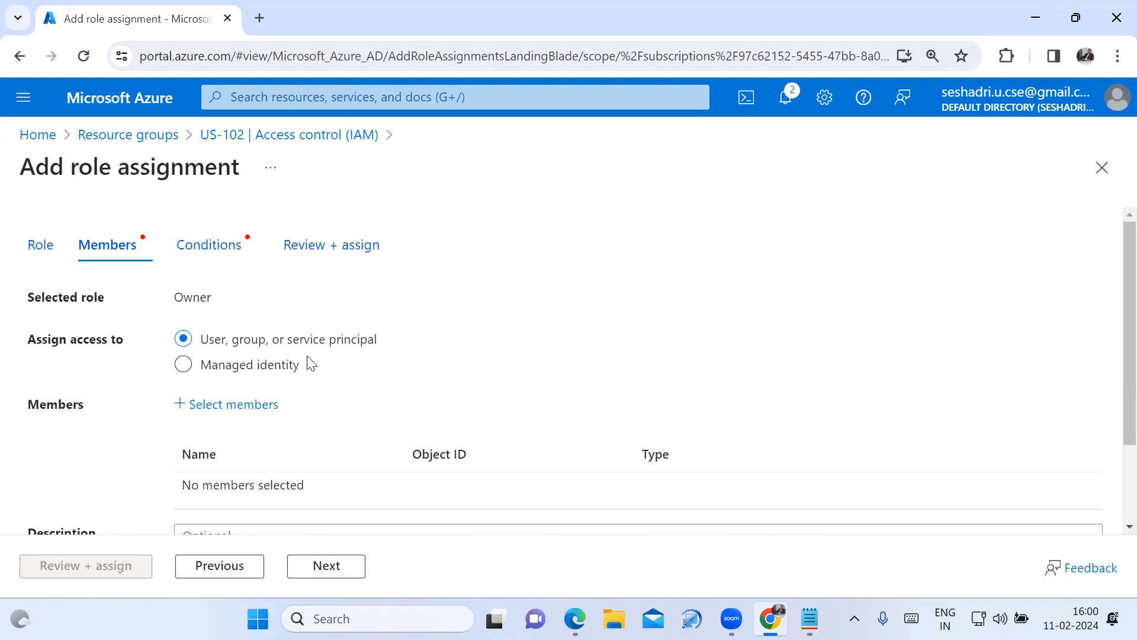
# Add userone as the member of the Owner role assignment and proceed to the conditions
pyautogui.scroll(-2, 373, 389)
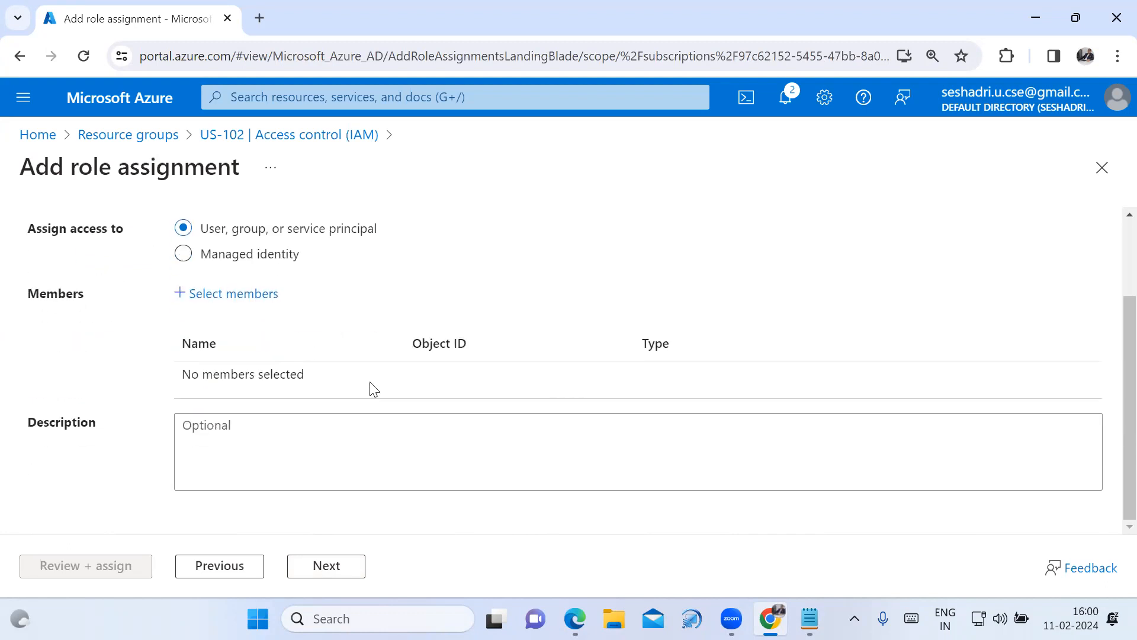
pyautogui.click(258, 295)
pyautogui.click(860, 330)
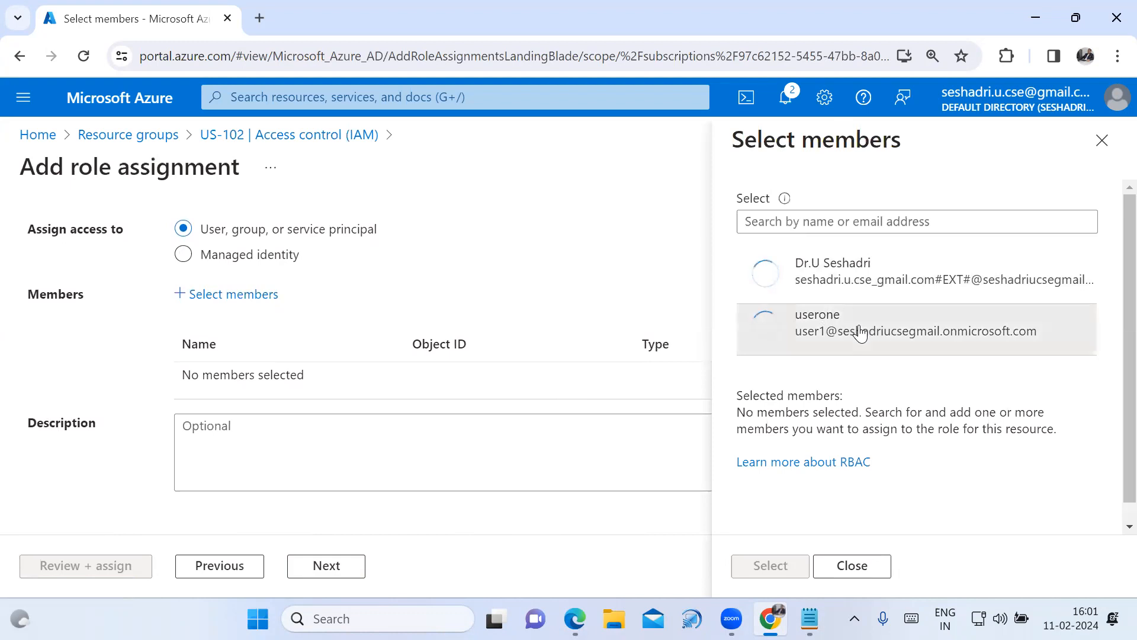
pyautogui.click(770, 563)
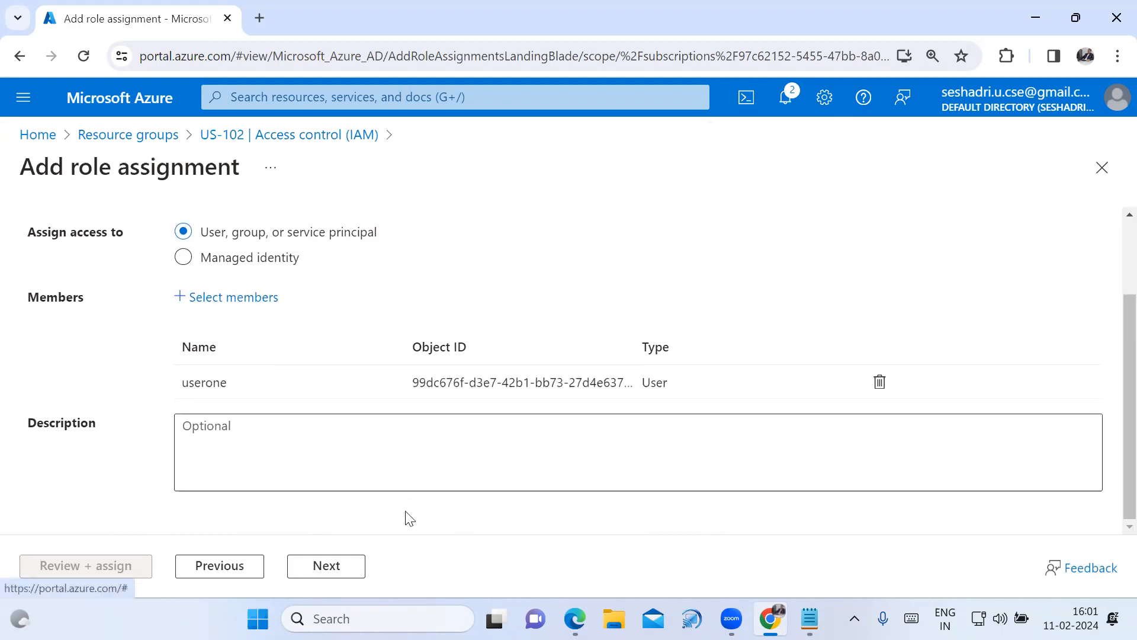
pyautogui.click(346, 564)
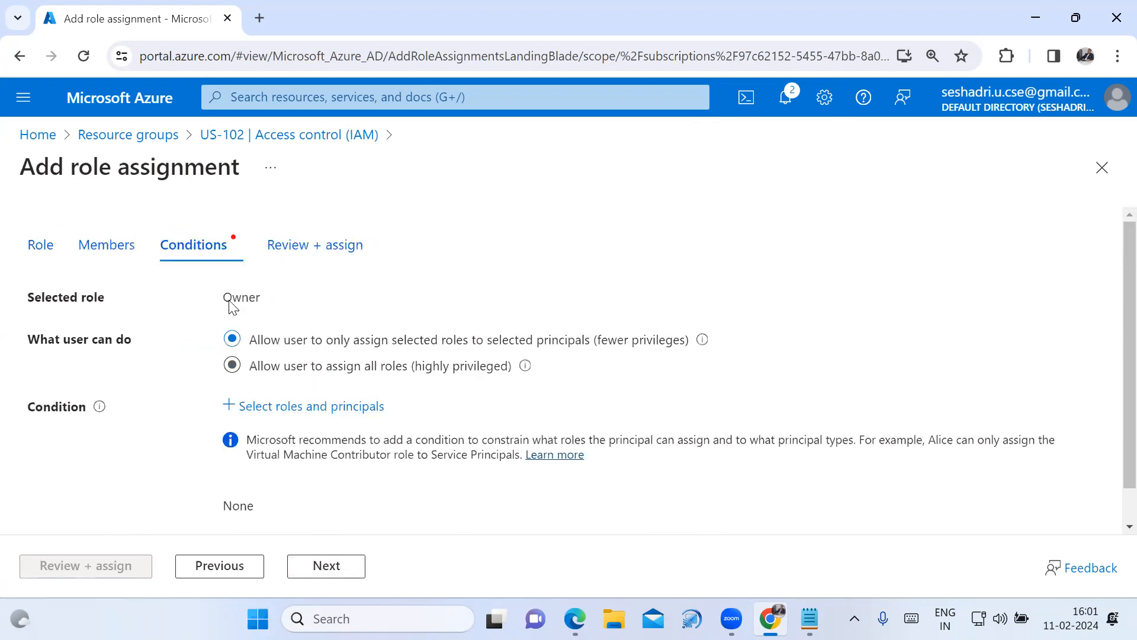
# Allow the member to assign all roles (highly privileged), then review and assign the Owner role on US-102
pyautogui.click(258, 373)
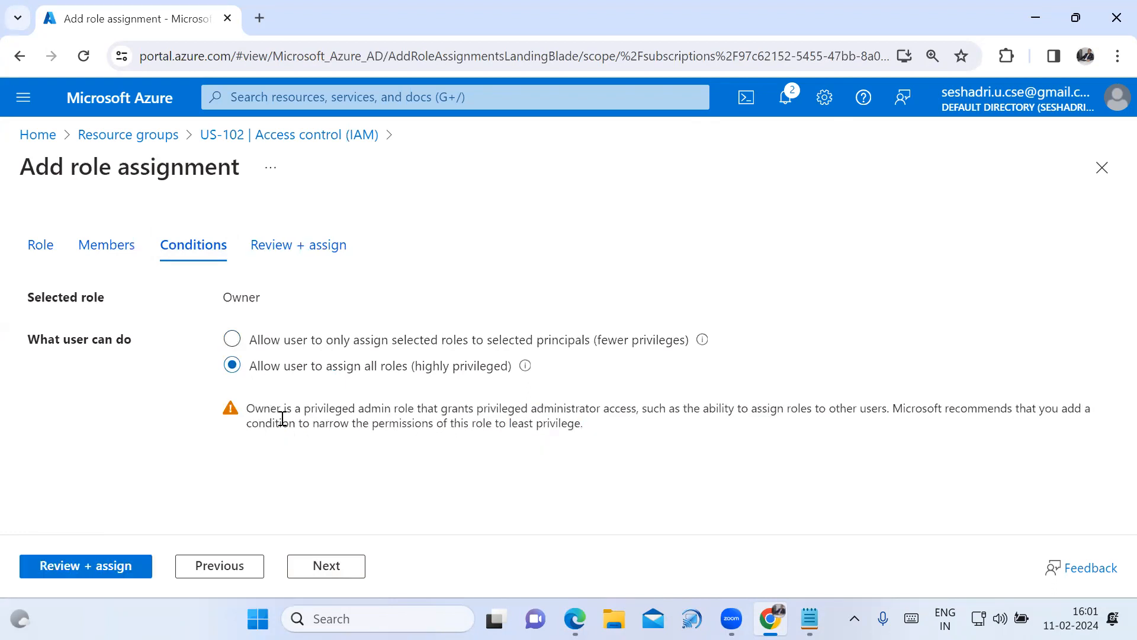
pyautogui.click(330, 567)
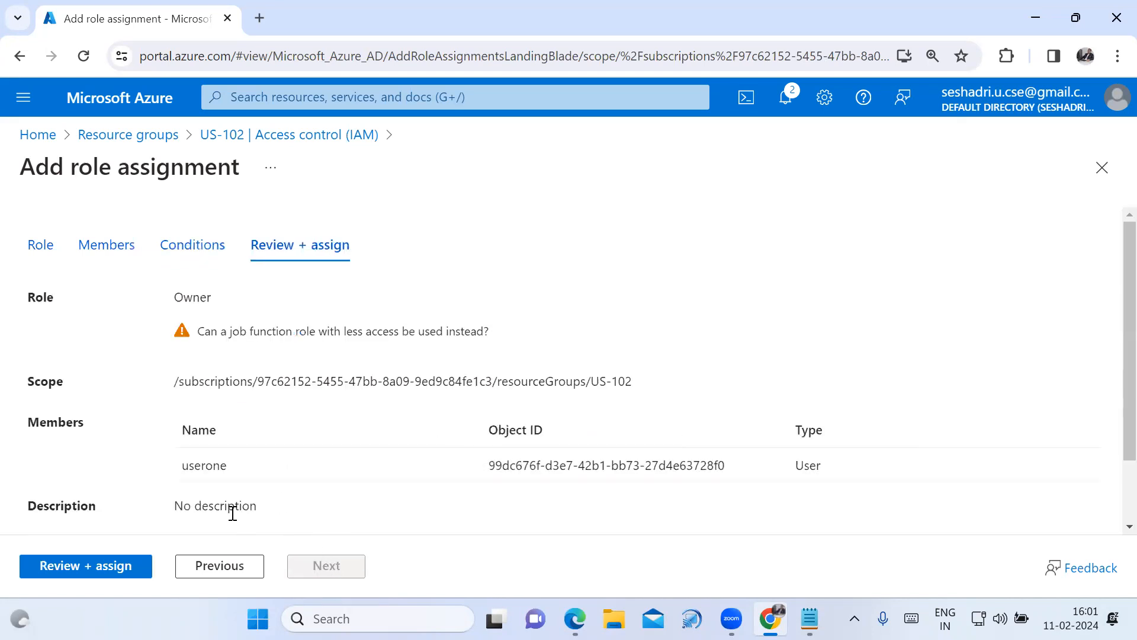
pyautogui.click(97, 567)
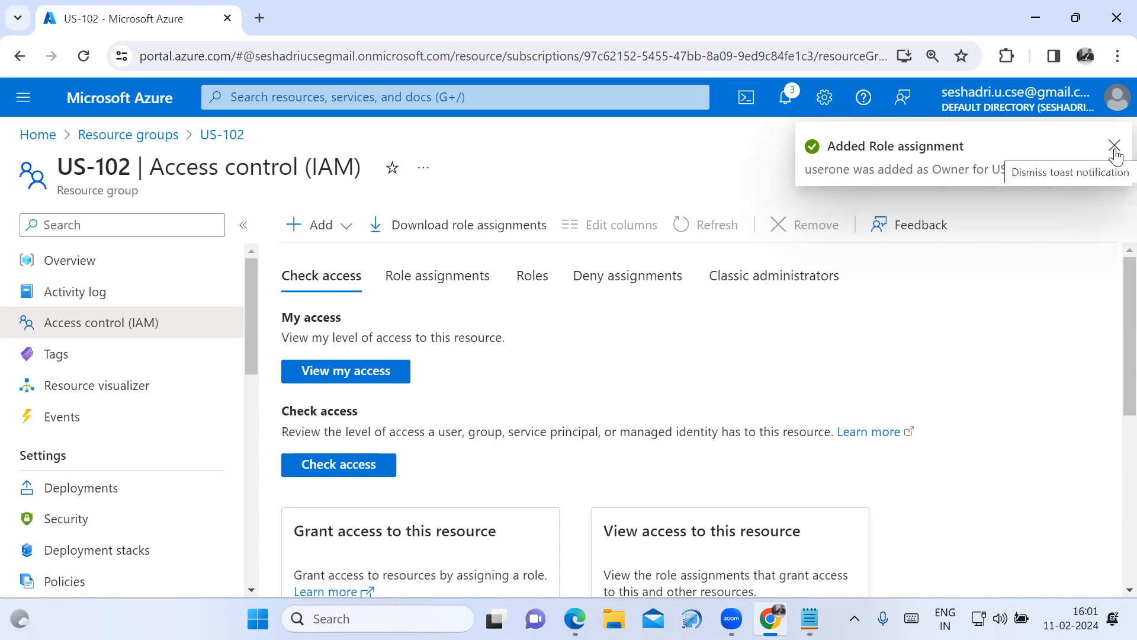
pyautogui.click(1114, 148)
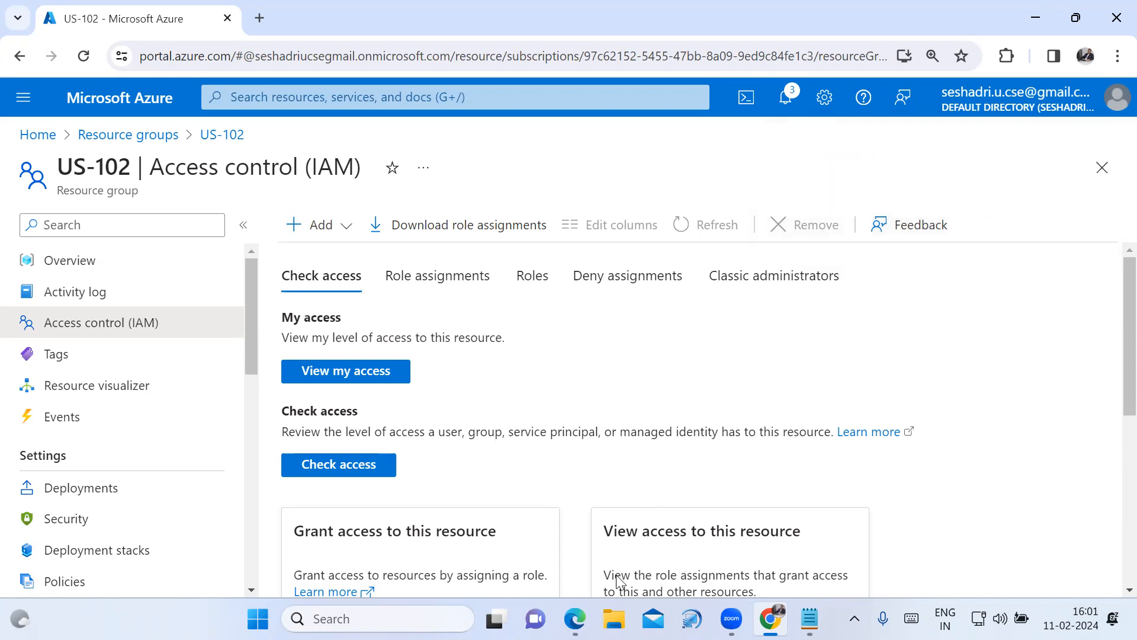
# Switch to Edge, sign out of the portal, and sign back in as user1 by entering the account password
pyautogui.click(575, 619)
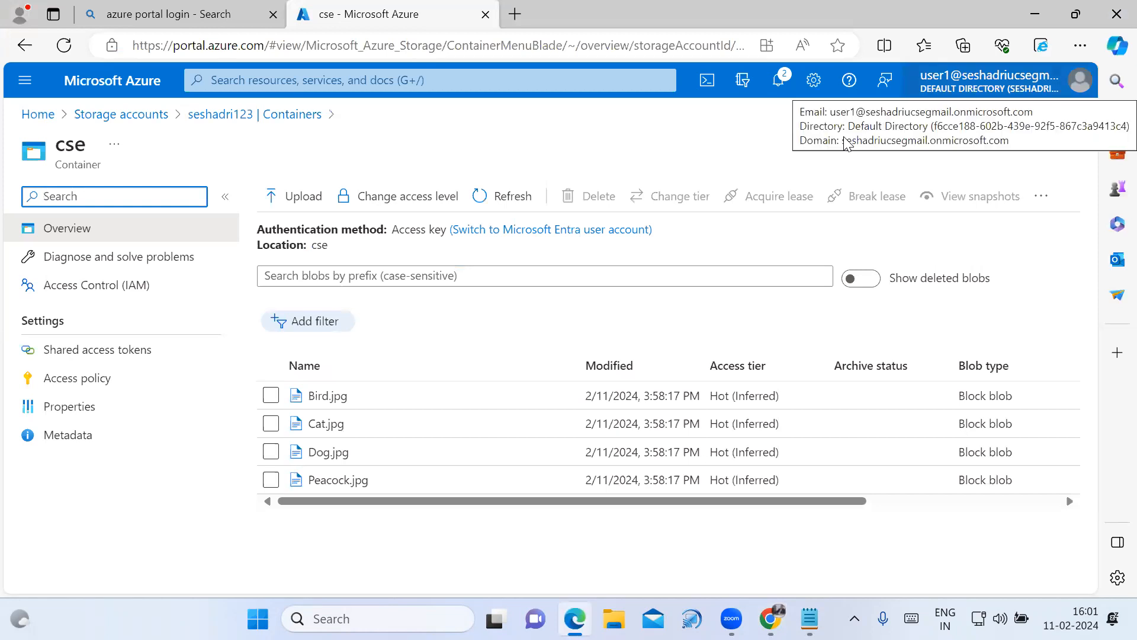
pyautogui.click(1060, 81)
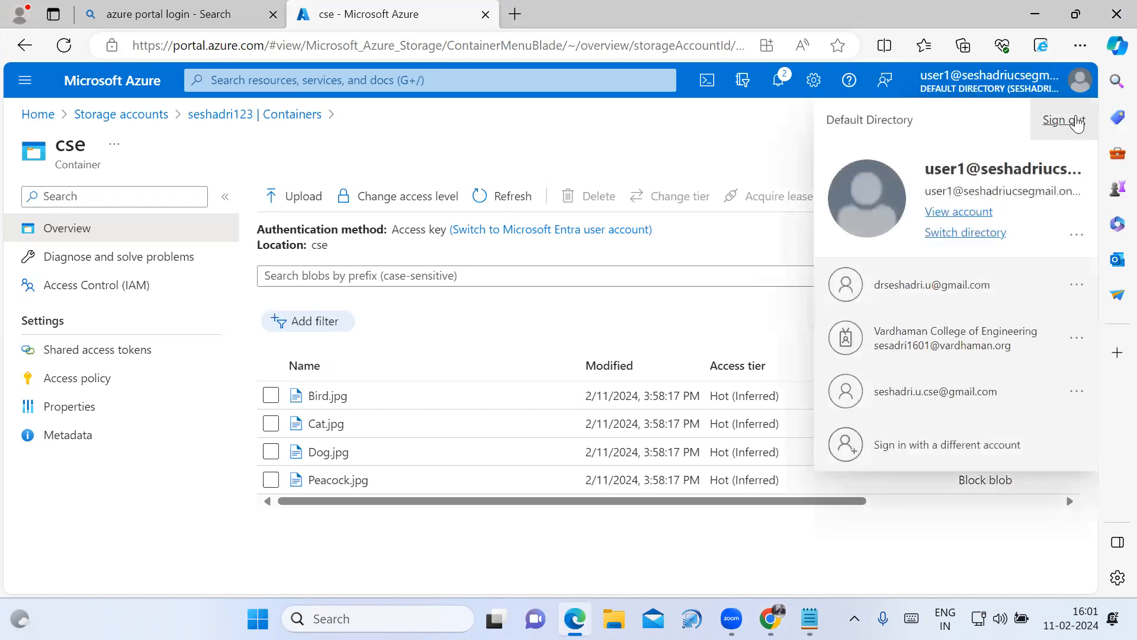
pyautogui.click(1069, 118)
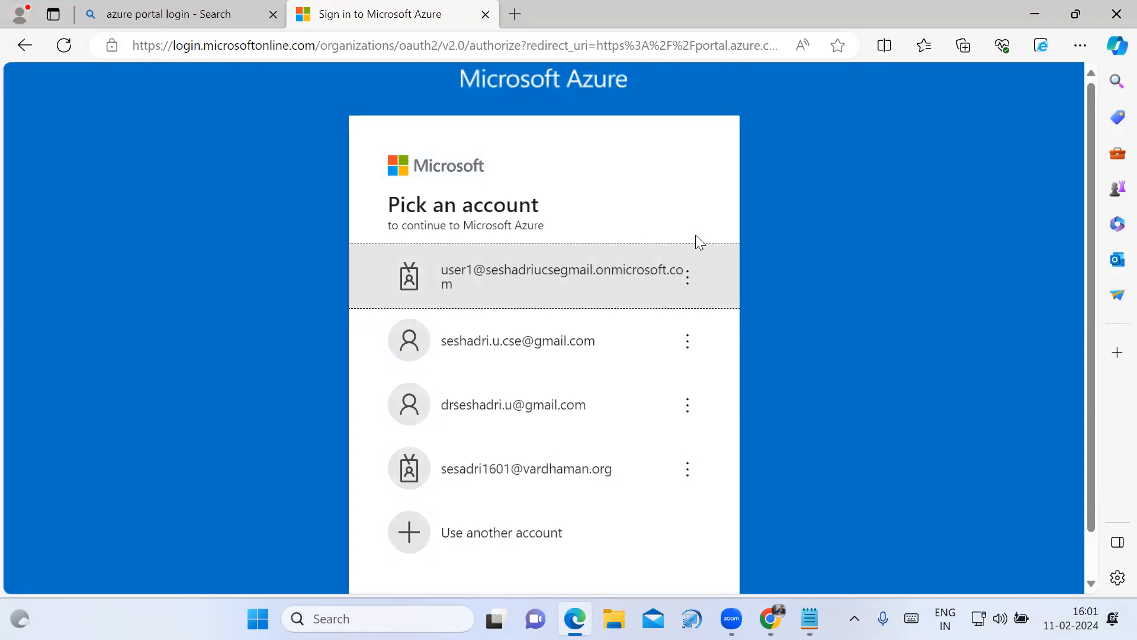
pyautogui.click(660, 283)
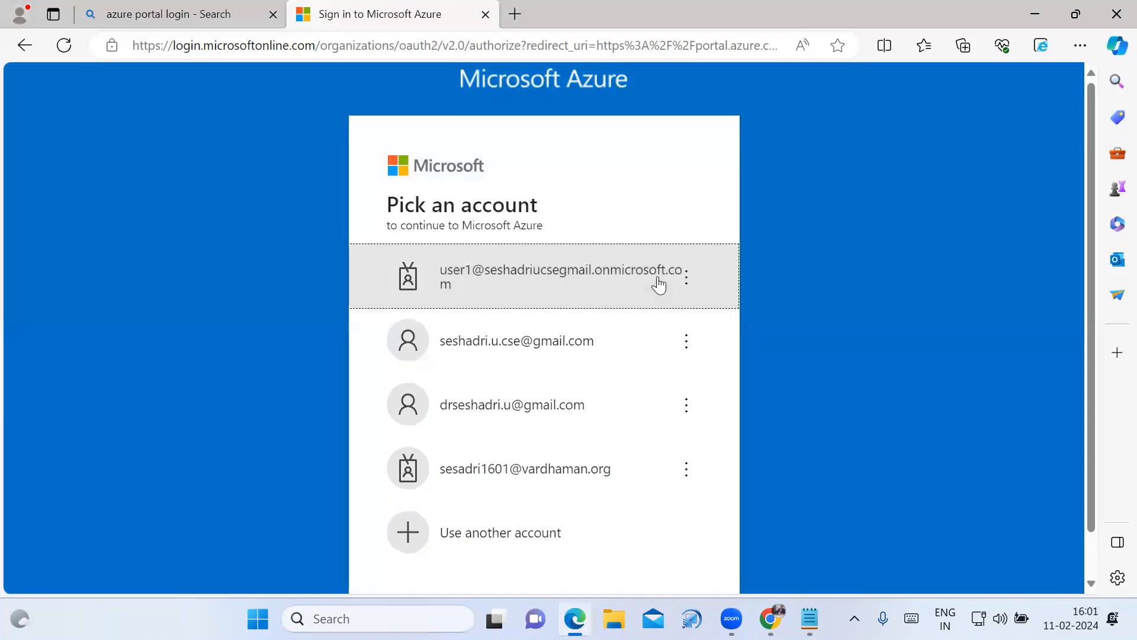
pyautogui.click(564, 350)
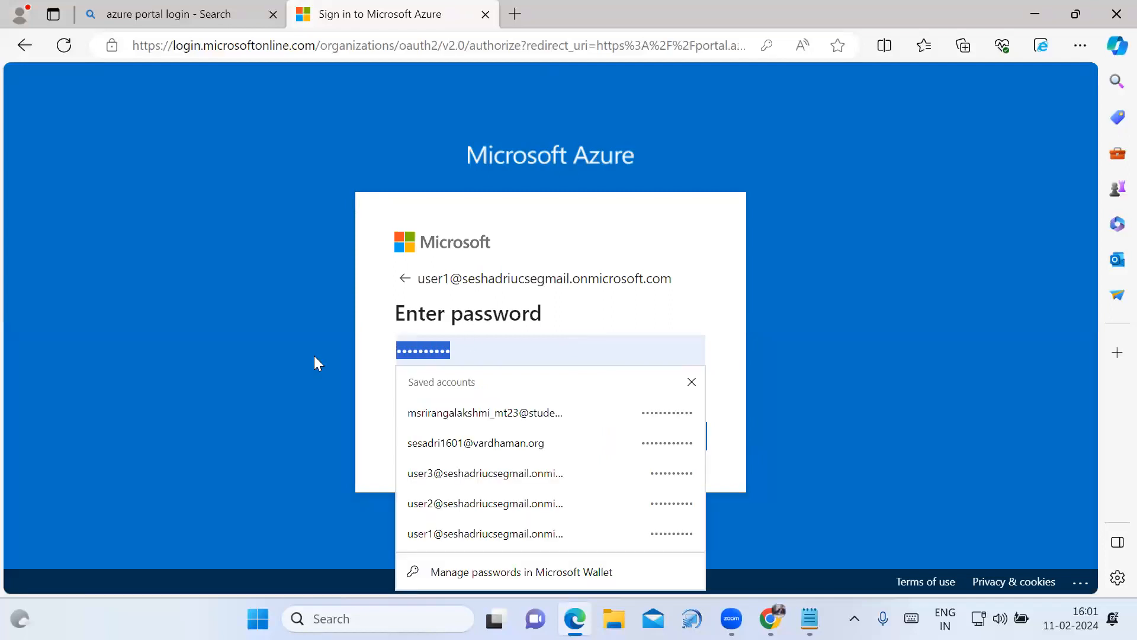
pyautogui.write('•••••••')
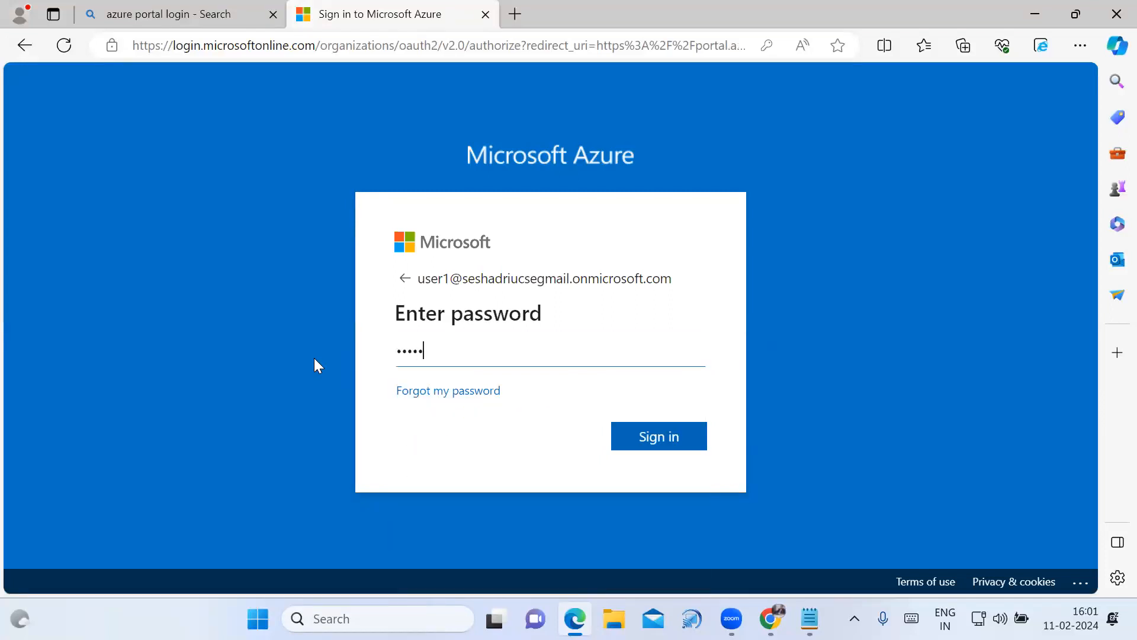
pyautogui.write('•••••')
pyautogui.click(673, 445)
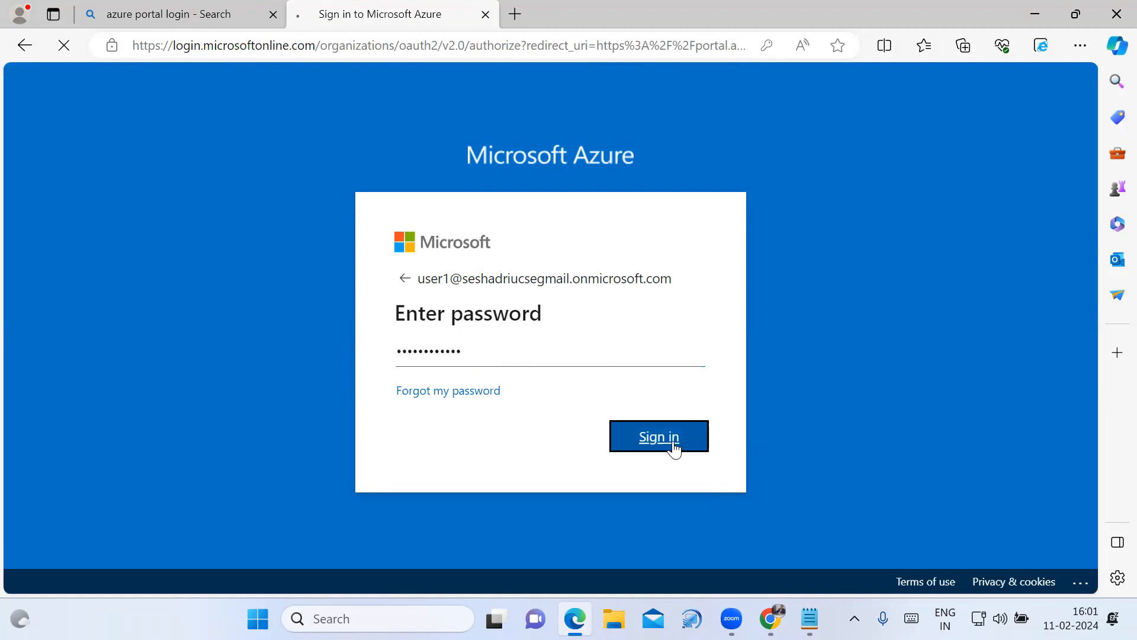
pyautogui.click(672, 448)
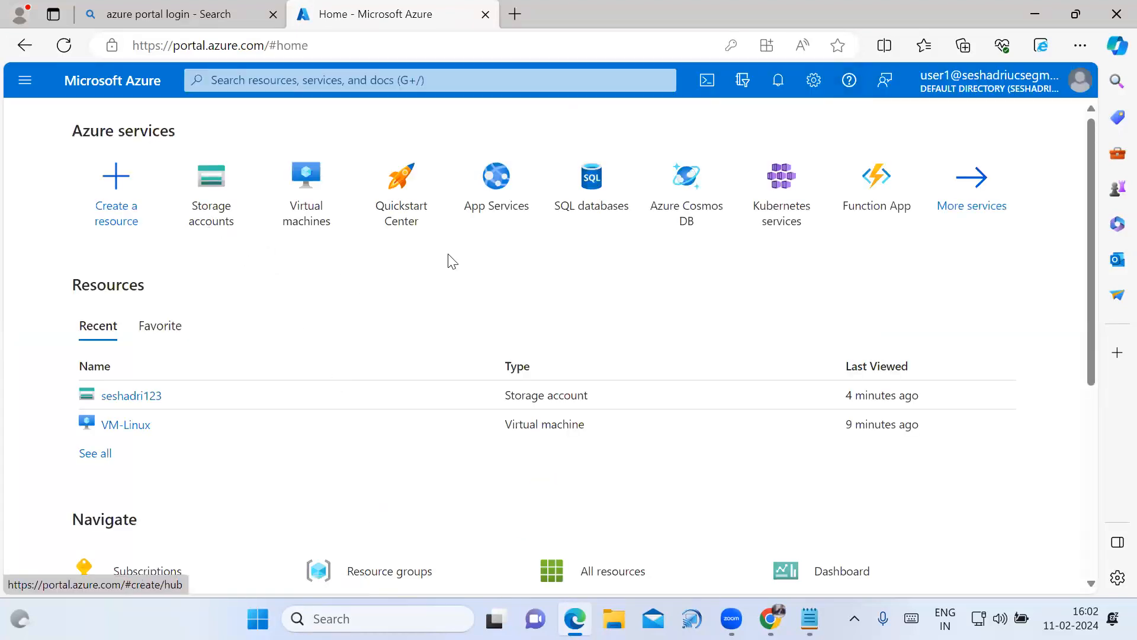
# Search for resource groups as user1, open US-102, and check the number of resources it lists
pyautogui.click(285, 81)
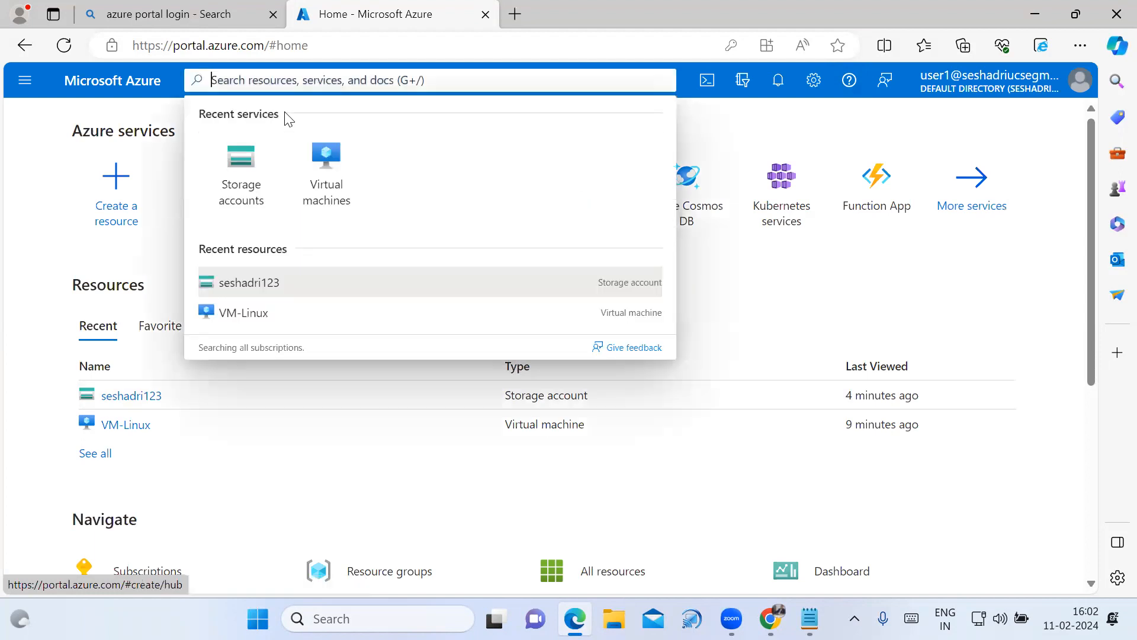
pyautogui.write('resource')
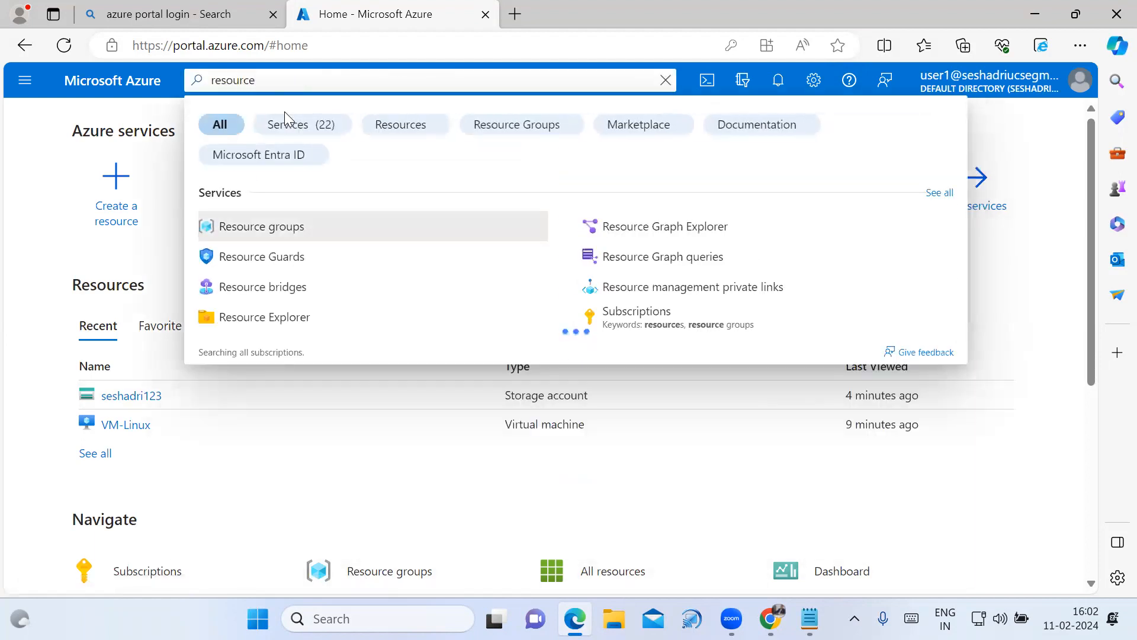
pyautogui.click(244, 232)
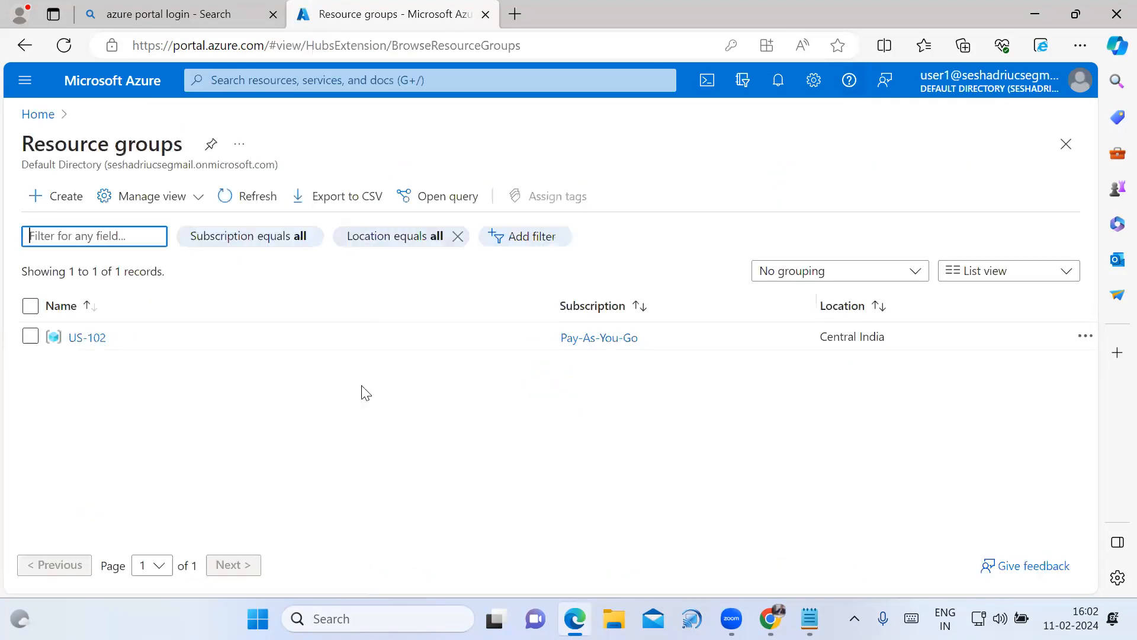
pyautogui.click(88, 344)
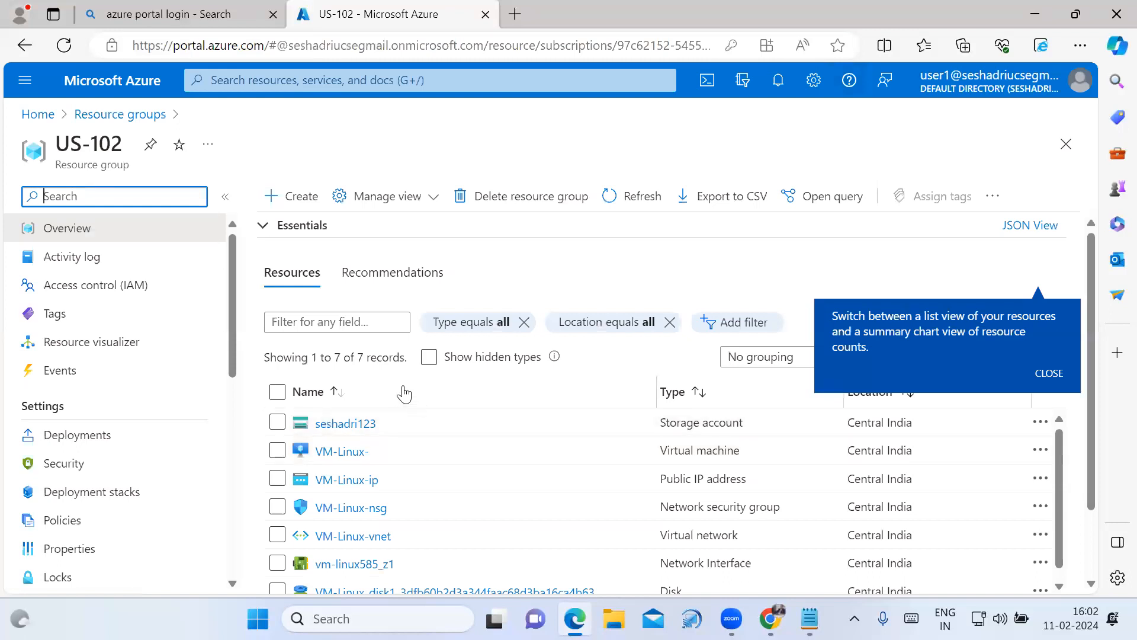
pyautogui.moveTo(358, 361); pyautogui.dragTo(407, 362)
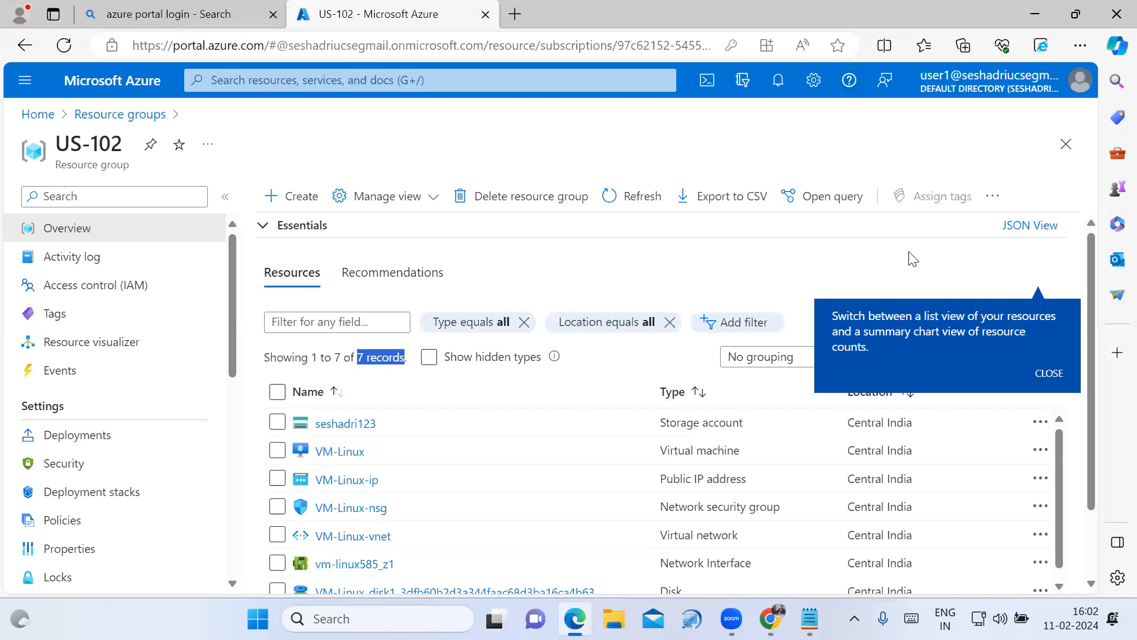
# Switch to Chrome and open the access control (IAM) page of the Pay-As-You-Go subscription
pyautogui.moveTo(770, 618)
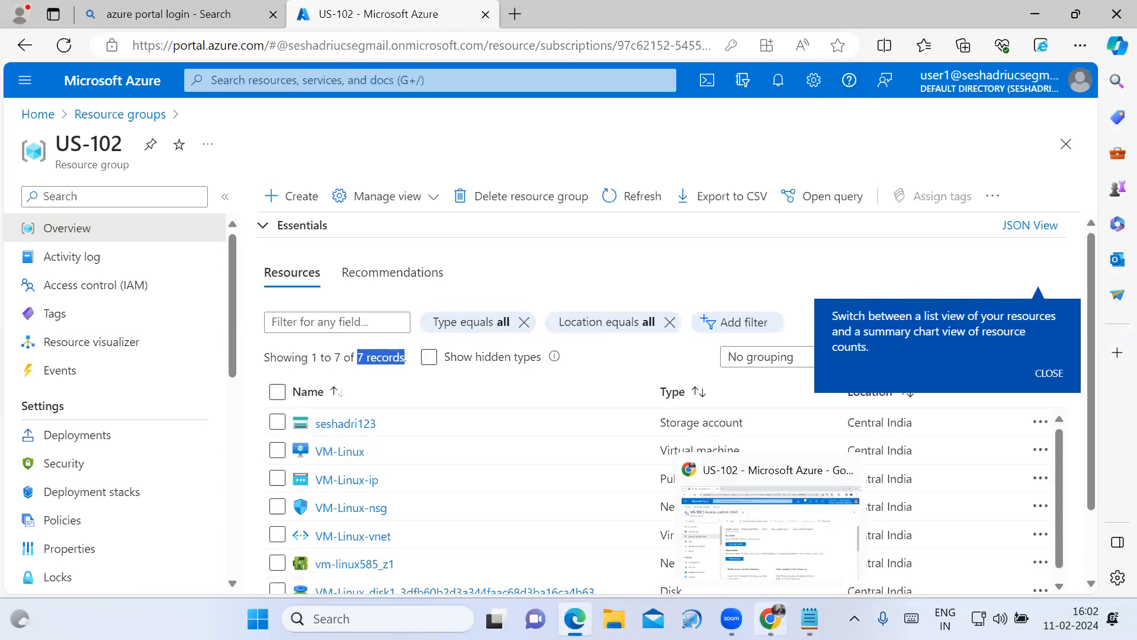
pyautogui.click(770, 533)
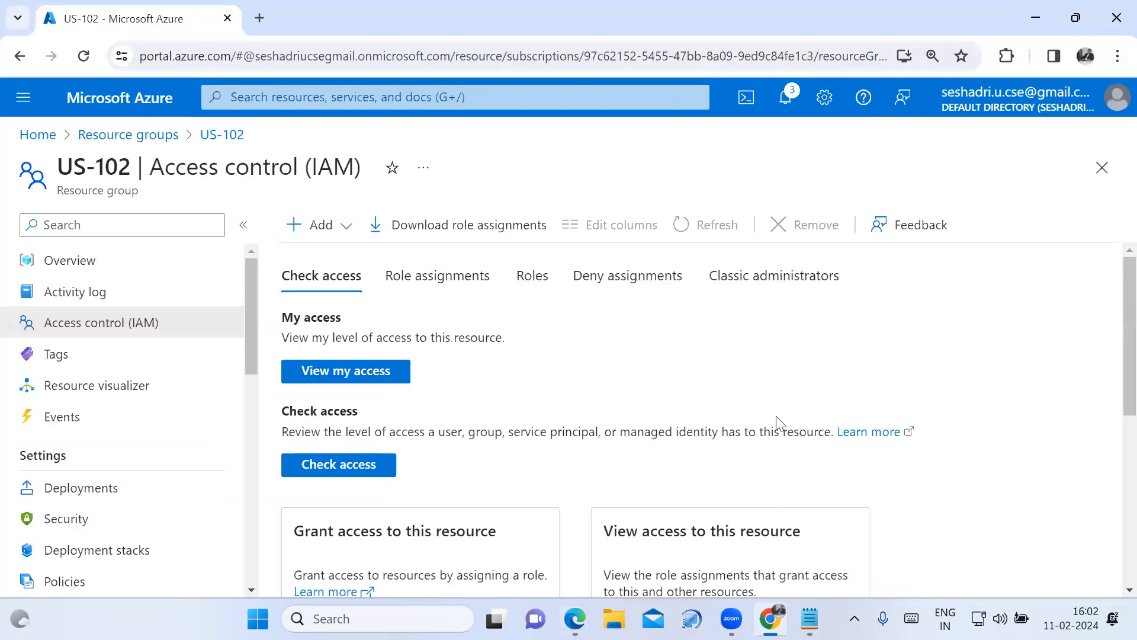
pyautogui.click(52, 137)
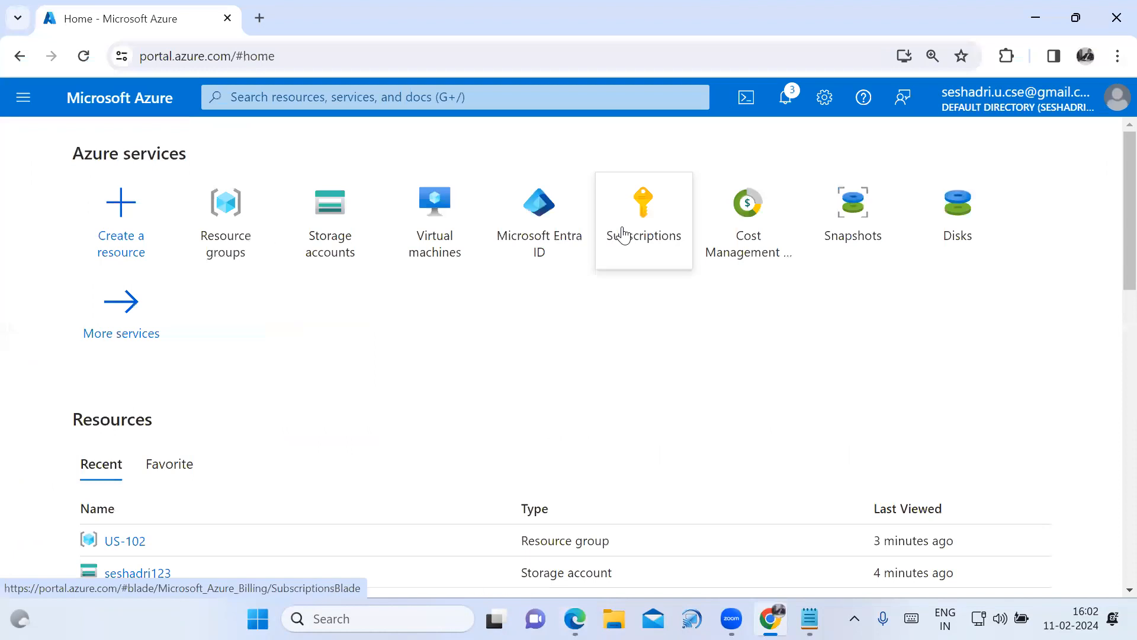
pyautogui.click(622, 235)
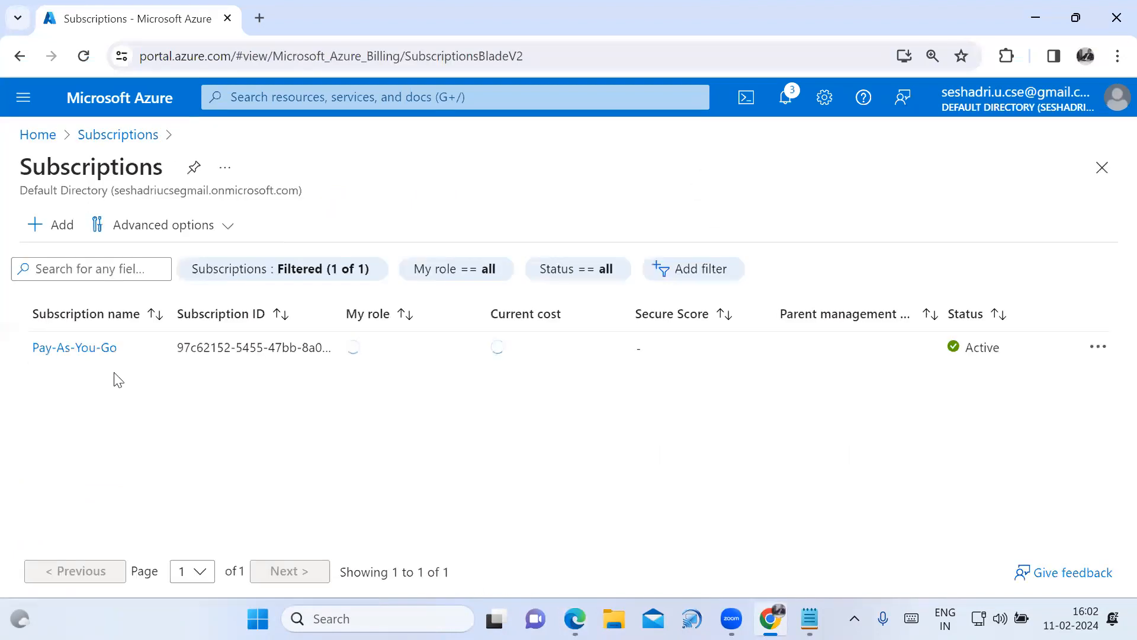
pyautogui.click(71, 348)
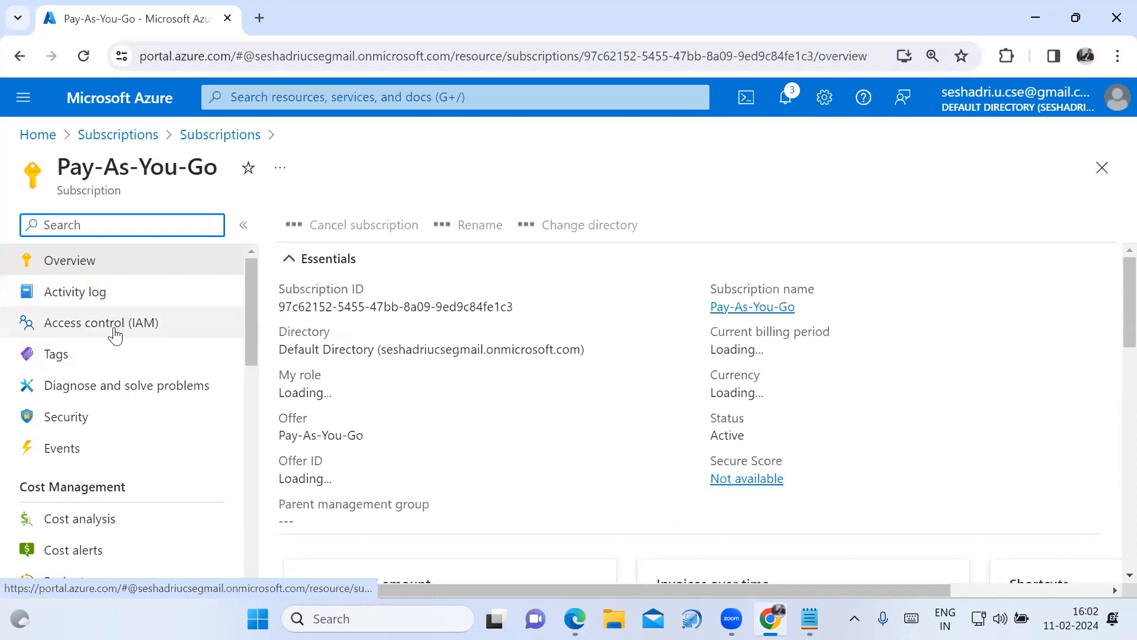
pyautogui.click(115, 336)
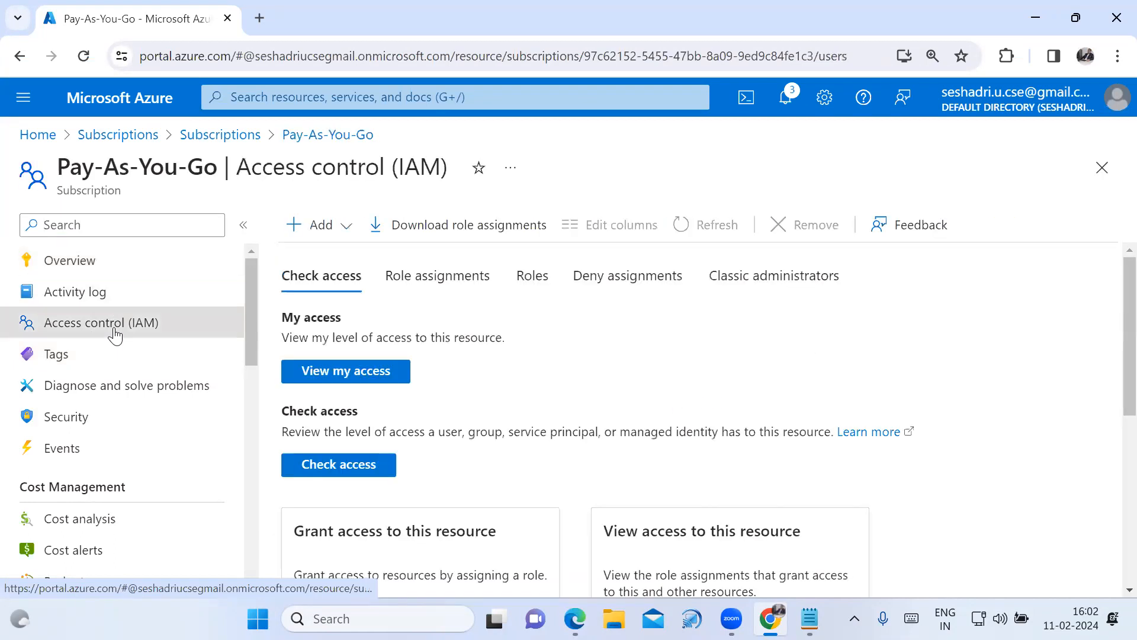
# Start a role assignment on the subscription with the privileged administrator role Owner and proceed to the members
pyautogui.click(337, 239)
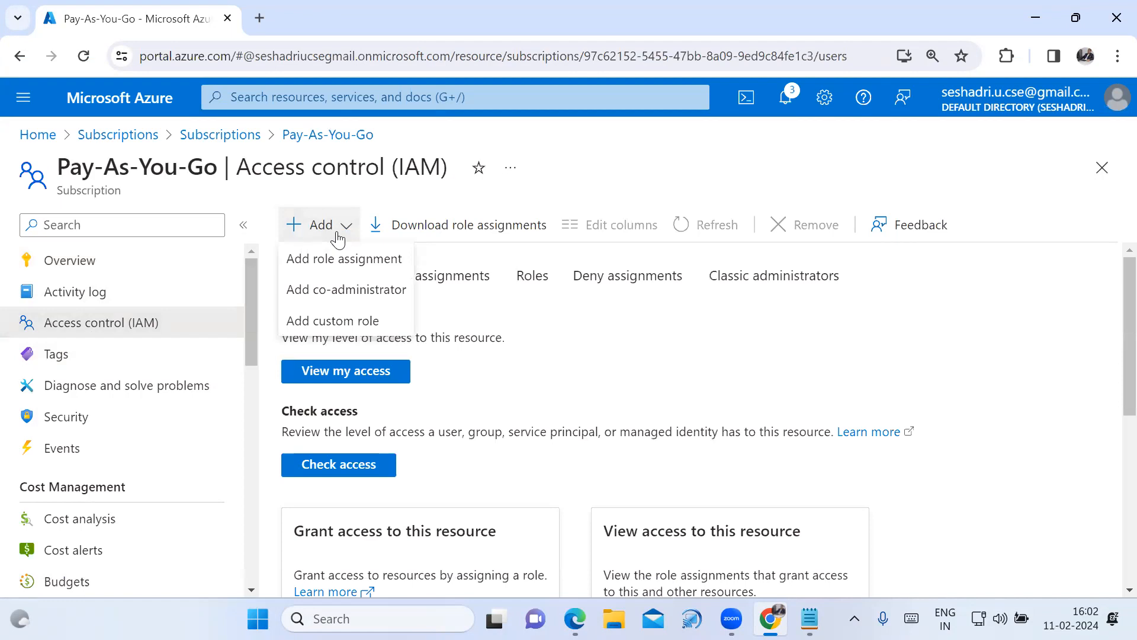
pyautogui.click(337, 265)
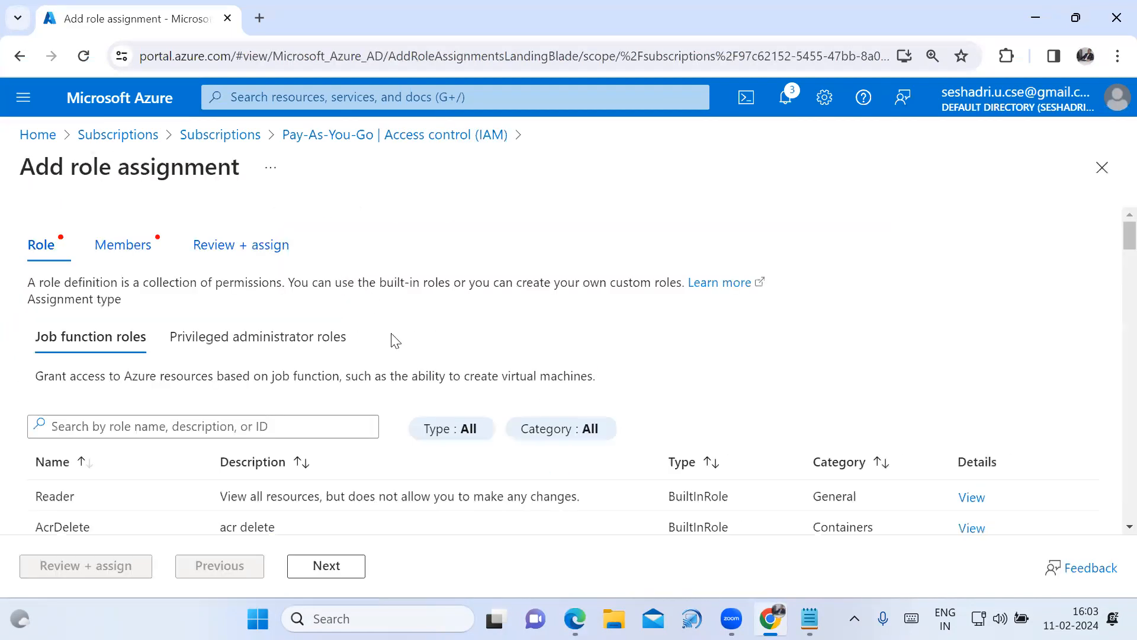
pyautogui.click(314, 349)
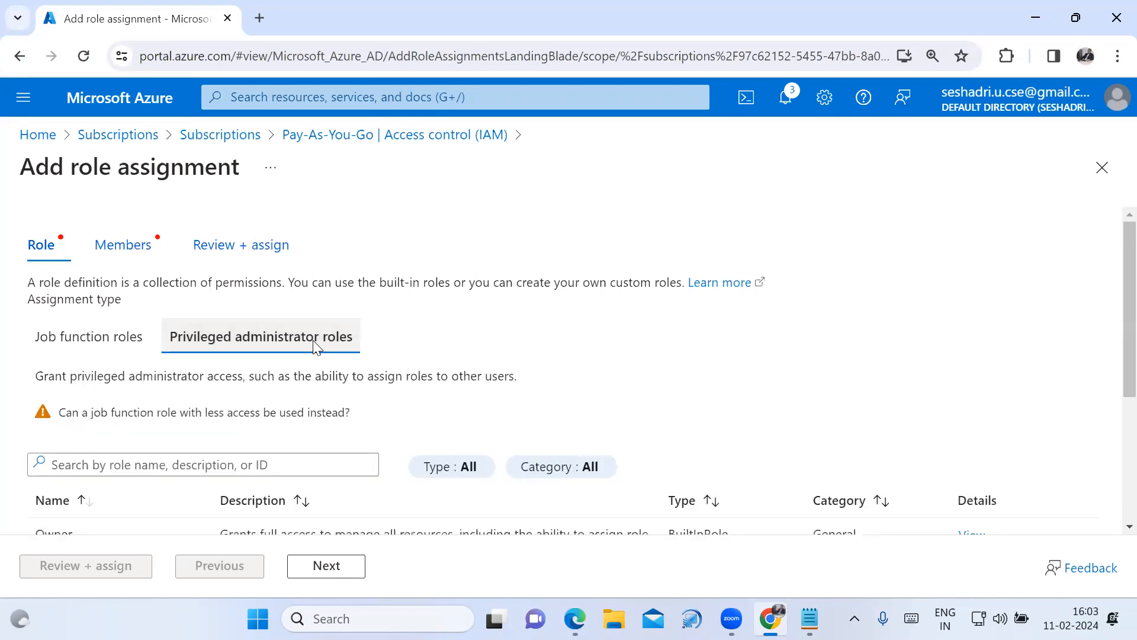
pyautogui.scroll(-1, 350, 414)
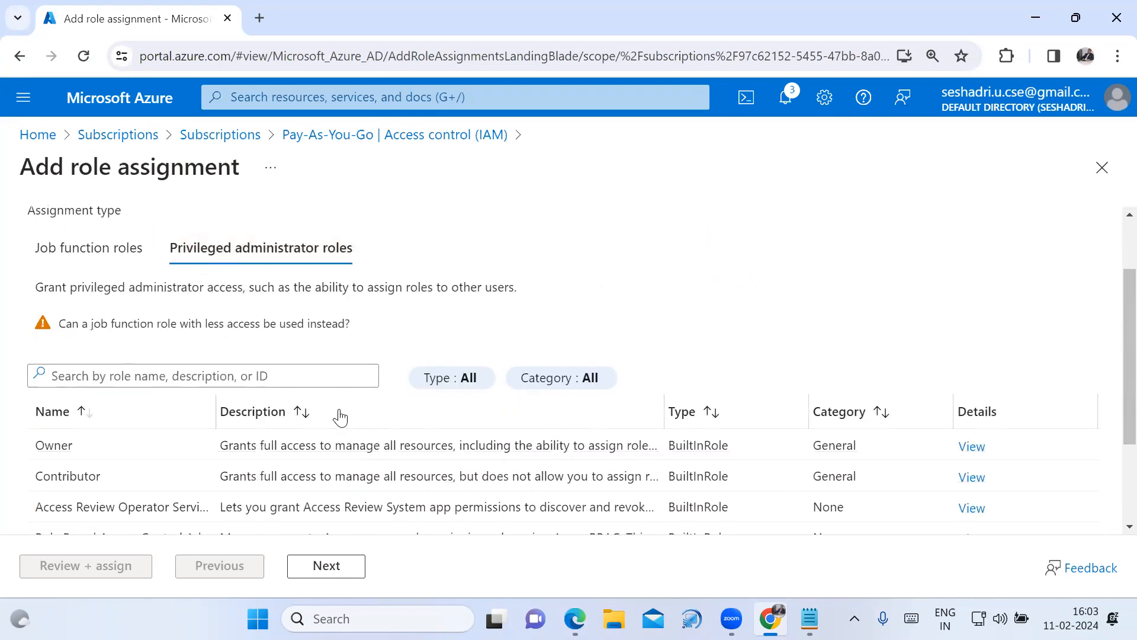
pyautogui.click(157, 443)
pyautogui.click(321, 568)
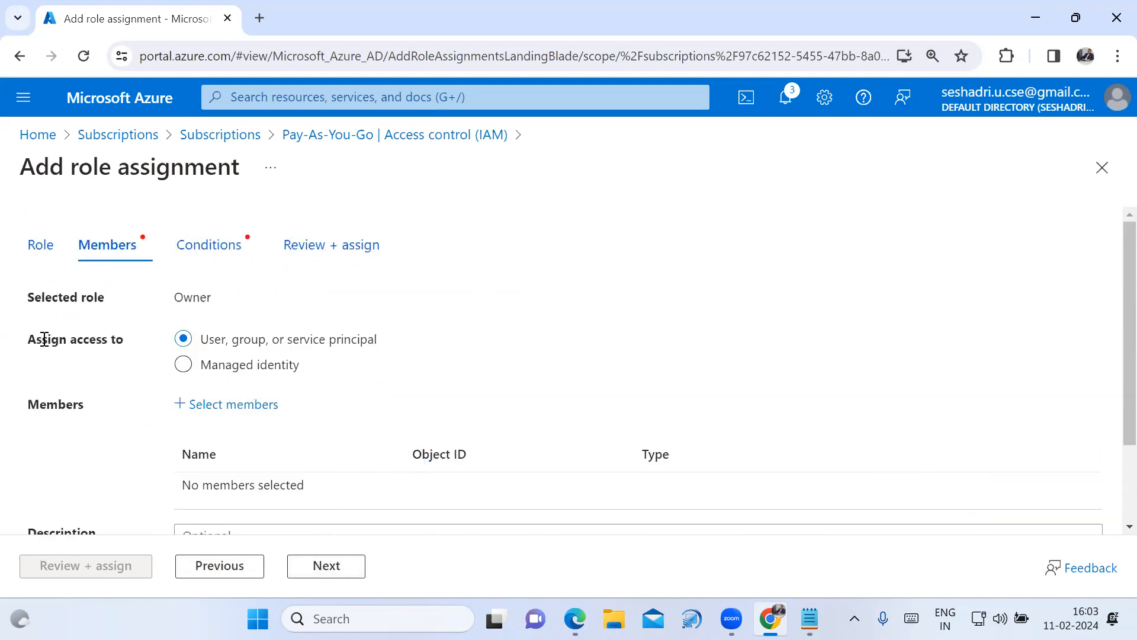
# Add userone as the member of the subscription's Owner role assignment and proceed to the conditions
pyautogui.scroll(-2, 355, 425)
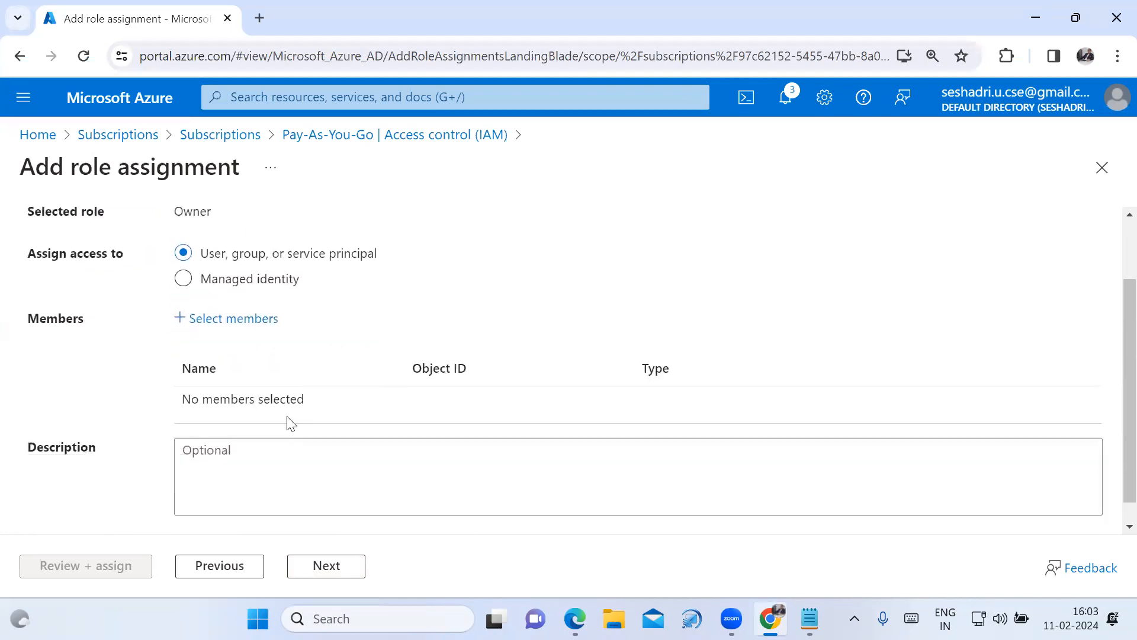
pyautogui.click(247, 319)
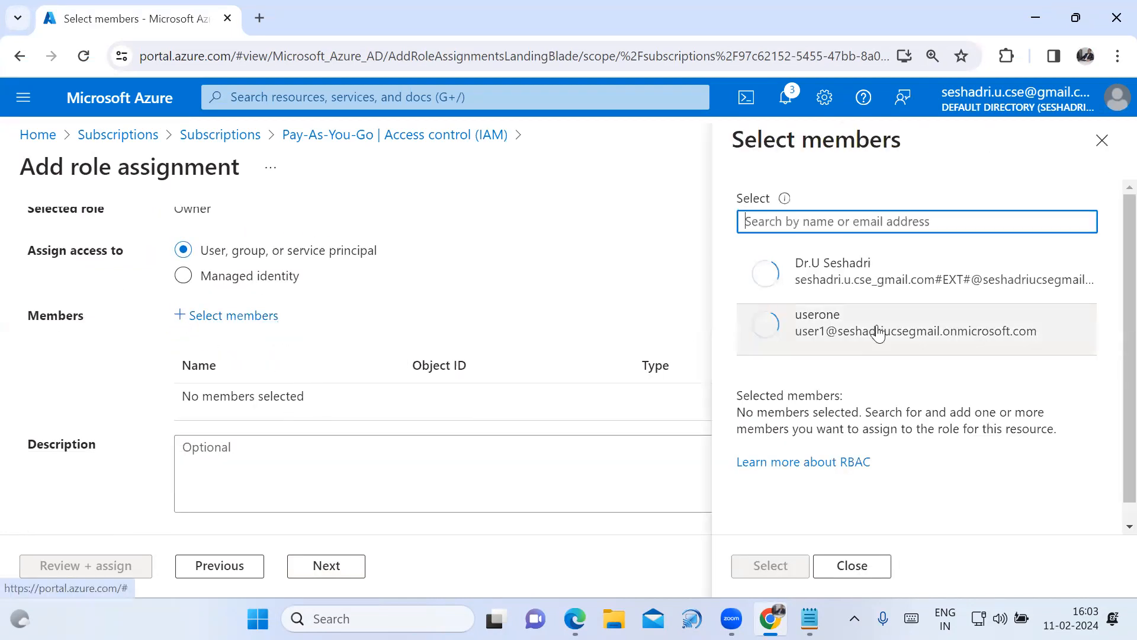
pyautogui.click(835, 330)
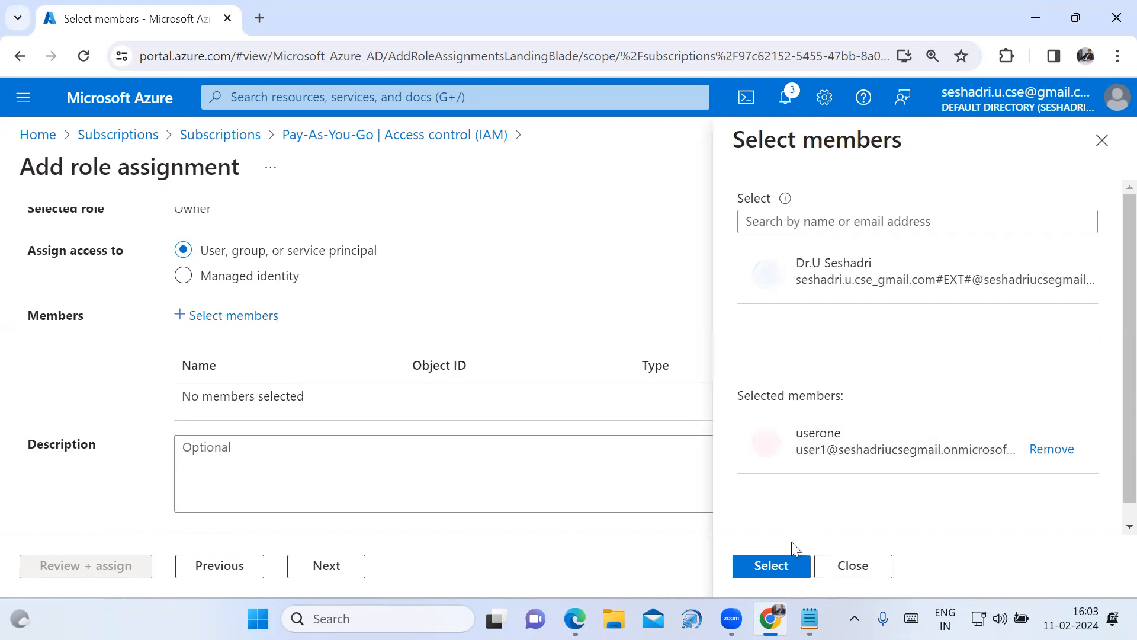
pyautogui.click(779, 565)
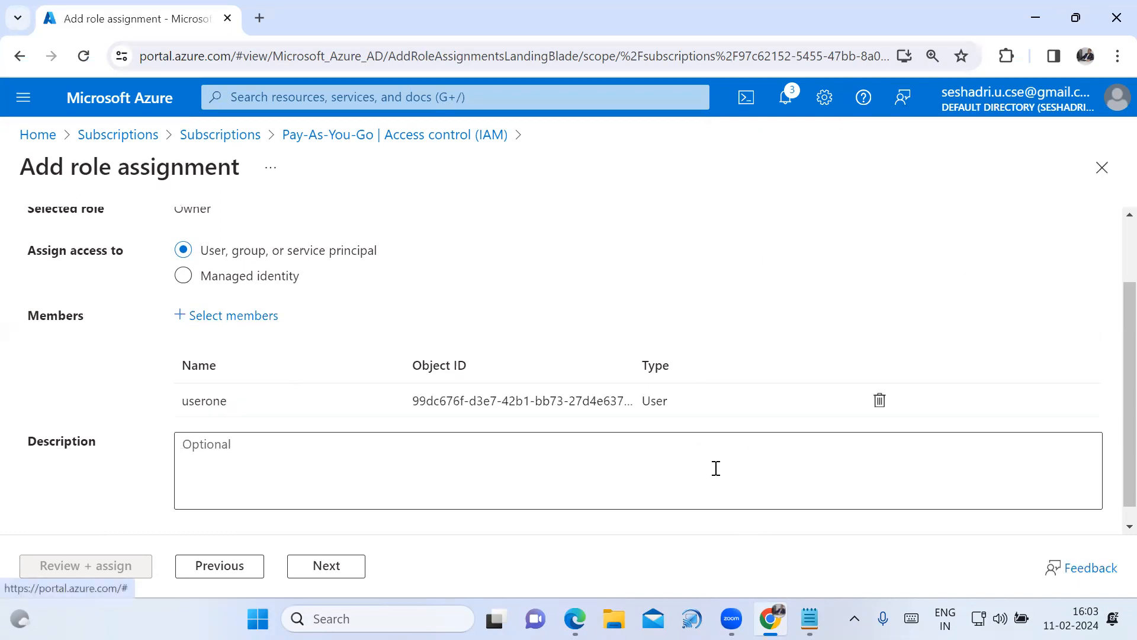
pyautogui.click(346, 576)
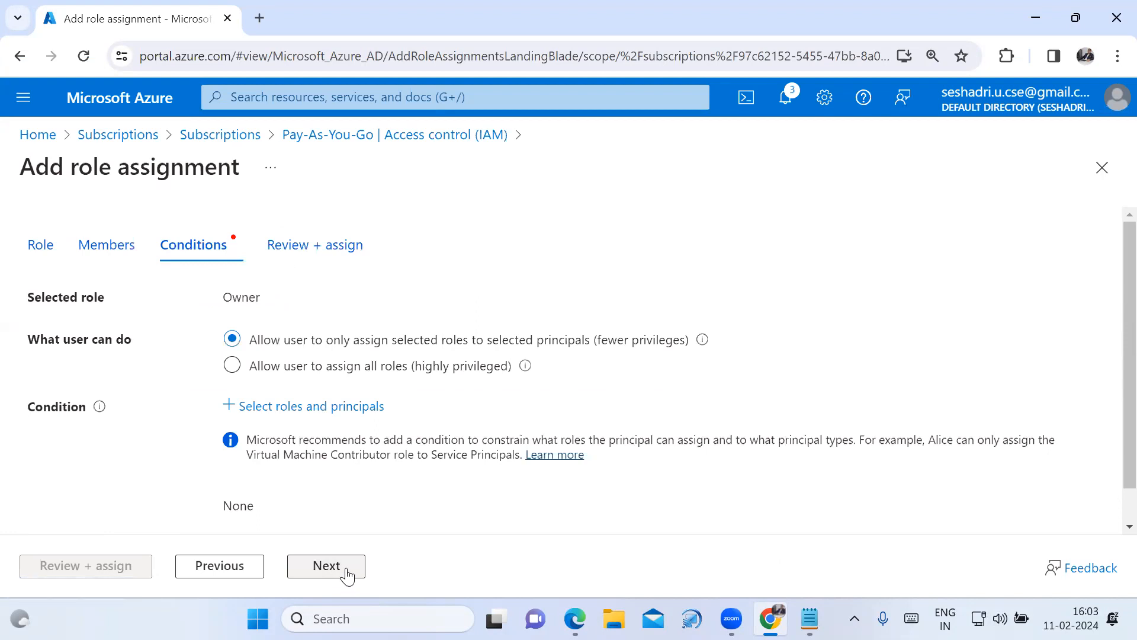
# Allow the user to assign all roles (highly privileged), then review and assign the Owner role on the Pay-As-You-Go subscription
pyautogui.click(274, 369)
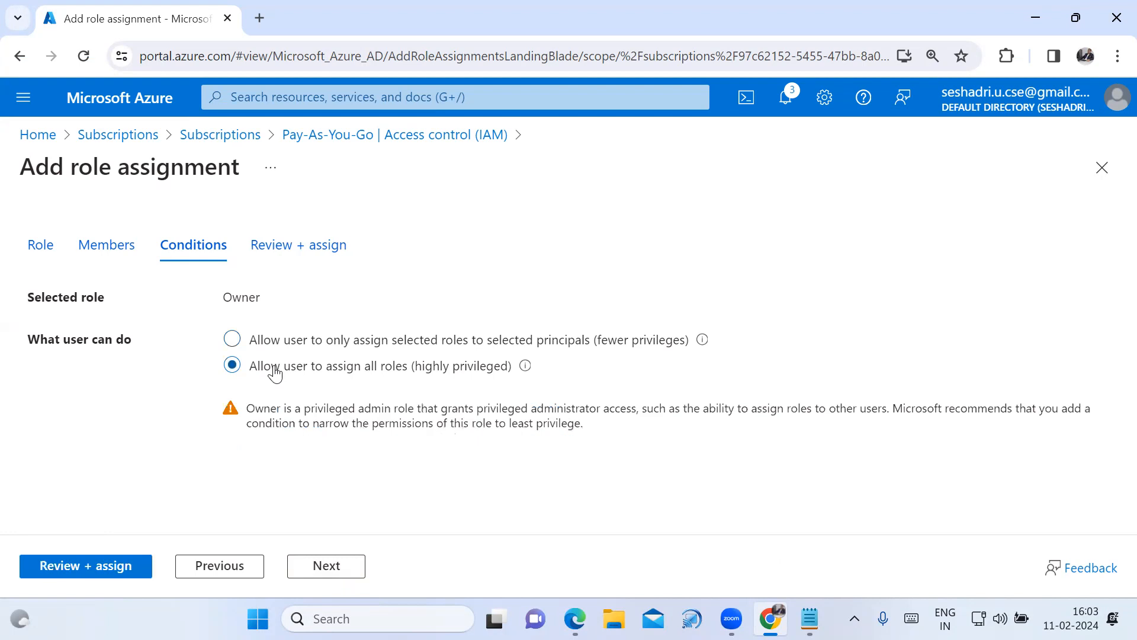
pyautogui.click(344, 571)
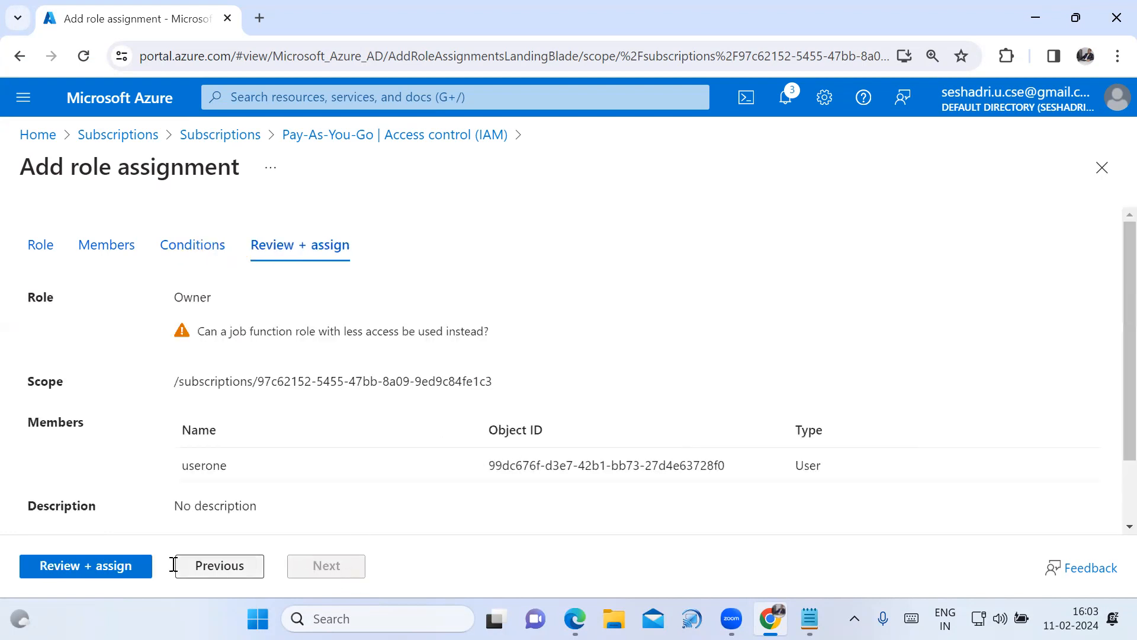
pyautogui.click(121, 568)
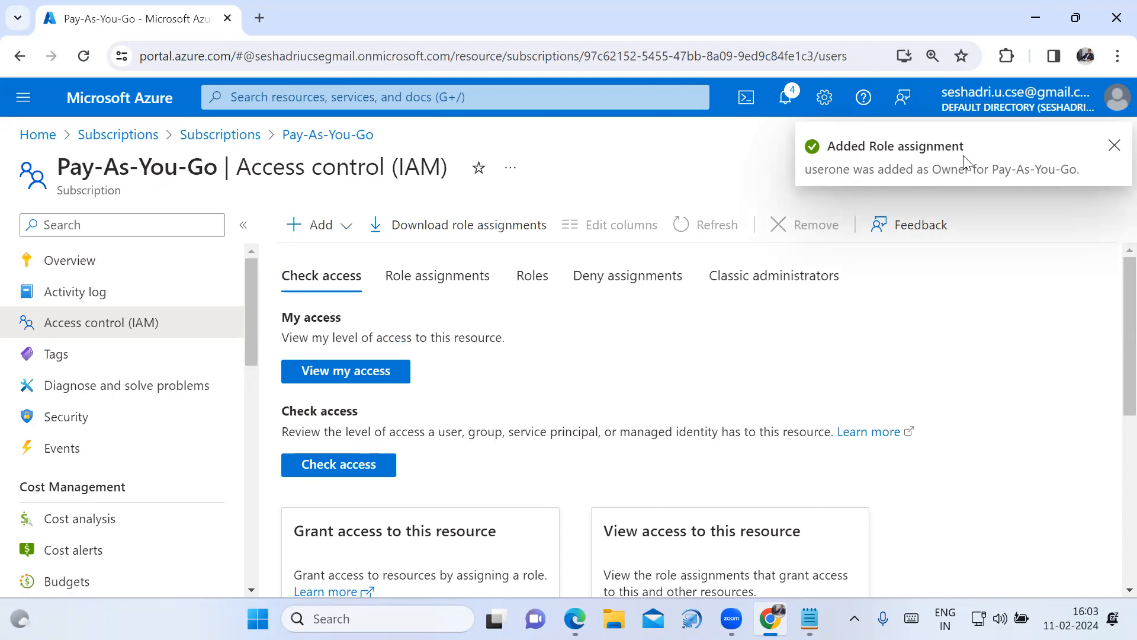
pyautogui.click(1114, 147)
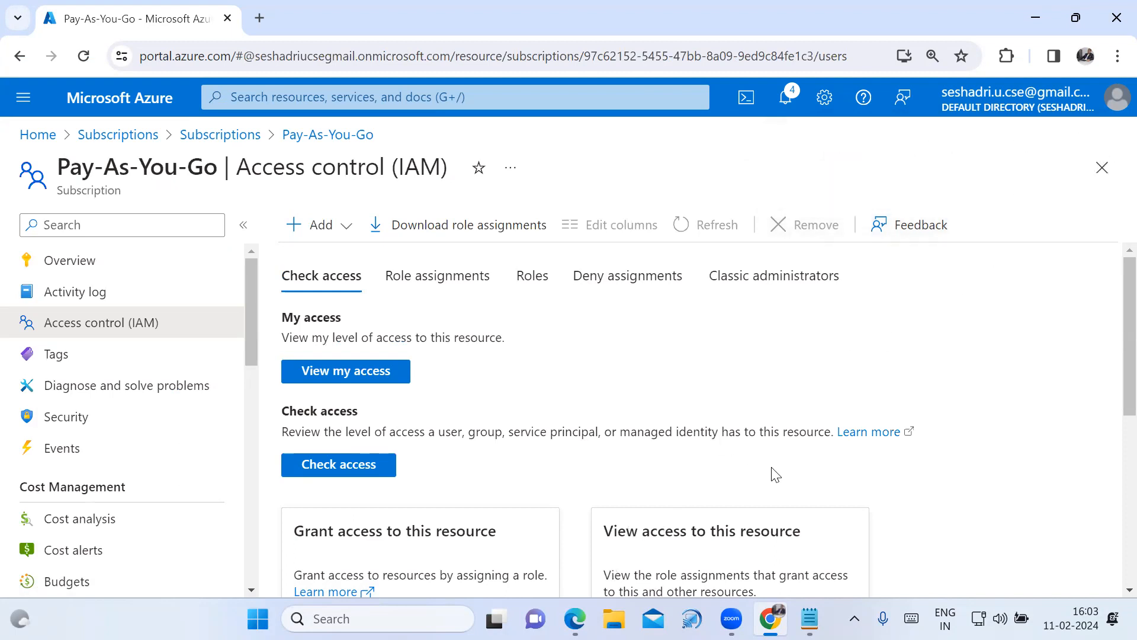
pyautogui.scroll(-1, 738, 489)
pyautogui.scroll(-3, 737, 472)
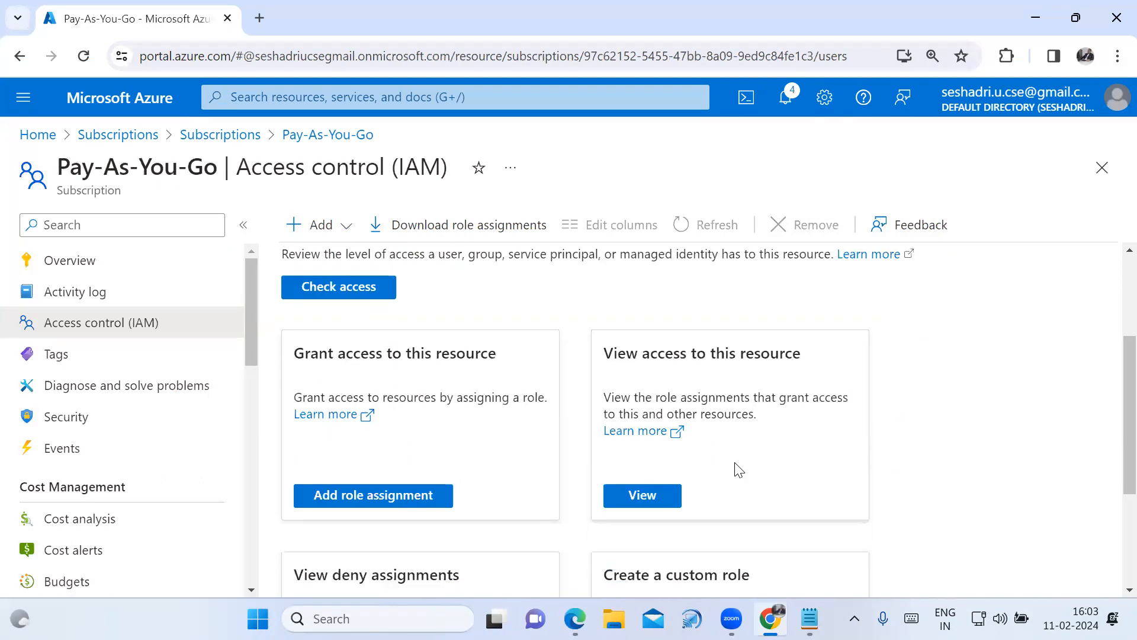
# Switch to Edge, sign out of the portal, and sign back in as user1 by entering the account password
pyautogui.moveTo(575, 619)
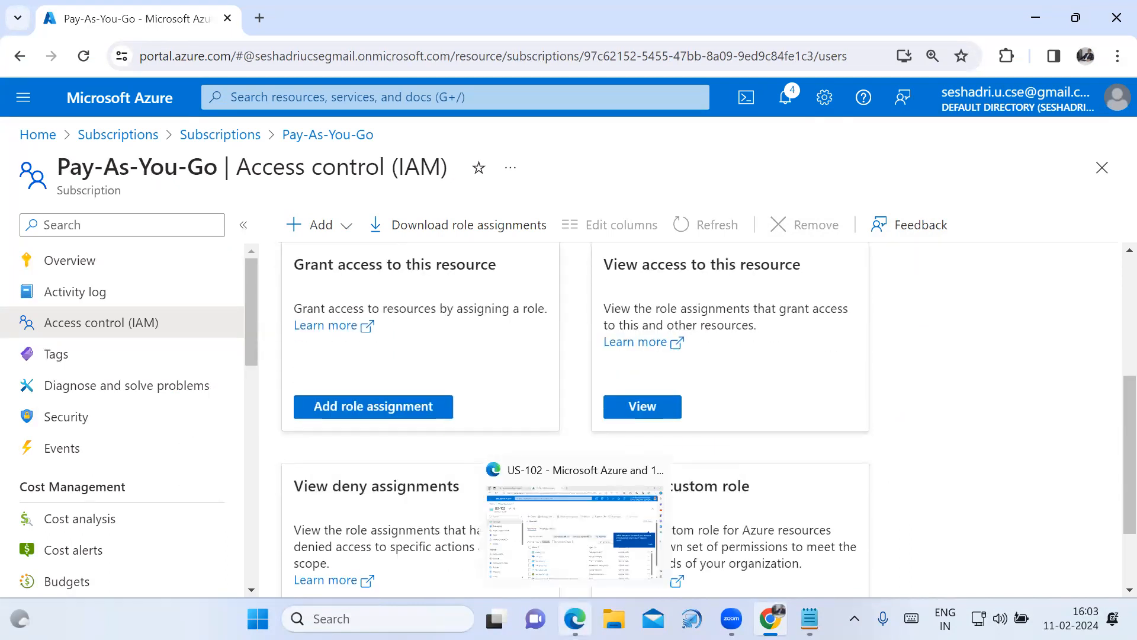
pyautogui.click(505, 512)
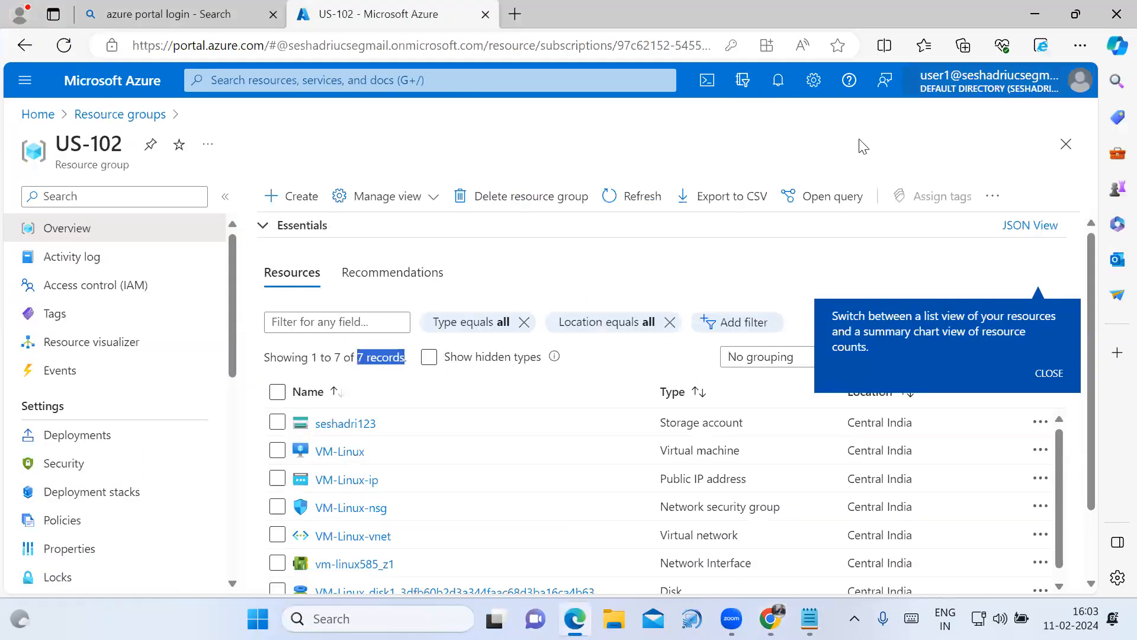
pyautogui.click(1064, 124)
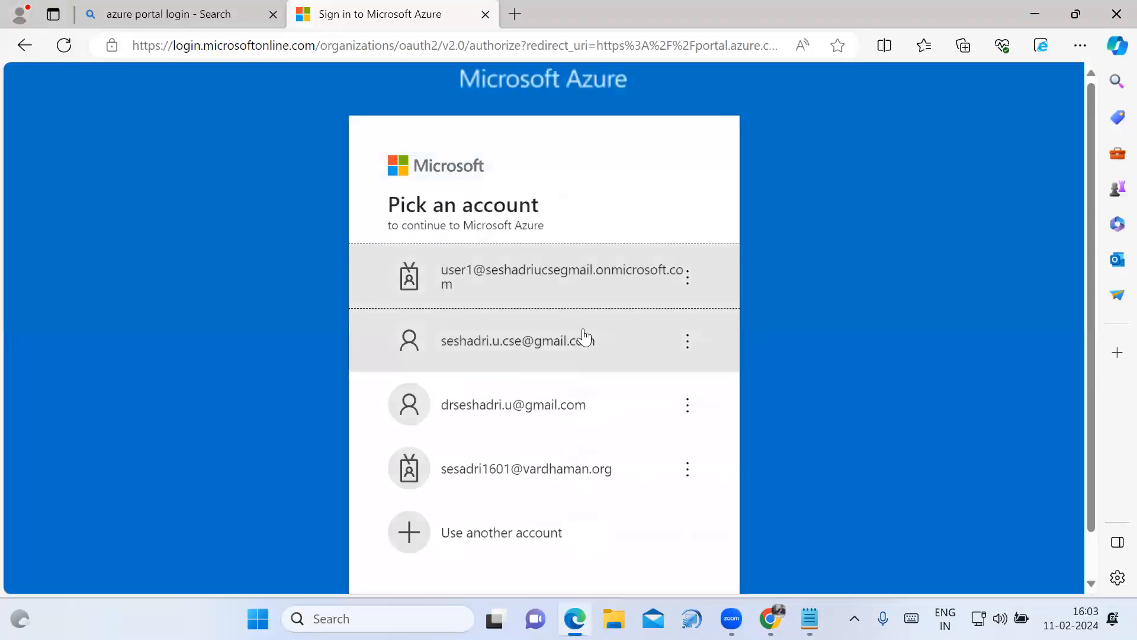
pyautogui.click(585, 288)
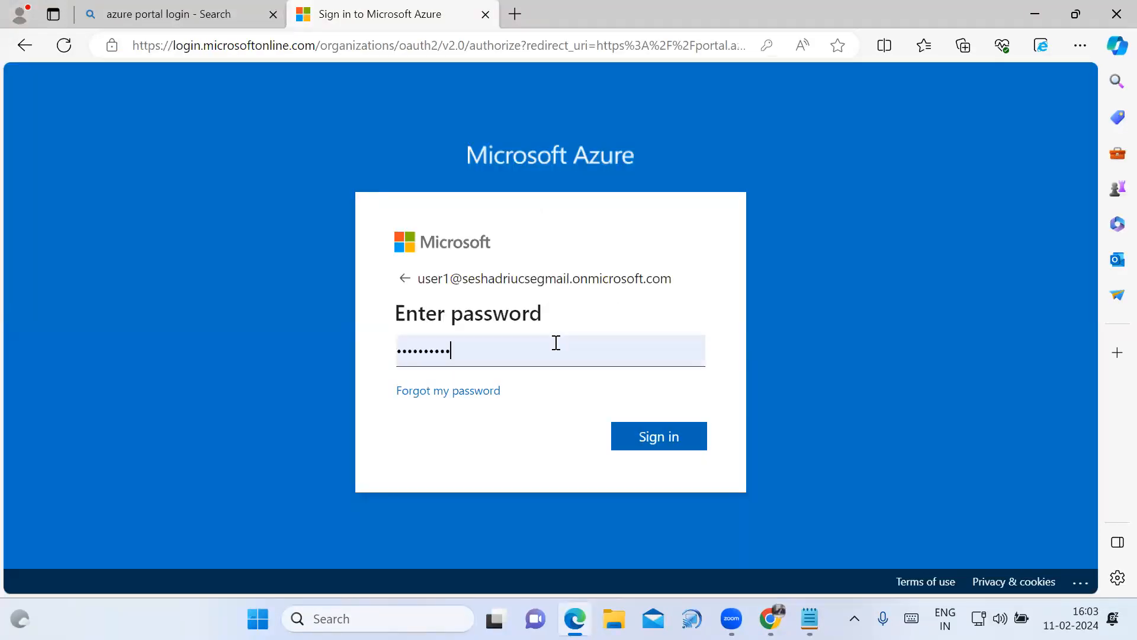
pyautogui.moveTo(554, 343); pyautogui.dragTo(356, 342)
pyautogui.write('*******')
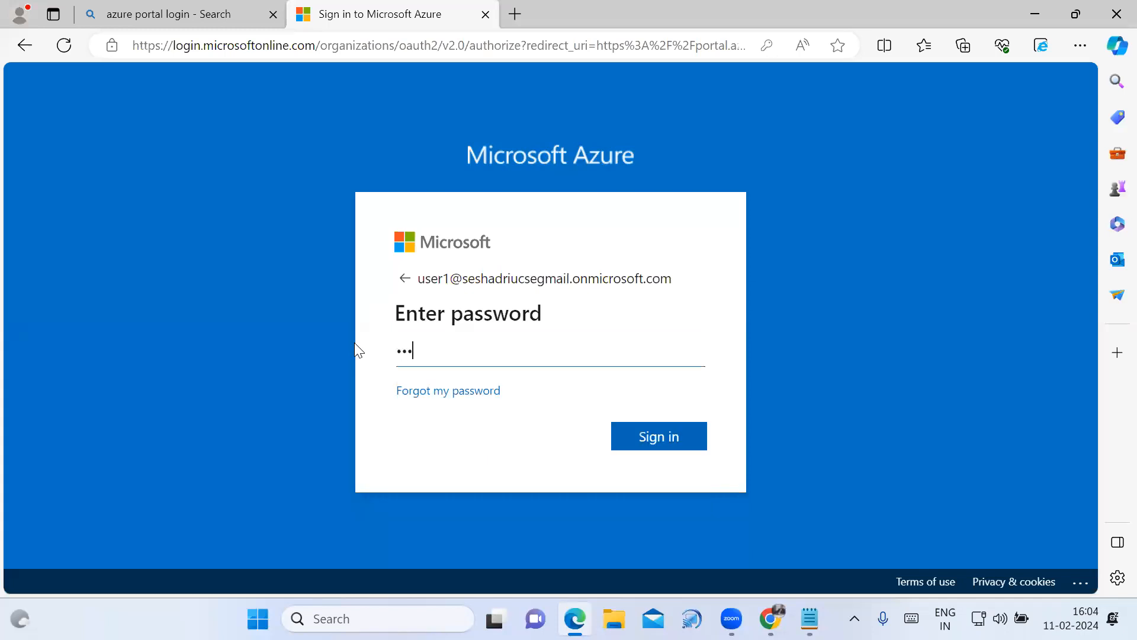
pyautogui.write('*****')
pyautogui.click(680, 436)
pyautogui.click(871, 145)
pyautogui.click(666, 455)
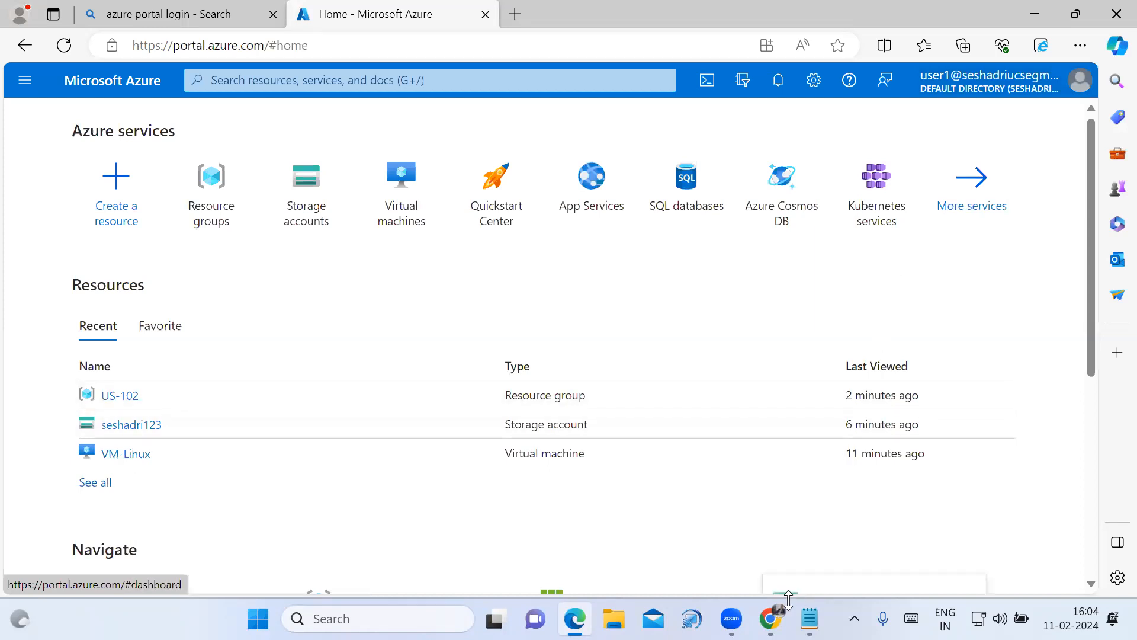
# Switch to Chrome, find Microsoft Entra ID through the portal search, and open its users list
pyautogui.click(770, 619)
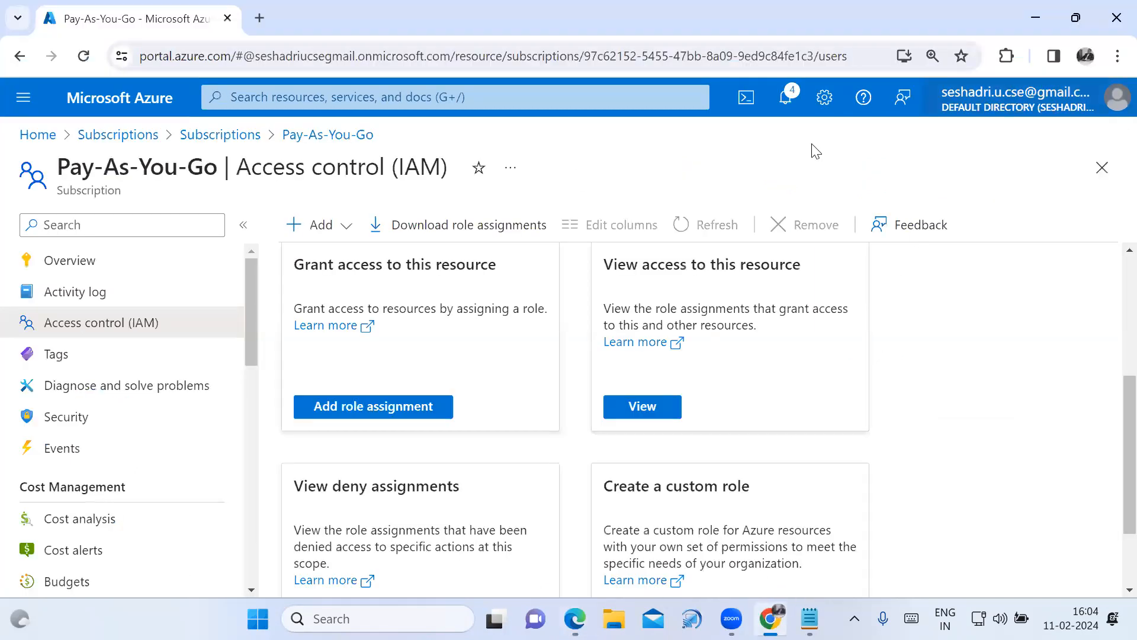
pyautogui.hotkey('g', '/')
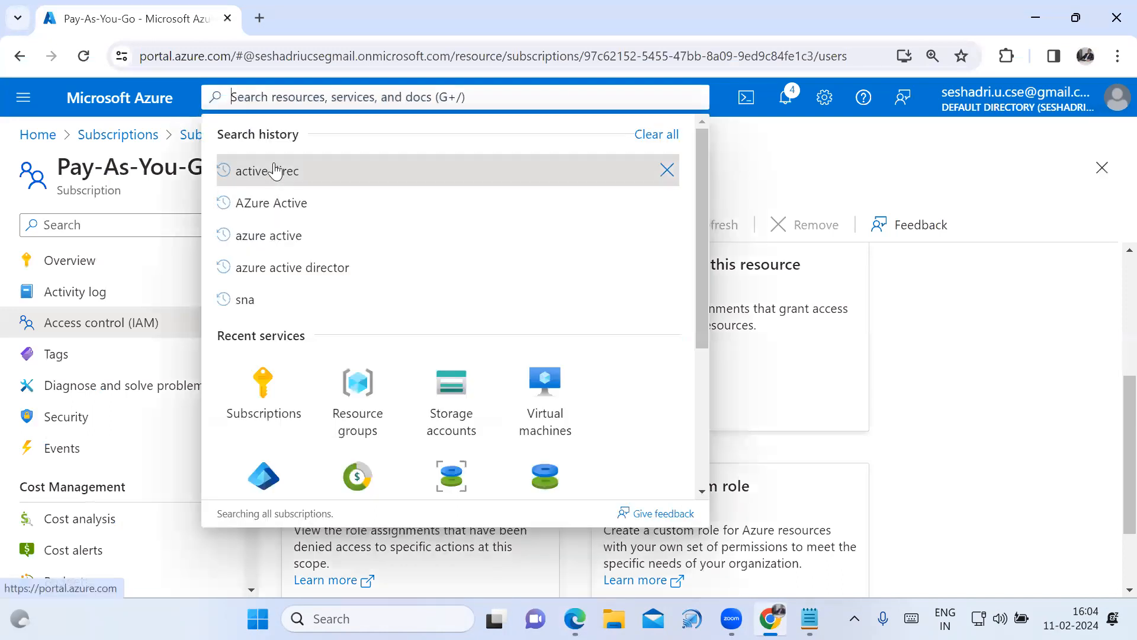
pyautogui.click(279, 204)
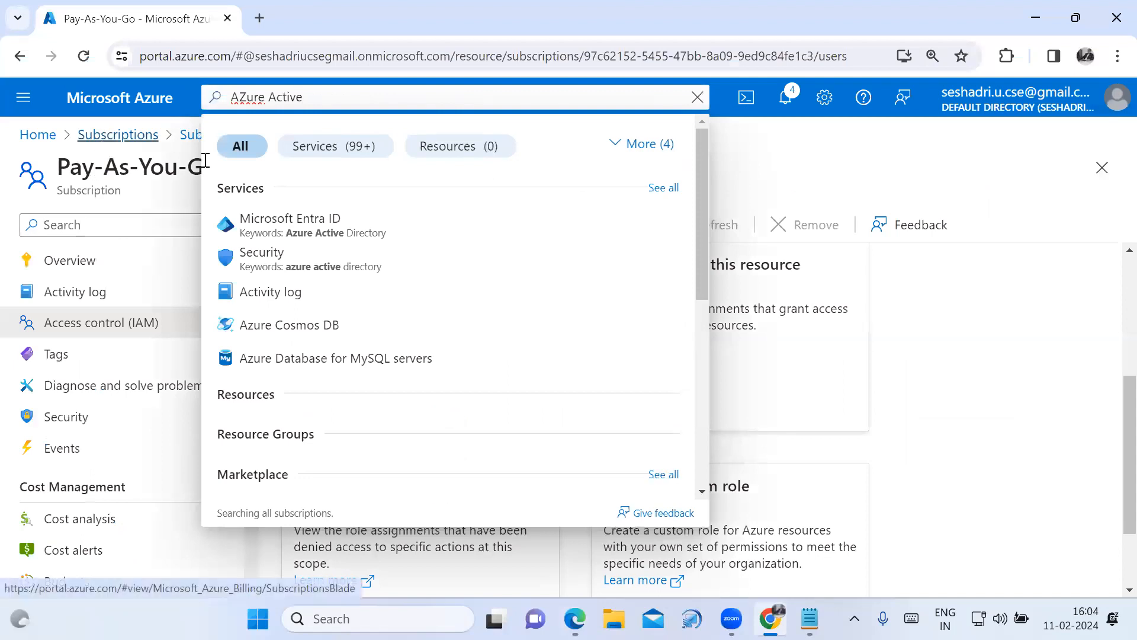
pyautogui.click(273, 228)
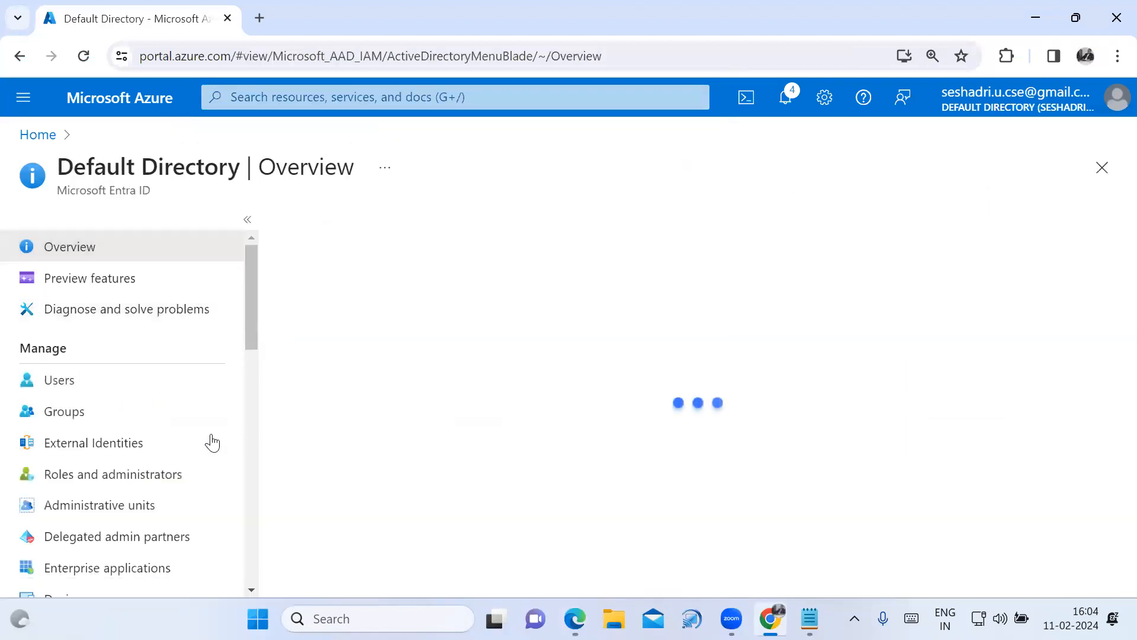
pyautogui.click(92, 381)
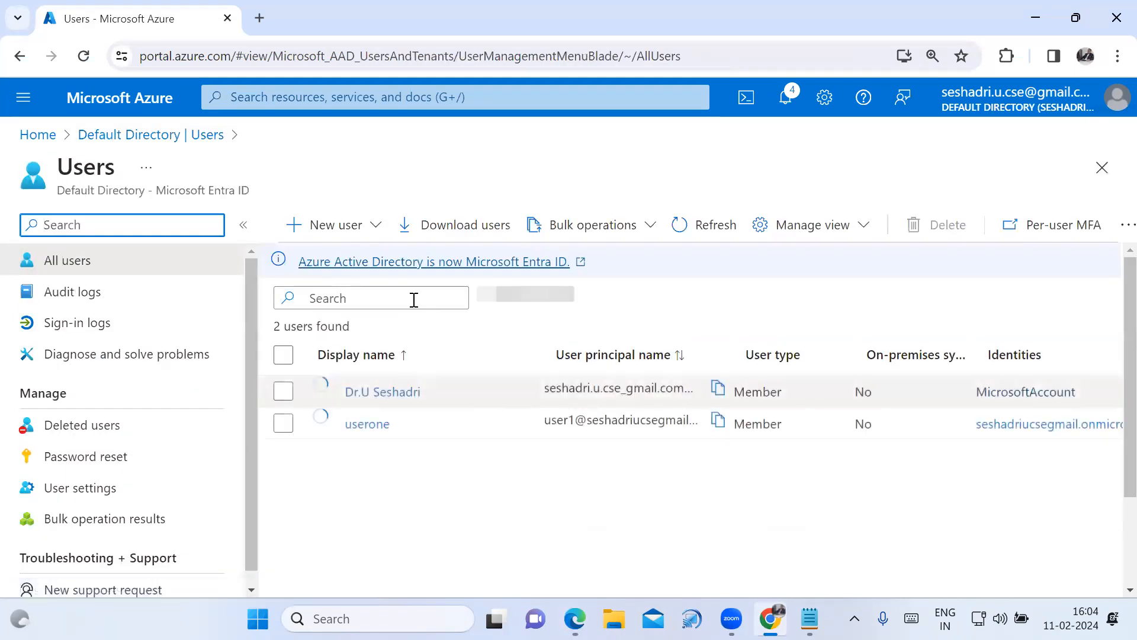
# Start creating a new internal user with the user principal name user2 and the display name usertwo
pyautogui.click(358, 227)
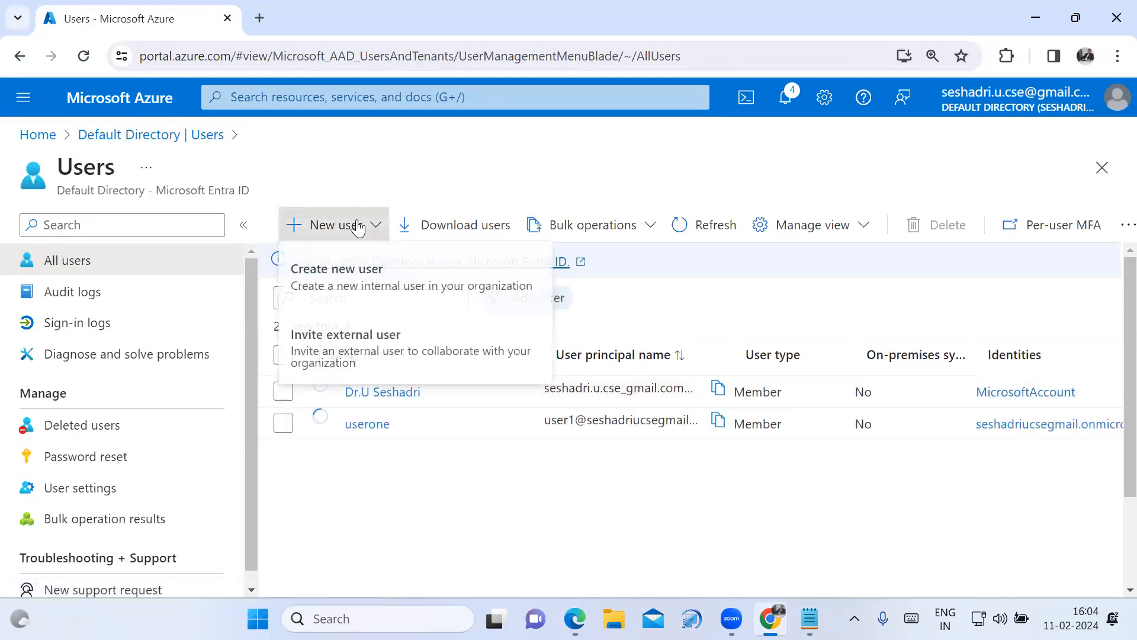
pyautogui.click(364, 286)
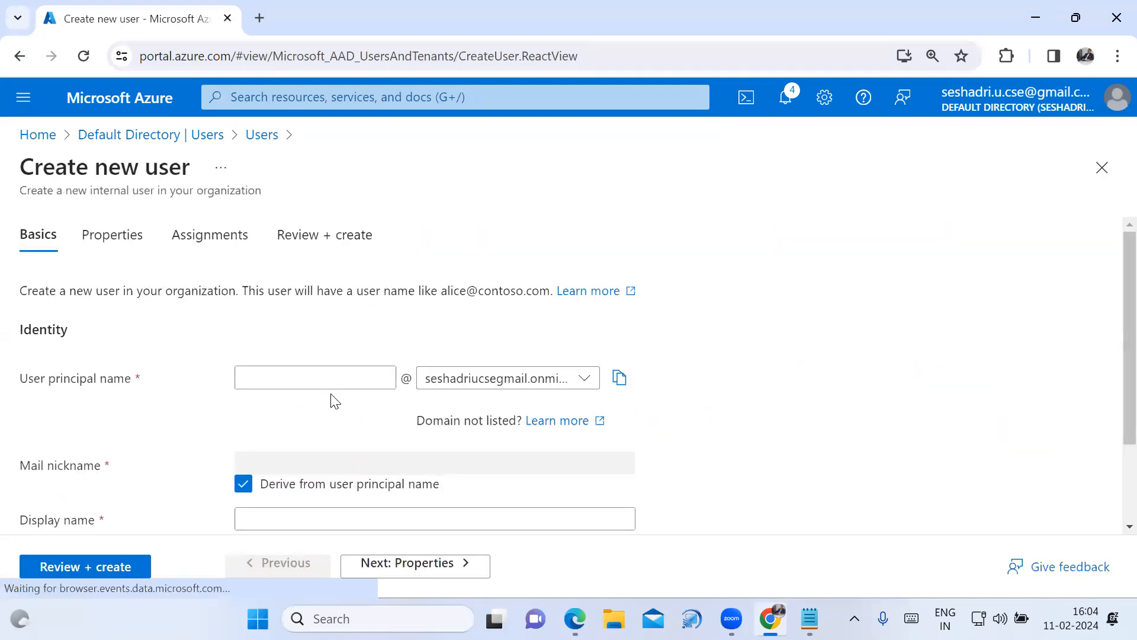
pyautogui.click(325, 379)
pyautogui.write('user2')
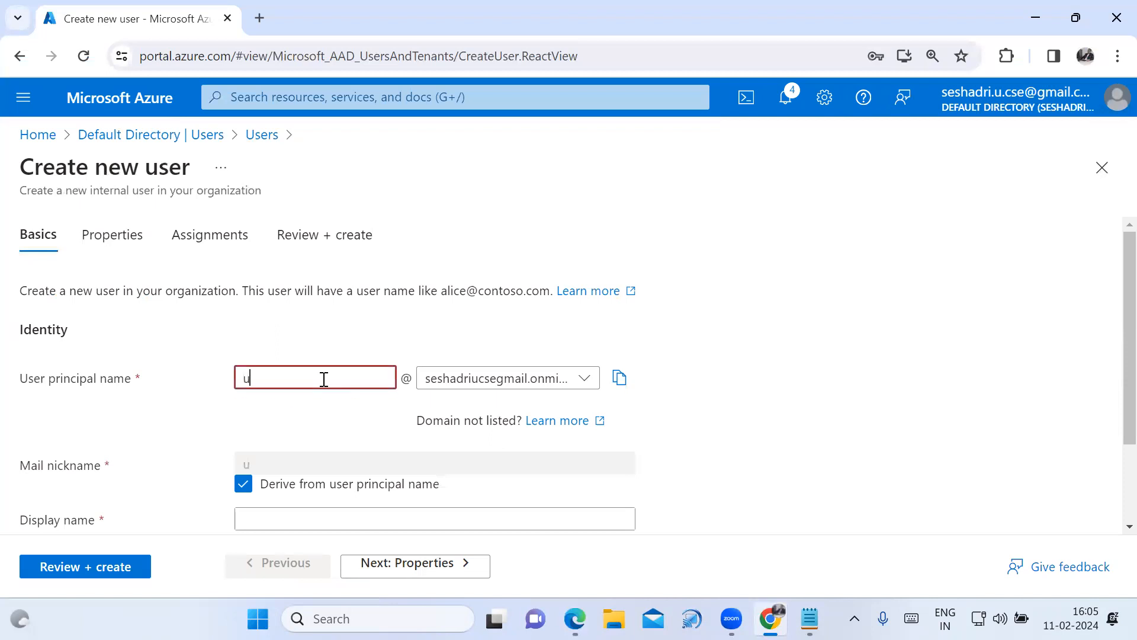
pyautogui.click(317, 511)
pyautogui.scroll(-1, 331, 508)
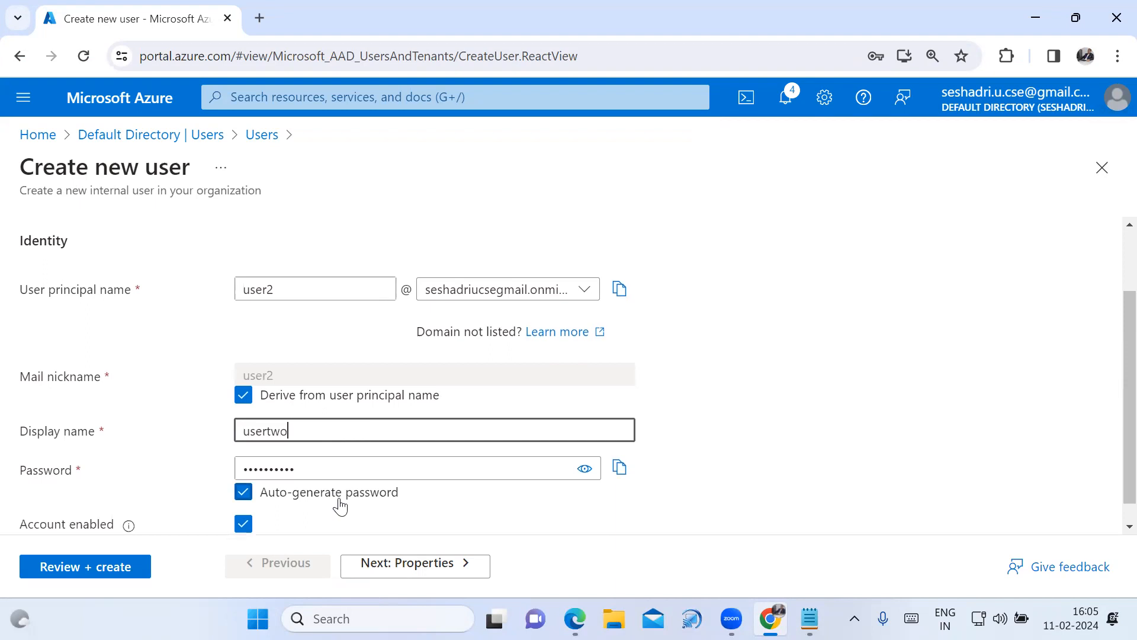
pyautogui.scroll(-1, 474, 460)
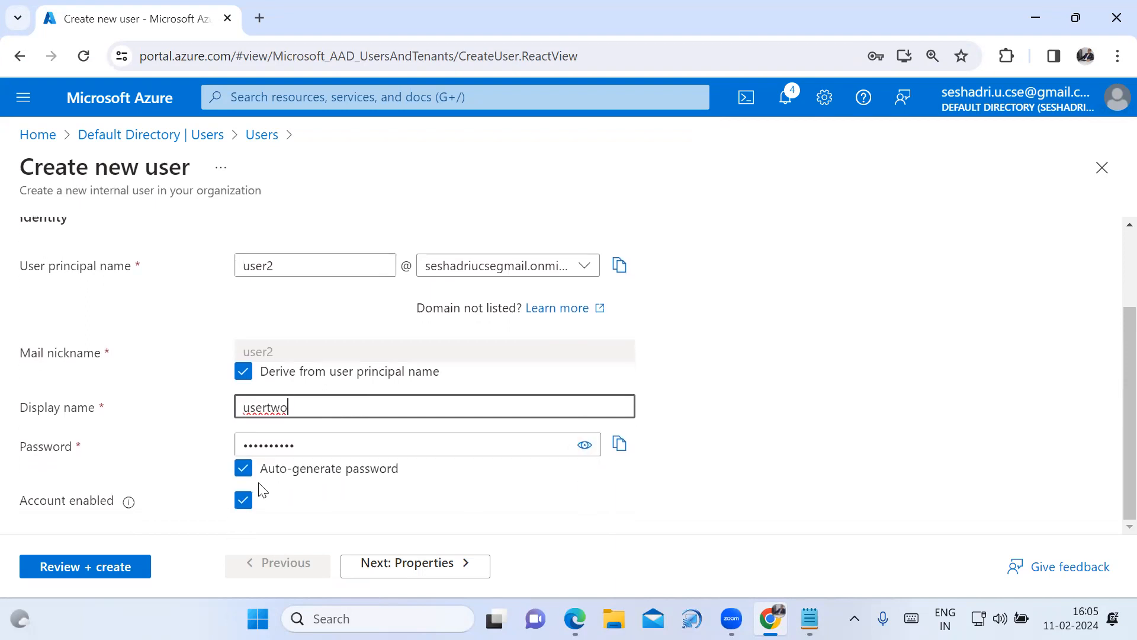
# Copy the new user's auto-generated password and paste it on its own line at the end of the Notepad notes
pyautogui.click(619, 443)
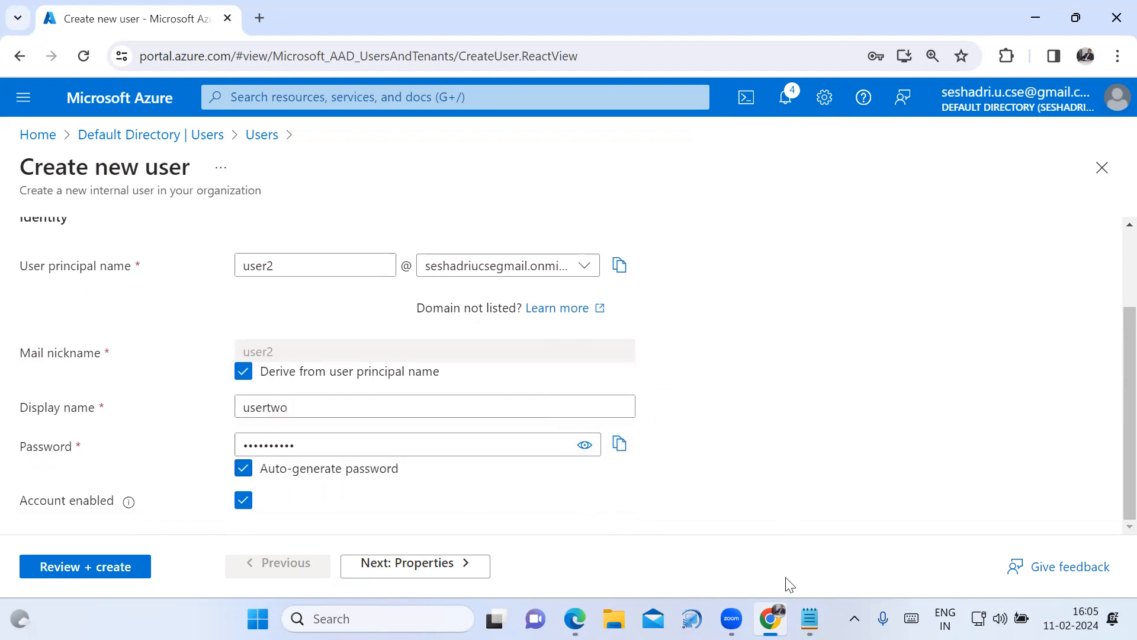
pyautogui.click(809, 618)
pyautogui.scroll(-1, 649, 521)
pyautogui.click(540, 473)
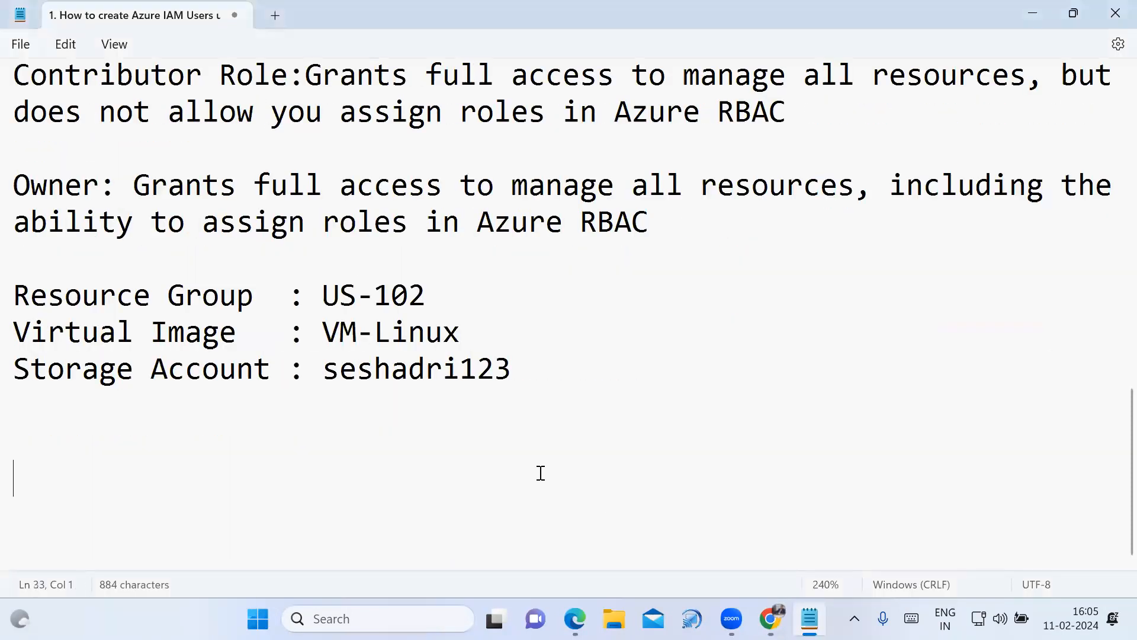
pyautogui.hotkey('ctrl', 'v')
pyautogui.press('Return')
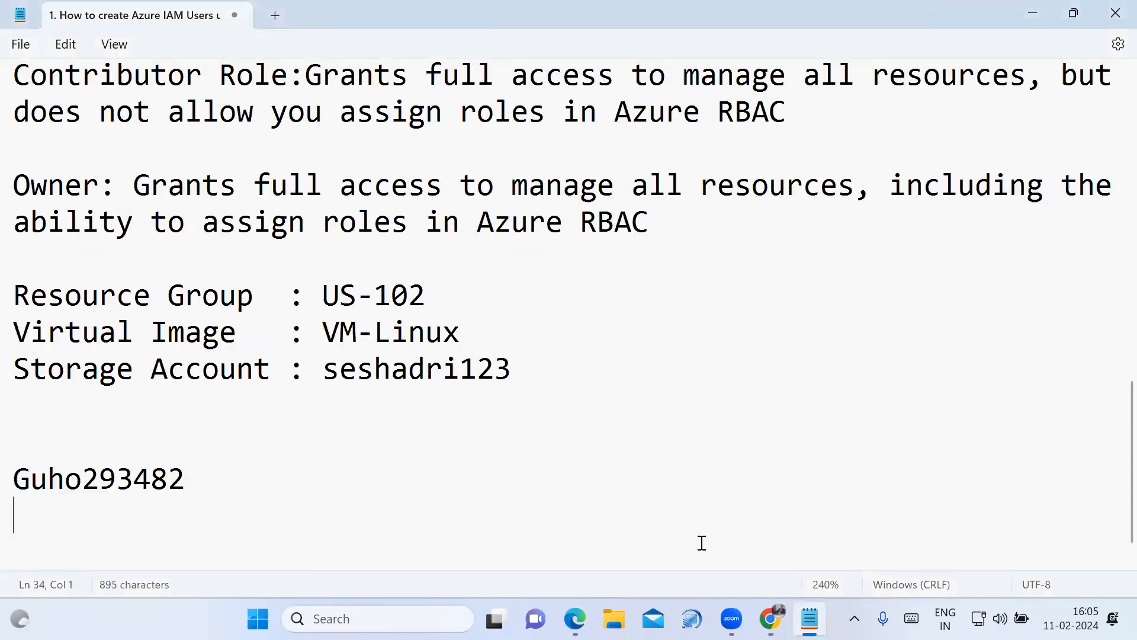
# Switch back to Chrome, review and create the usertwo account, and reload the users list
pyautogui.click(770, 618)
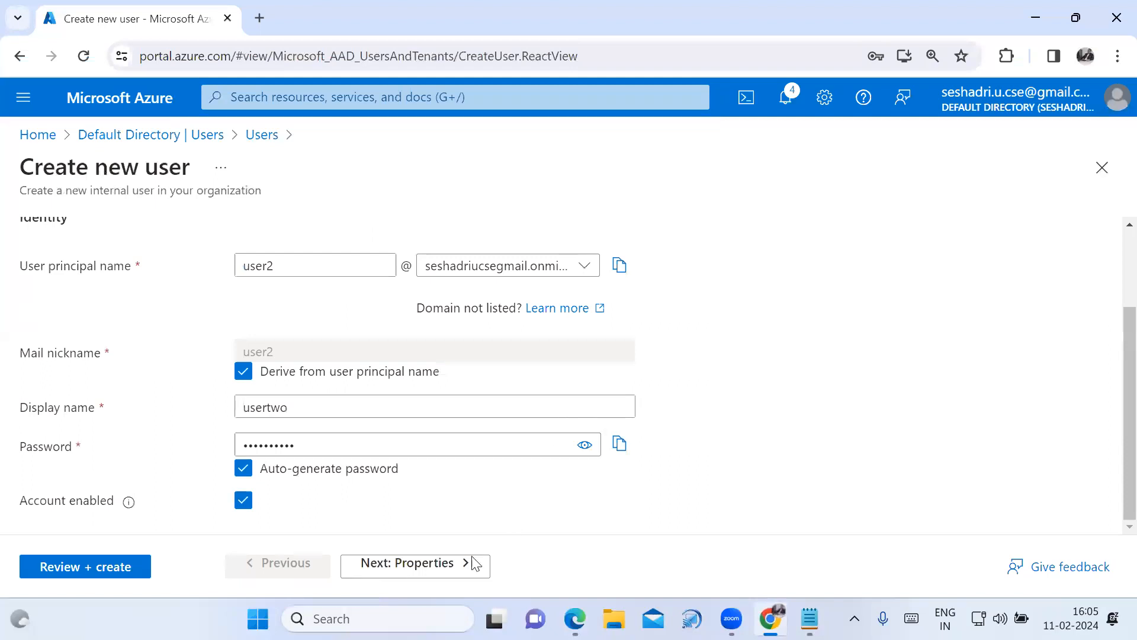
pyautogui.click(133, 568)
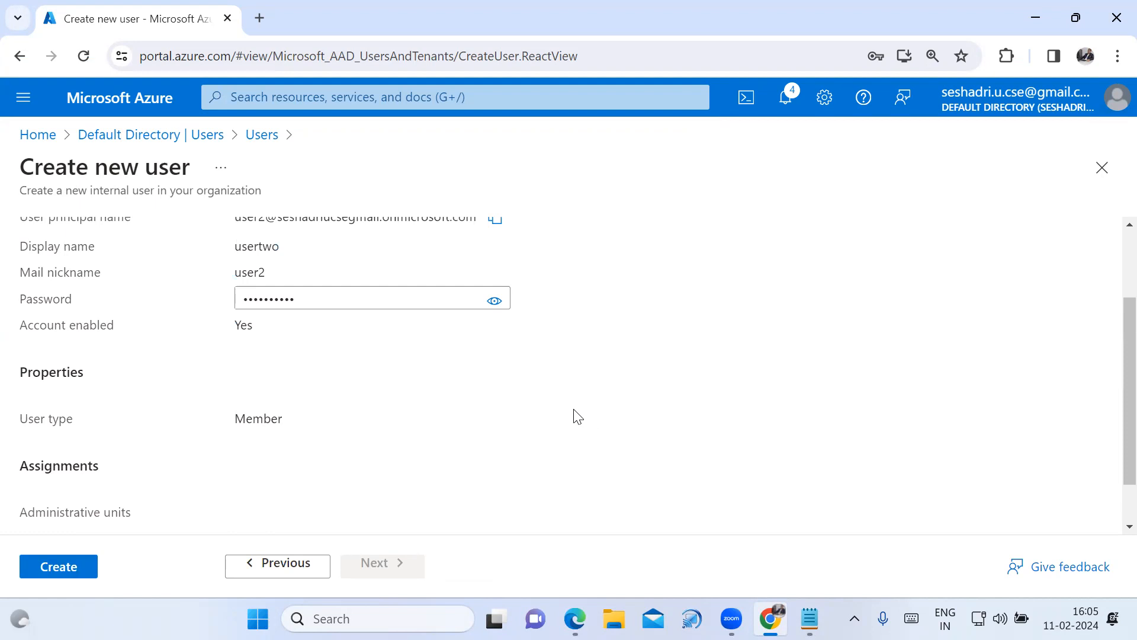
pyautogui.click(30, 567)
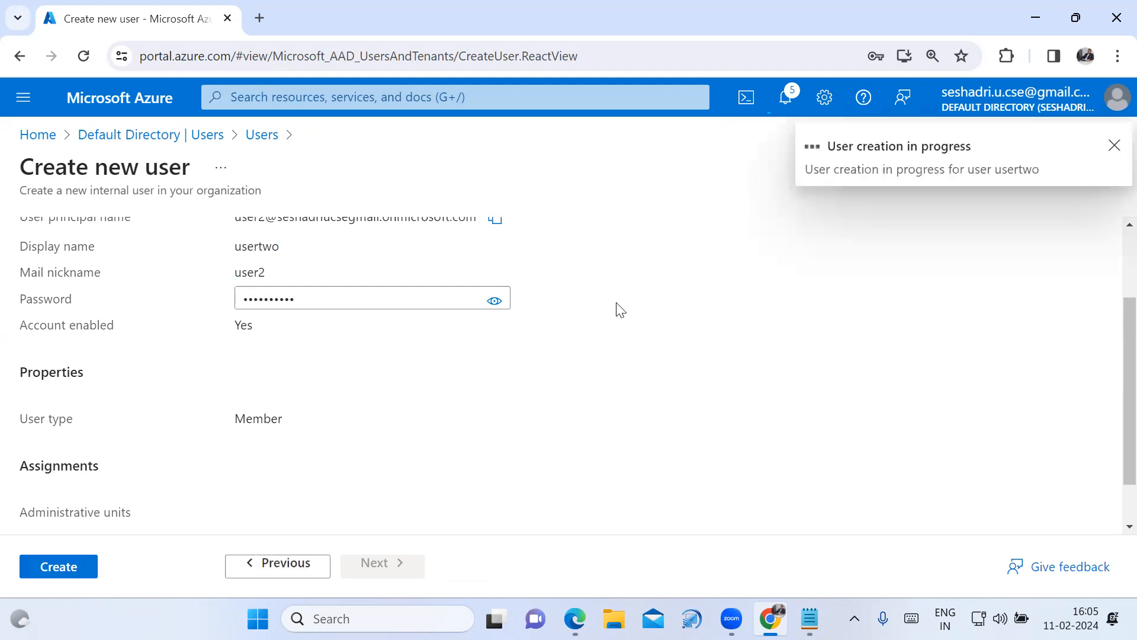
pyautogui.click(1113, 146)
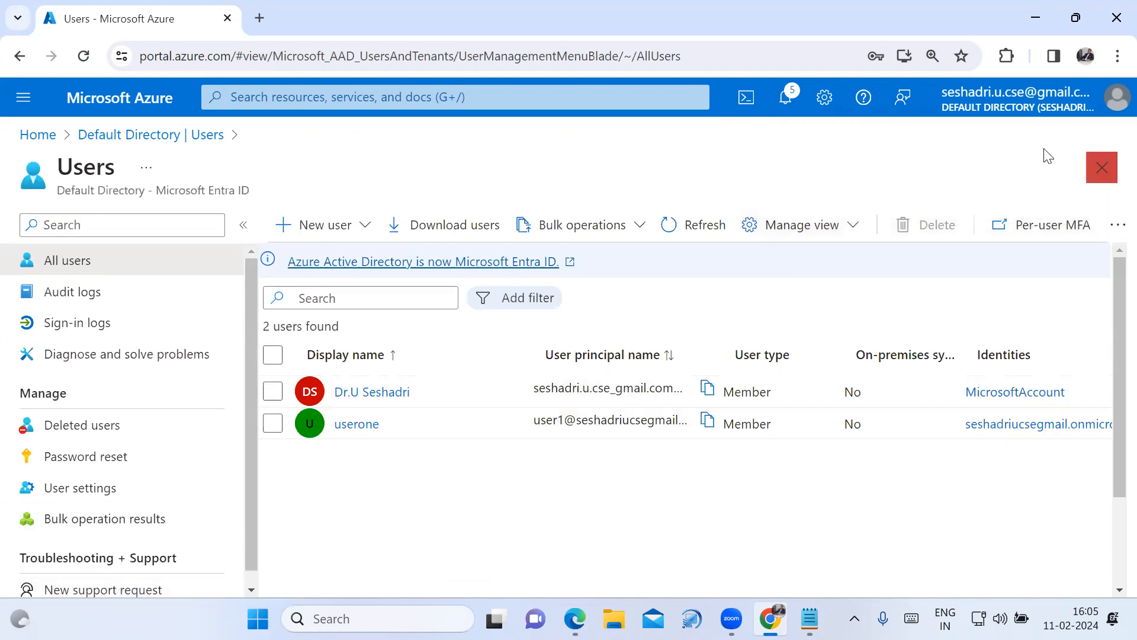
pyautogui.click(83, 55)
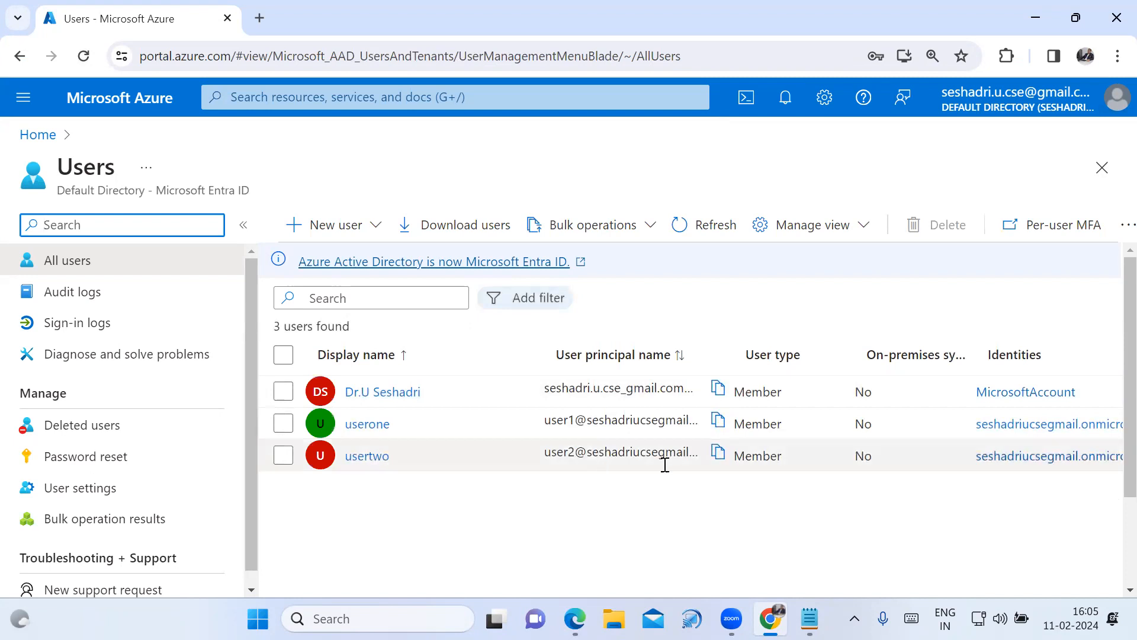
# Copy usertwo's user principal name and paste it below the password in the Notepad notes
pyautogui.click(717, 455)
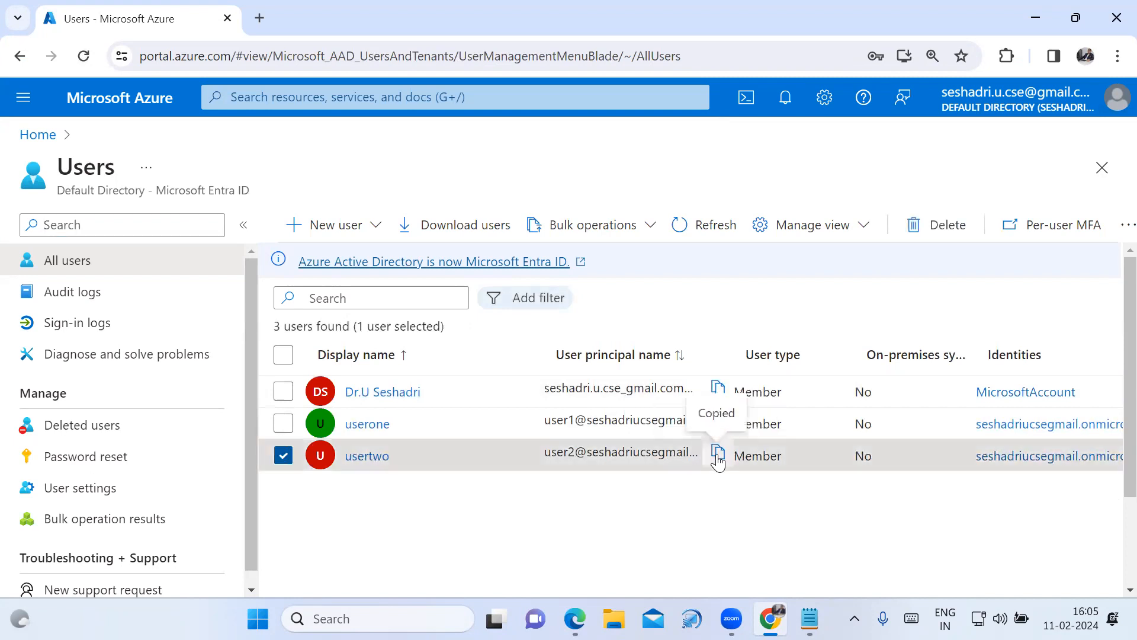
pyautogui.click(809, 619)
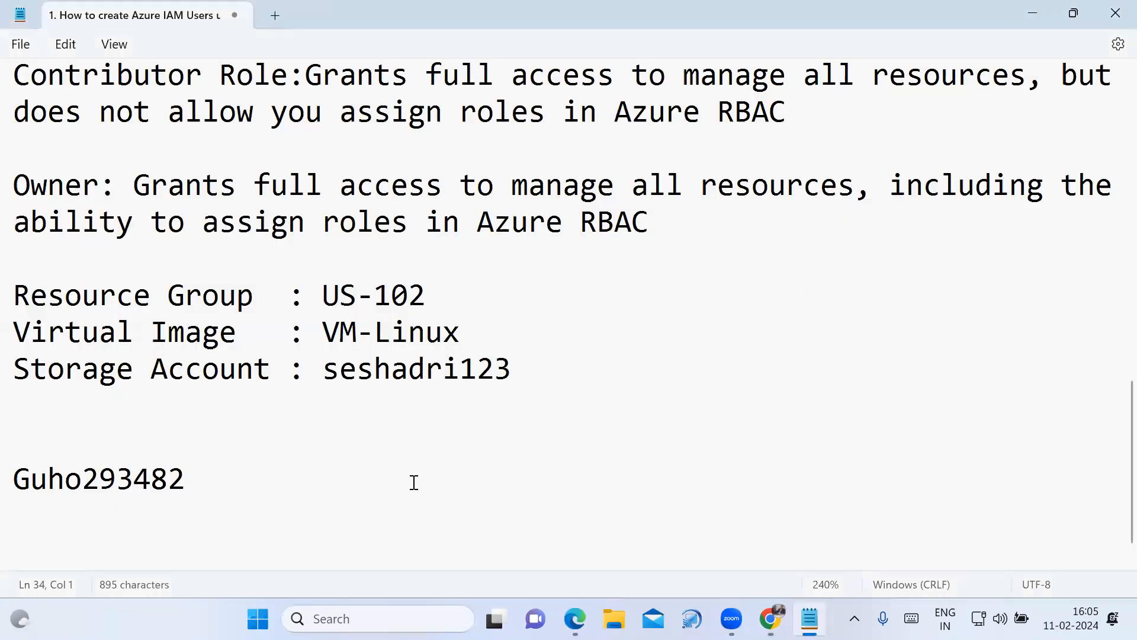
pyautogui.hotkey('ctrl', 'v')
pyautogui.press('Return')
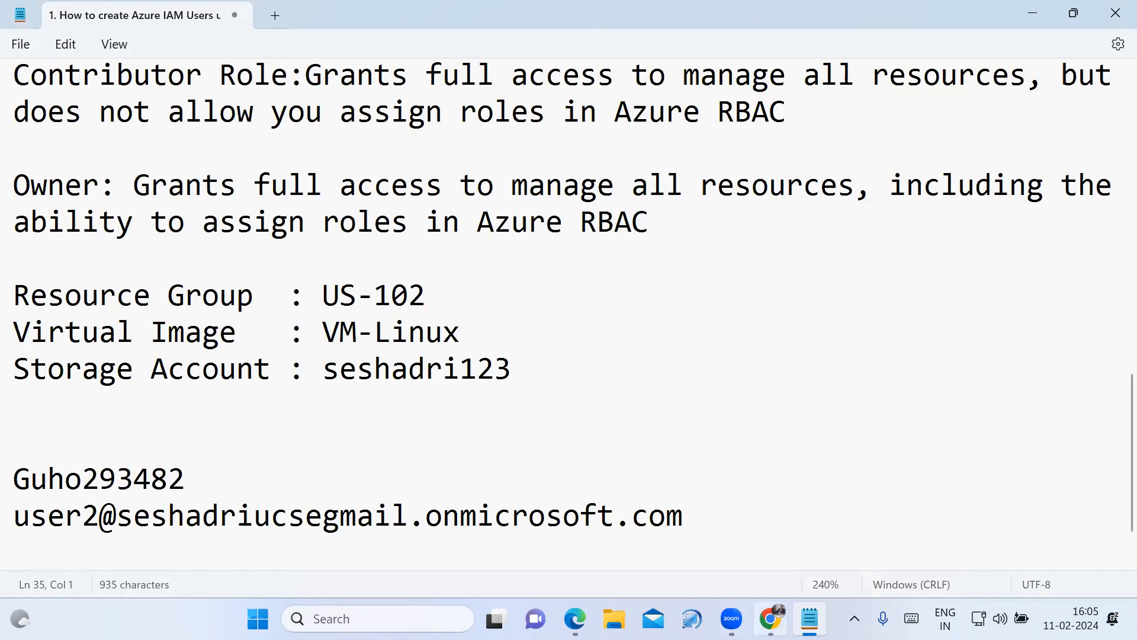
# Switch to Edge, search for "azure portal login" in a new tab, and open the Microsoft Azure portal
pyautogui.click(770, 618)
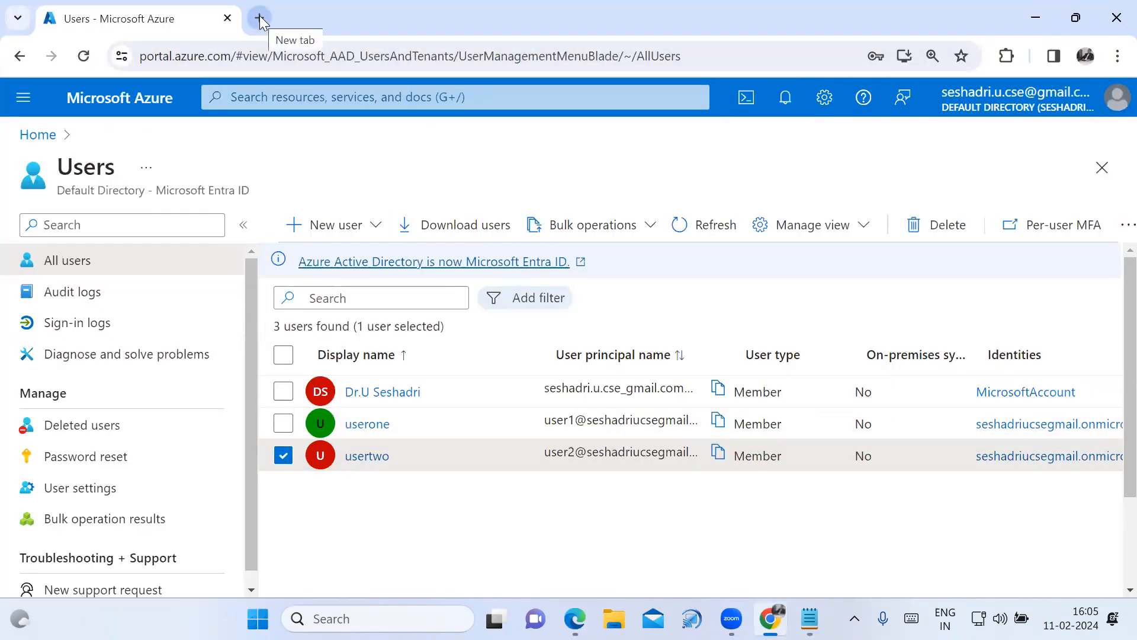
pyautogui.moveTo(574, 616)
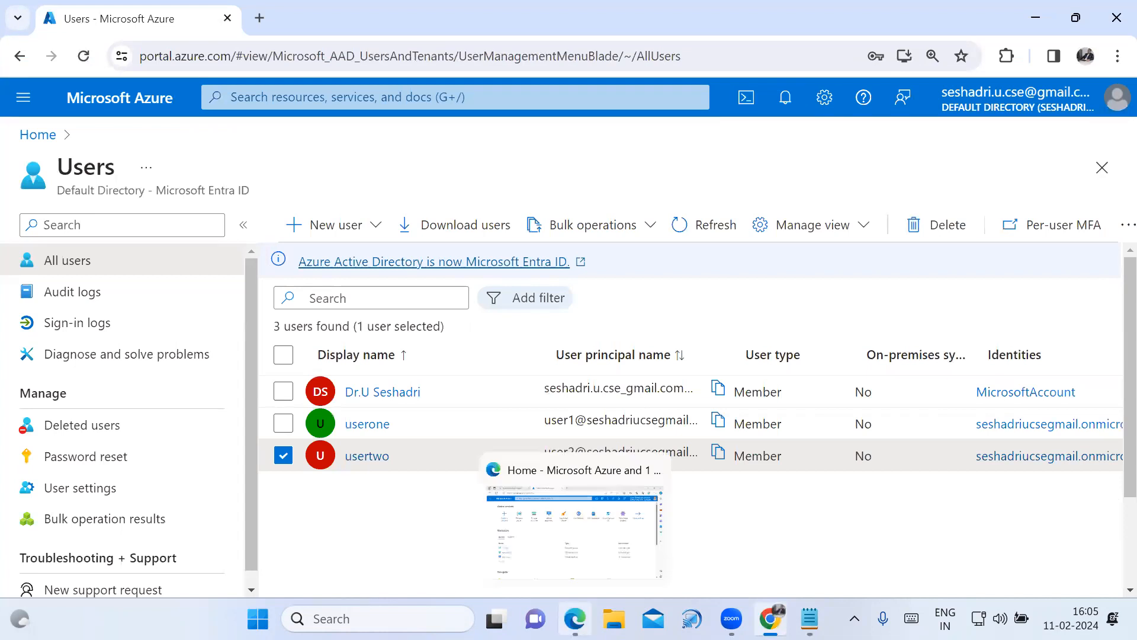
pyautogui.click(573, 530)
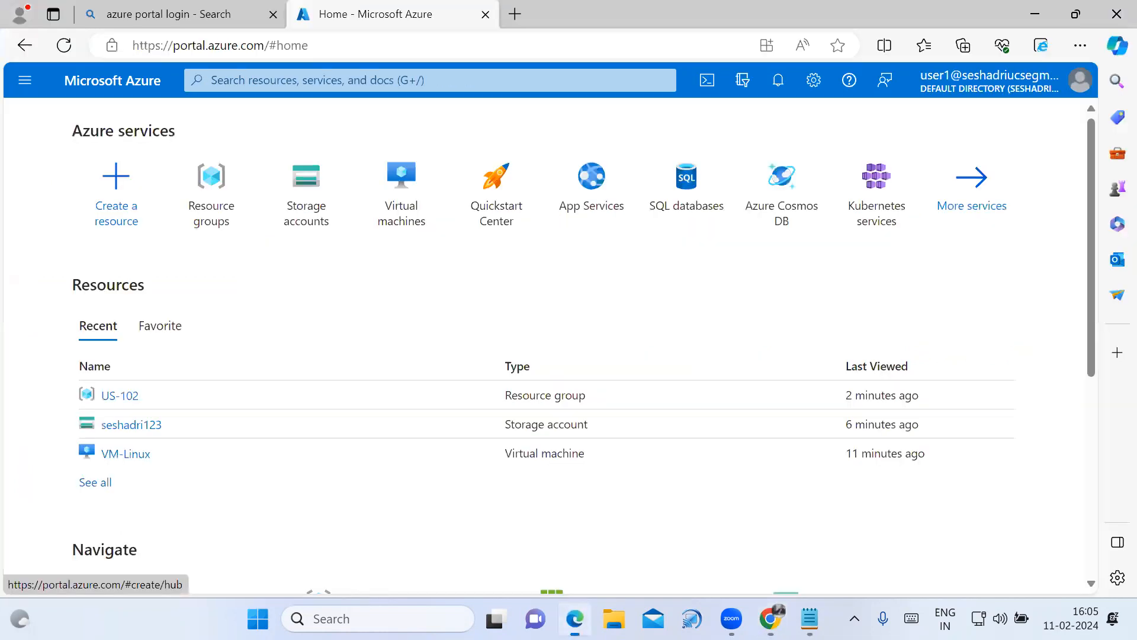
pyautogui.click(510, 14)
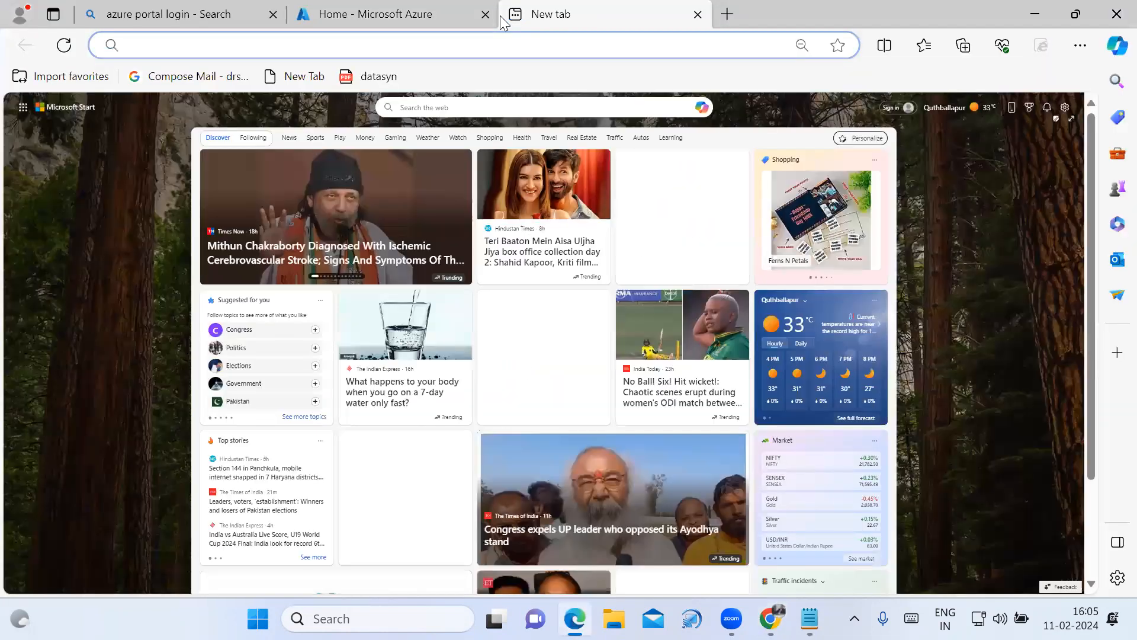
pyautogui.write('azure')
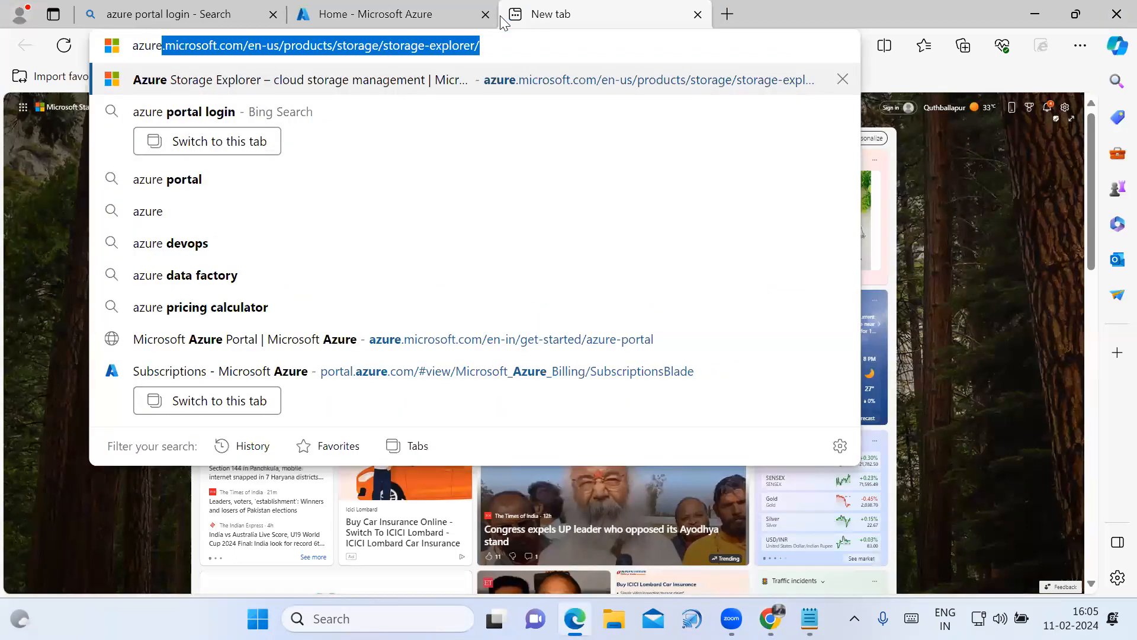
pyautogui.press('Down')
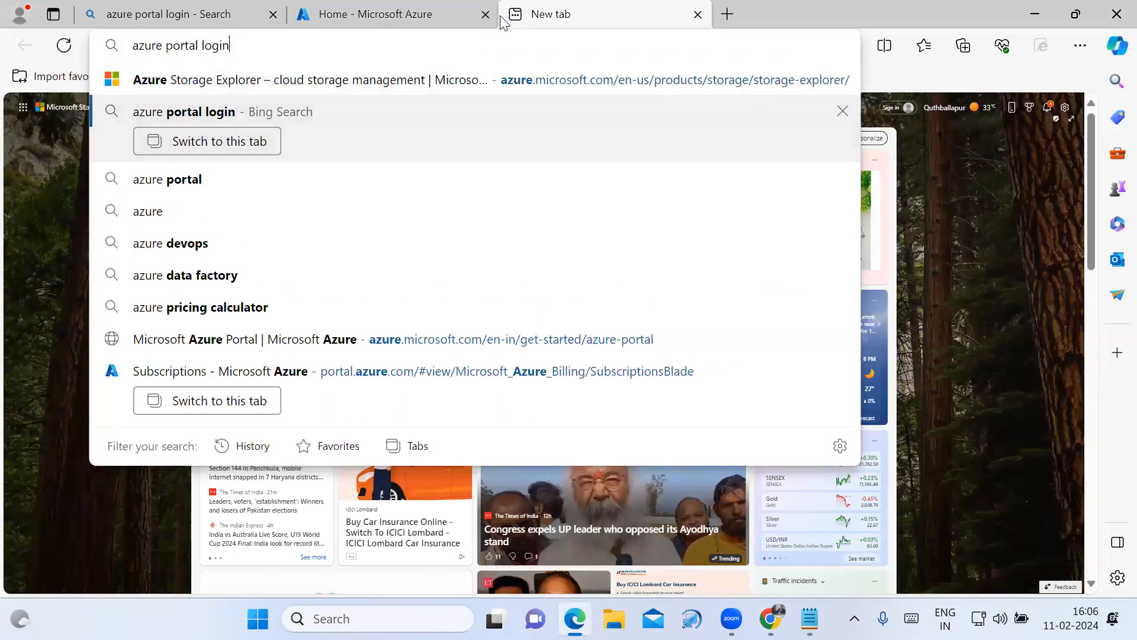
pyautogui.press('Return')
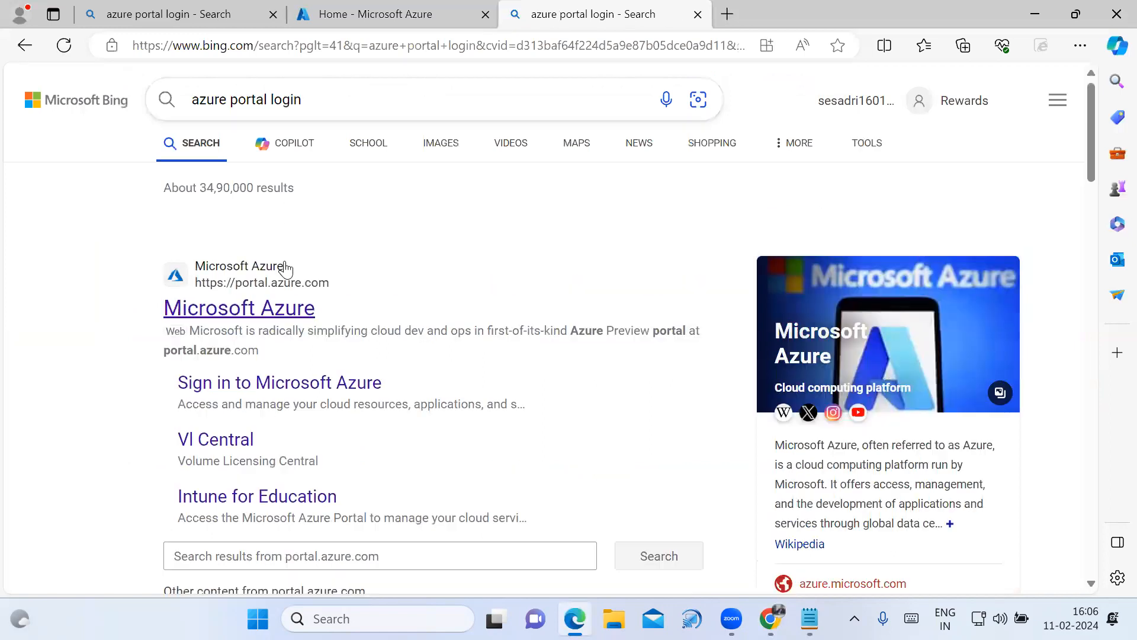
pyautogui.click(262, 313)
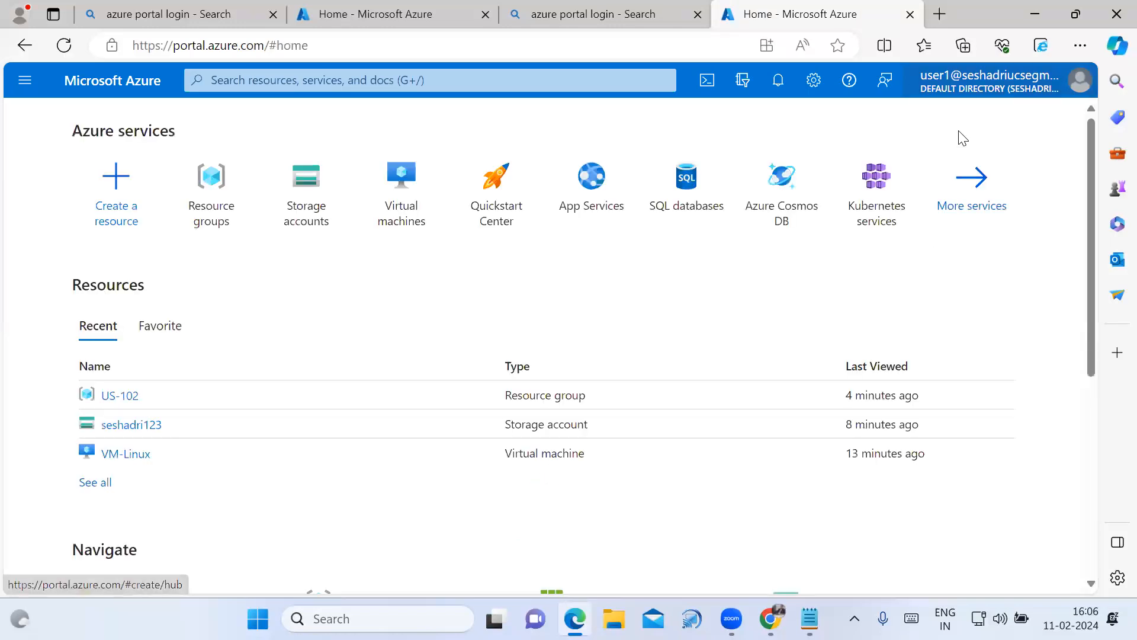
# Sign user1 out of the portal, choose to use another account, and clear the prefilled account name
pyautogui.click(995, 81)
pyautogui.click(1072, 120)
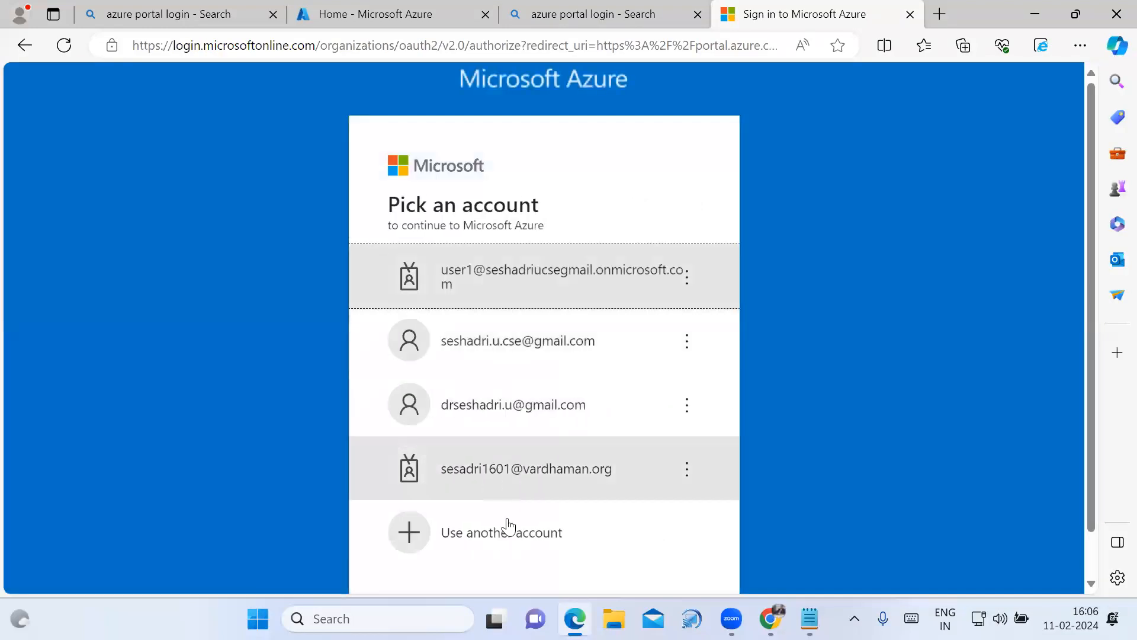
pyautogui.click(510, 533)
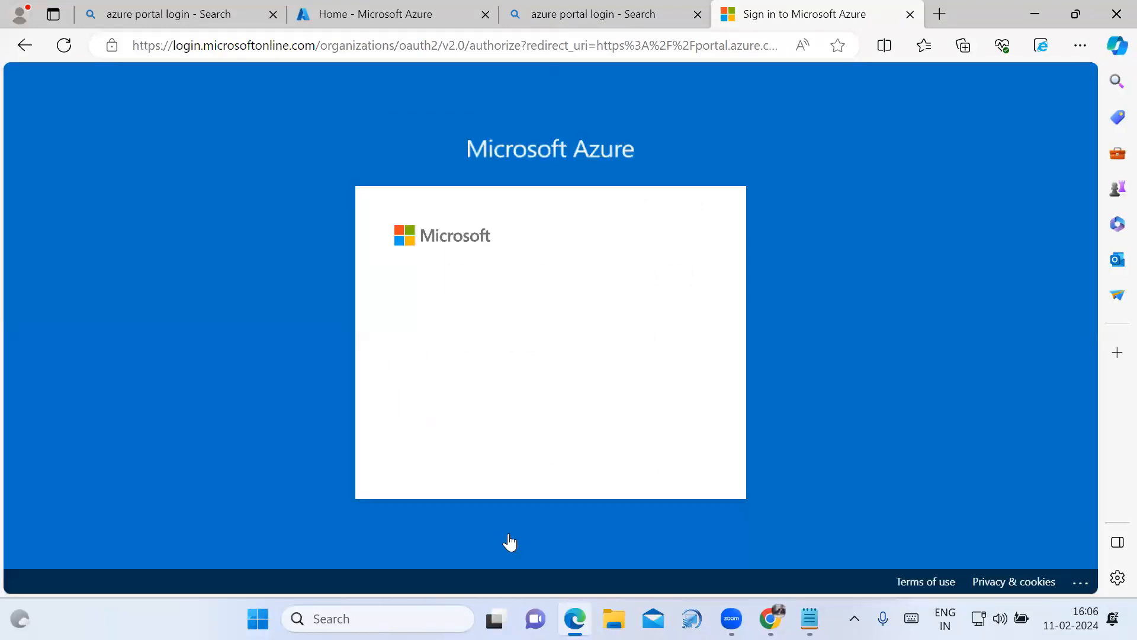
pyautogui.hotkey('ctrl', 'v')
pyautogui.click(689, 278)
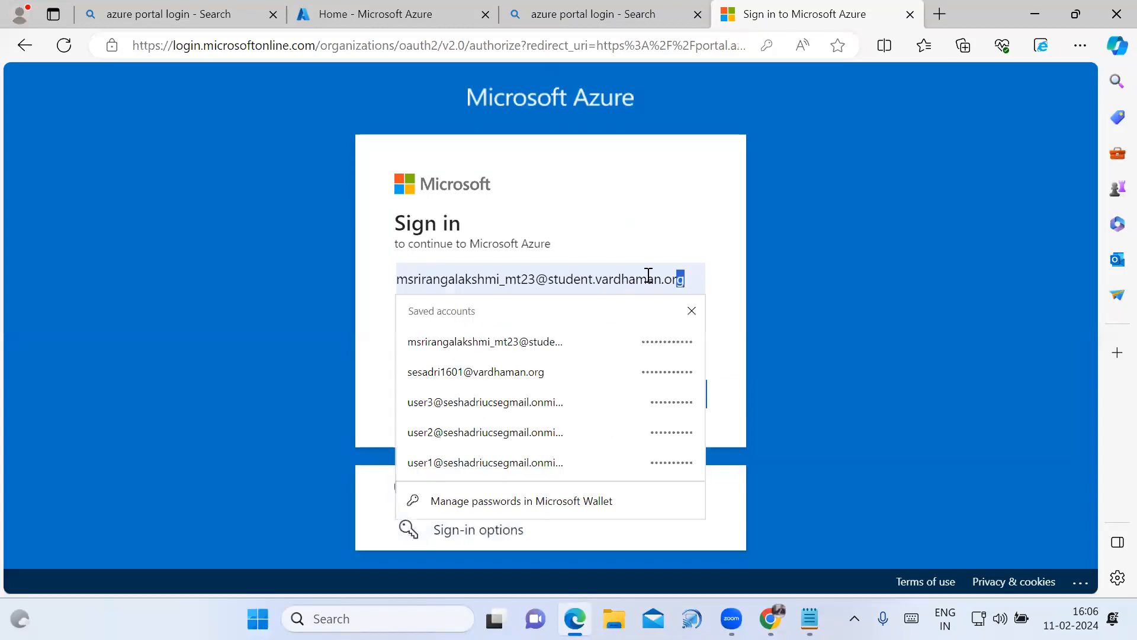
pyautogui.moveTo(687, 278); pyautogui.dragTo(386, 297)
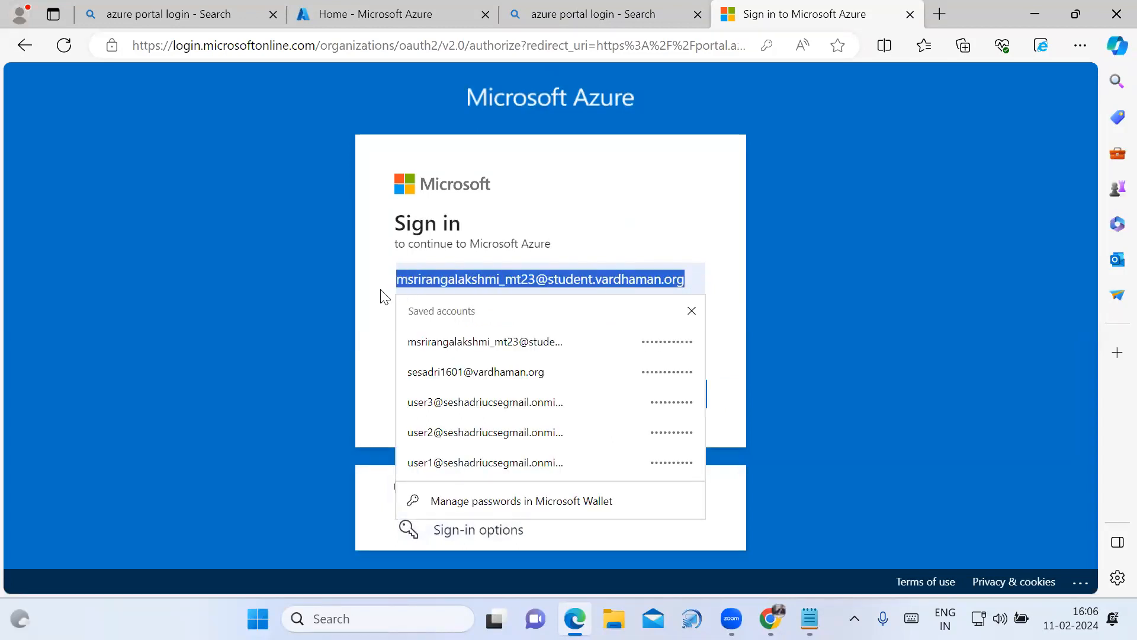
pyautogui.press('BackSpace')
# Copy user2's sign-in name from the Notepad notes into the Edge sign-in form and proceed to the password
pyautogui.click(809, 618)
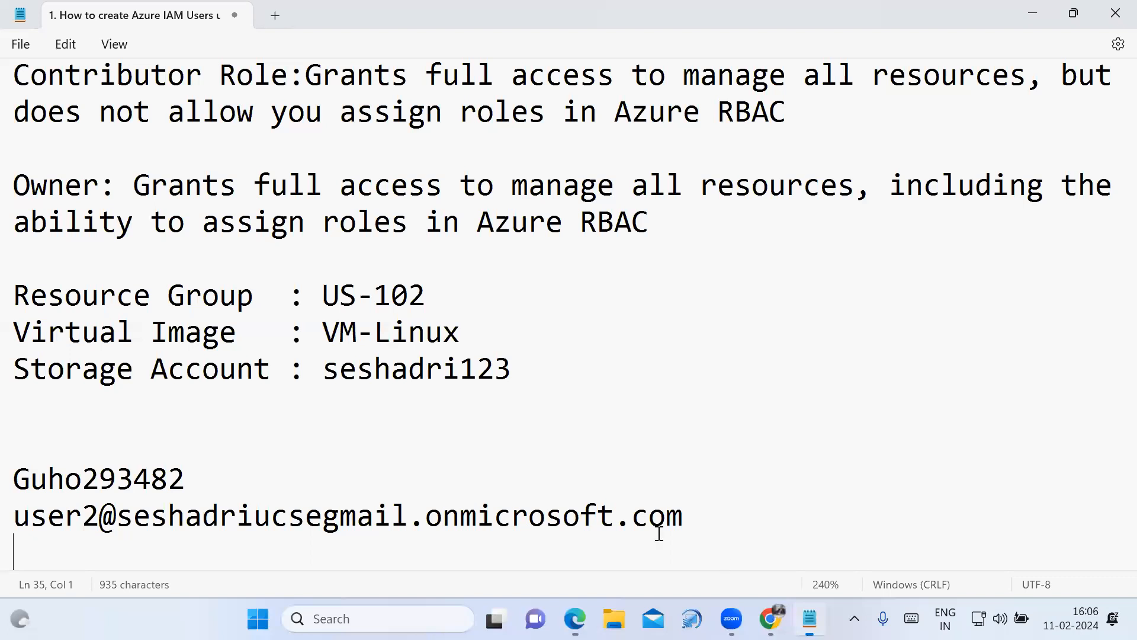
pyautogui.moveTo(684, 515); pyautogui.dragTo(18, 524)
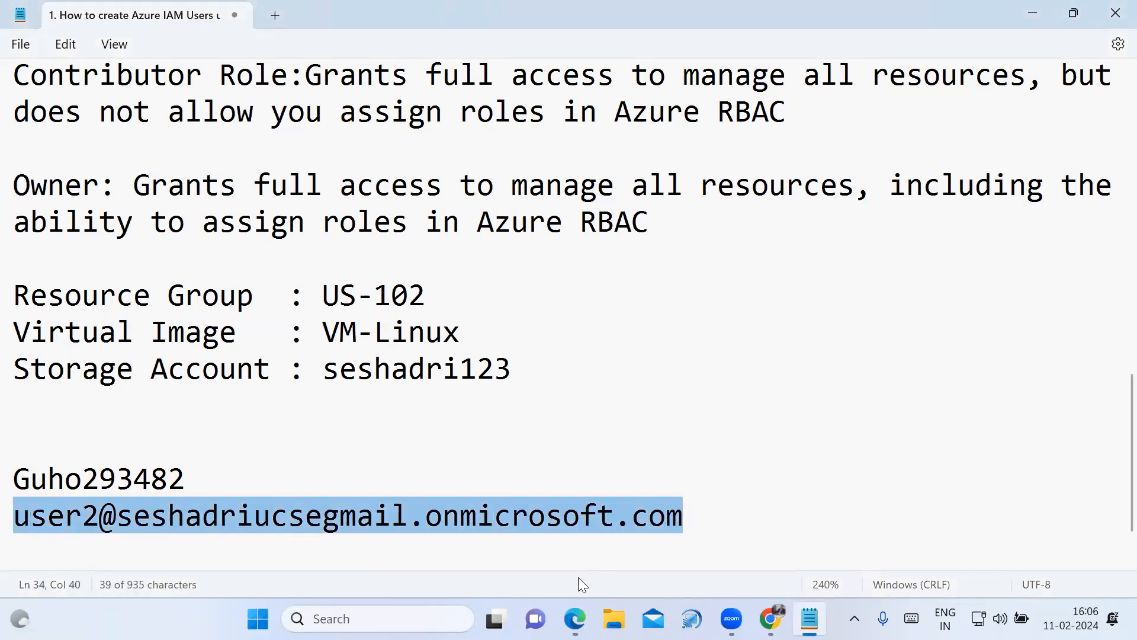
pyautogui.click(574, 619)
pyautogui.hotkey('ctrl', 'v')
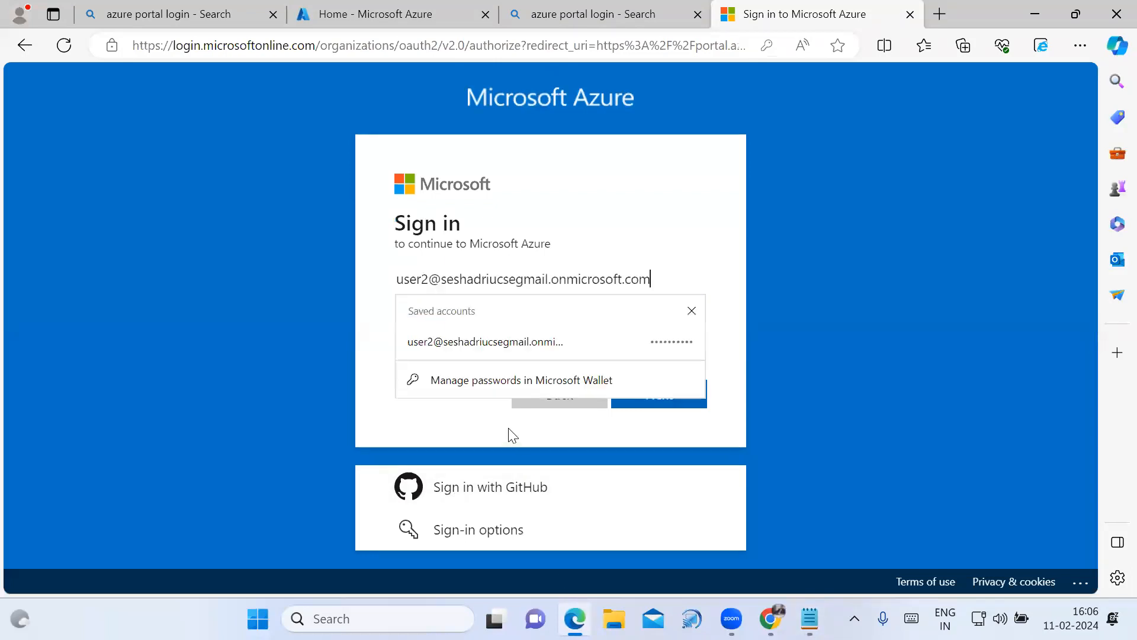
pyautogui.click(647, 256)
pyautogui.click(667, 406)
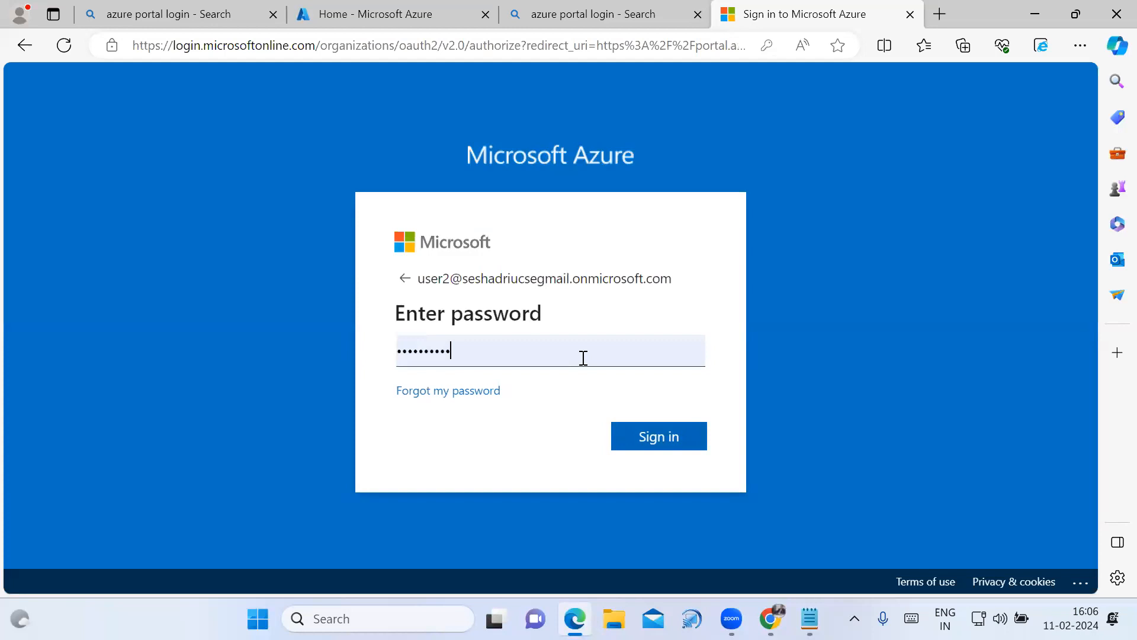
# Replace the autofilled password with user2's account password copied from the Notepad notes
pyautogui.press('BackSpace')
pyautogui.press('BackSpace')
pyautogui.press('BackSpace')
pyautogui.press('BackSpace')
pyautogui.press('BackSpace')
pyautogui.press('BackSpace')
pyautogui.press('BackSpace')
pyautogui.press('BackSpace')
pyautogui.press('BackSpace')
pyautogui.press('BackSpace')
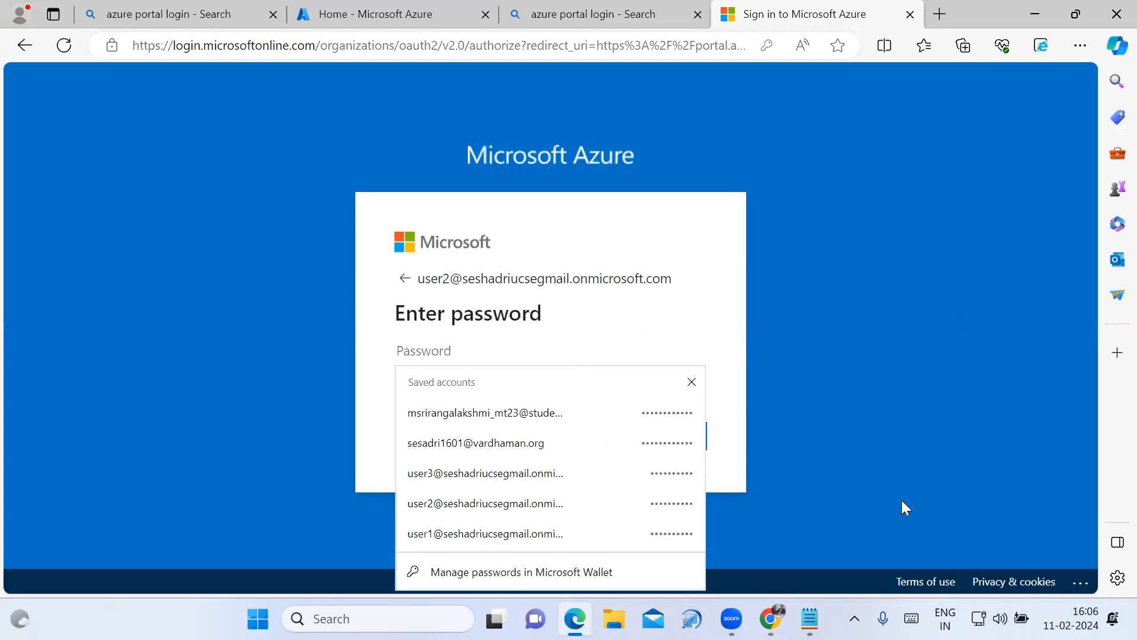
pyautogui.click(810, 618)
pyautogui.click(199, 479)
pyautogui.moveTo(199, 477); pyautogui.dragTo(12, 483)
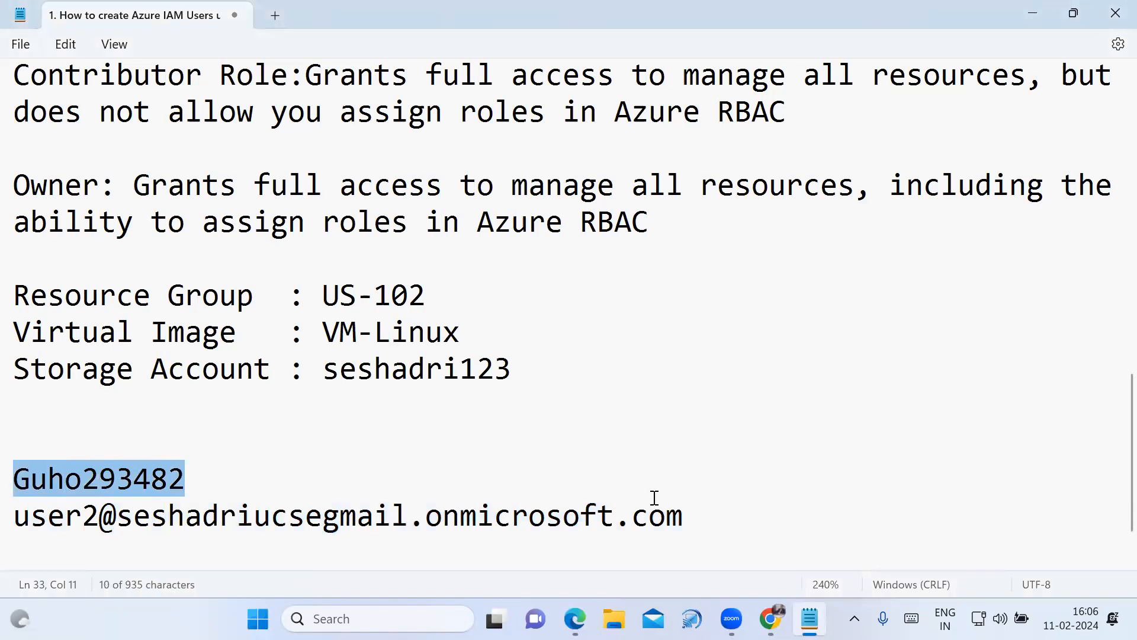
pyautogui.hotkey('ctrl', 'c')
pyautogui.hotkey('alt', 'Tab')
pyautogui.hotkey('ctrl', 'v')
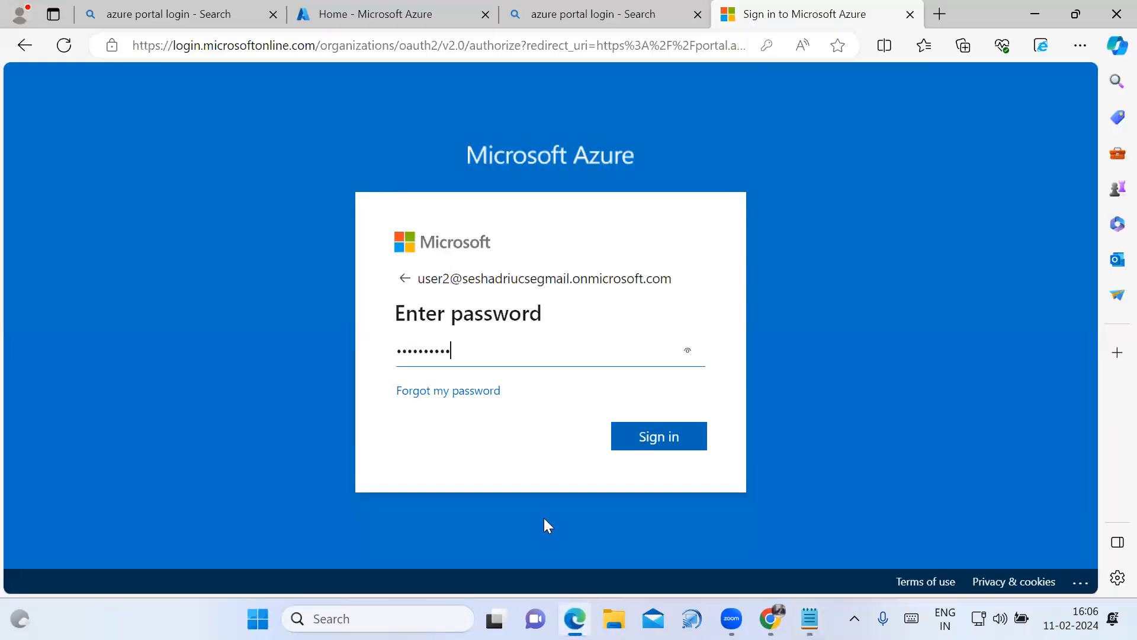
# Sign in as user2, decline saving the password in the browser, and update the account password with the current, new and confirmation entries
pyautogui.click(675, 444)
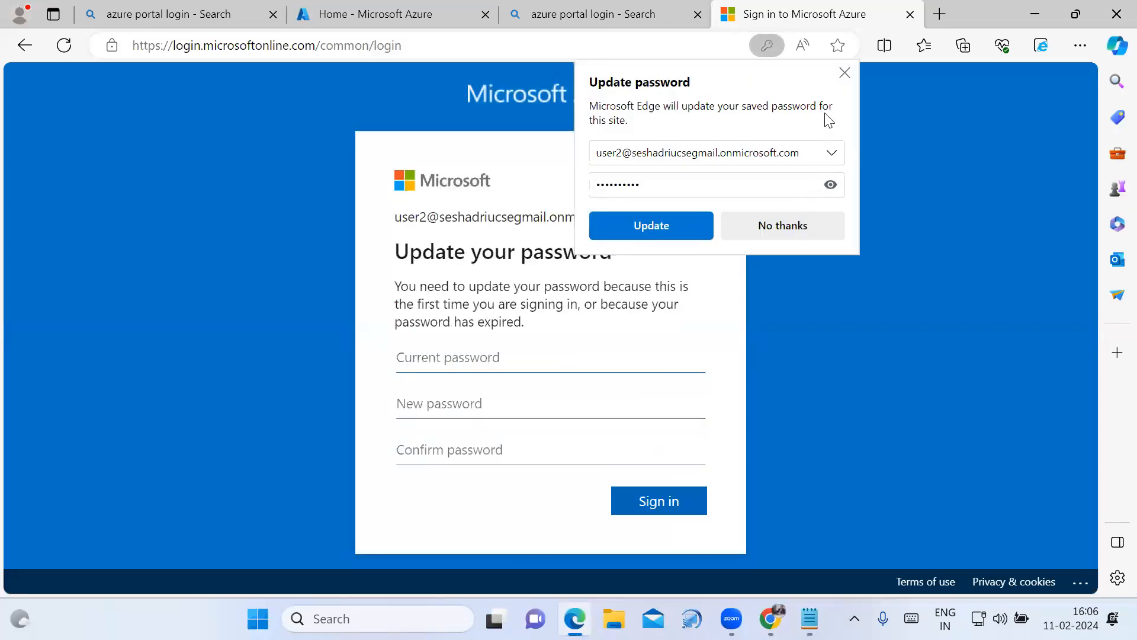
pyautogui.click(845, 73)
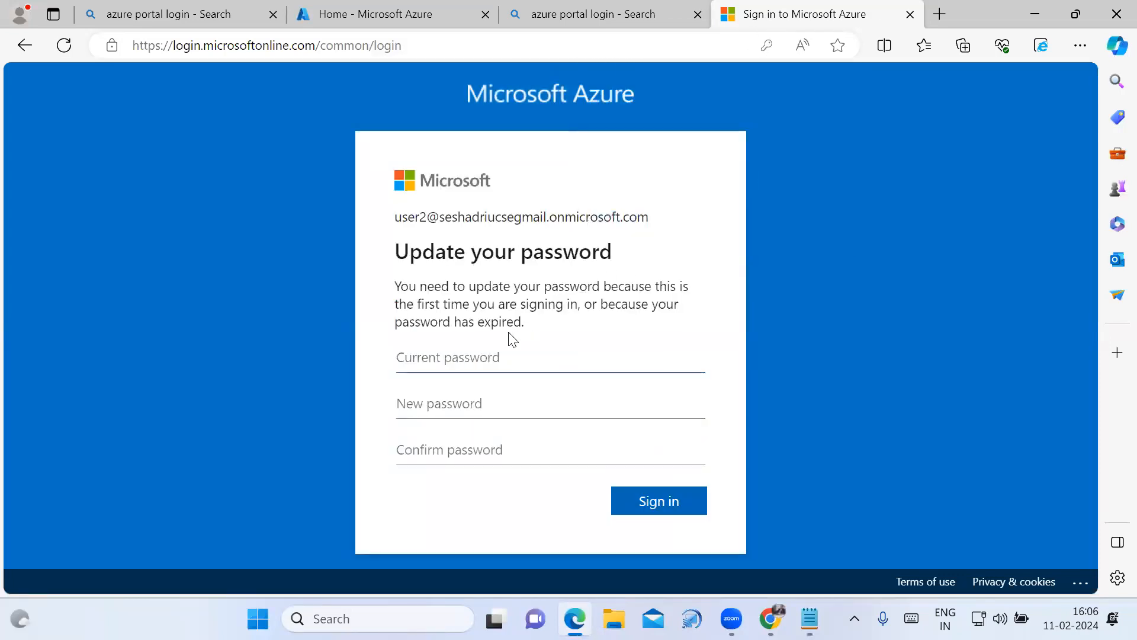
pyautogui.hotkey('ctrl', 'v')
pyautogui.click(491, 407)
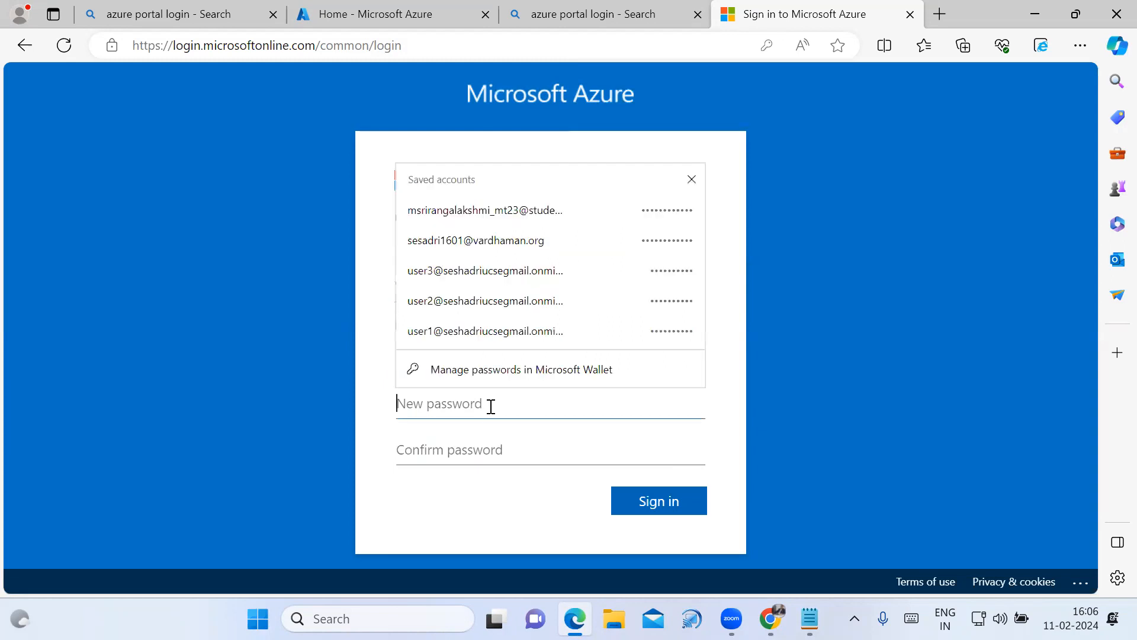
pyautogui.write('P')
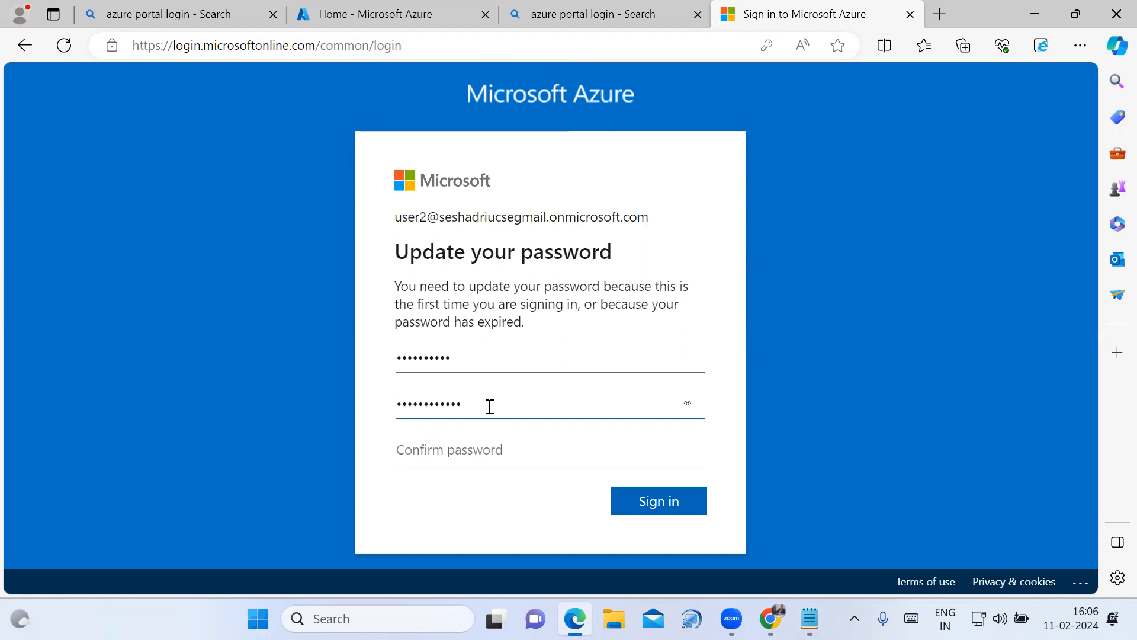
pyautogui.click(501, 458)
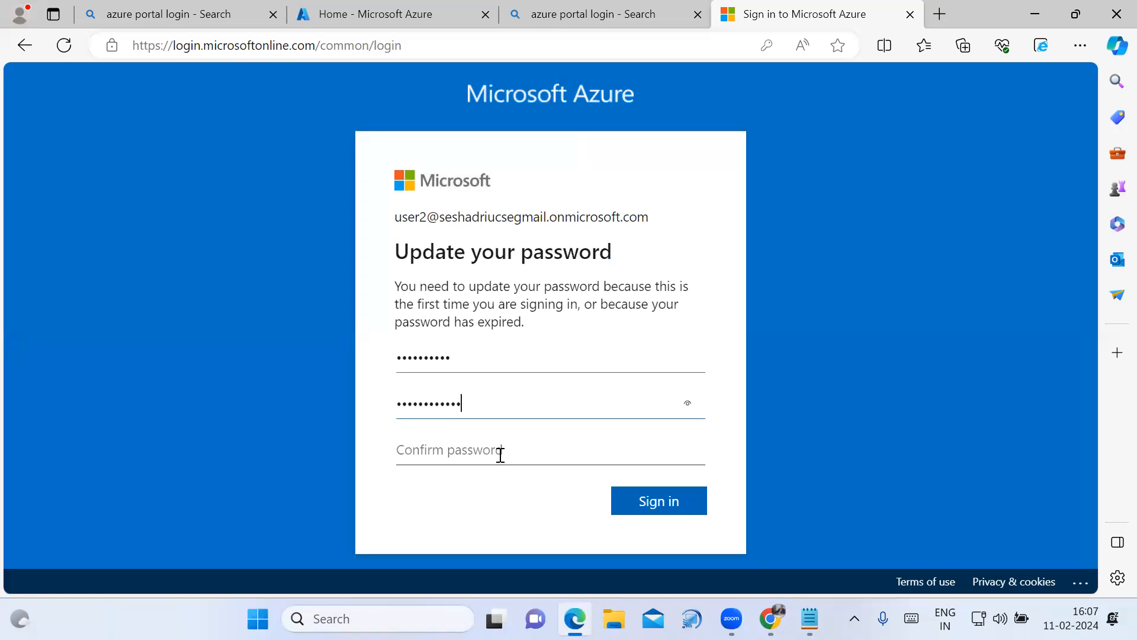
pyautogui.click(501, 455)
pyautogui.write('••••••••')
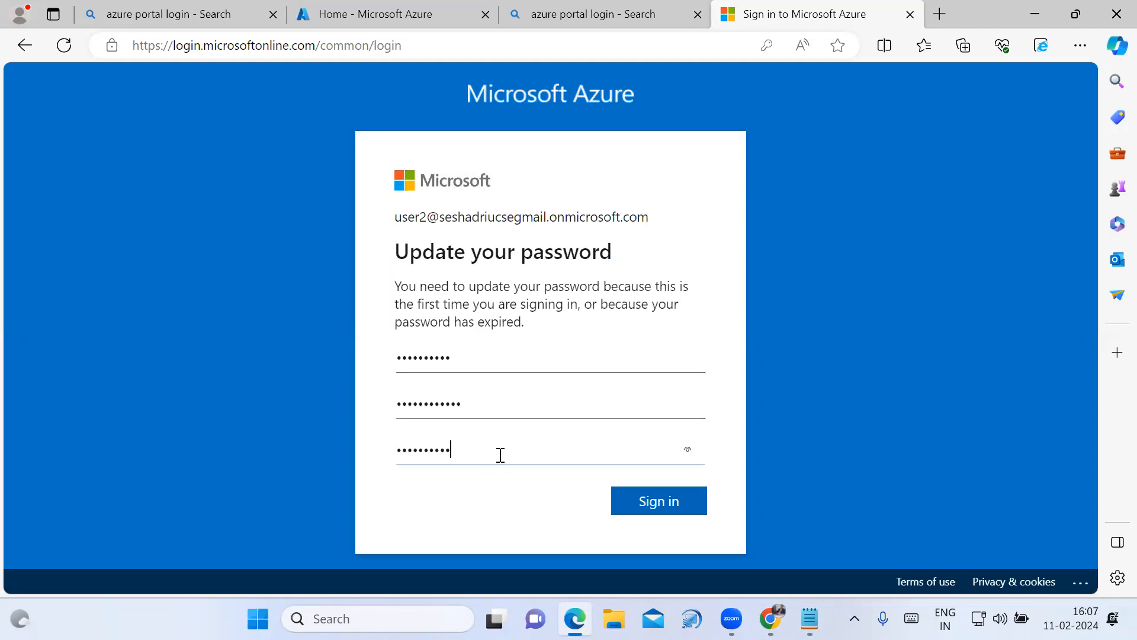
pyautogui.click(648, 500)
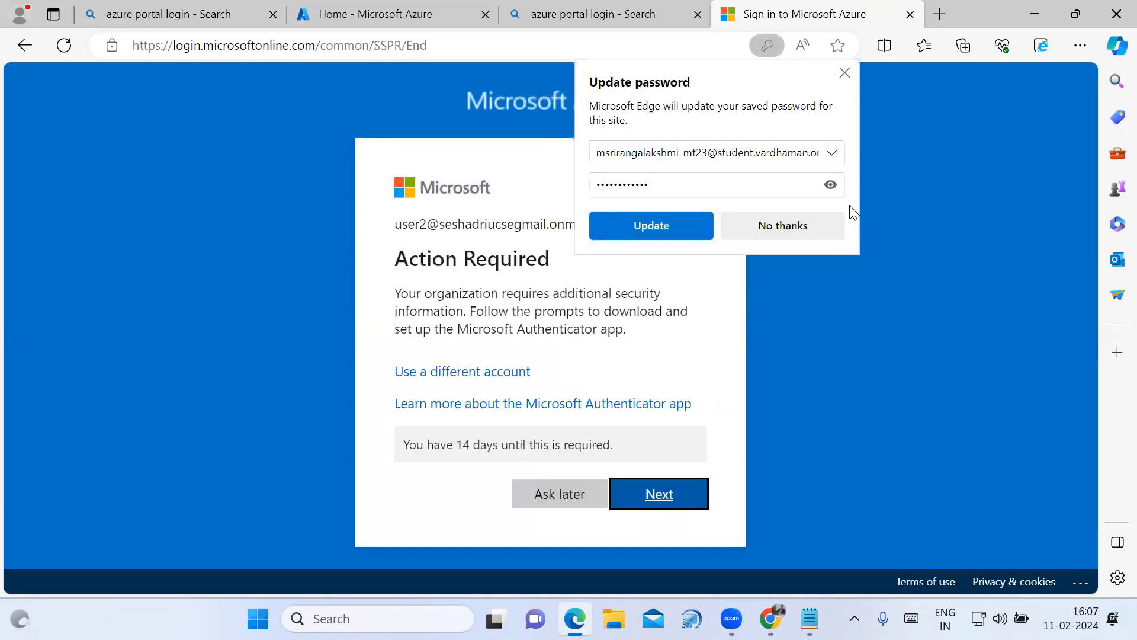
# Postpone the Microsoft Authenticator setup and close the portal's welcome tour
pyautogui.click(576, 496)
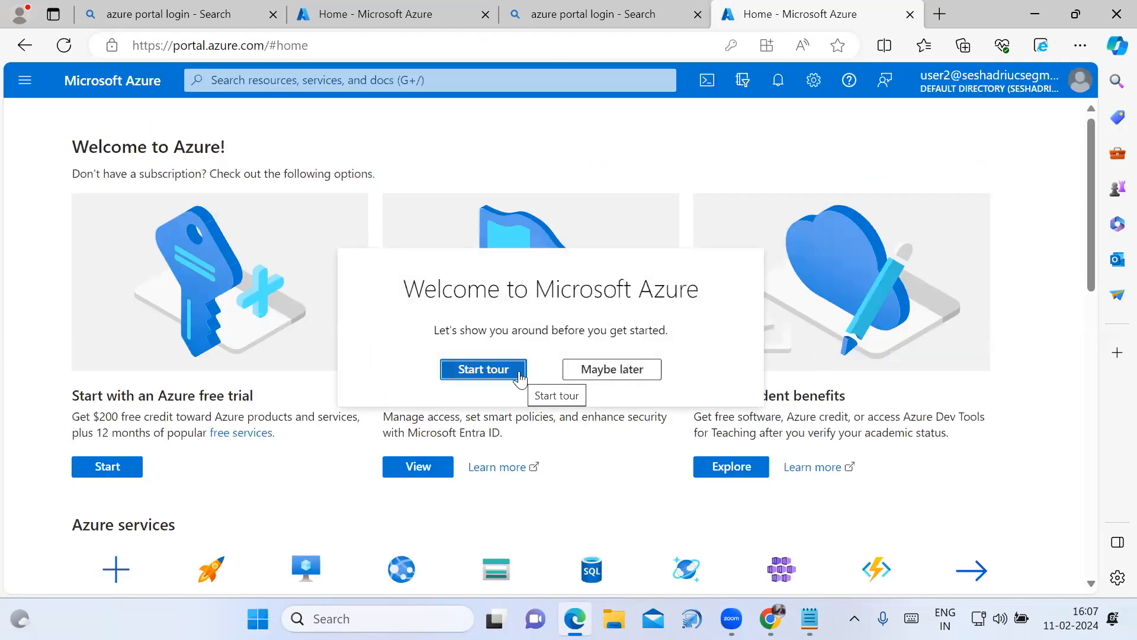
pyautogui.click(520, 377)
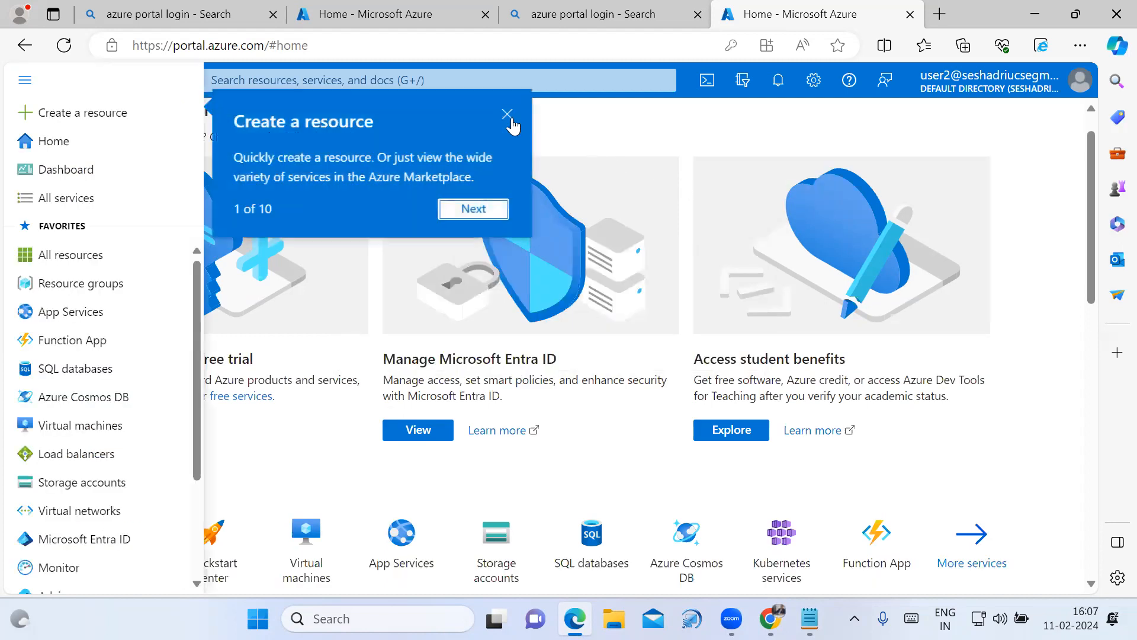
pyautogui.click(508, 115)
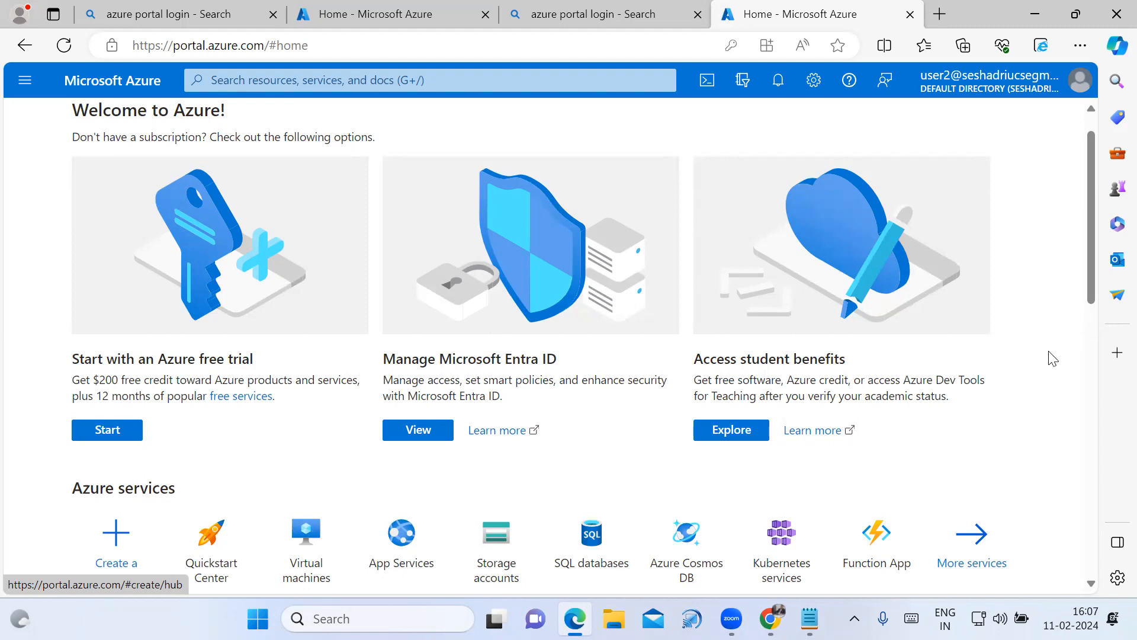
# Switch to the Notepad notes and highlight the description of the Owner role
pyautogui.click(808, 617)
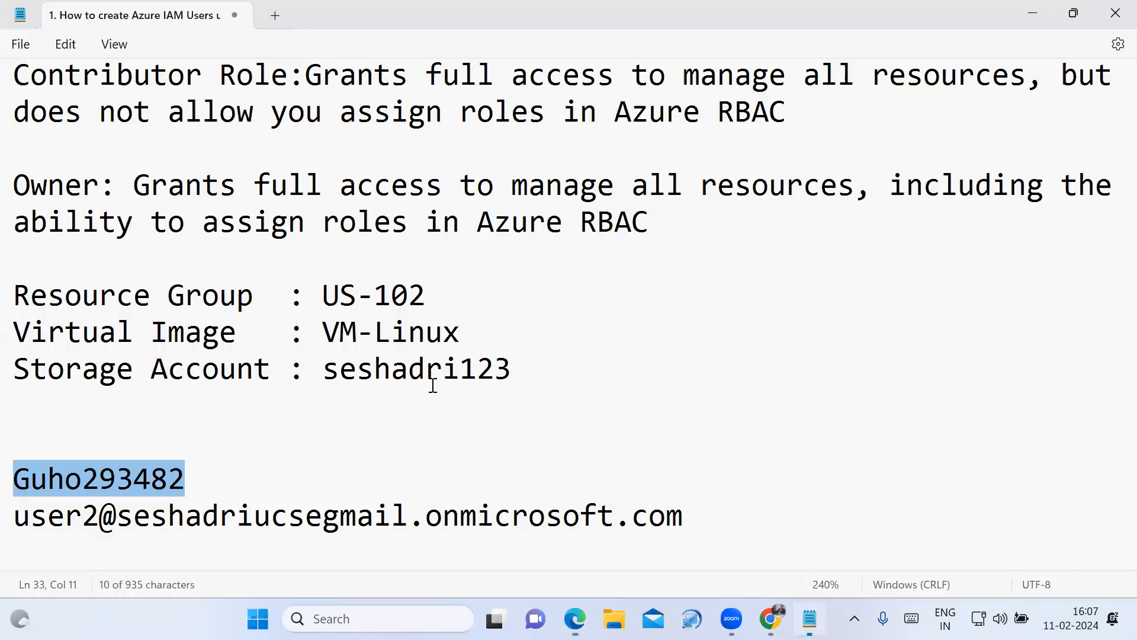
pyautogui.click(130, 187)
pyautogui.moveTo(130, 188); pyautogui.dragTo(822, 227)
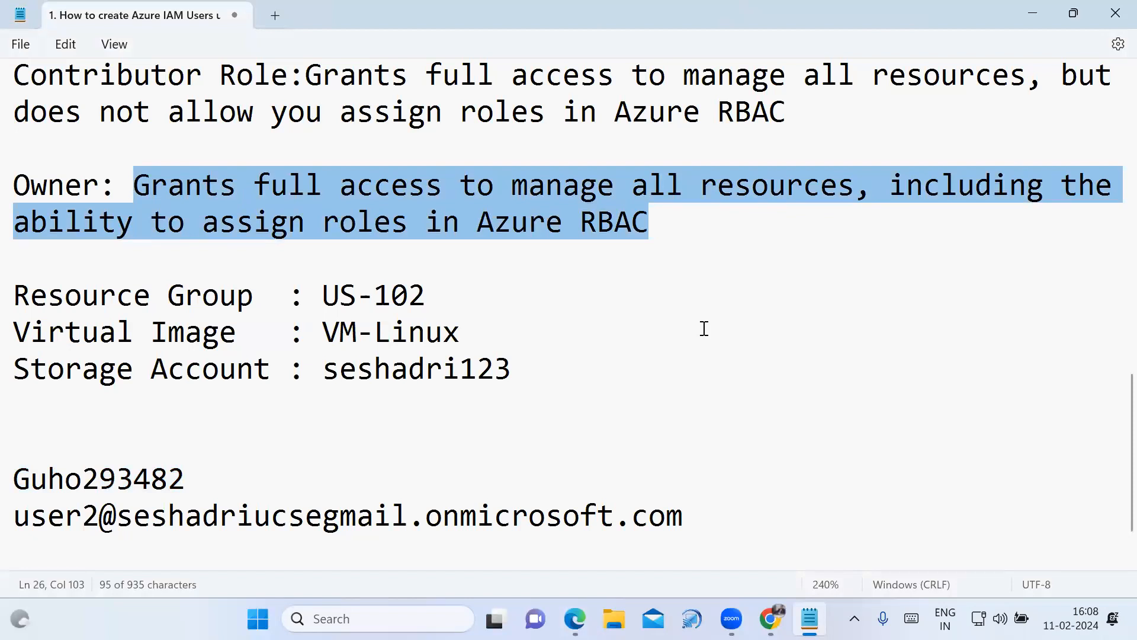
# Switch back to Edge and, in user1's portal session, open Access Control (IAM) of the storage account seshadri123
pyautogui.moveTo(575, 619)
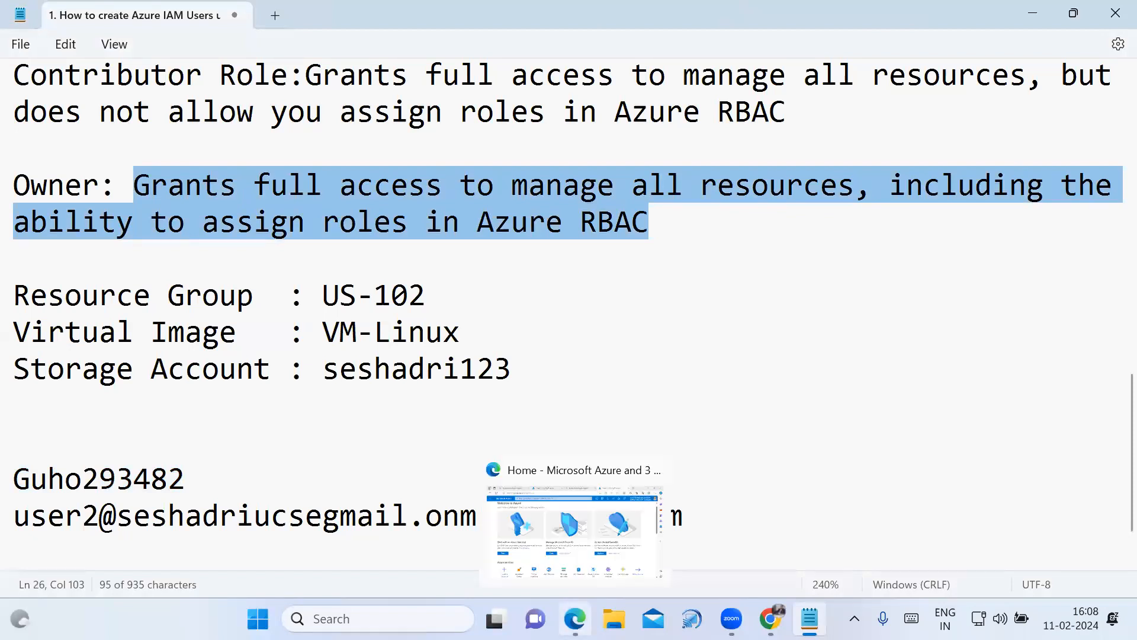
pyautogui.click(572, 521)
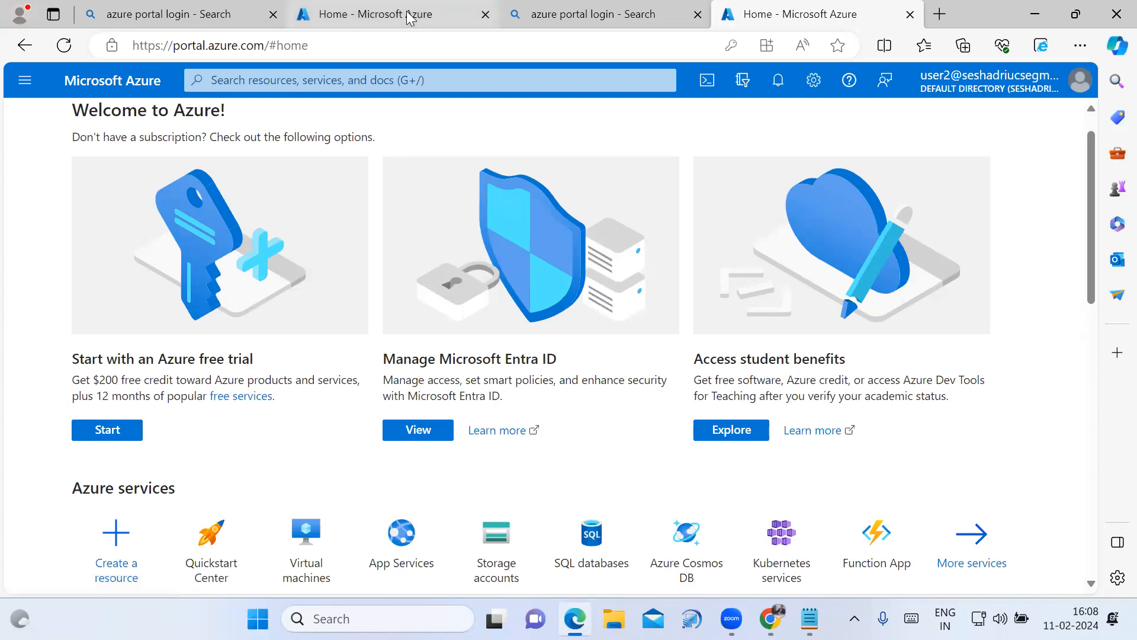
pyautogui.moveTo(409, 17)
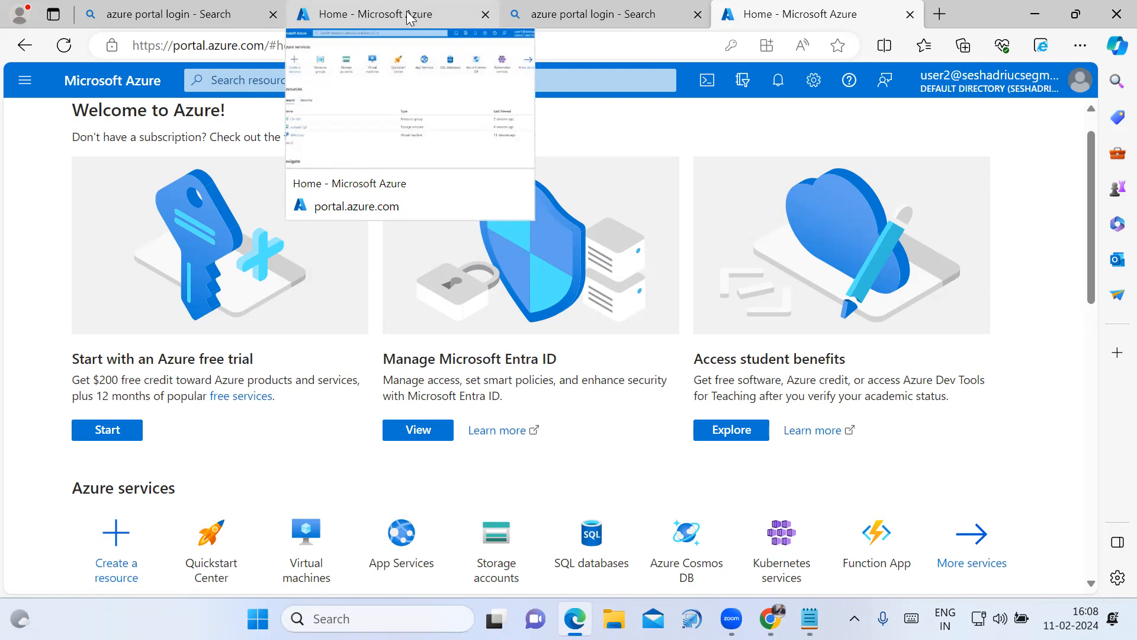
pyautogui.click(409, 18)
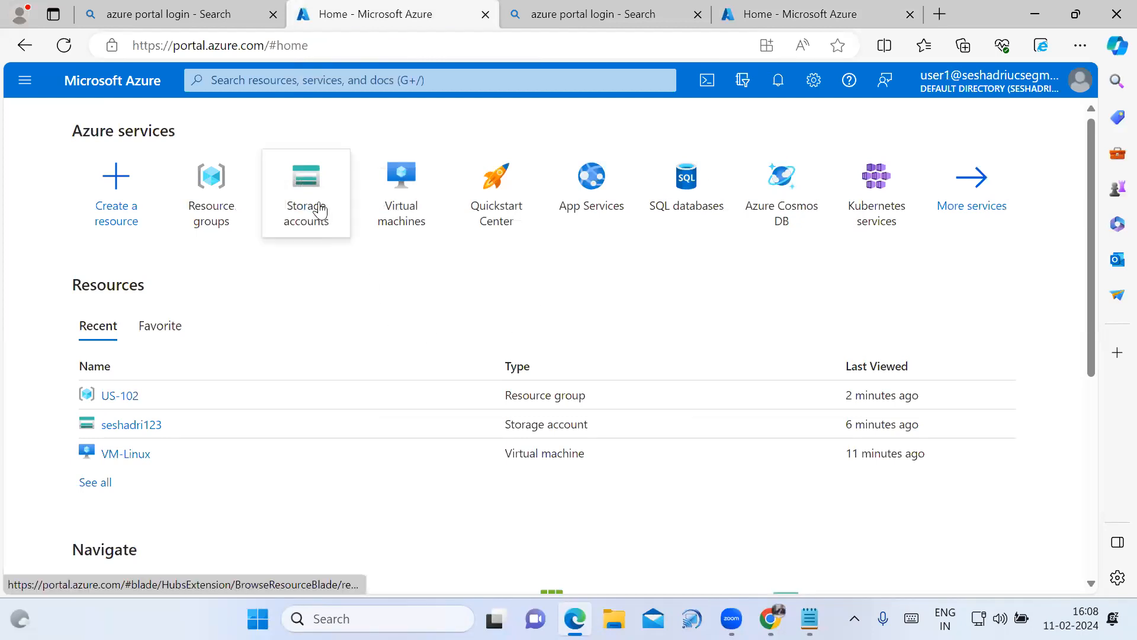
pyautogui.moveTo(320, 210)
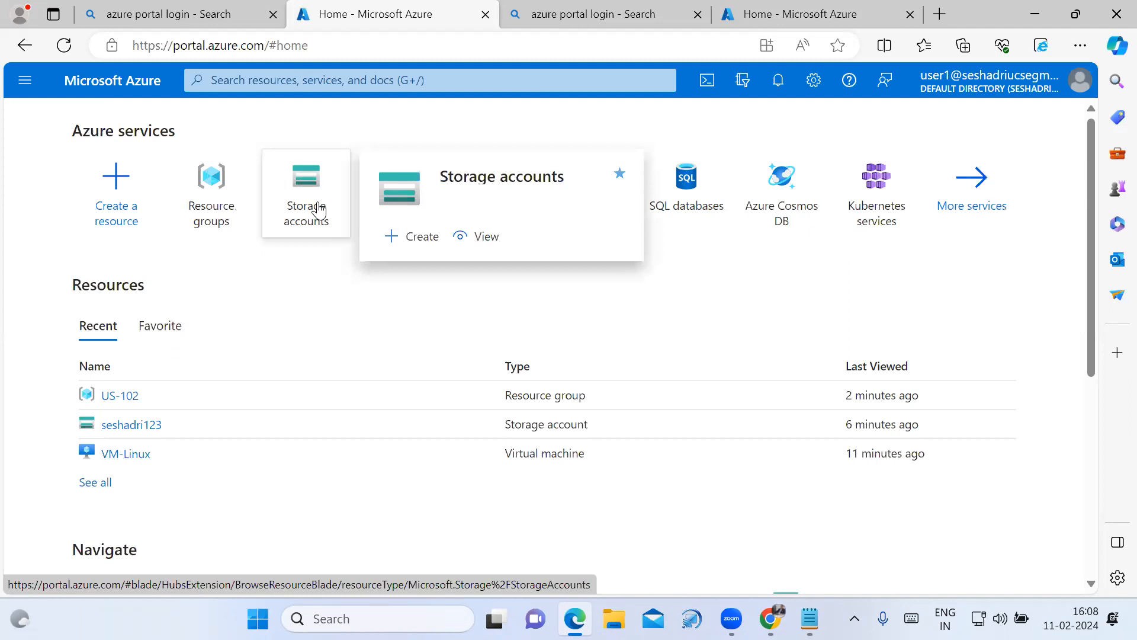
pyautogui.click(320, 210)
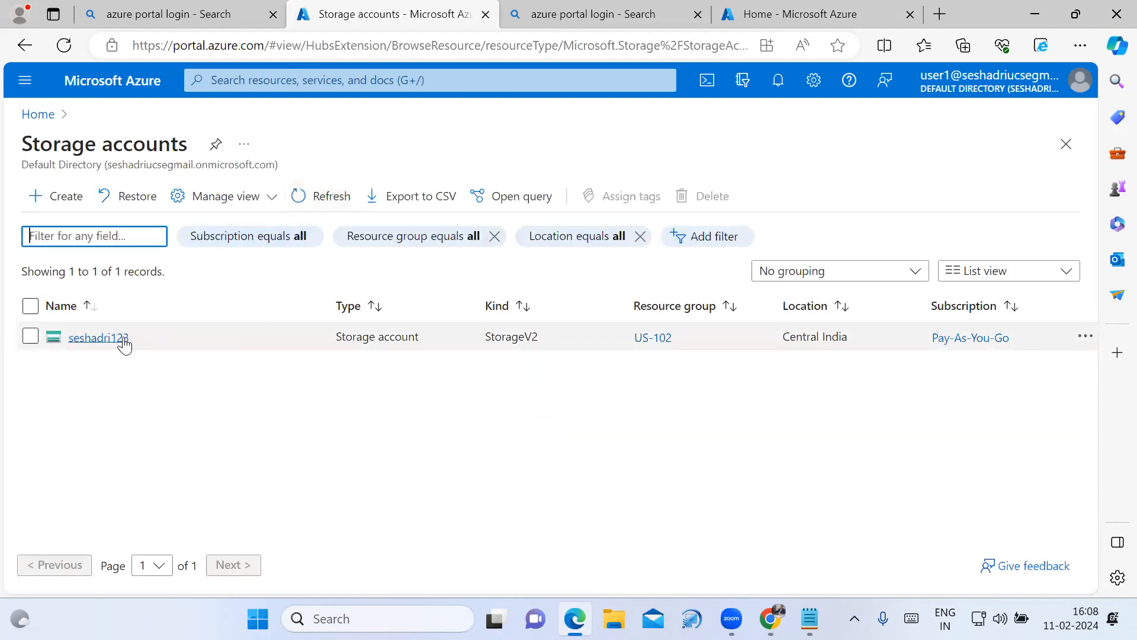
pyautogui.click(99, 337)
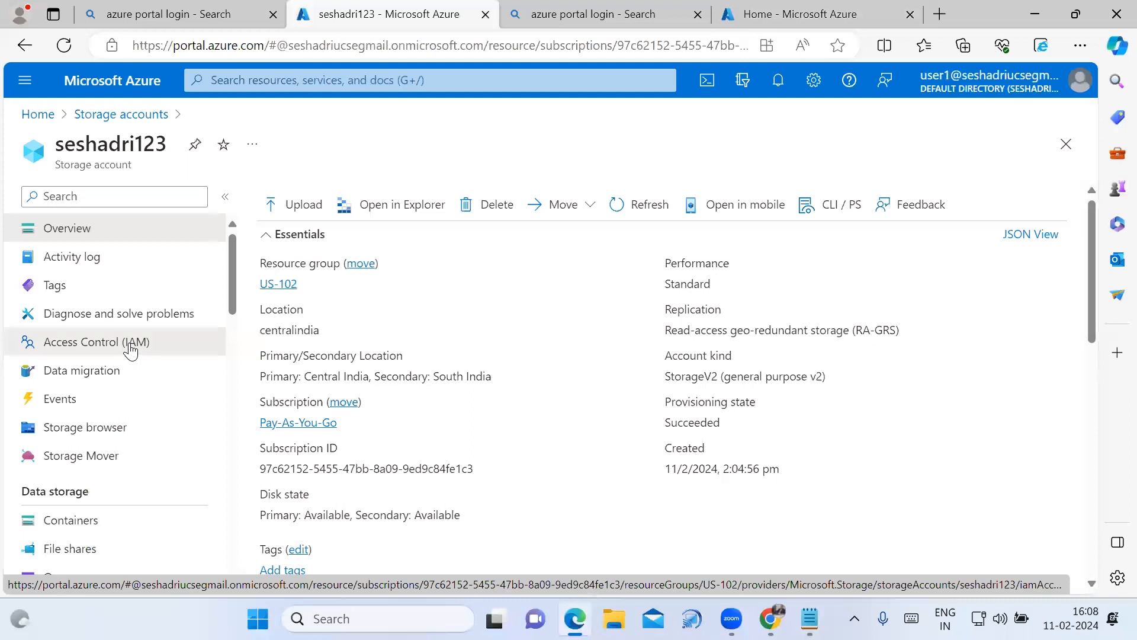
pyautogui.click(130, 350)
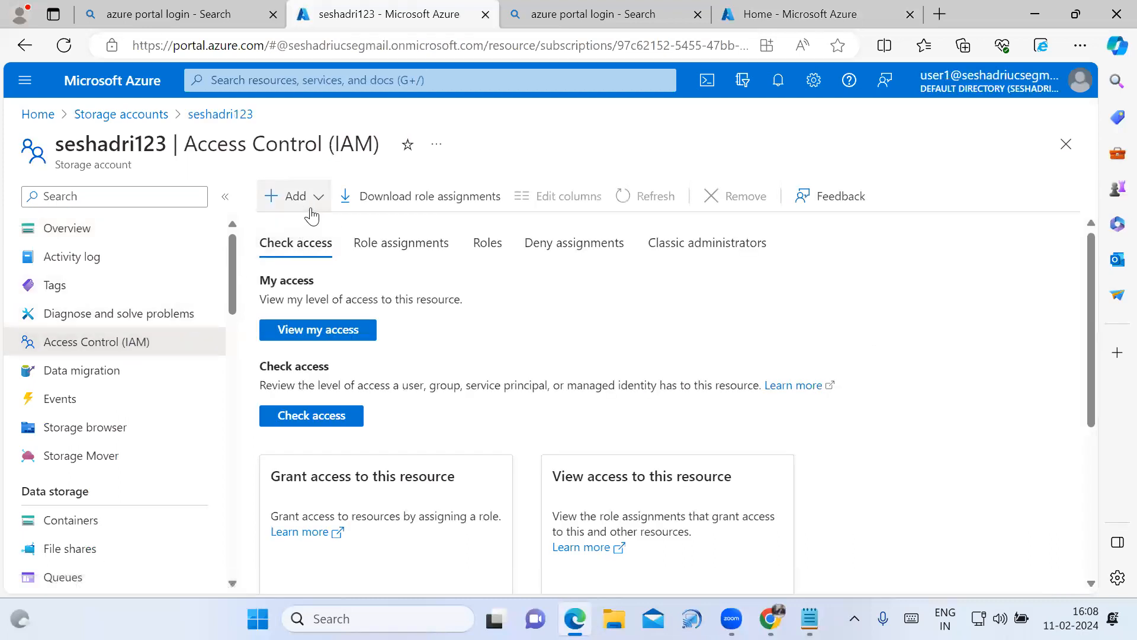
# Start a new role assignment on seshadri123 and choose the privileged administrator role Contributor
pyautogui.click(311, 203)
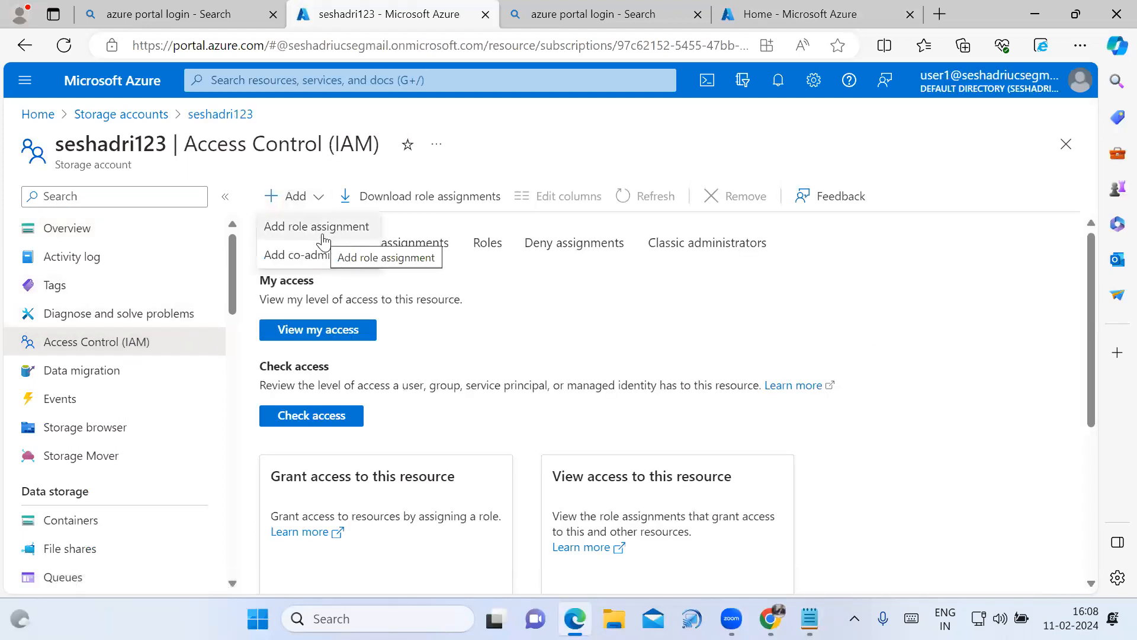
pyautogui.click(323, 231)
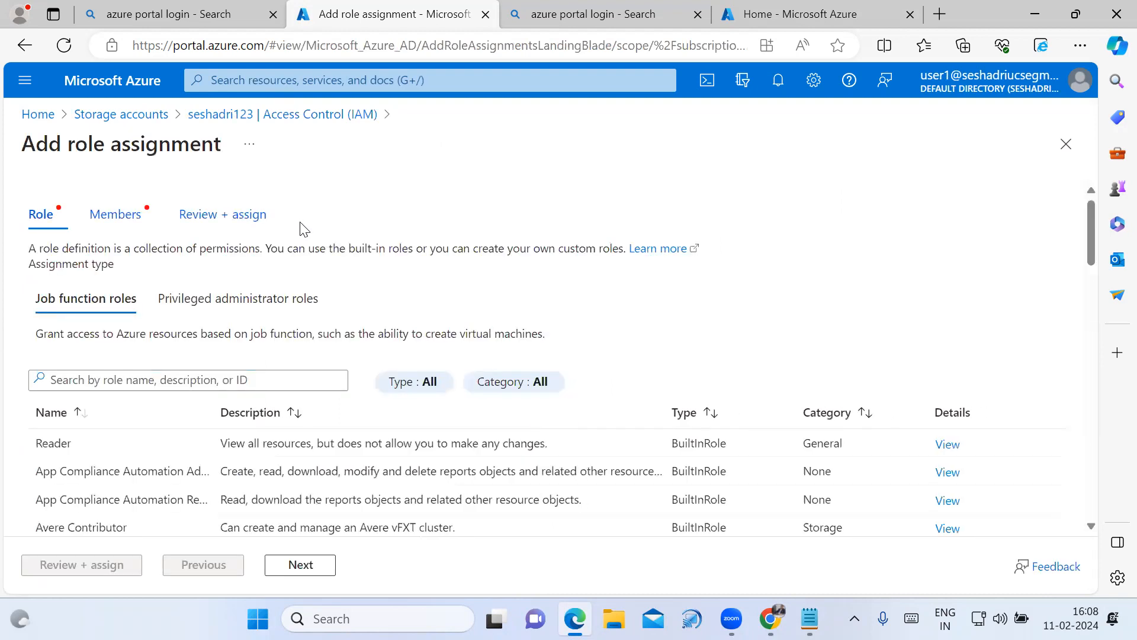
pyautogui.click(188, 381)
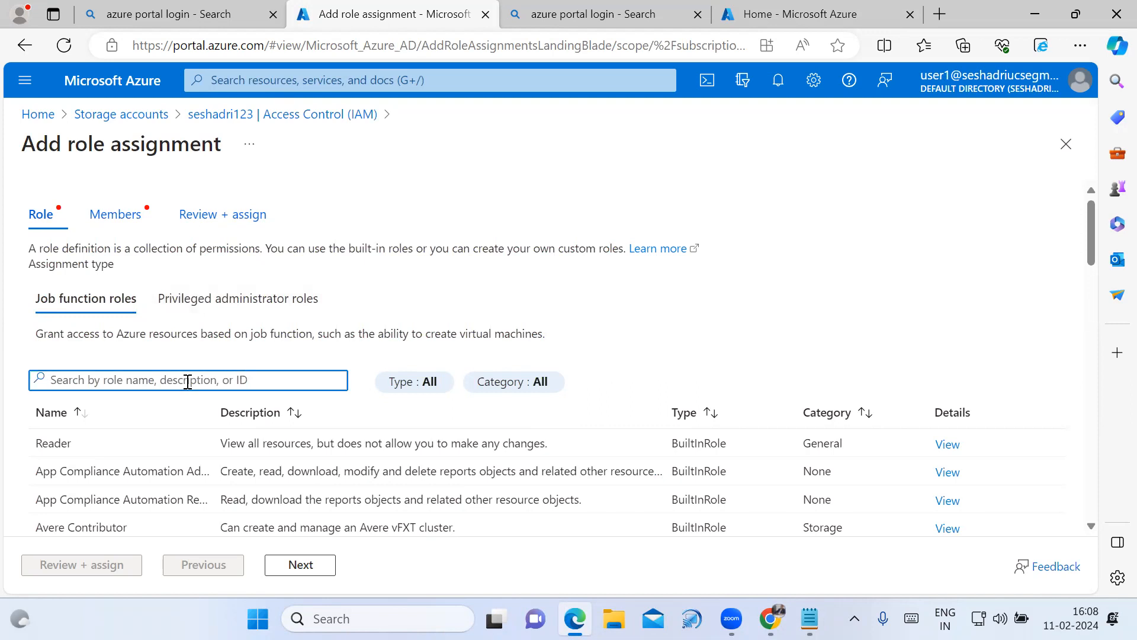
pyautogui.click(218, 300)
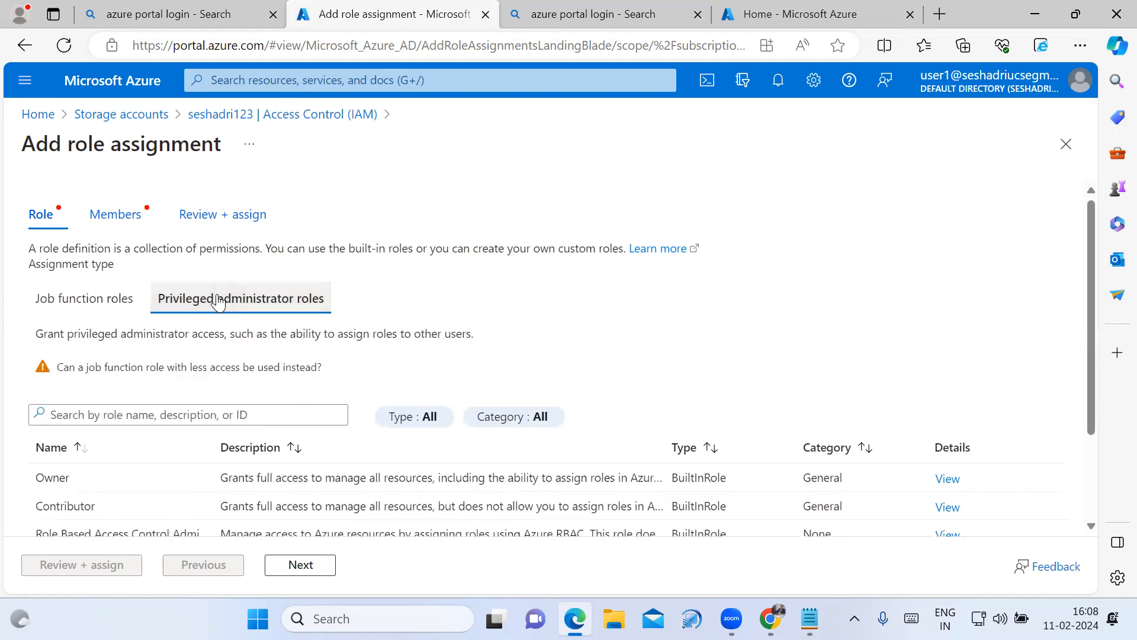
pyautogui.click(113, 507)
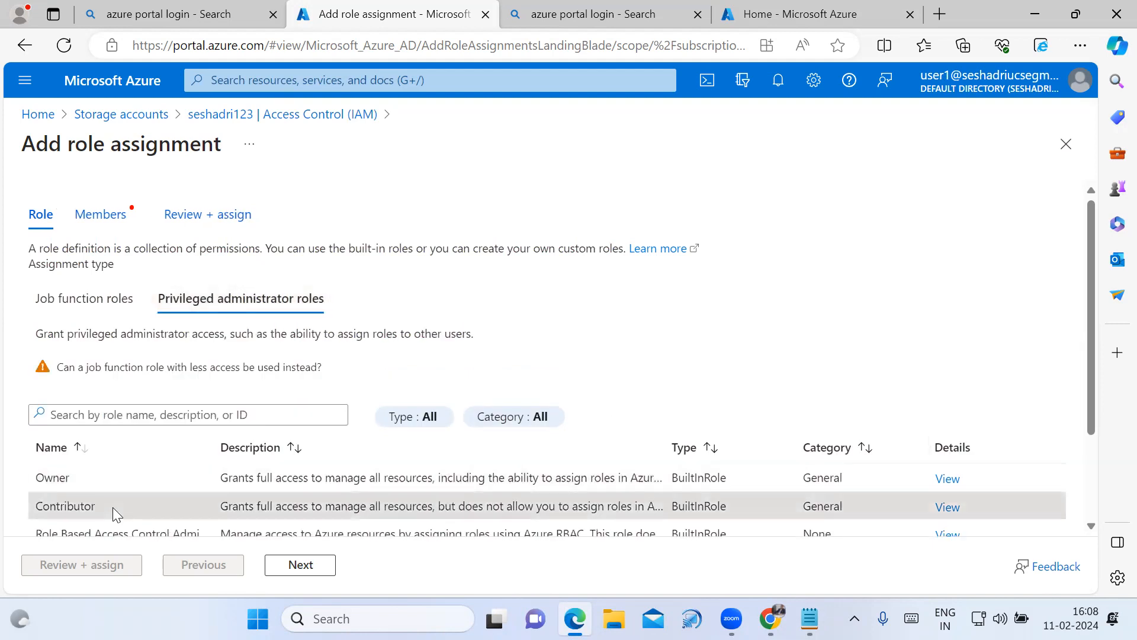
pyautogui.click(294, 568)
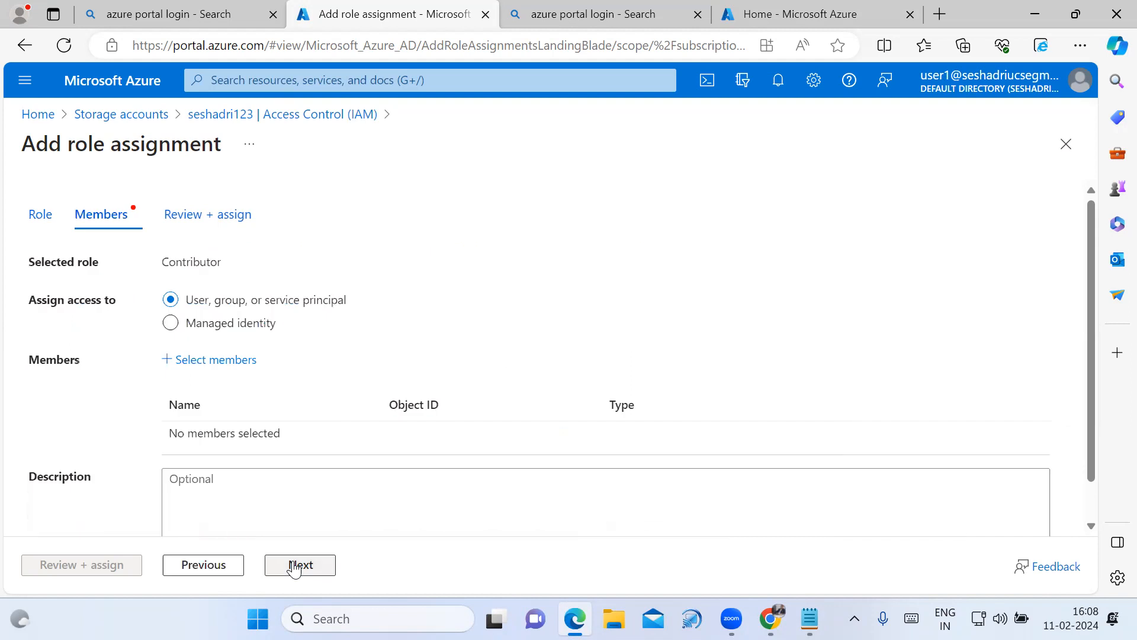
# Add usertwo as the member and assign the Contributor role on the storage account
pyautogui.click(221, 363)
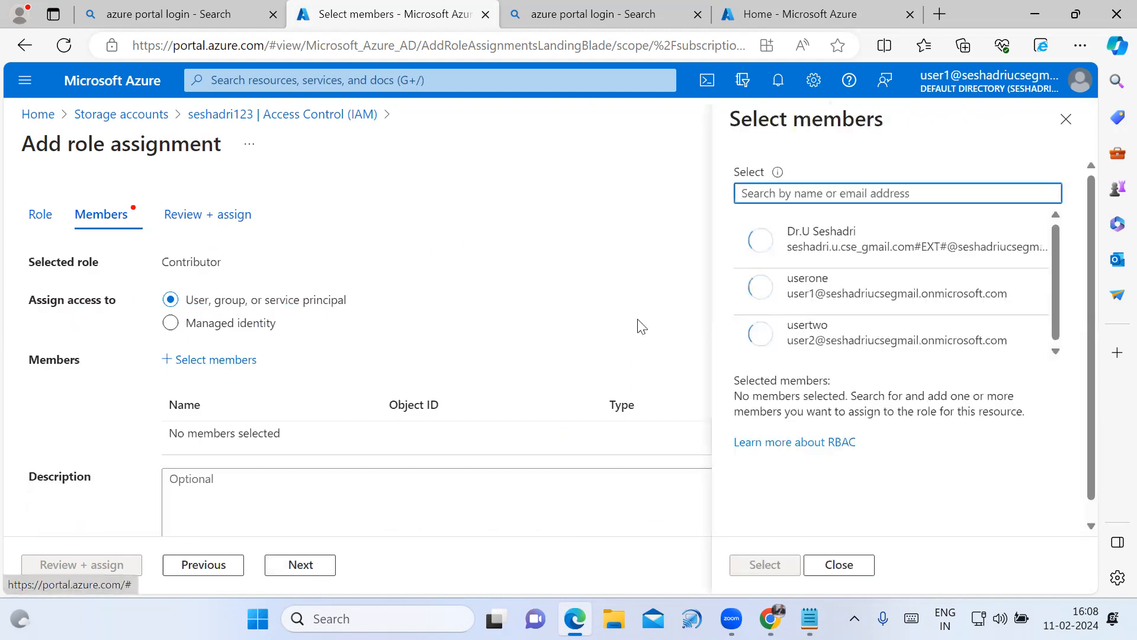
pyautogui.click(795, 348)
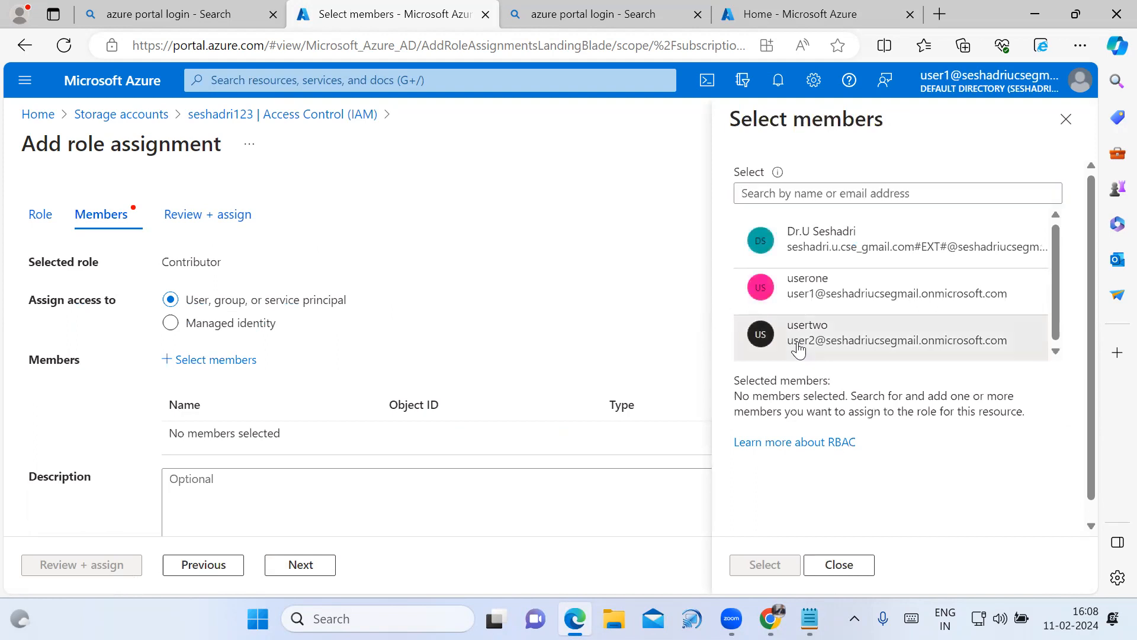
pyautogui.click(766, 564)
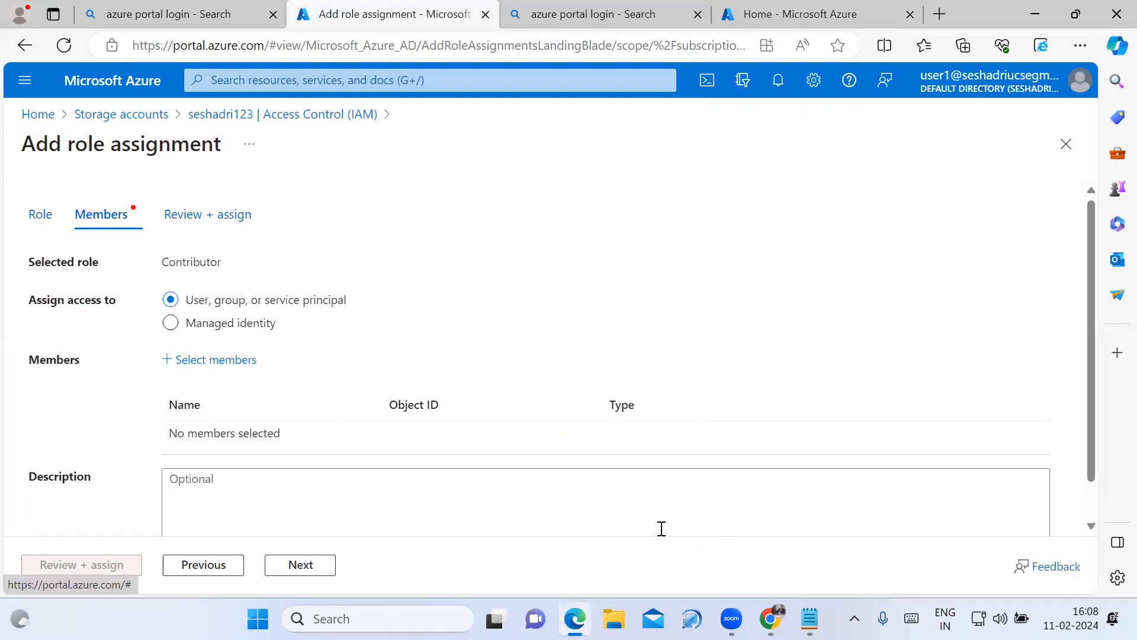
pyautogui.click(303, 567)
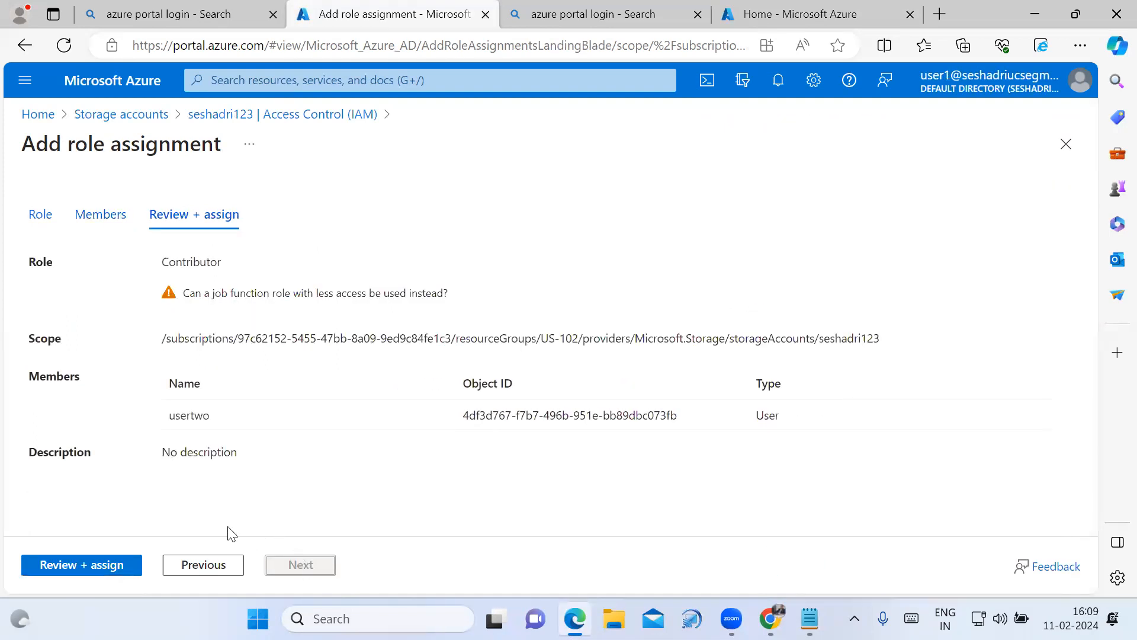
pyautogui.click(104, 566)
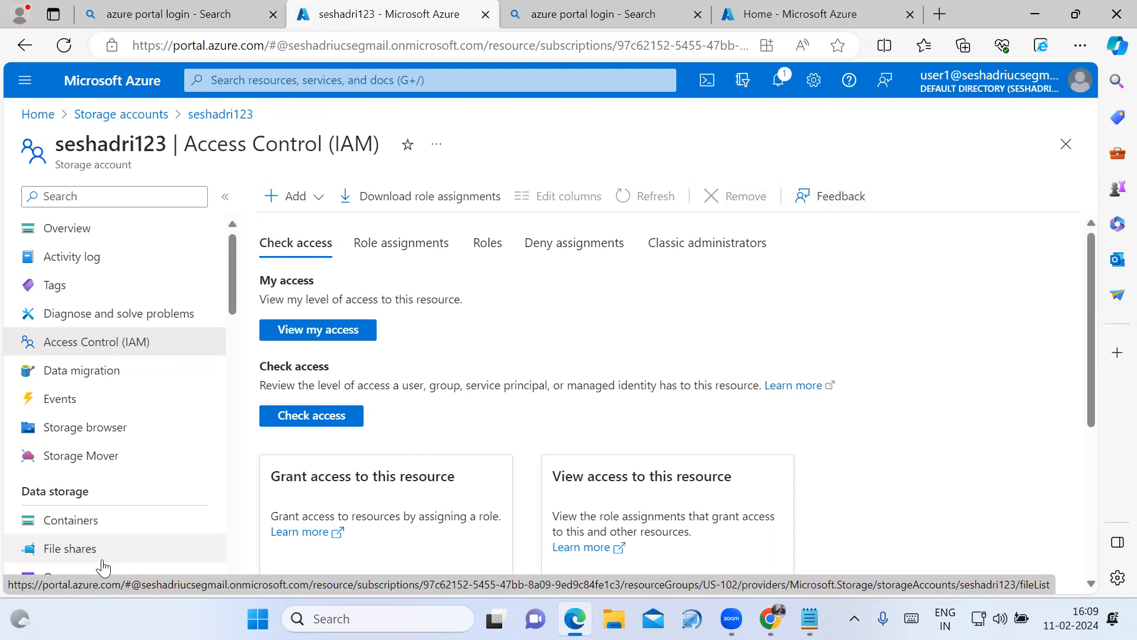
# In user2's portal session, sign out and pick the user2 account again for signing in
pyautogui.click(756, 14)
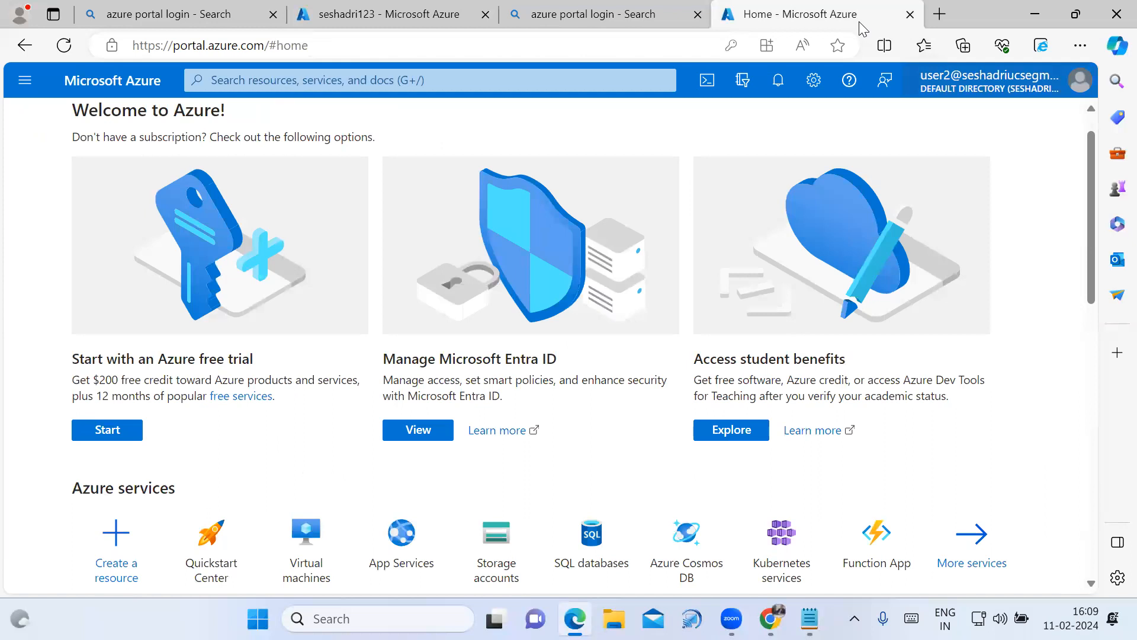
pyautogui.click(1035, 81)
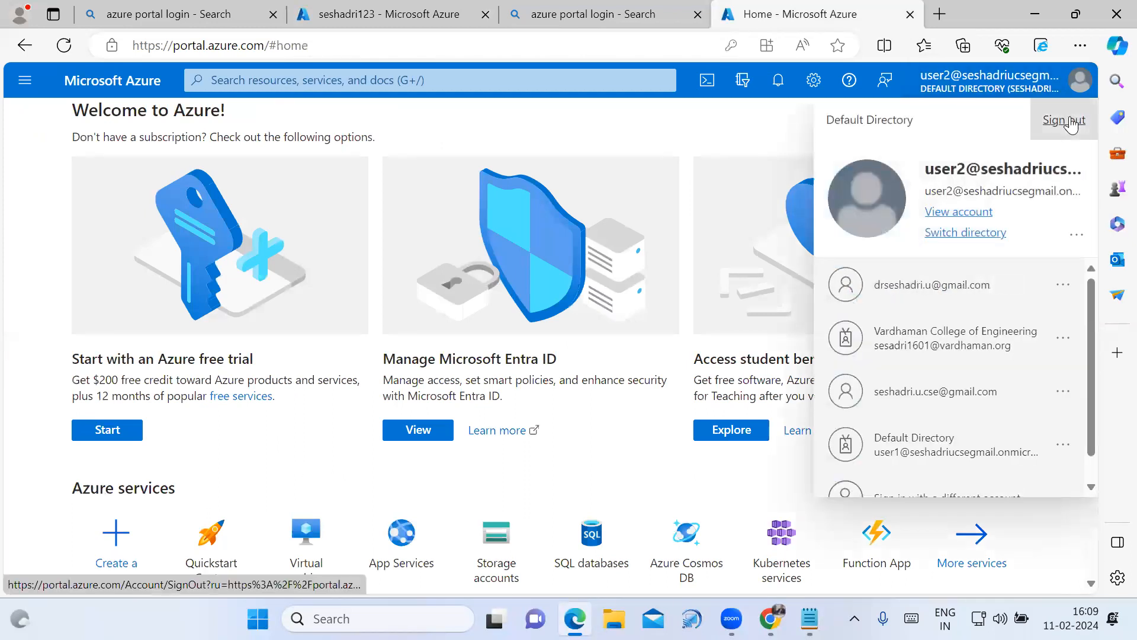
pyautogui.click(1070, 121)
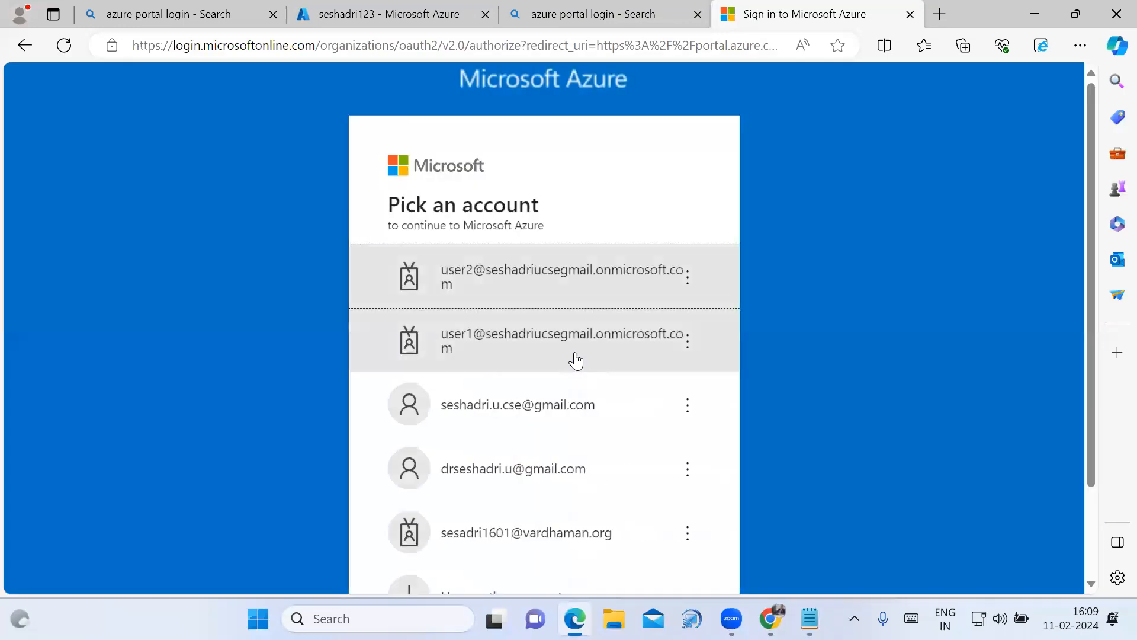
pyautogui.click(573, 296)
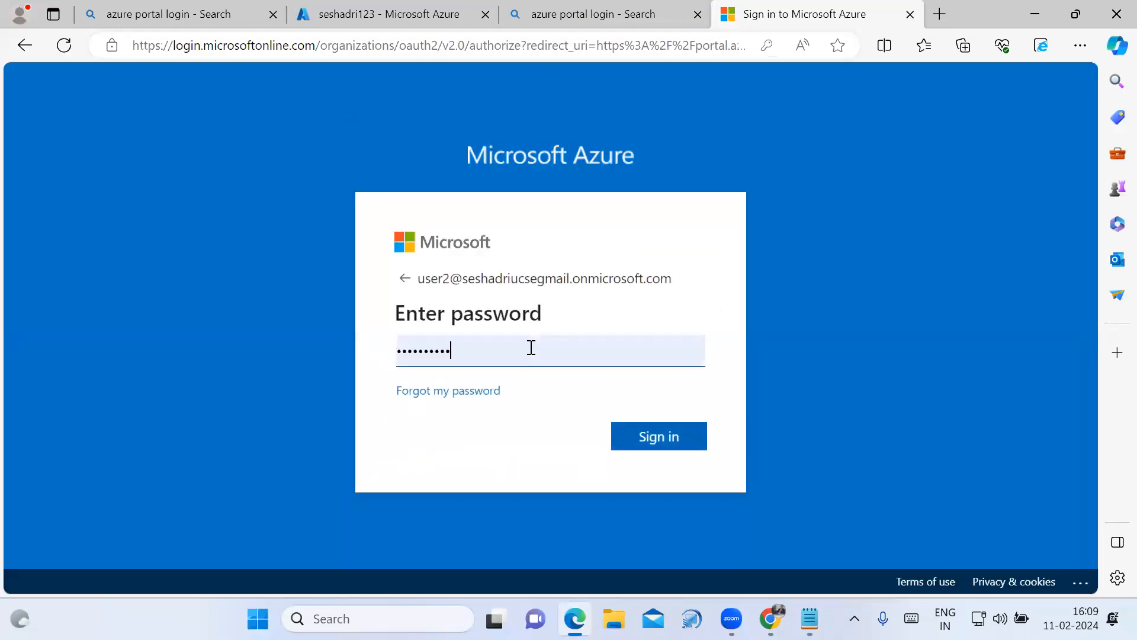
# Replace the prefilled password with user2's account password and sign in to the Azure portal
pyautogui.moveTo(526, 348); pyautogui.dragTo(319, 359)
pyautogui.write('•••••')
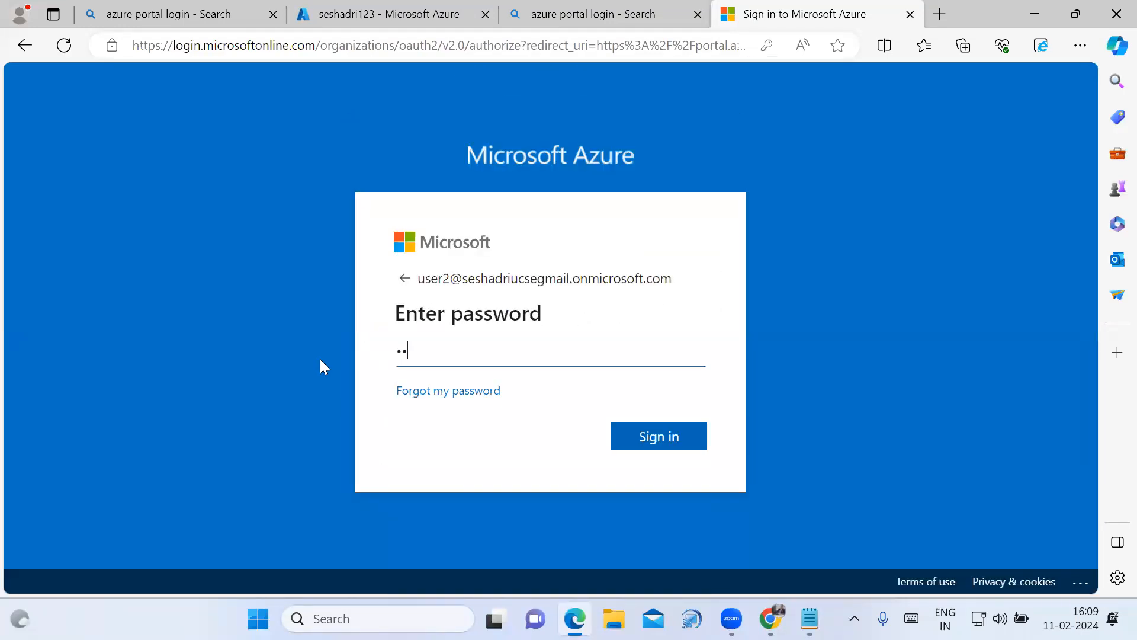
pyautogui.write('•••••••')
pyautogui.press('Return')
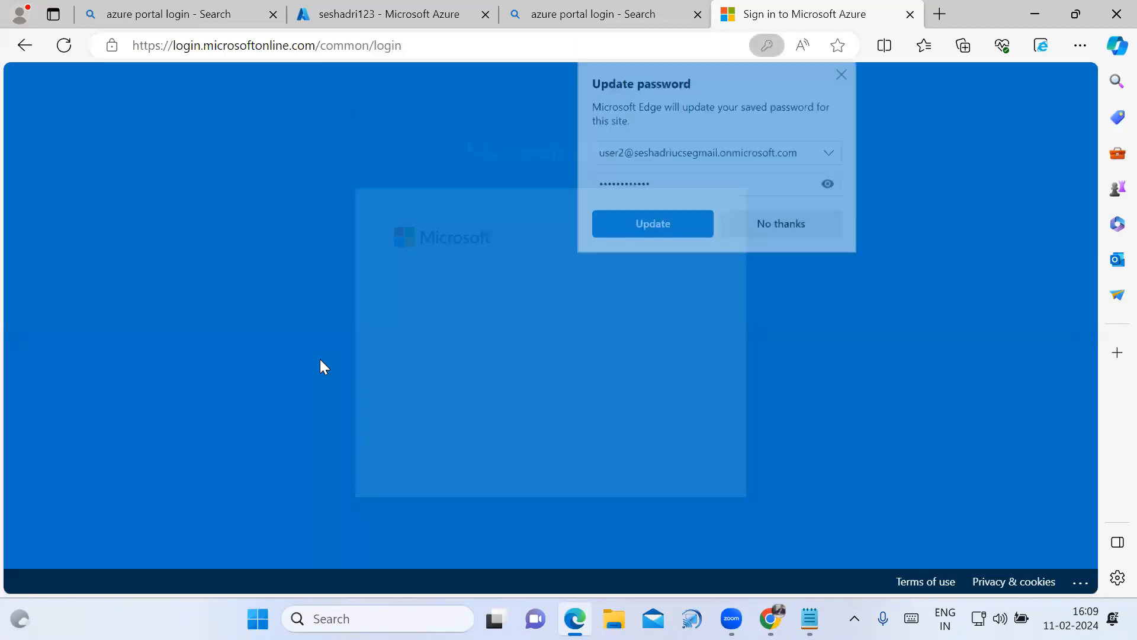
pyautogui.click(662, 448)
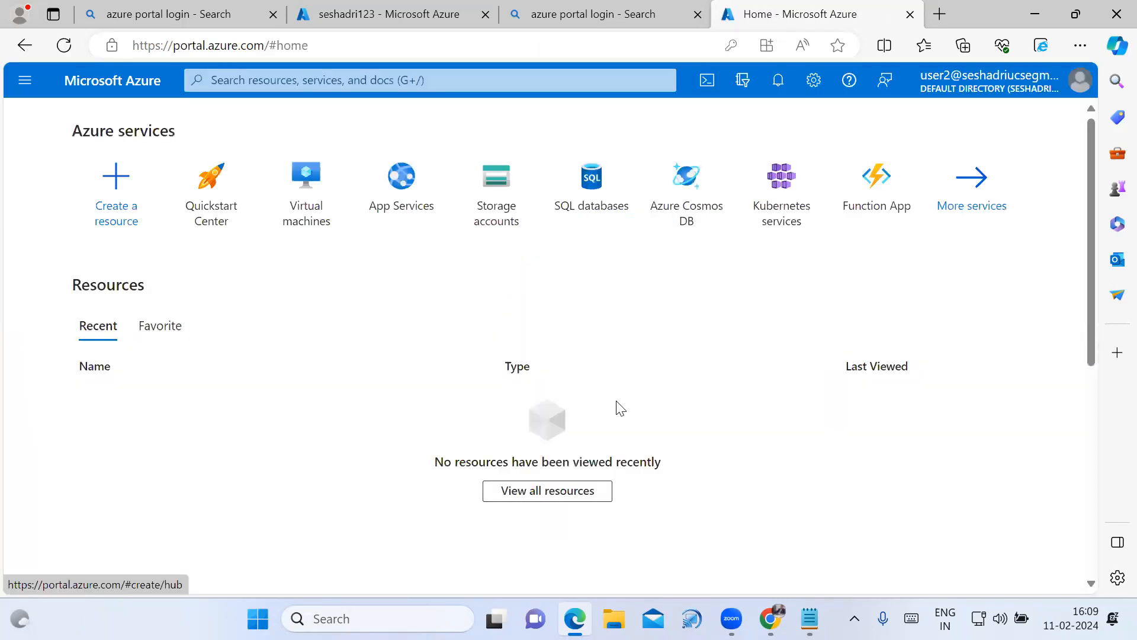
# Open the Storage accounts list as user2 and reload it until the accessible storage accounts load
pyautogui.click(483, 215)
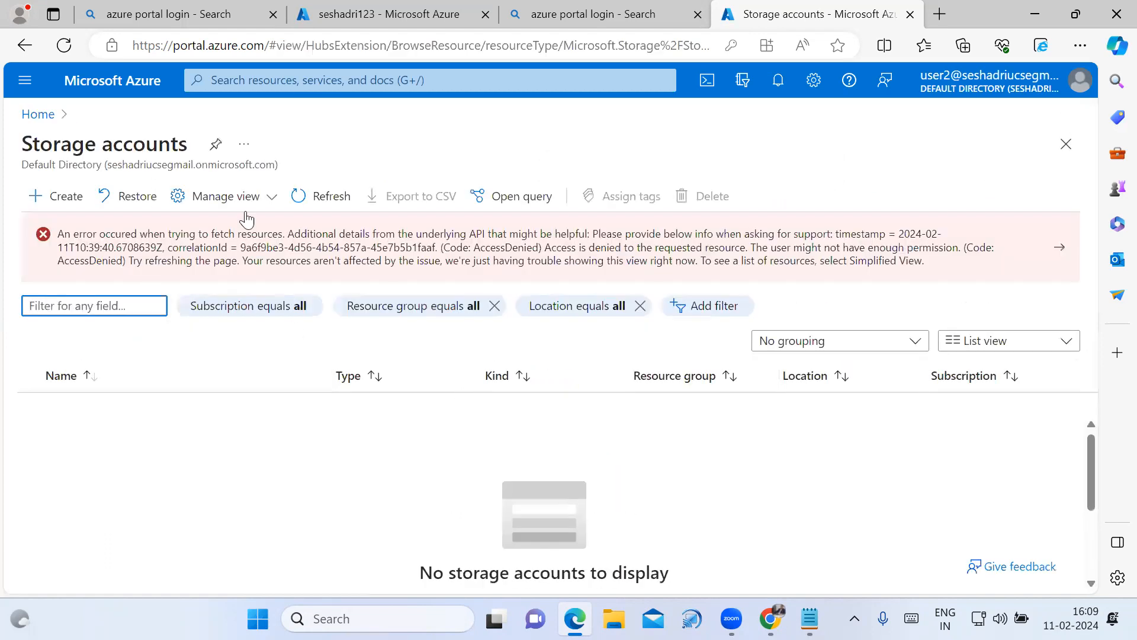
pyautogui.click(61, 48)
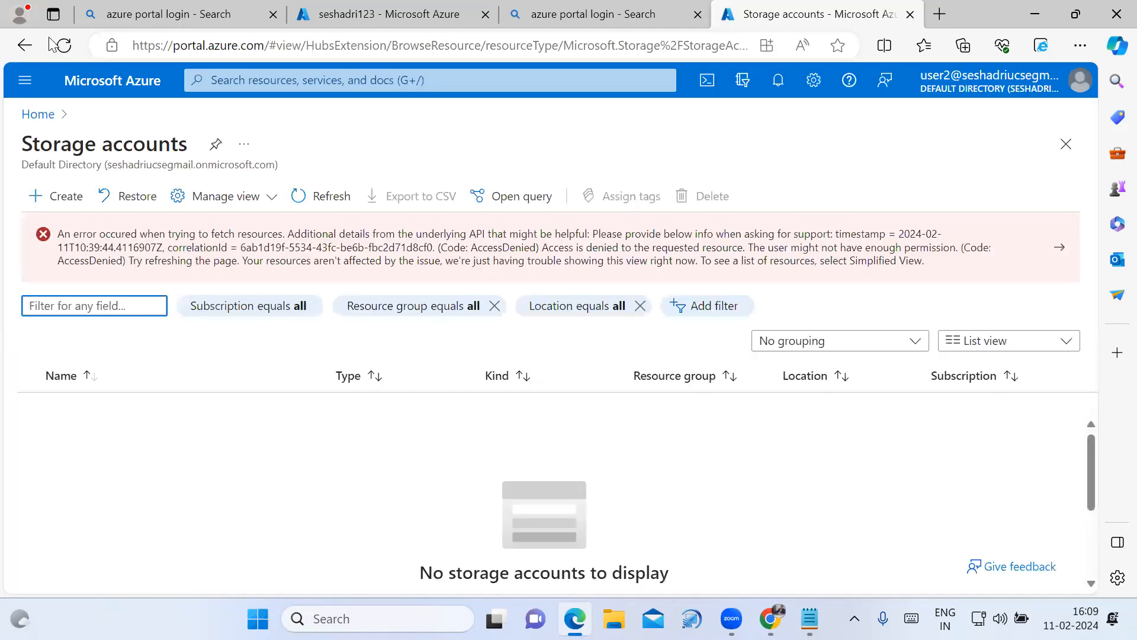
pyautogui.click(64, 47)
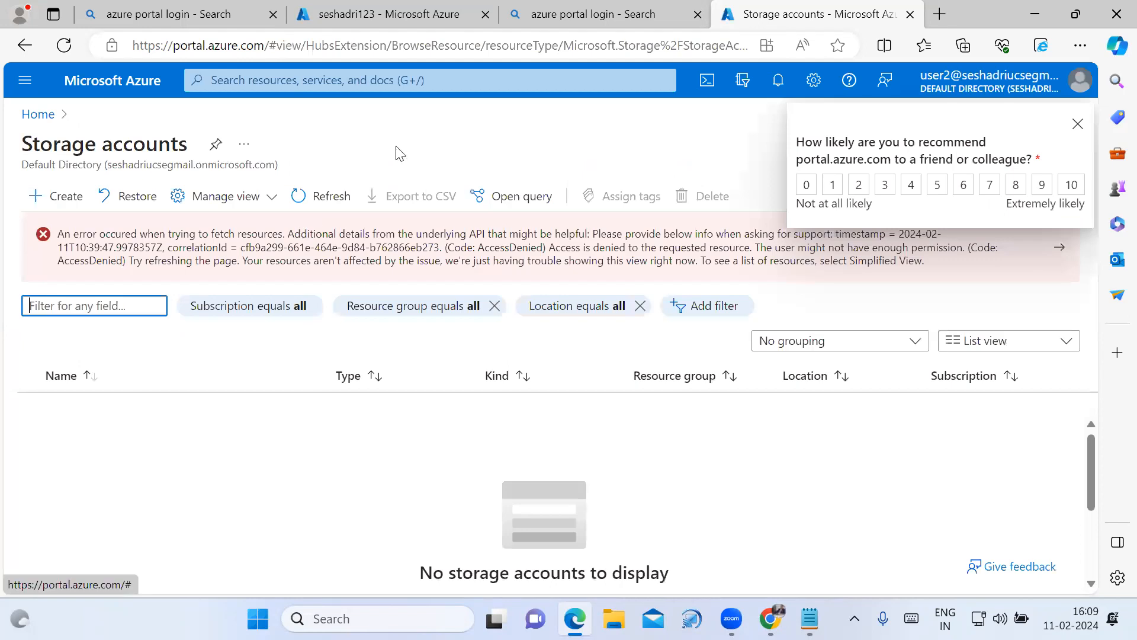
pyautogui.click(1078, 123)
pyautogui.click(71, 45)
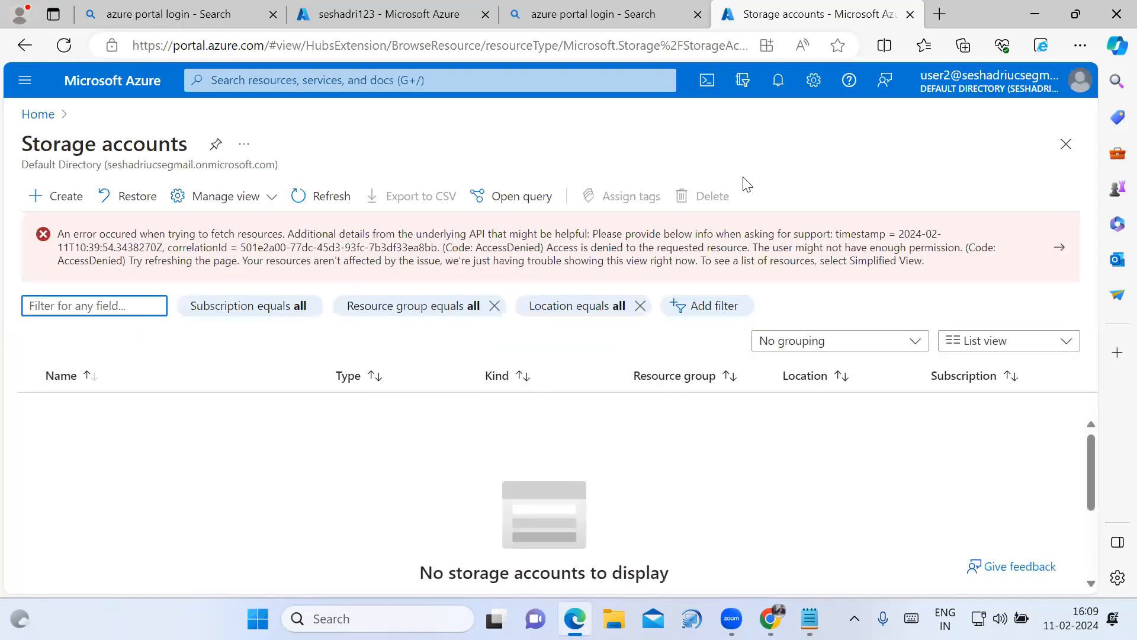
pyautogui.click(1066, 144)
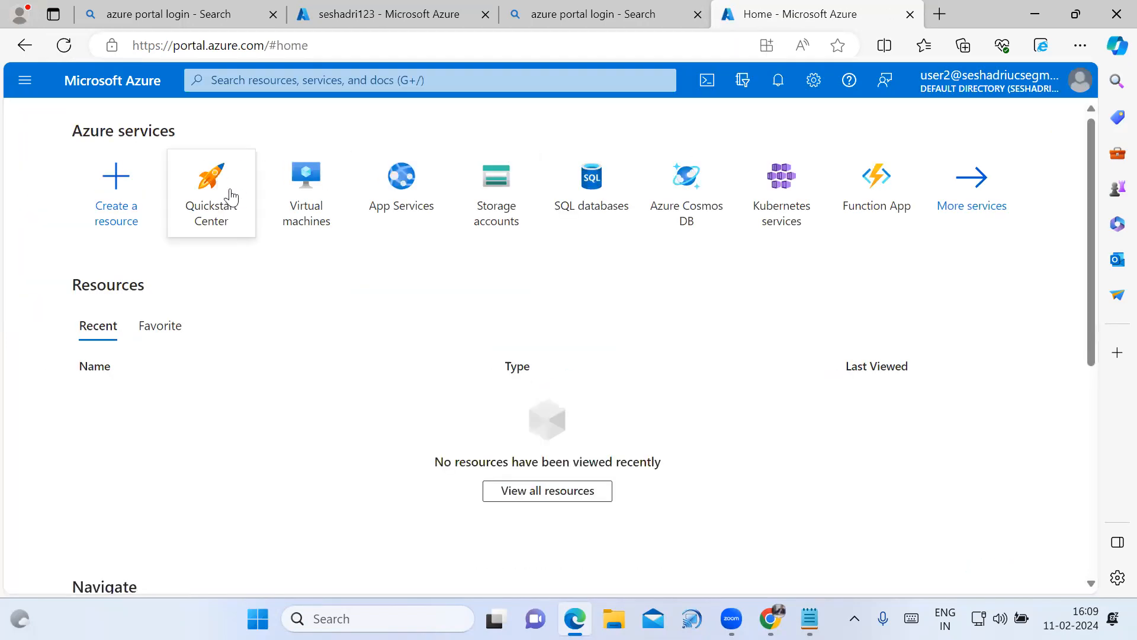
pyautogui.click(472, 198)
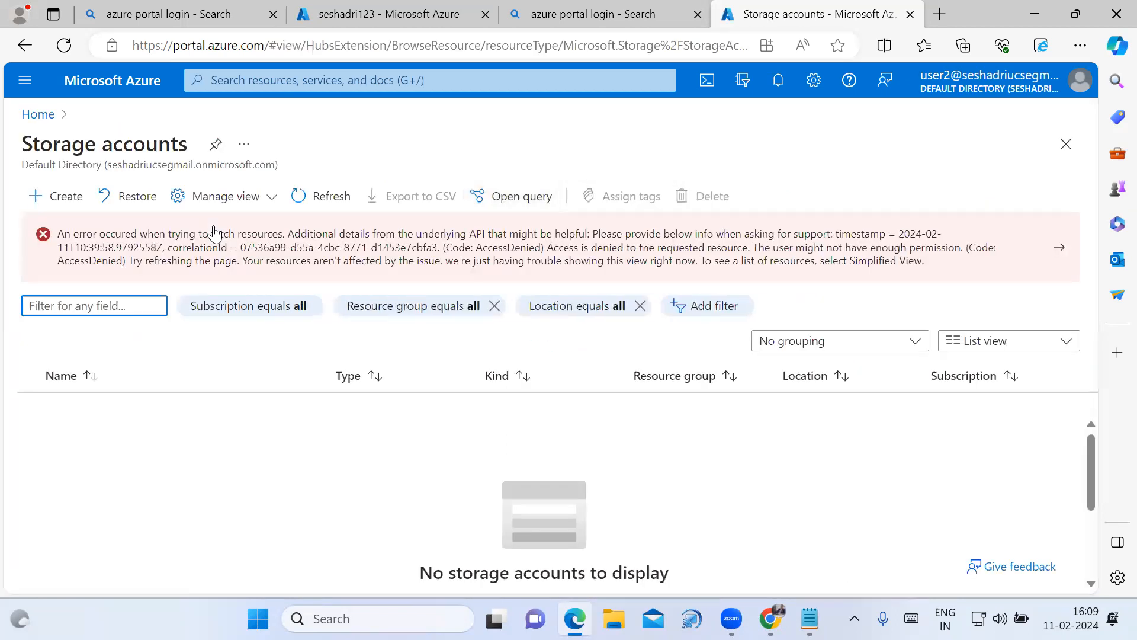
pyautogui.click(64, 46)
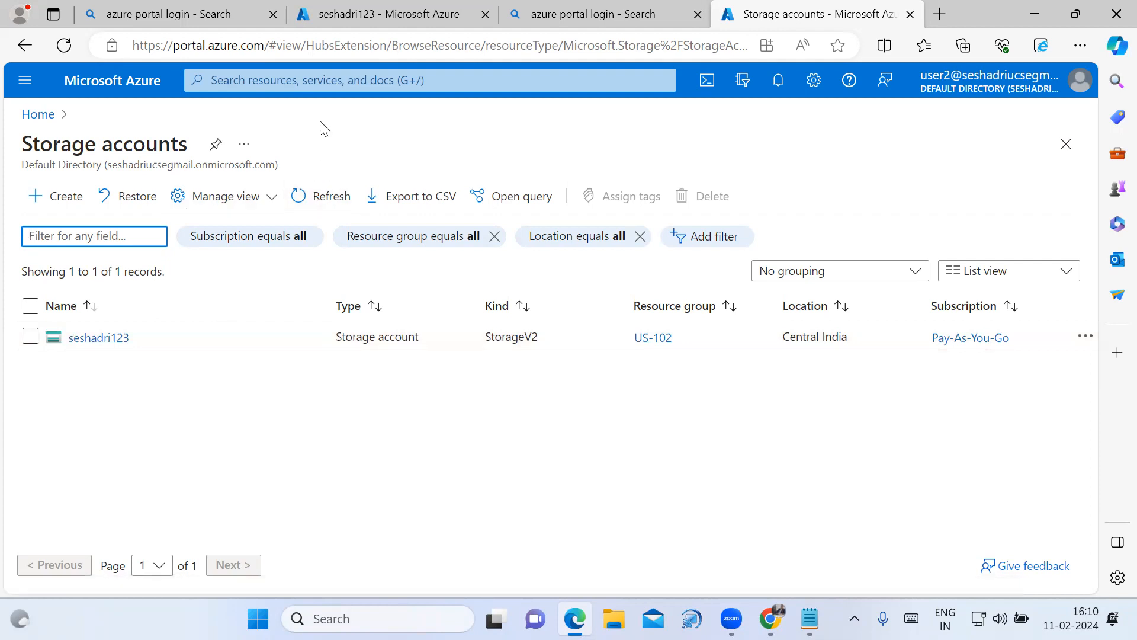
# In user1's portal session, open Access control (IAM) of the Pay-As-You-Go subscription
pyautogui.click(374, 18)
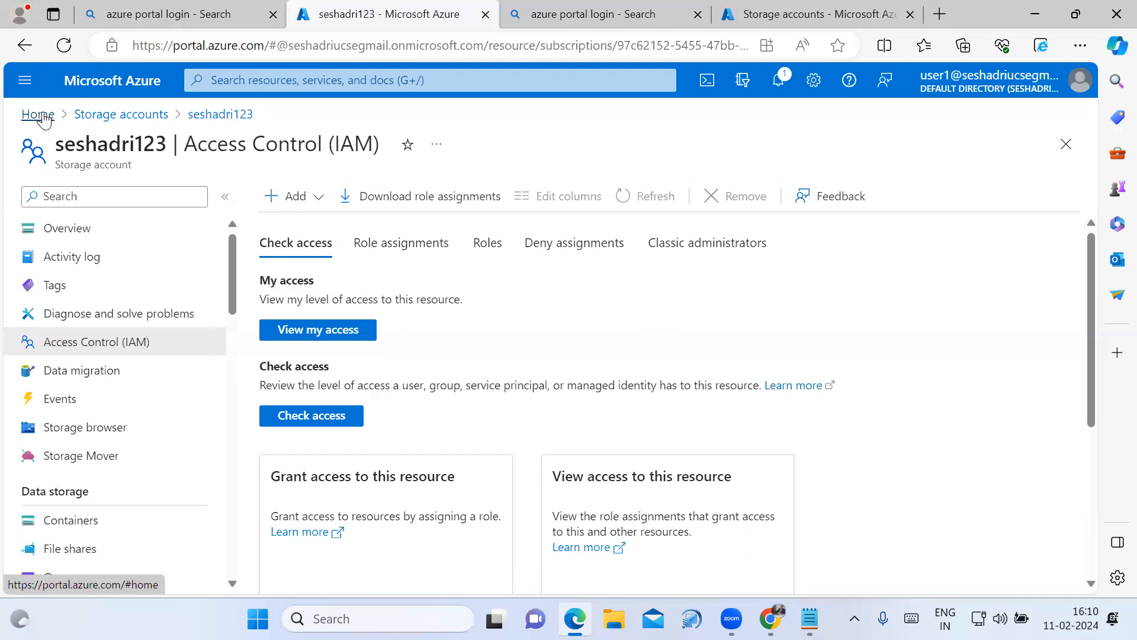
pyautogui.click(45, 119)
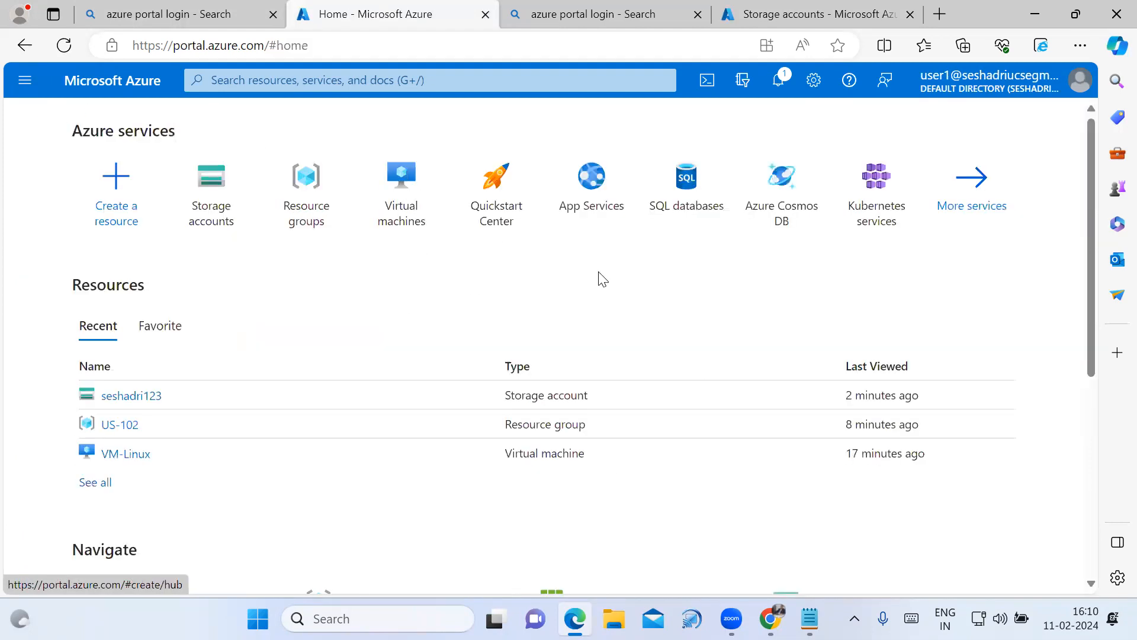
pyautogui.scroll(-3, 513, 387)
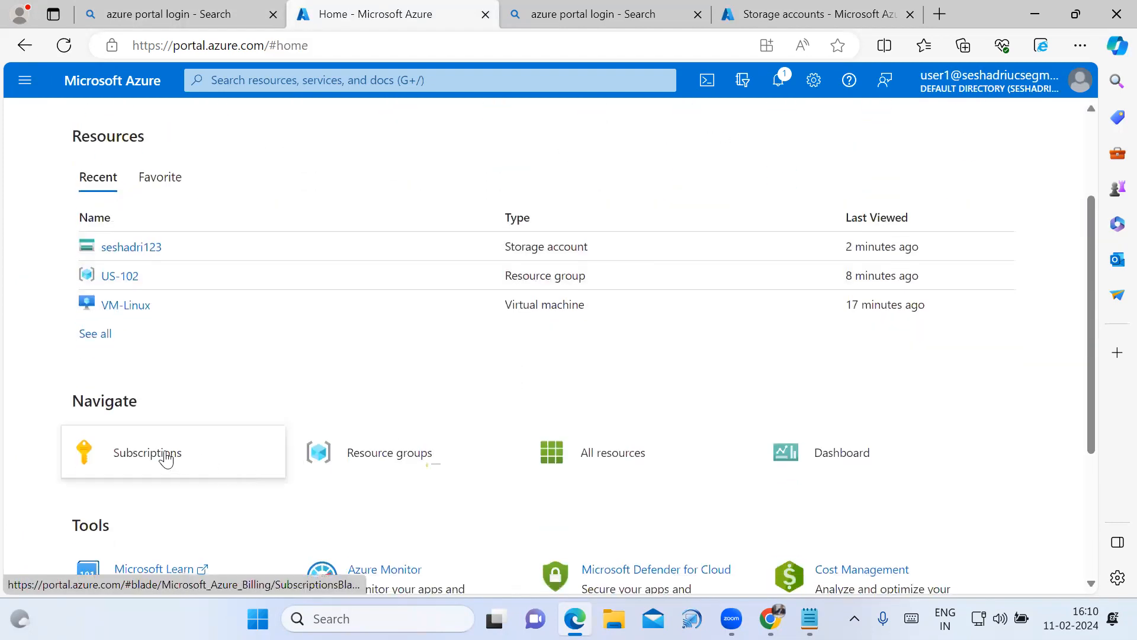
pyautogui.click(165, 453)
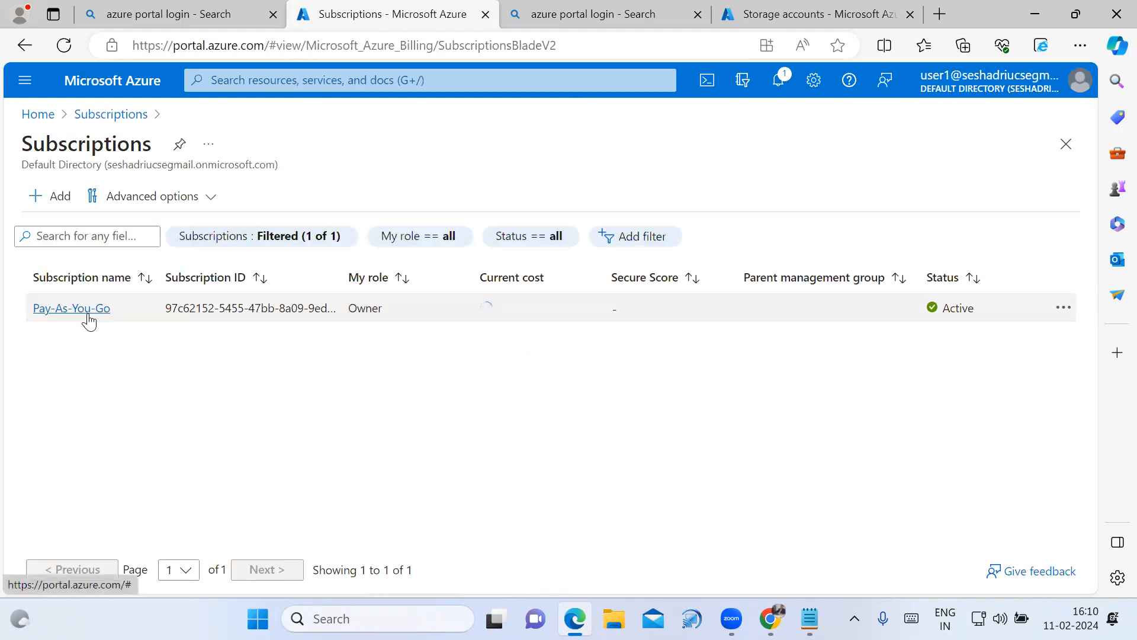
pyautogui.click(88, 320)
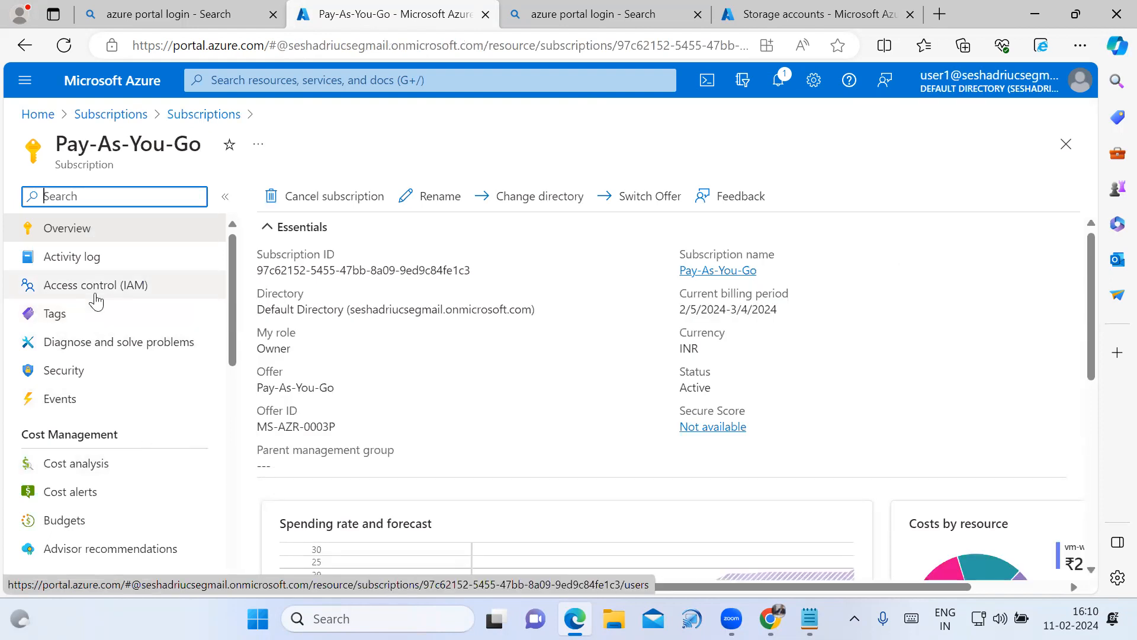
pyautogui.click(97, 287)
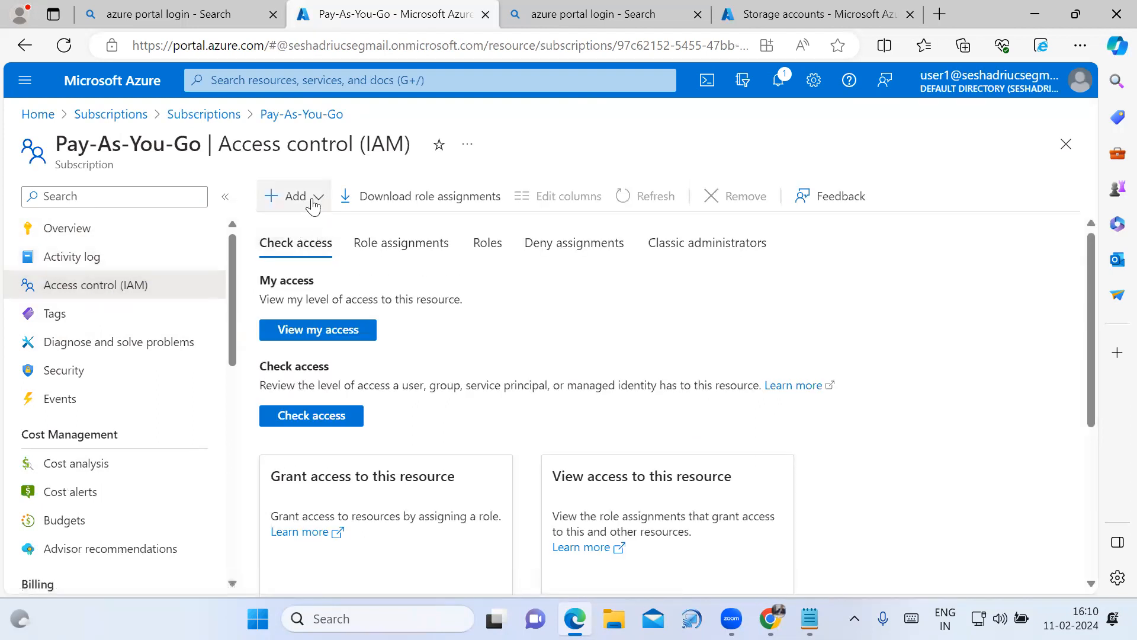
# Start a new role assignment on the Pay-As-You-Go subscription, glancing at the Owner role notes in Notepad
pyautogui.click(314, 207)
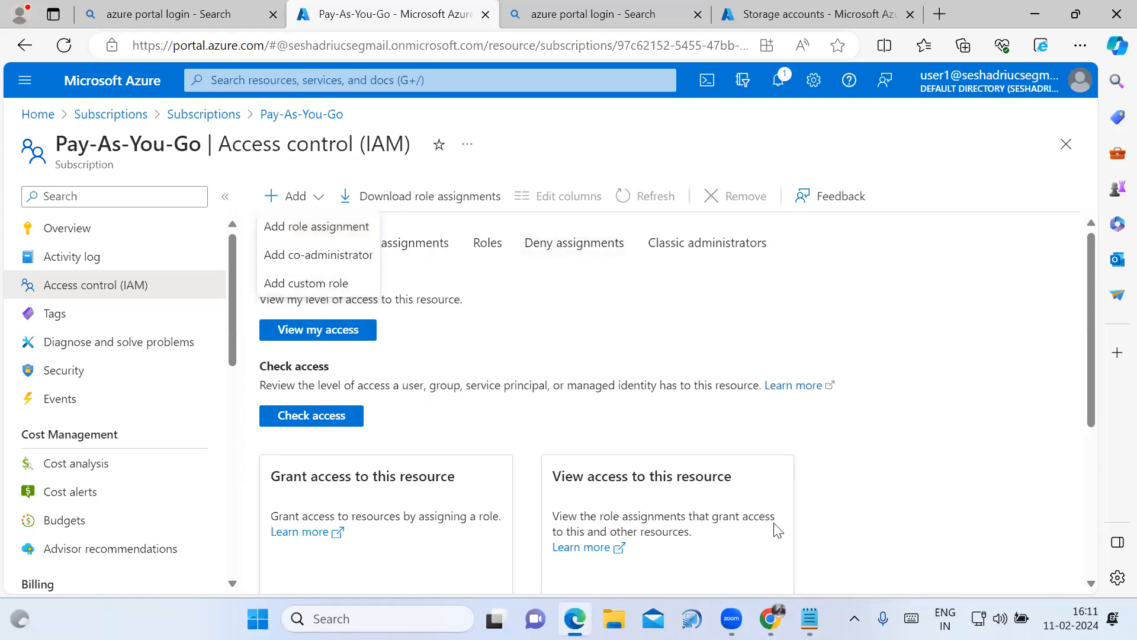
pyautogui.click(809, 618)
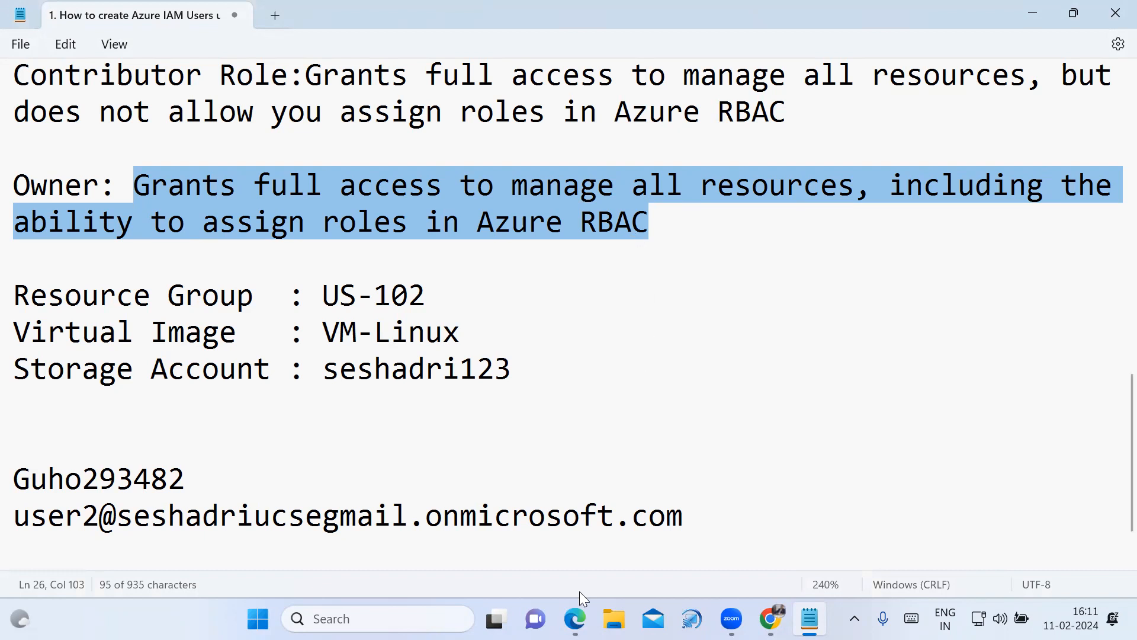
pyautogui.click(574, 619)
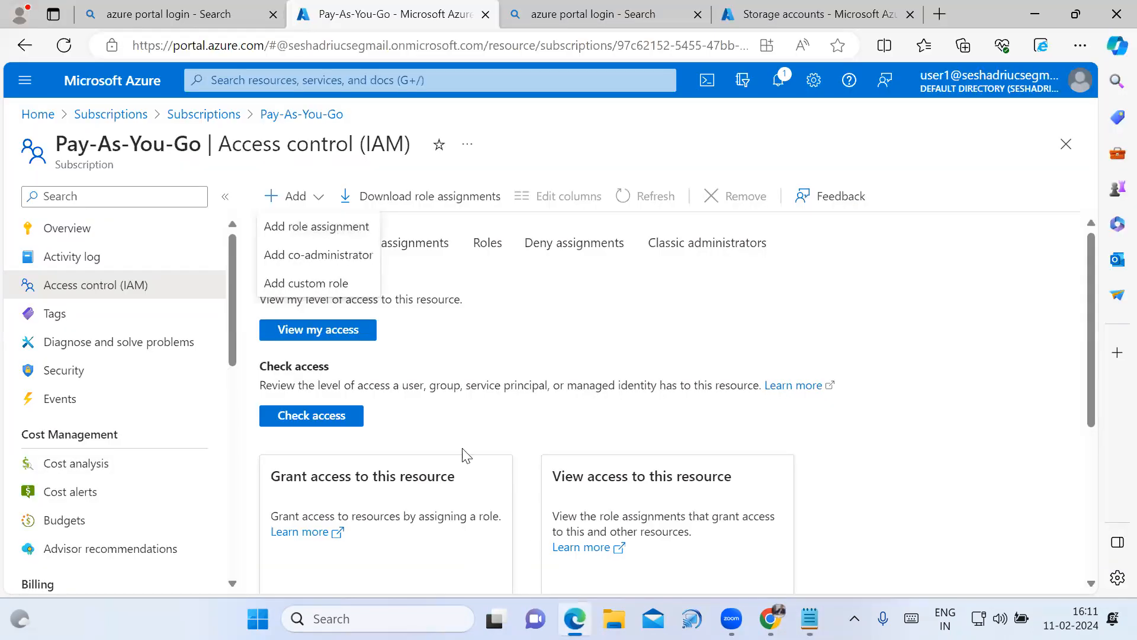
pyautogui.click(325, 231)
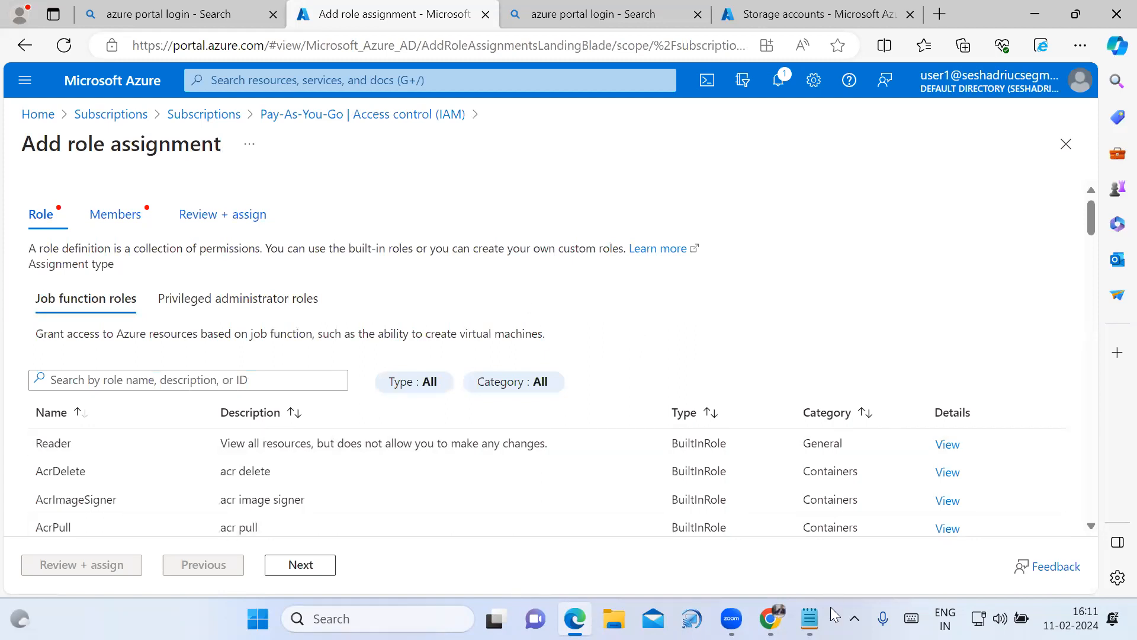
# Switch to Notepad, review the RBAC notes and highlight the Reader, Contributor and Owner role descriptions
pyautogui.moveTo(809, 619)
pyautogui.click(717, 485)
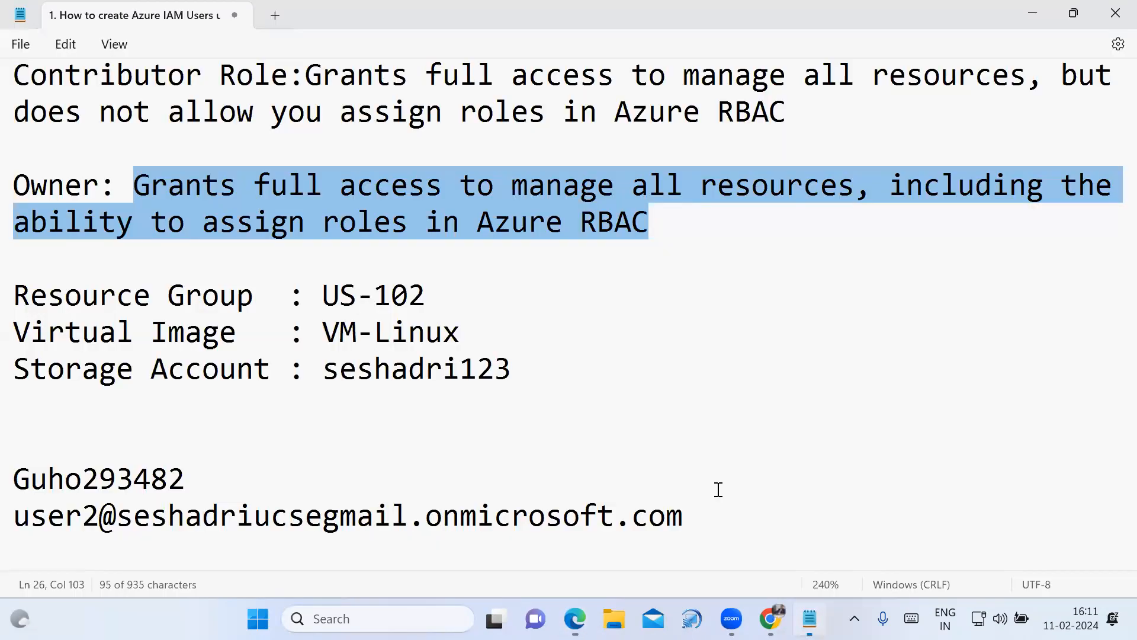
pyautogui.scroll(5, 604, 396)
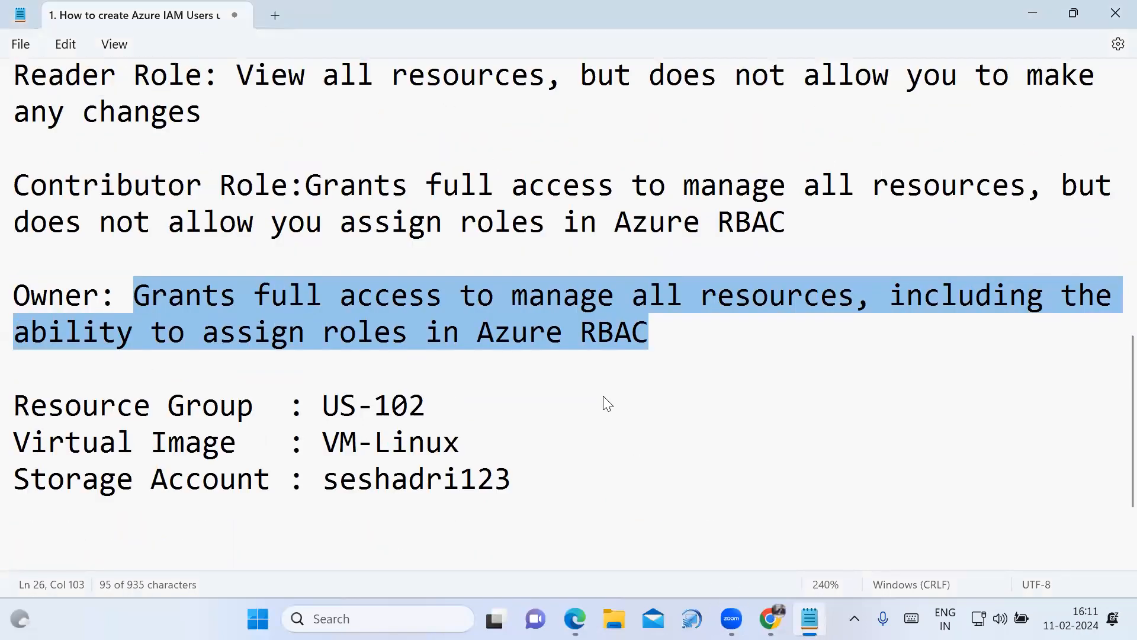
pyautogui.scroll(4, 556, 365)
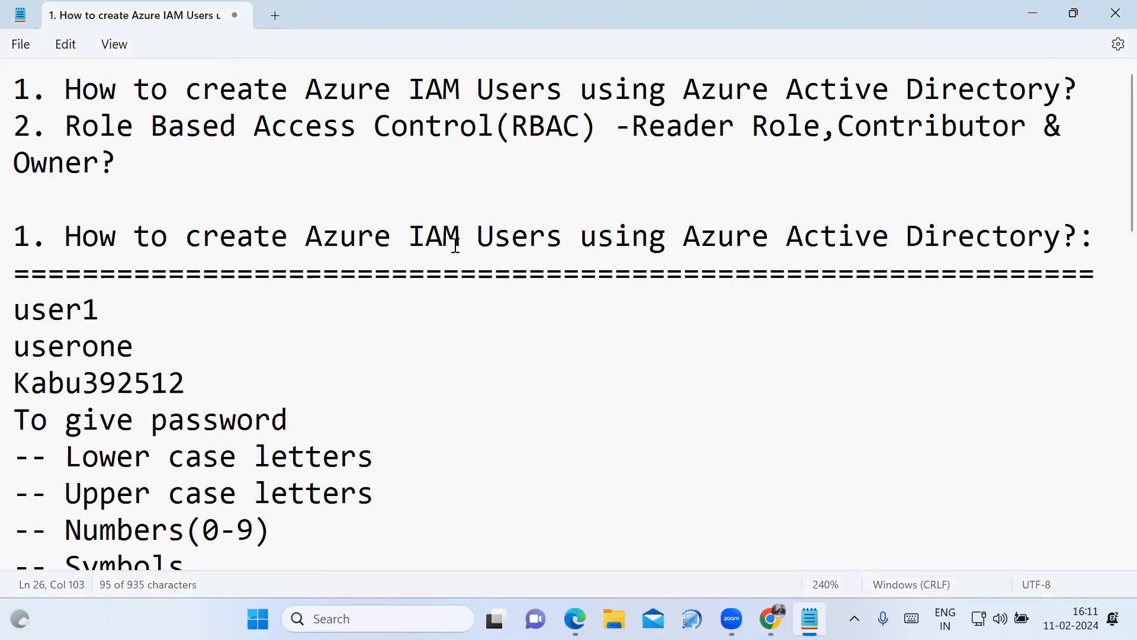
pyautogui.scroll(-4, 465, 272)
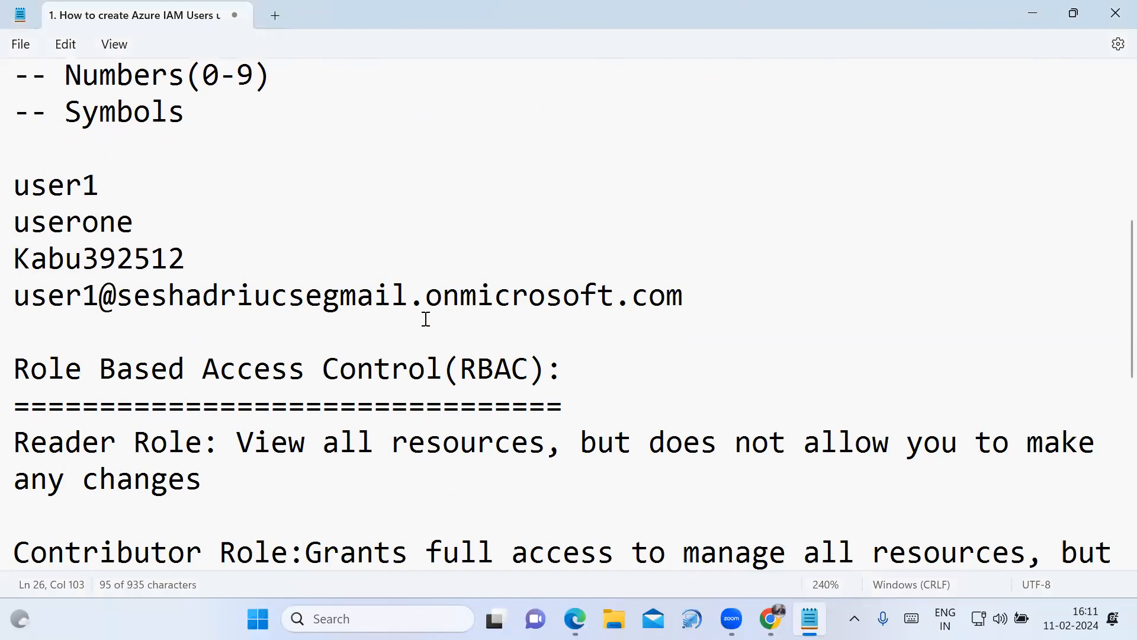
pyautogui.scroll(-1, 450, 346)
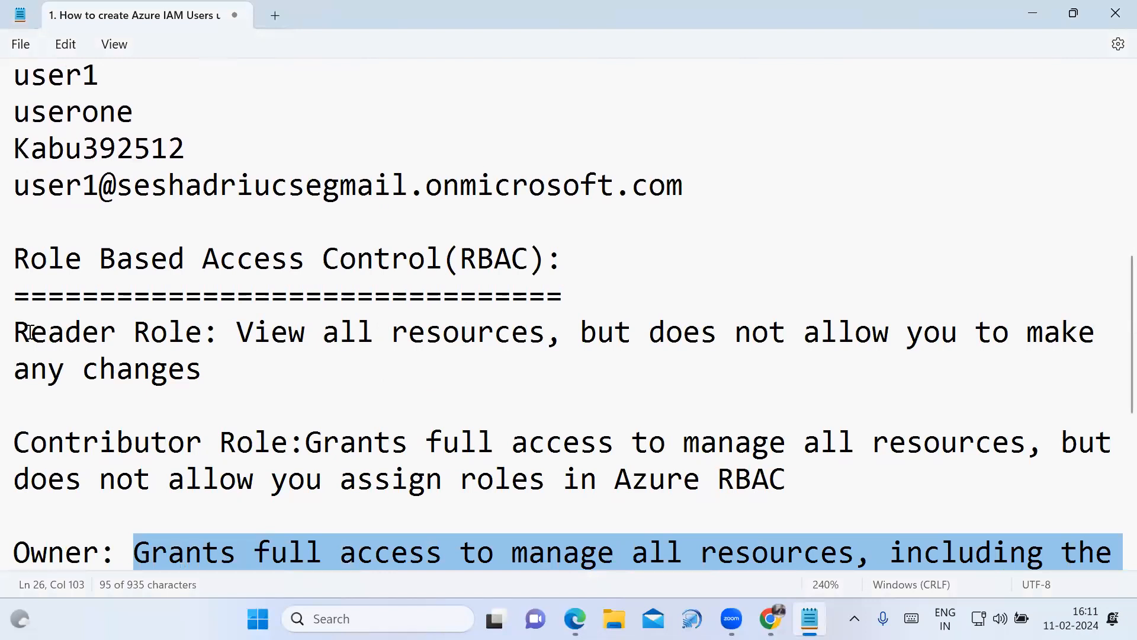
pyautogui.moveTo(15, 331); pyautogui.dragTo(306, 544)
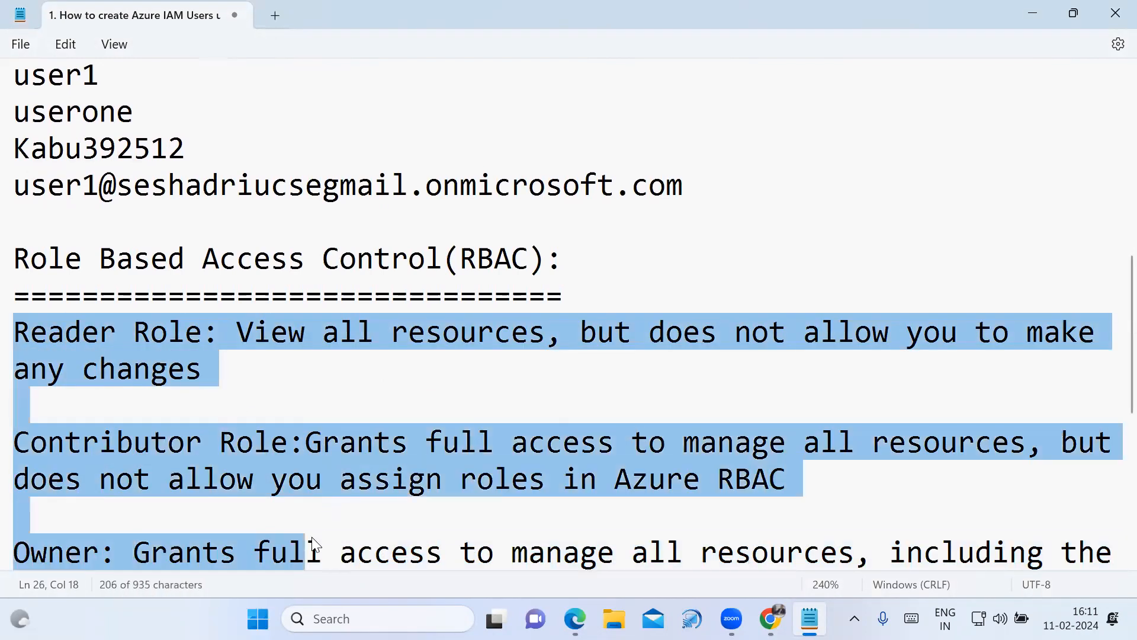